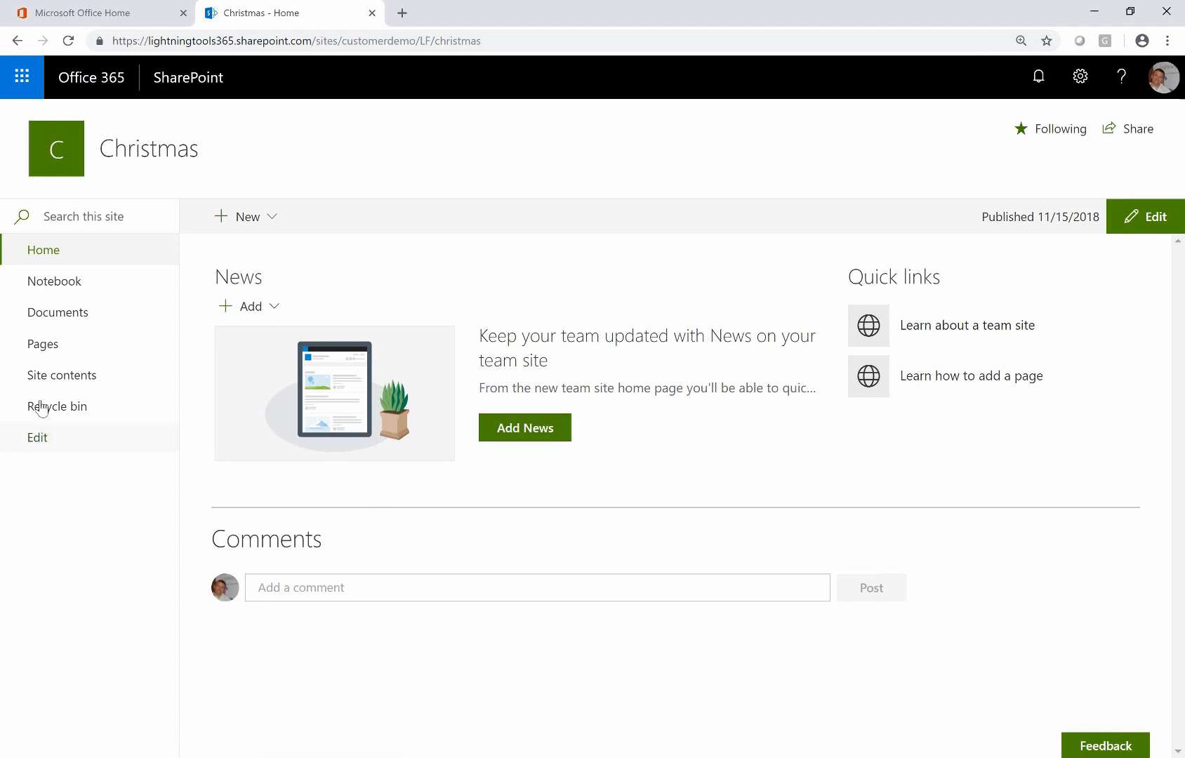
# Open the Christmas List from Site contents and confirm it has no items yet
pyautogui.click(68, 386)
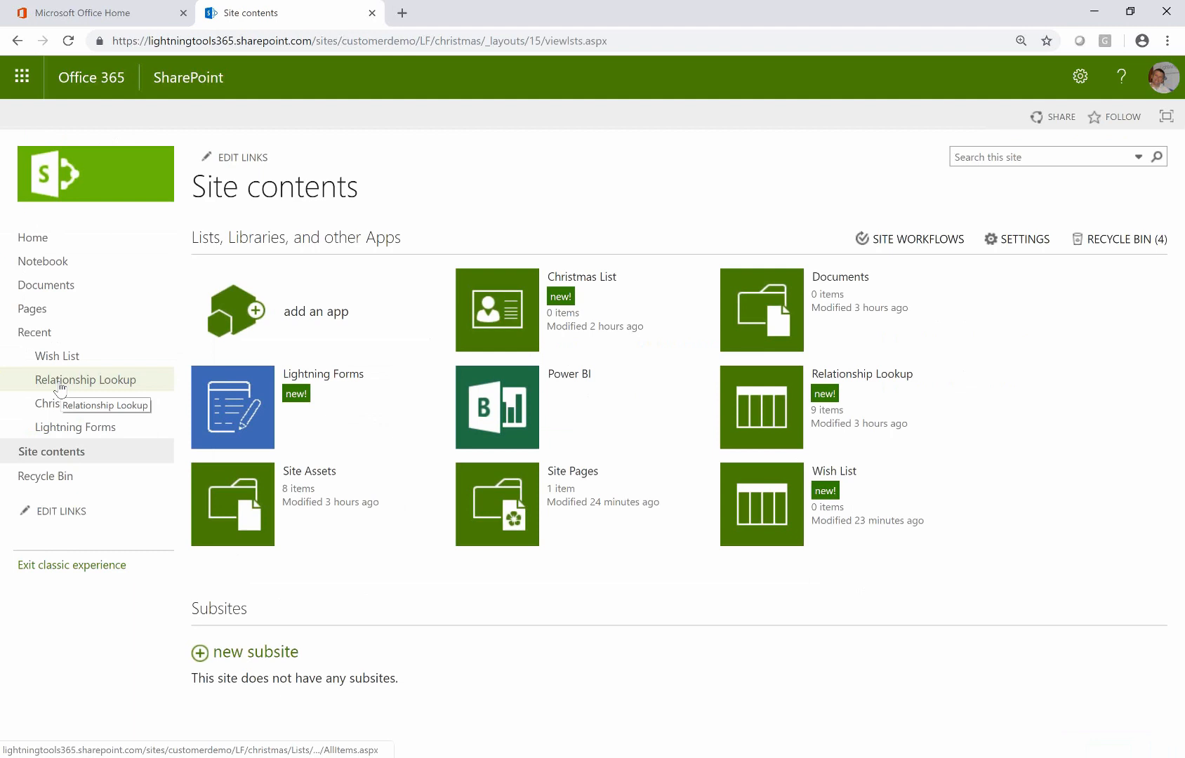
pyautogui.click(124, 377)
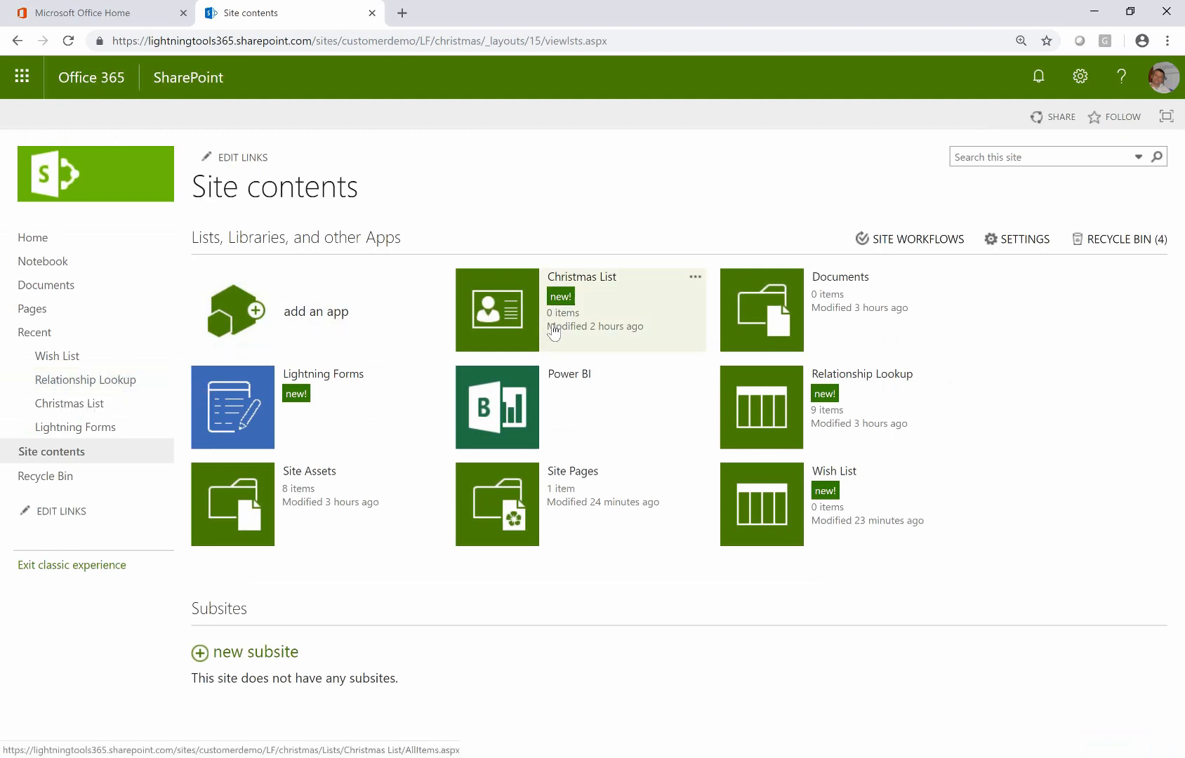
pyautogui.click(520, 307)
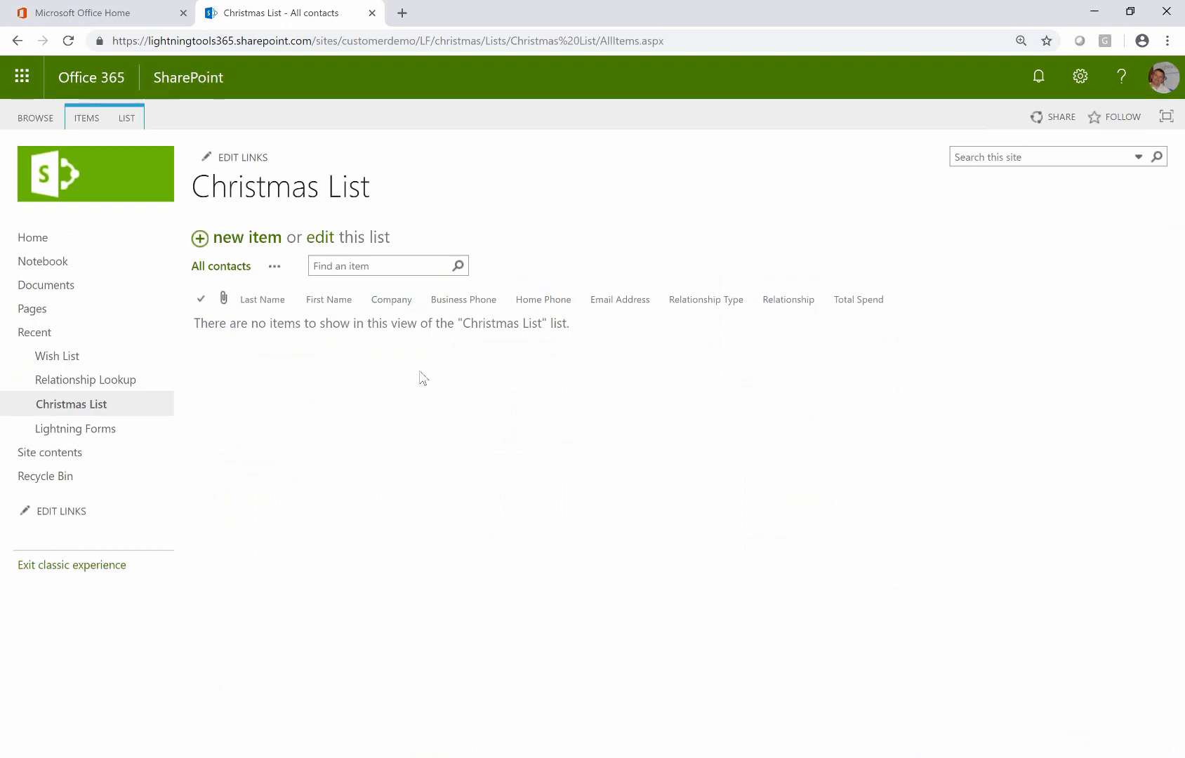
pyautogui.click(263, 242)
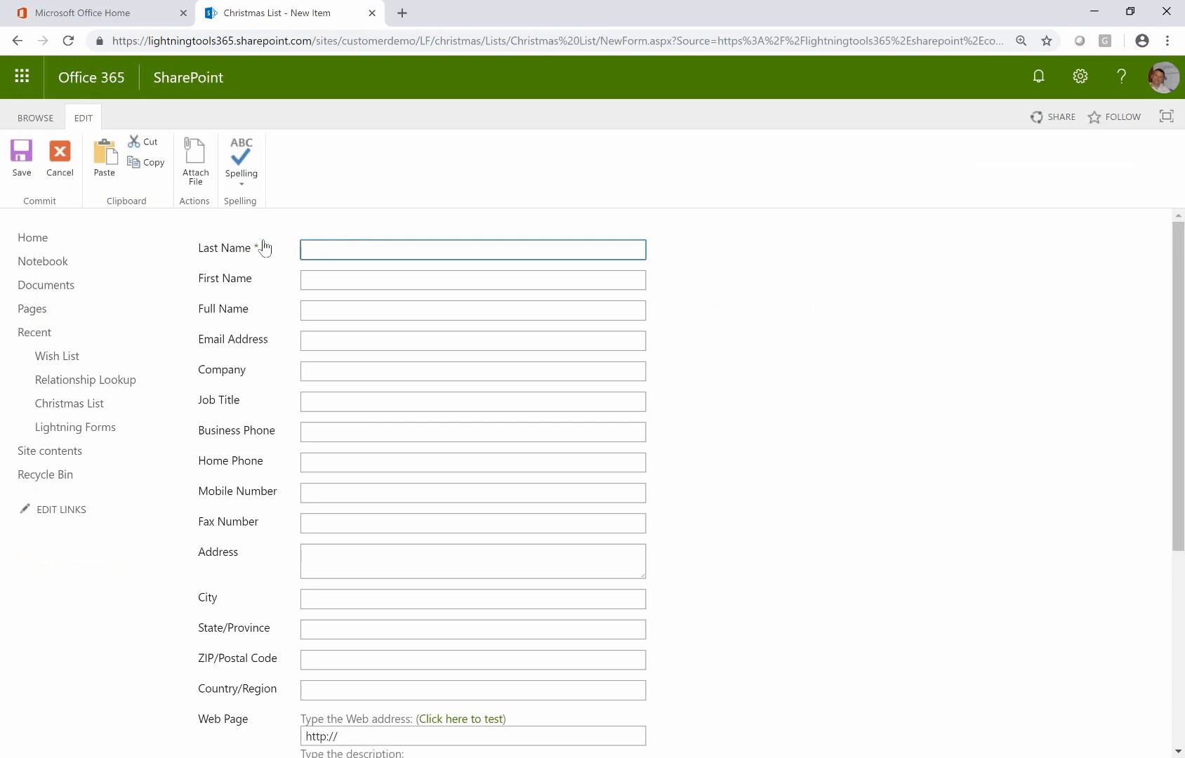
pyautogui.scroll(-5, 423, 405)
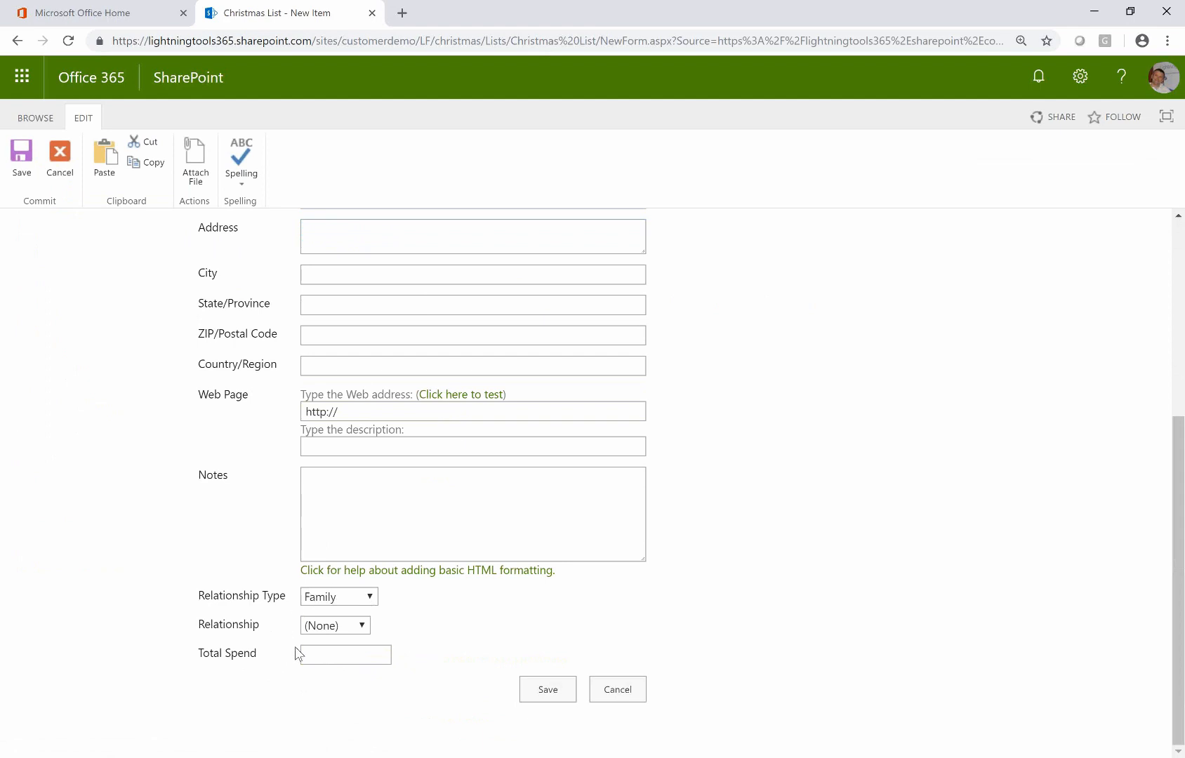
pyautogui.click(358, 598)
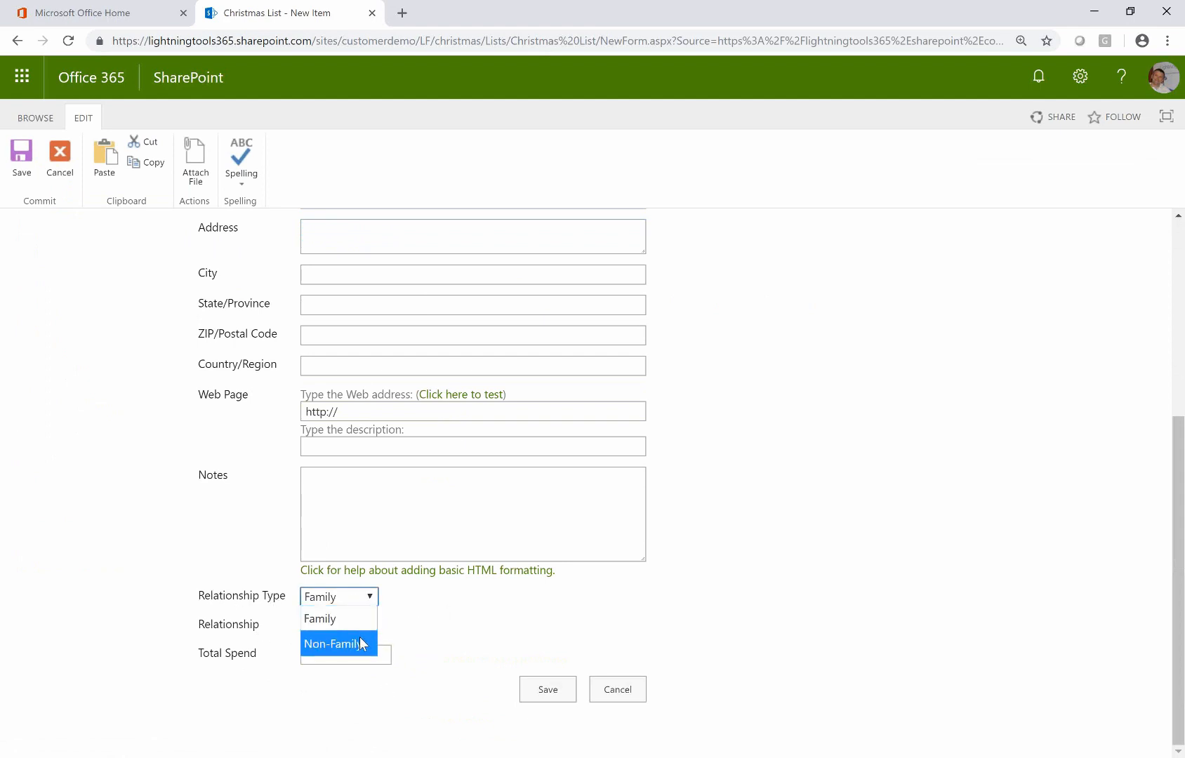
pyautogui.click(358, 629)
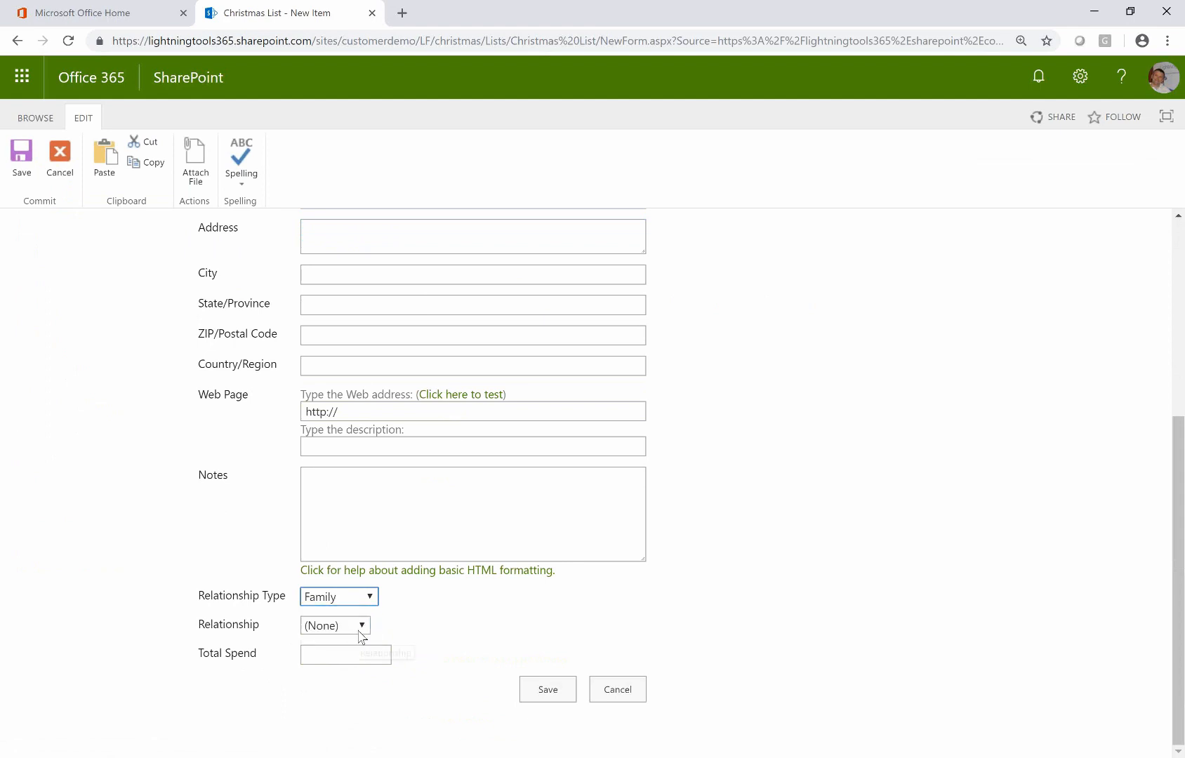
pyautogui.click(362, 626)
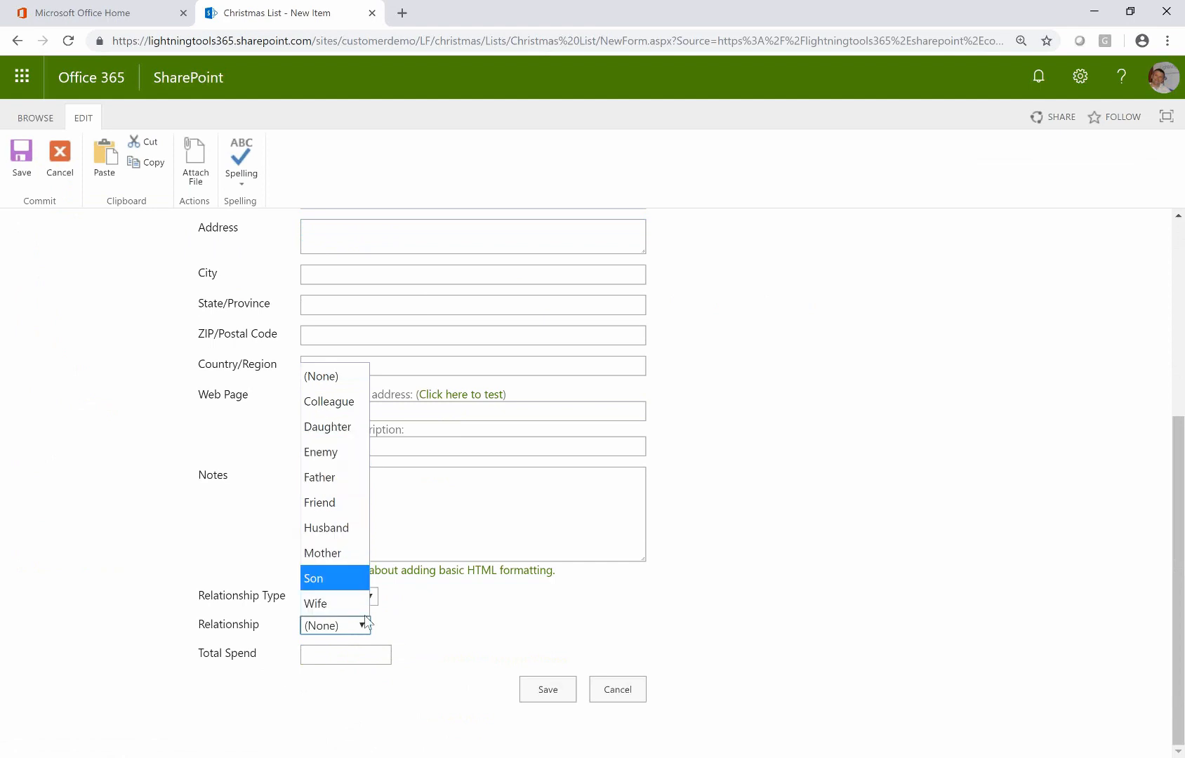
pyautogui.click(463, 642)
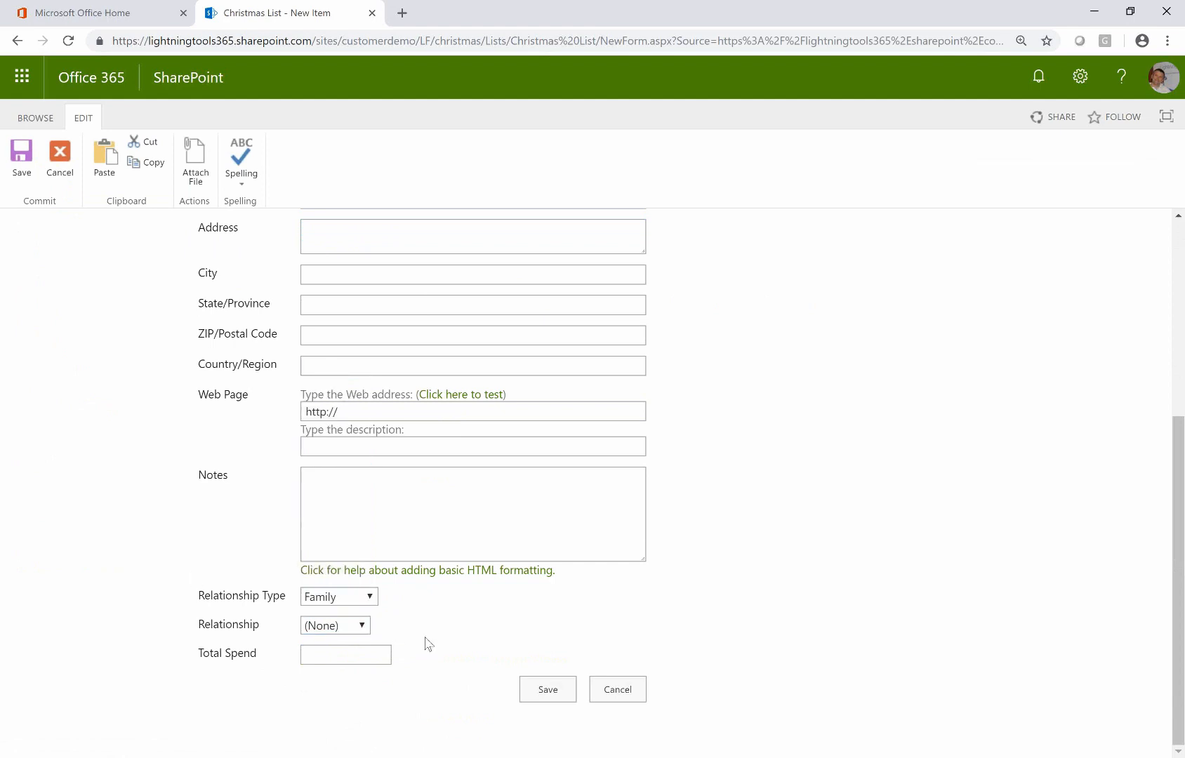
pyautogui.click(358, 599)
pyautogui.click(336, 643)
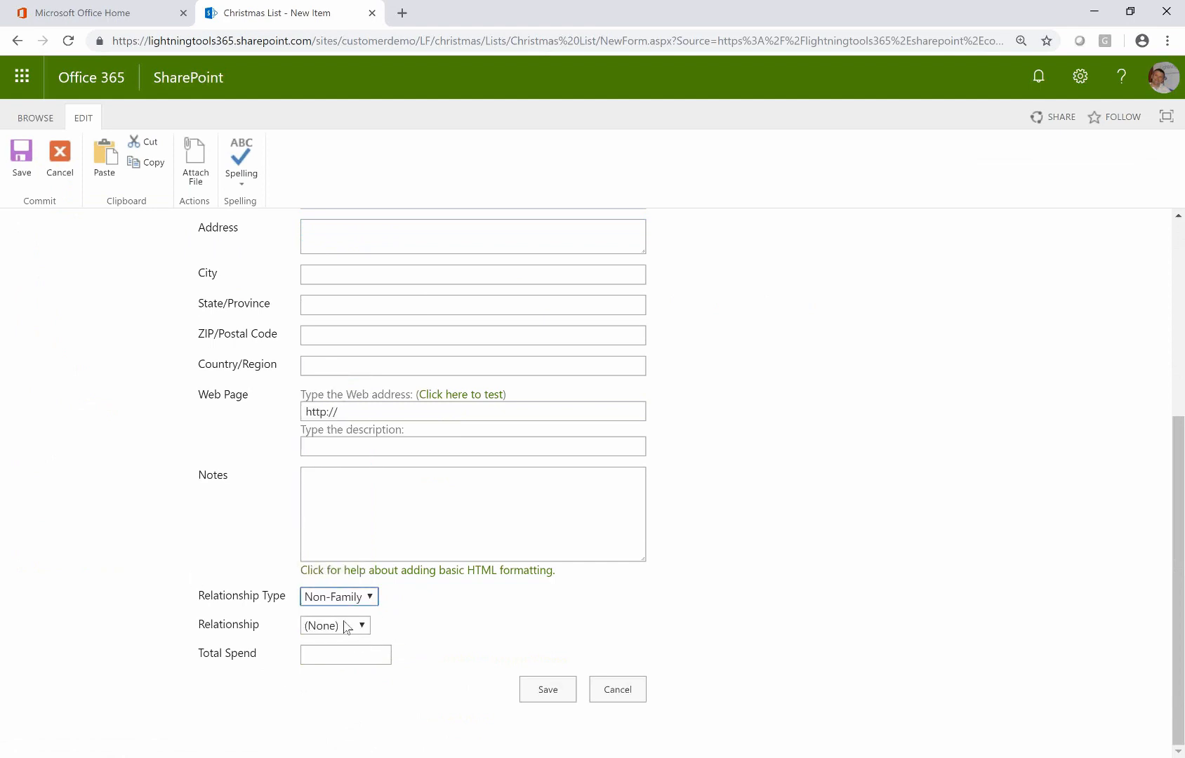
pyautogui.click(349, 625)
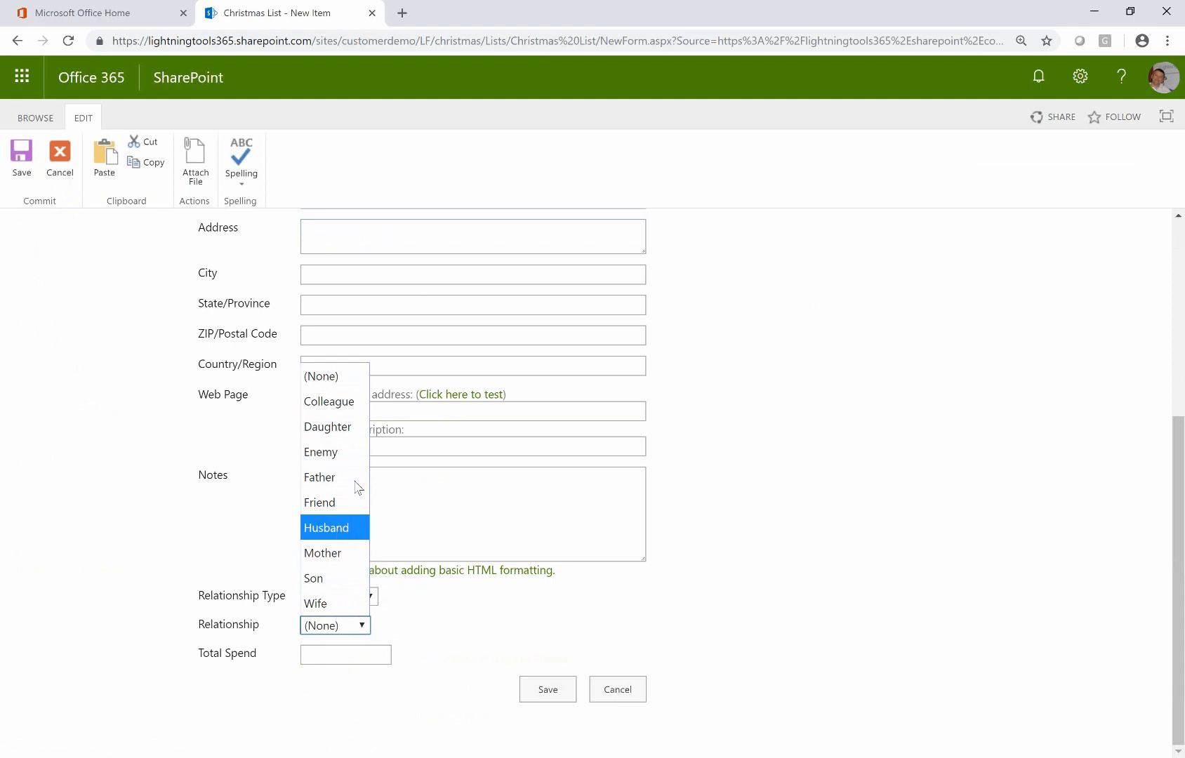
pyautogui.click(453, 556)
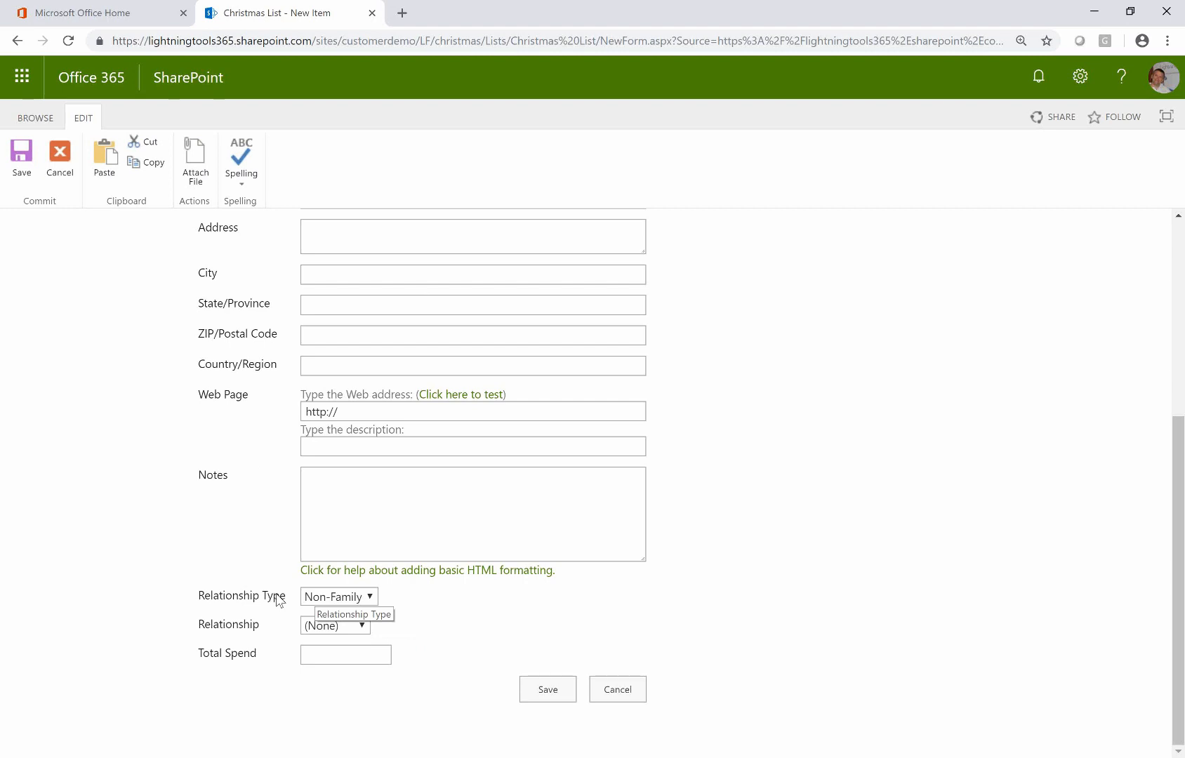
pyautogui.scroll(5, 885, 497)
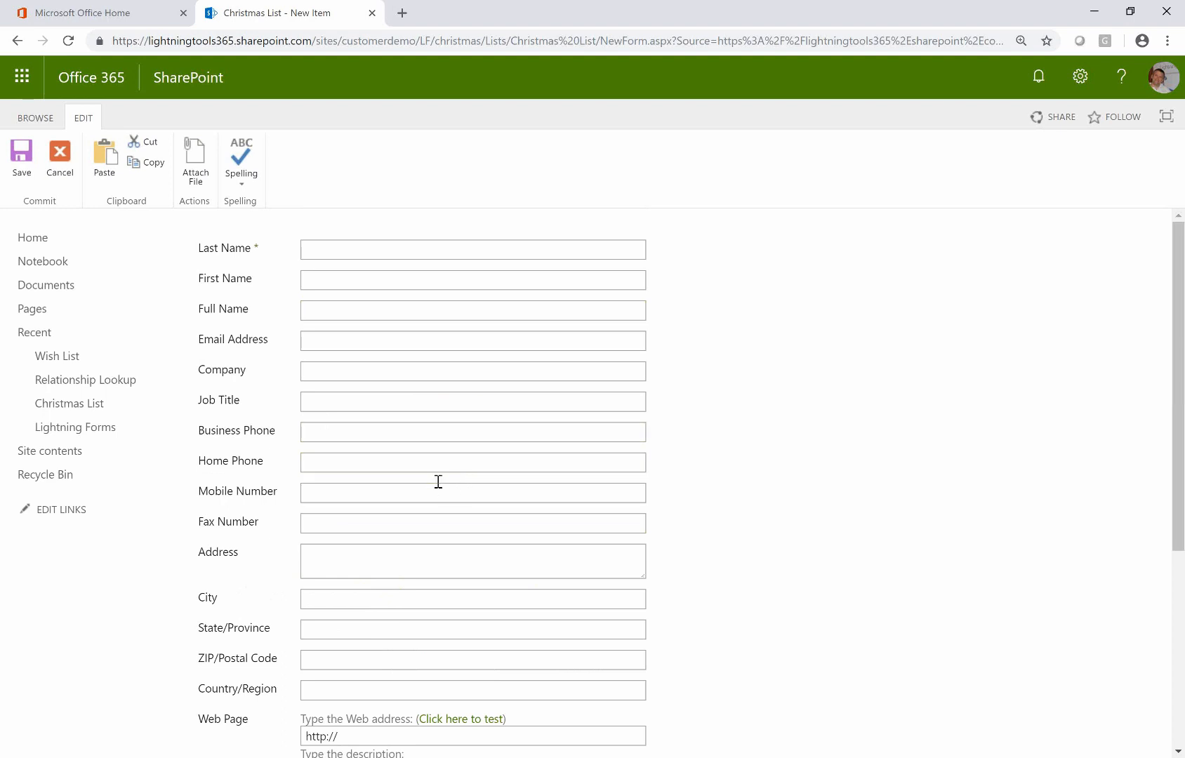
pyautogui.scroll(-5, 498, 496)
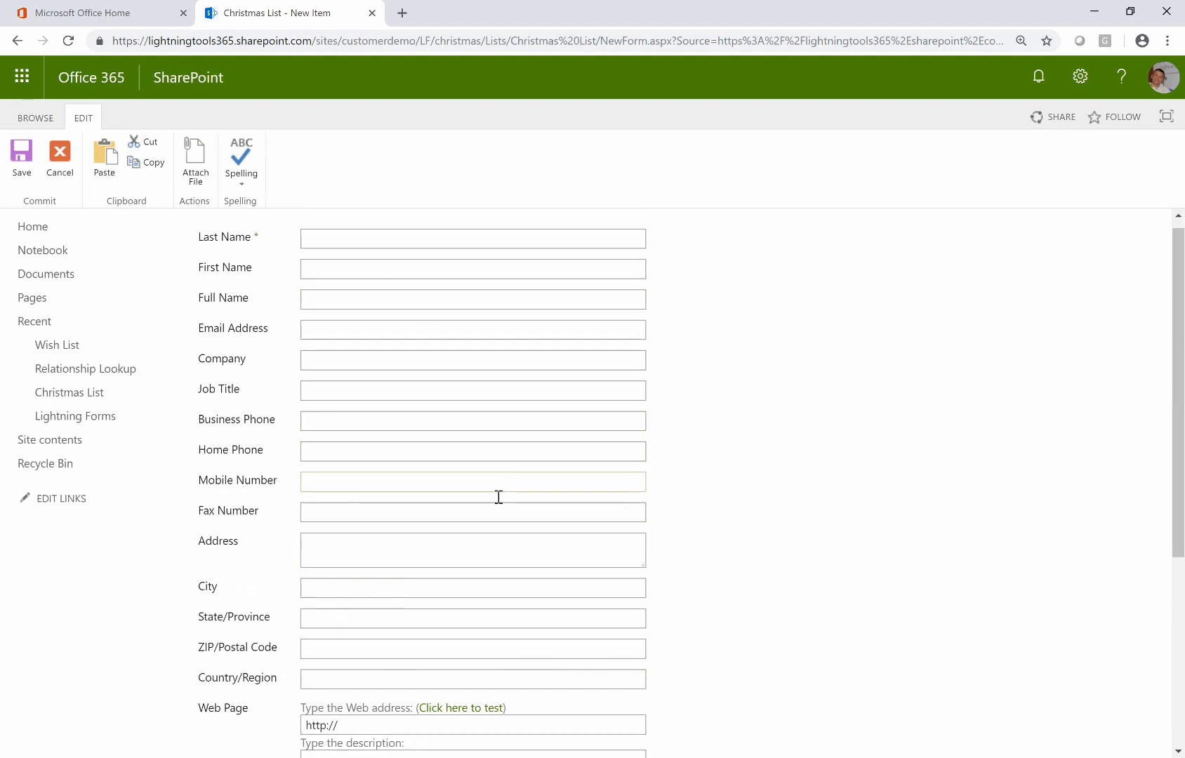
pyautogui.scroll(5, 498, 496)
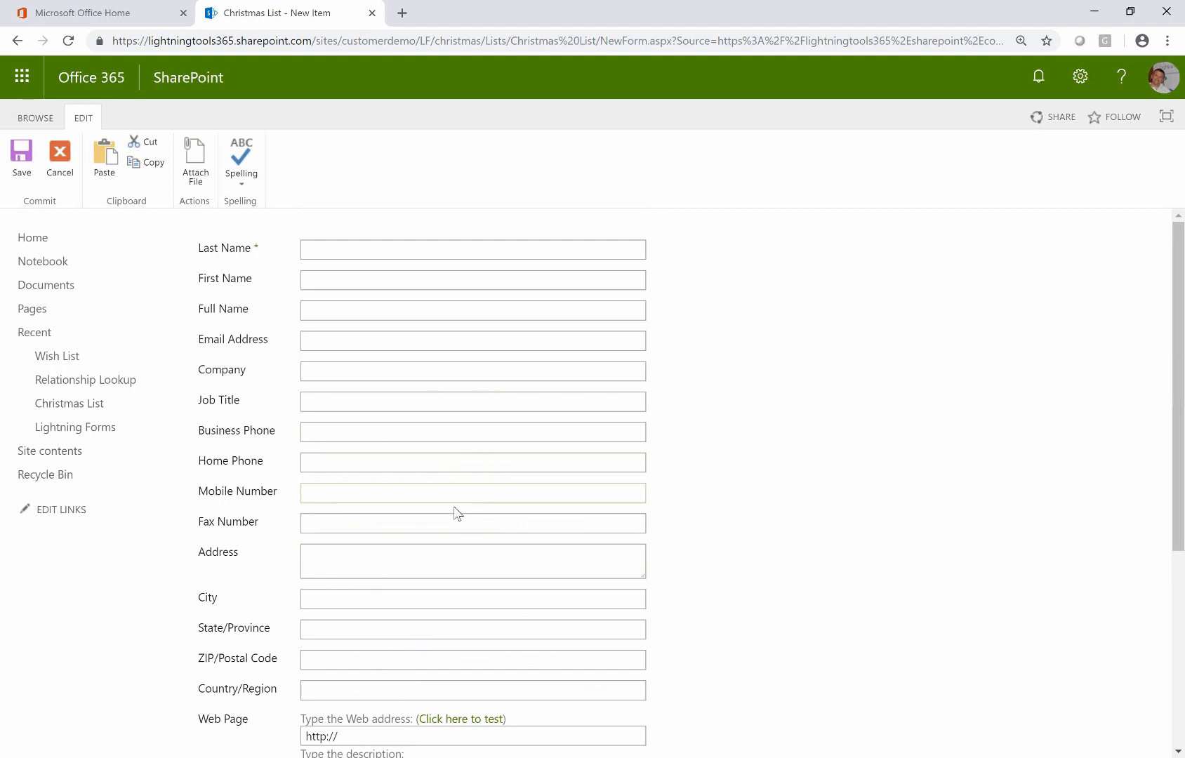
pyautogui.scroll(-5, 371, 369)
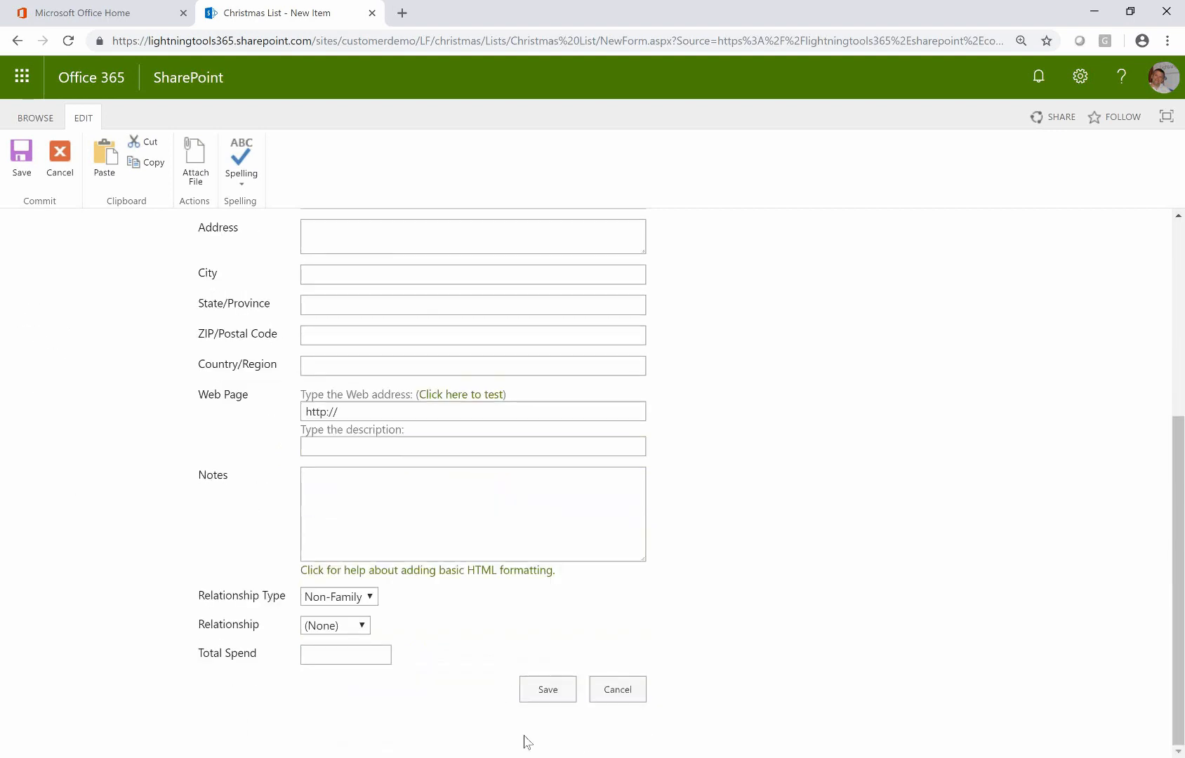
pyautogui.click(633, 690)
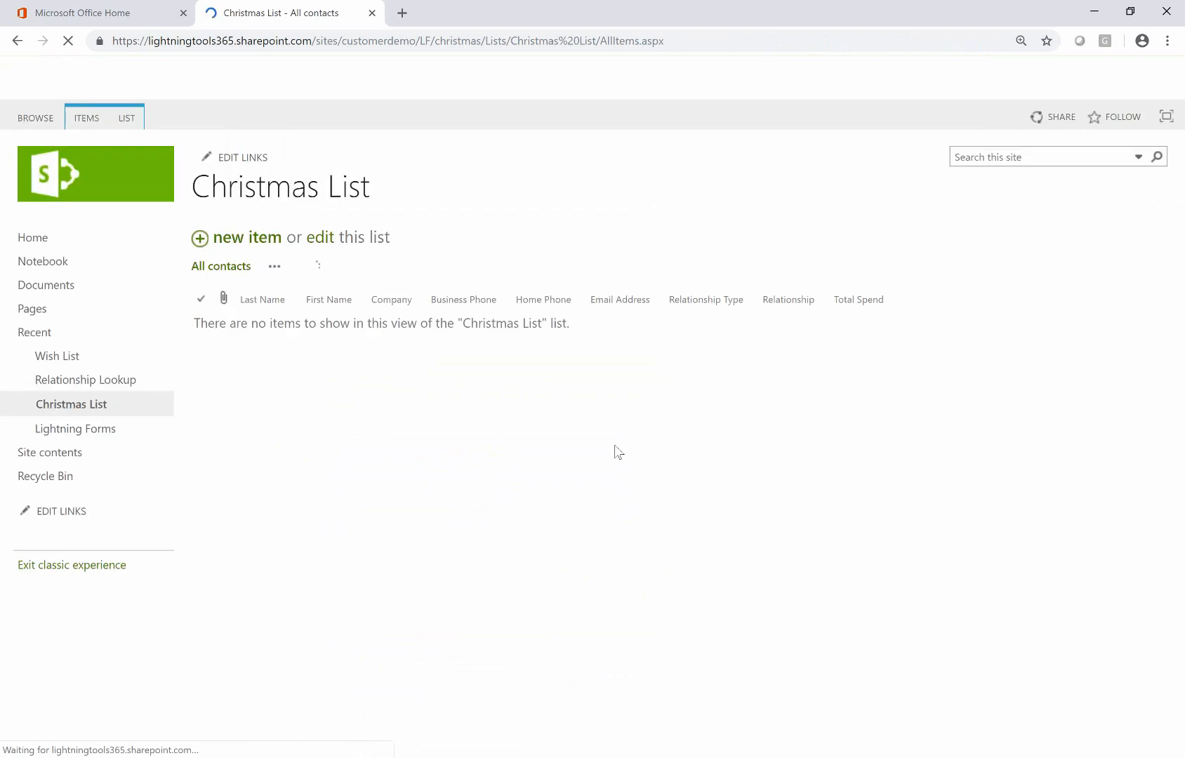
# Check the Christmas List's custom form options, then go to the Lightning Forms app
pyautogui.click(141, 118)
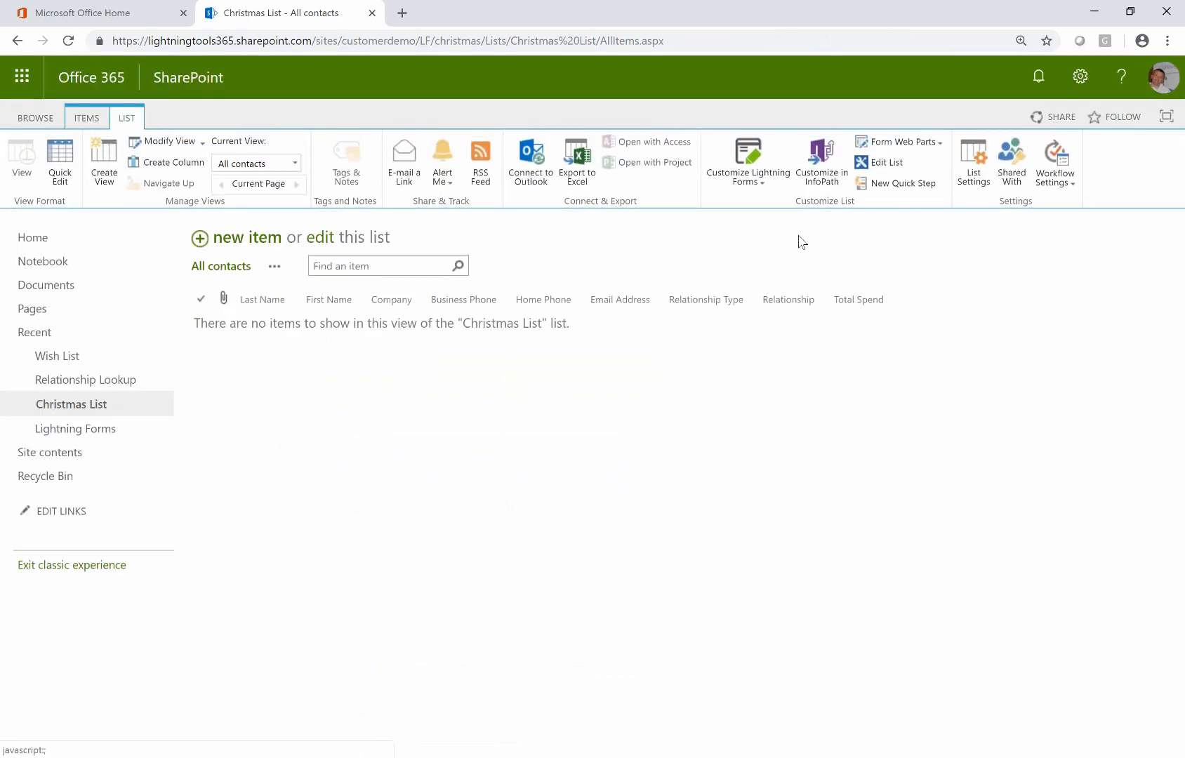
pyautogui.click(759, 184)
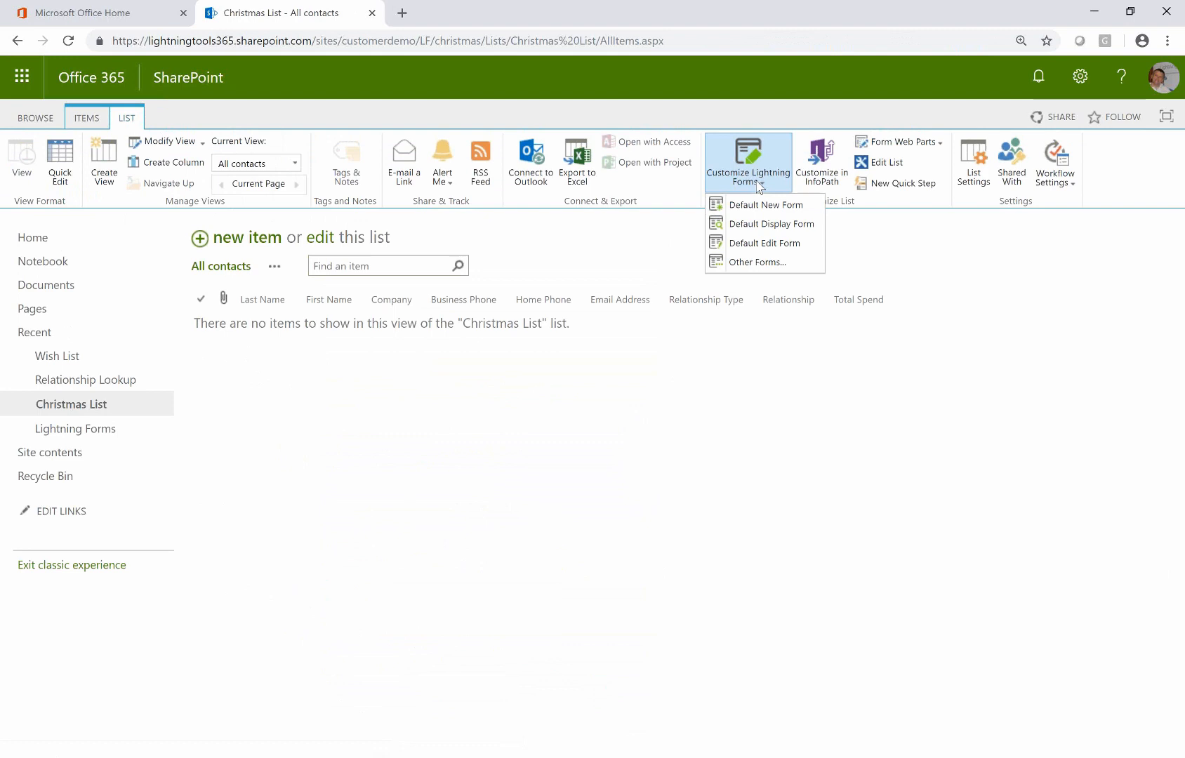
pyautogui.click(668, 444)
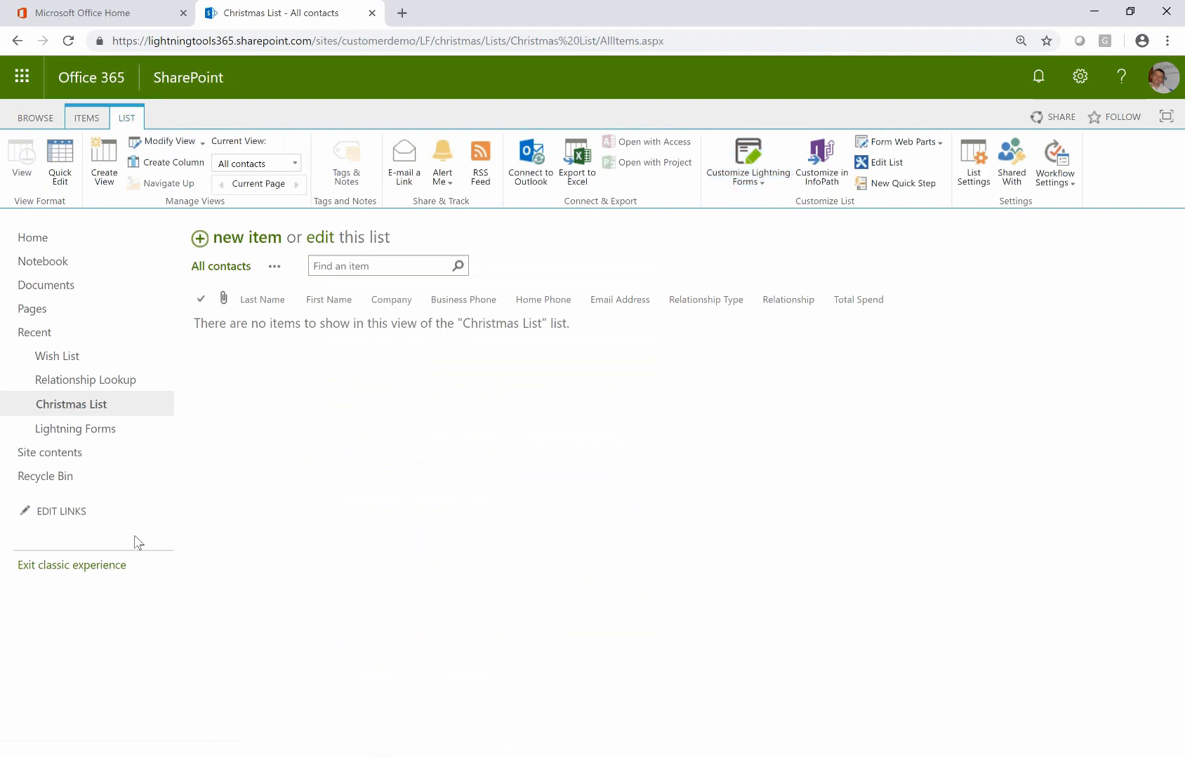
pyautogui.click(88, 435)
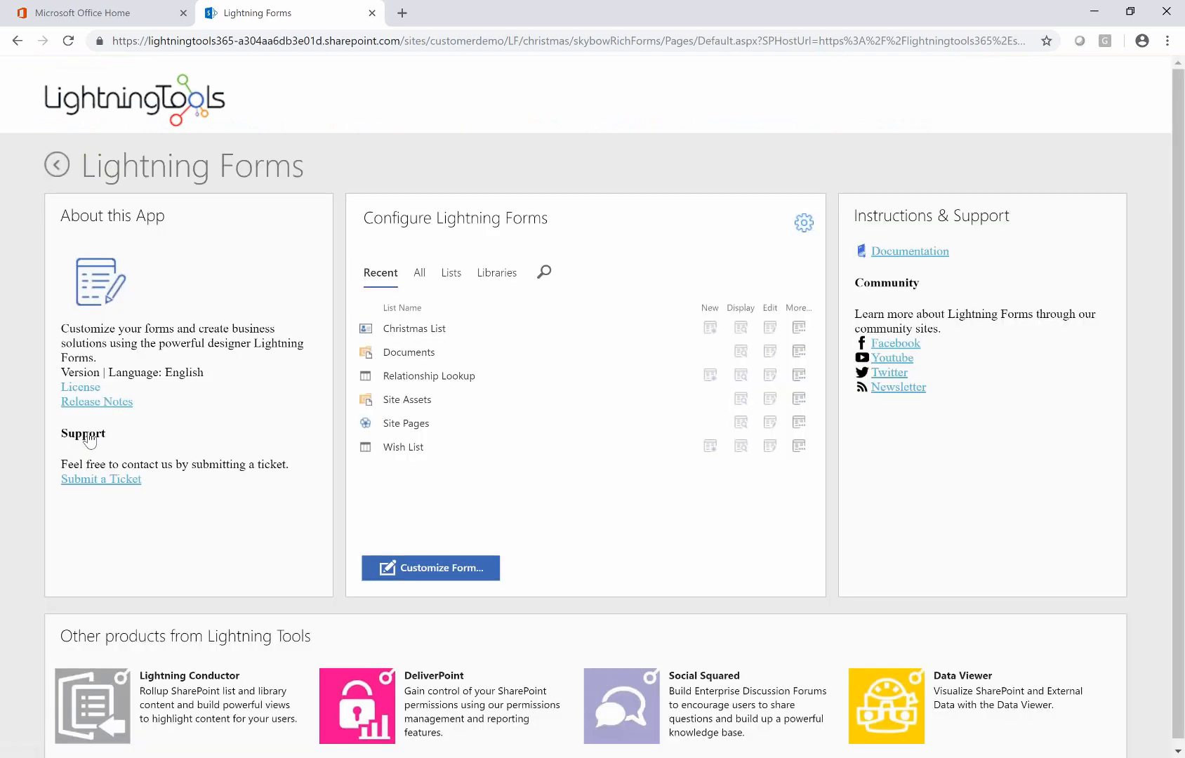
# Filter to lists only and open the Christmas List New Item form in the designer
pyautogui.click(451, 276)
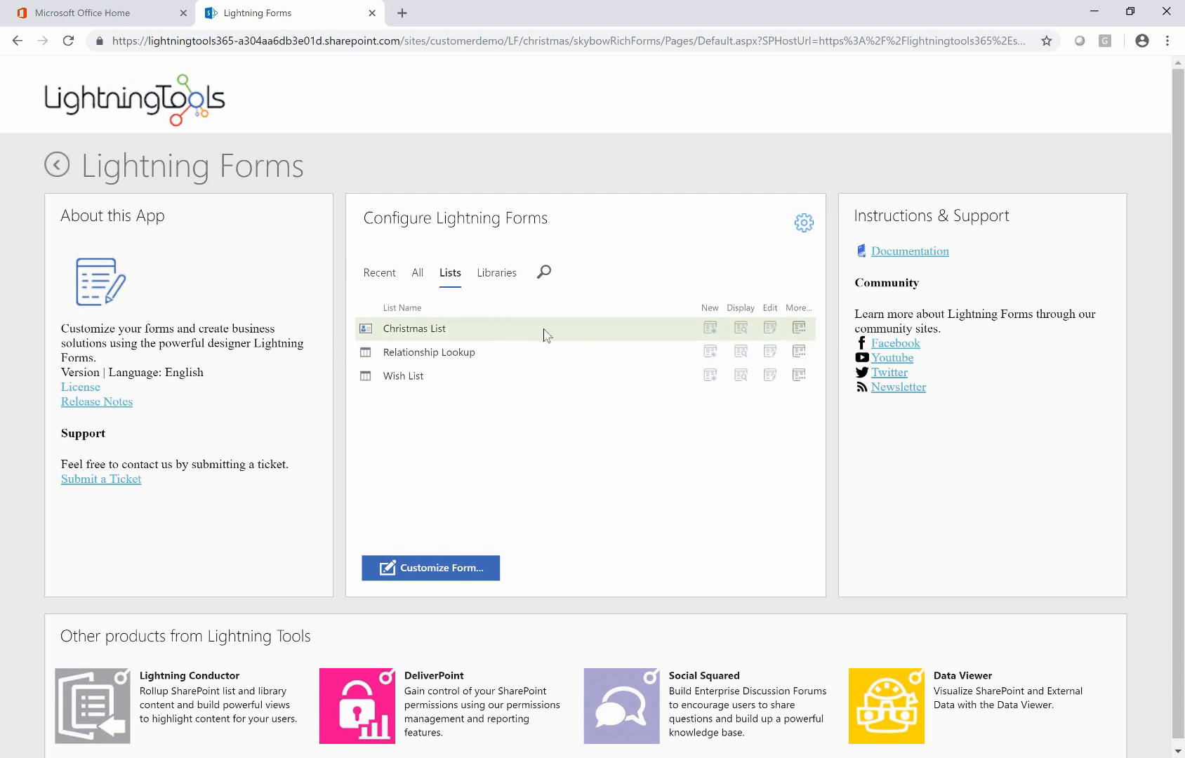
pyautogui.click(711, 330)
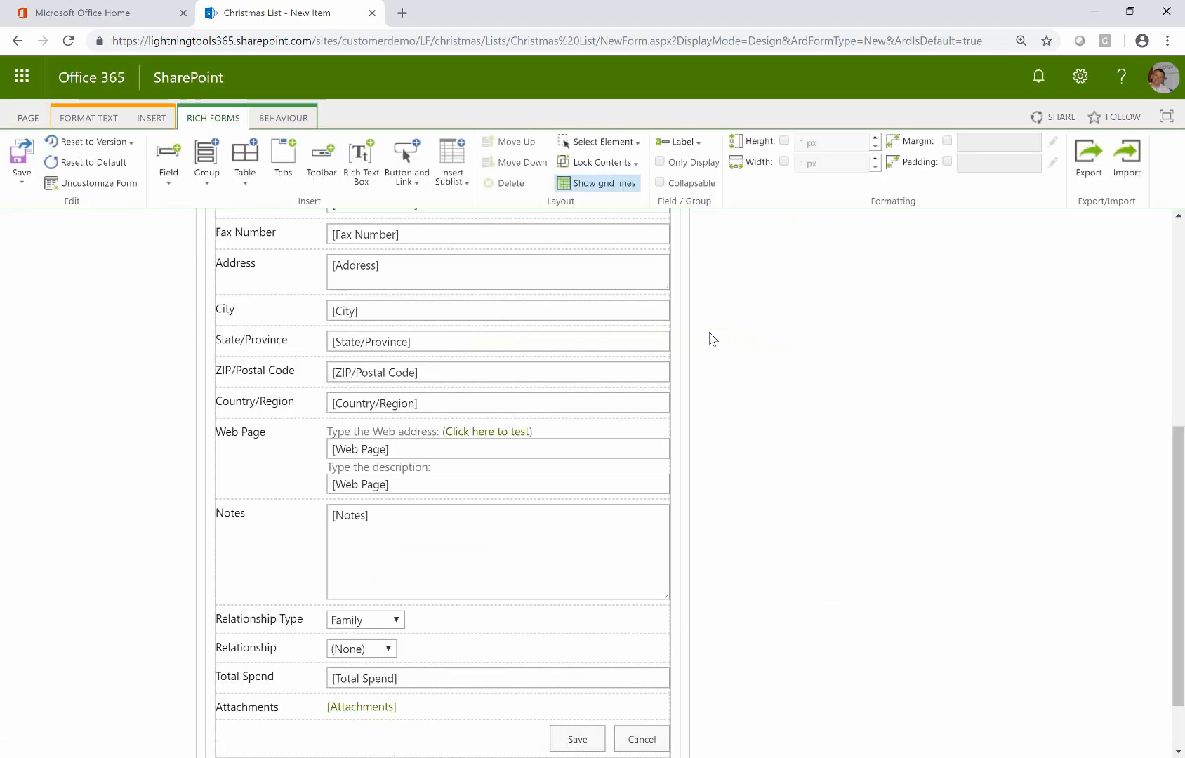
# Return to the top of the form and show the BEHAVIOUR field settings
pyautogui.scroll(6, 821, 464)
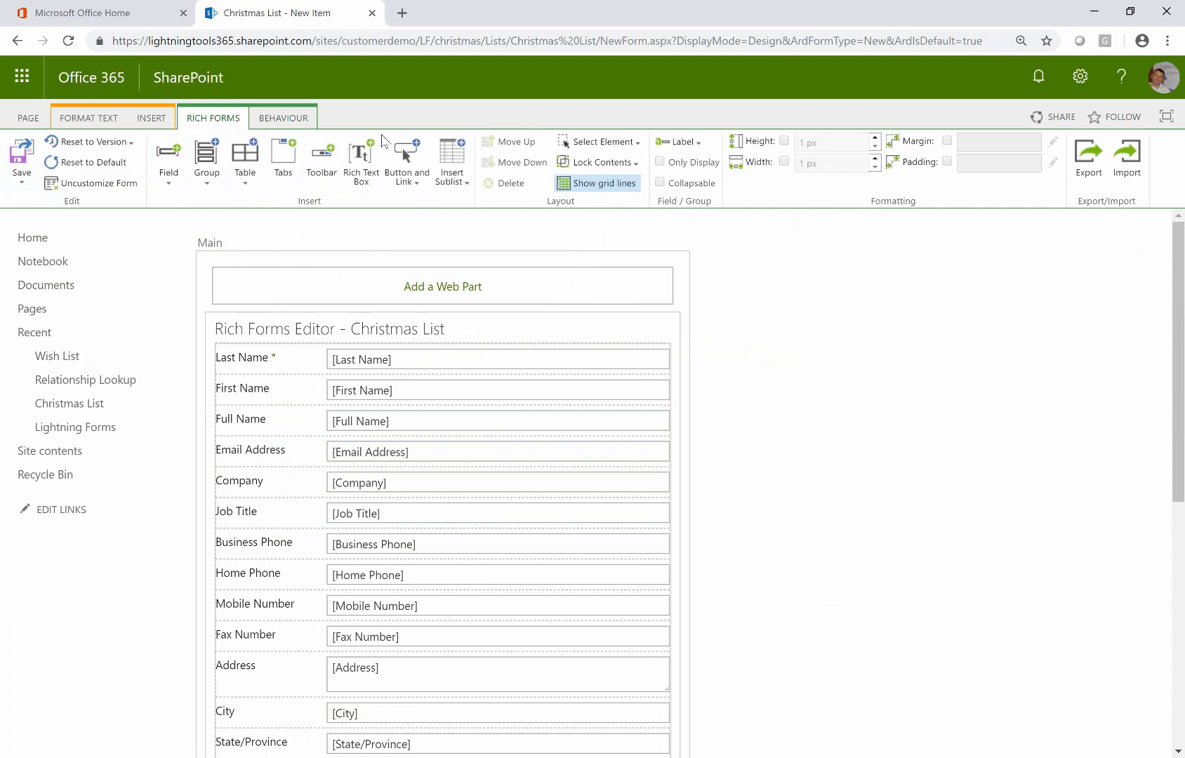
pyautogui.click(299, 121)
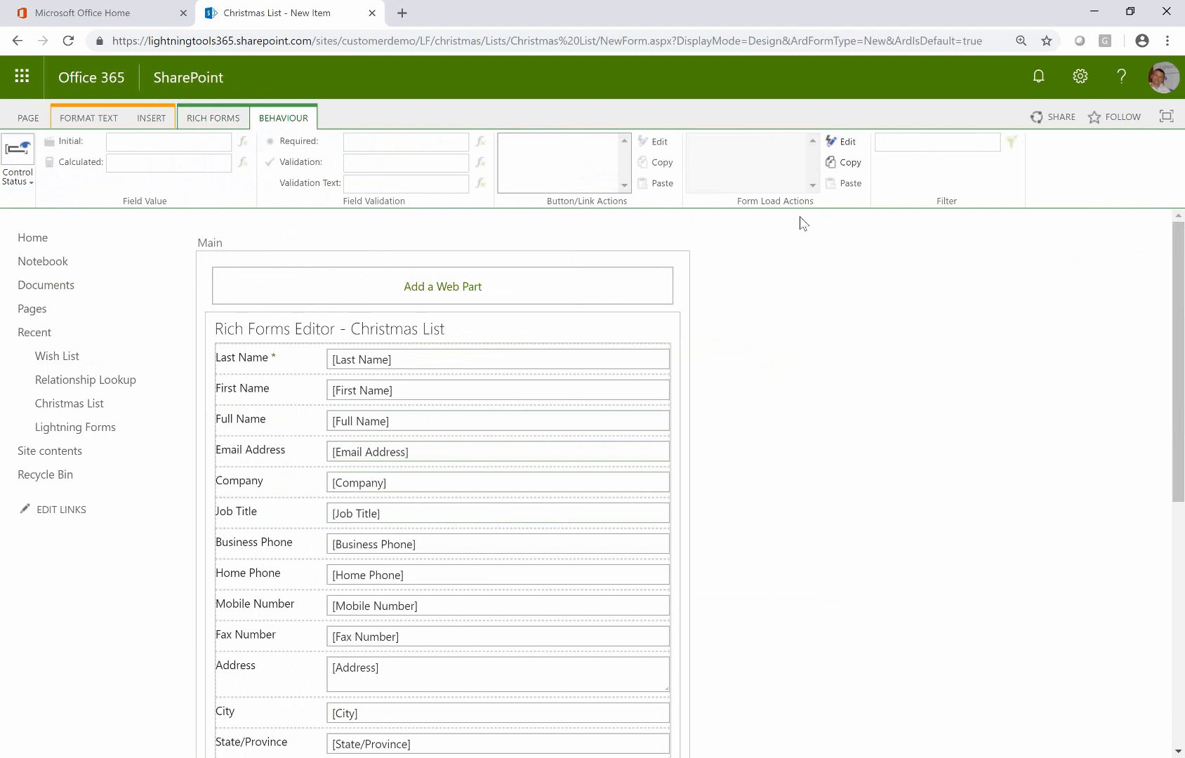
# Review the Control Status enabled and visible conditions, then return to the RICH FORMS layout tools
pyautogui.click(25, 177)
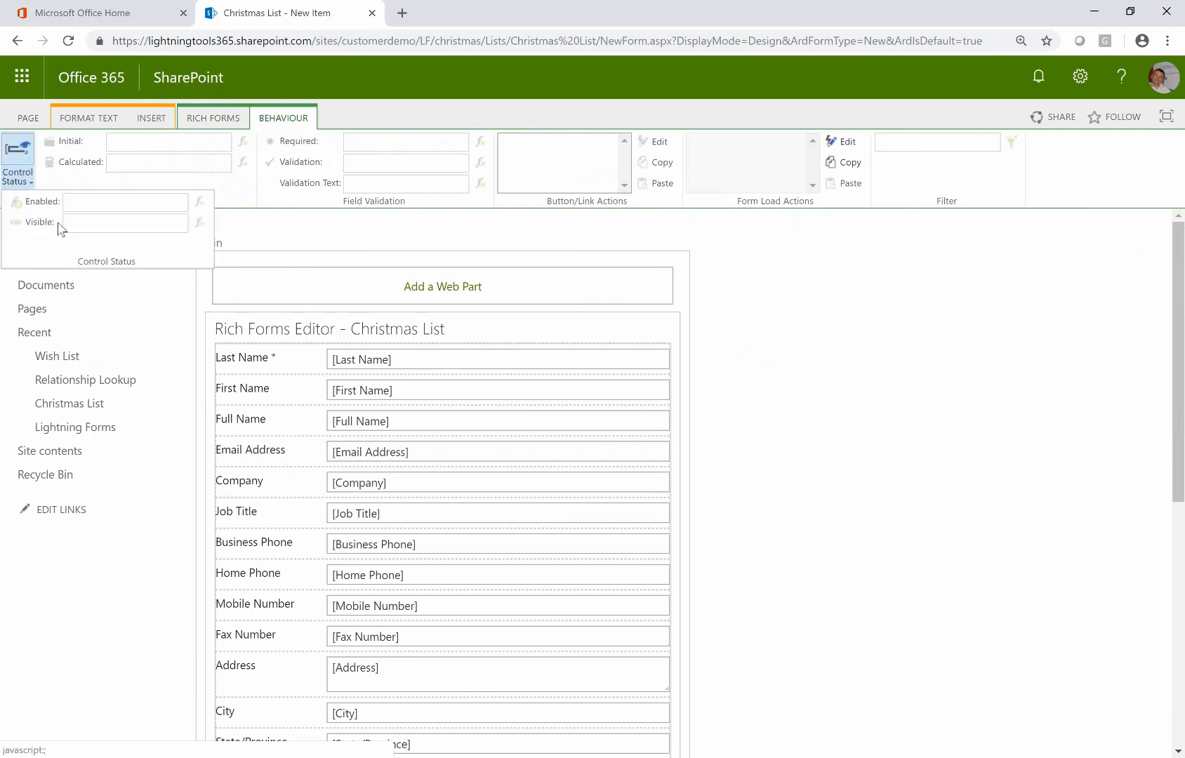
pyautogui.click(1070, 194)
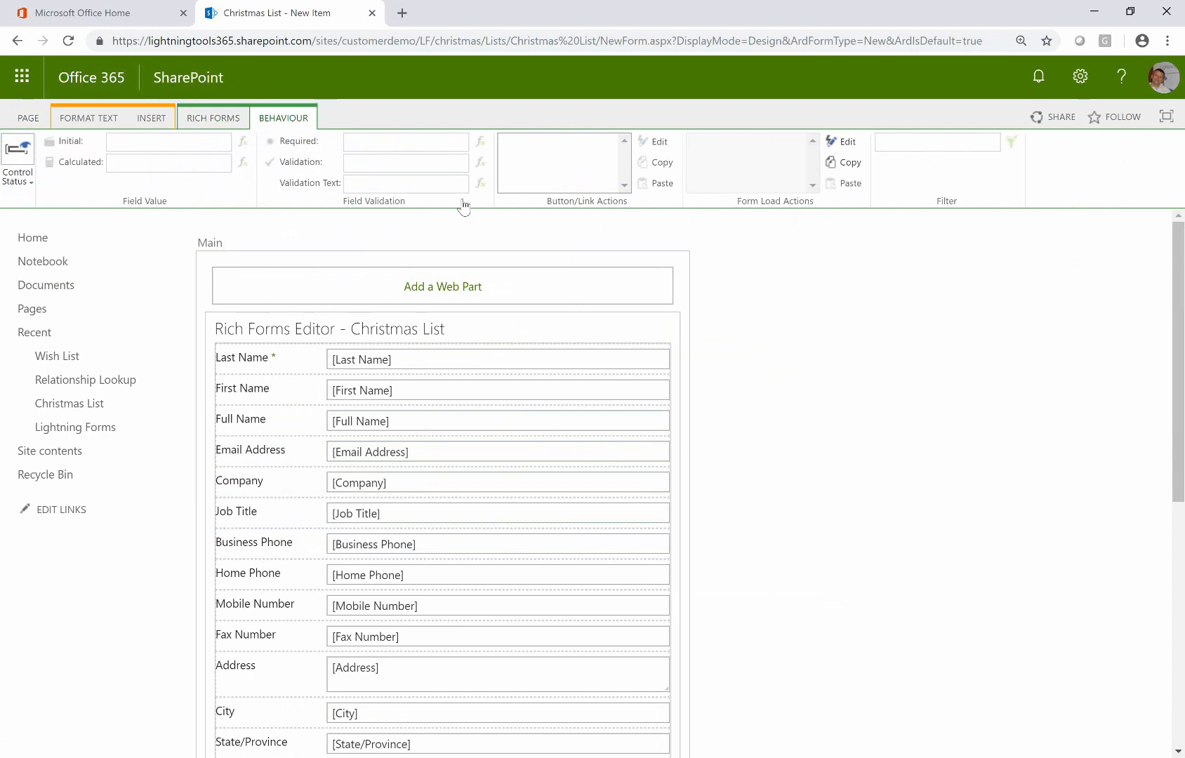
pyautogui.click(213, 118)
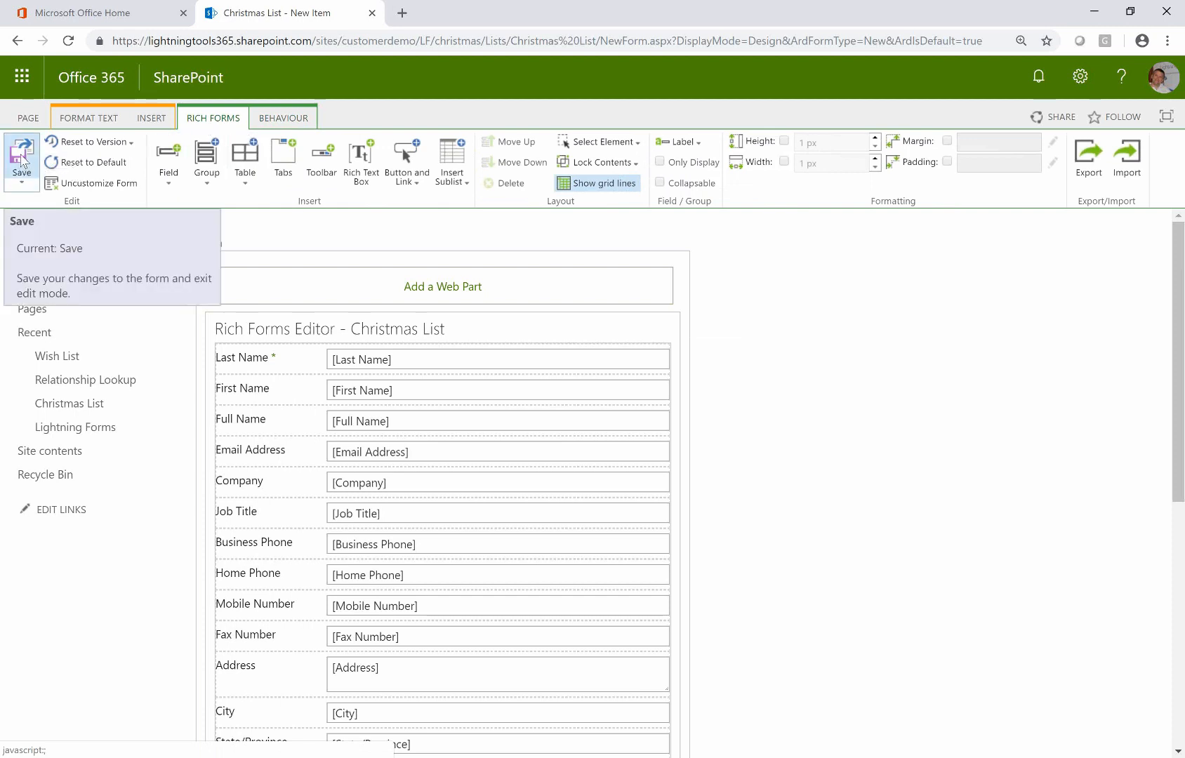
# Review the form's saved versions without resetting, then list the fields available to add
pyautogui.click(134, 144)
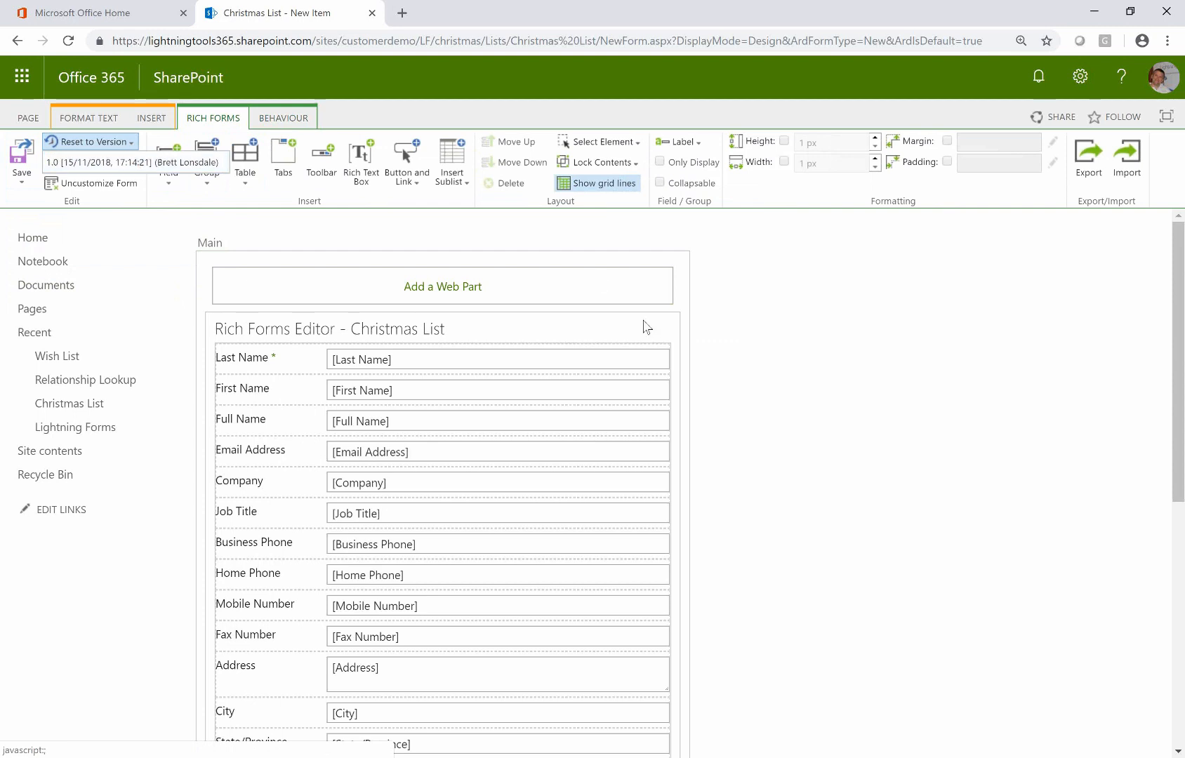
pyautogui.click(820, 391)
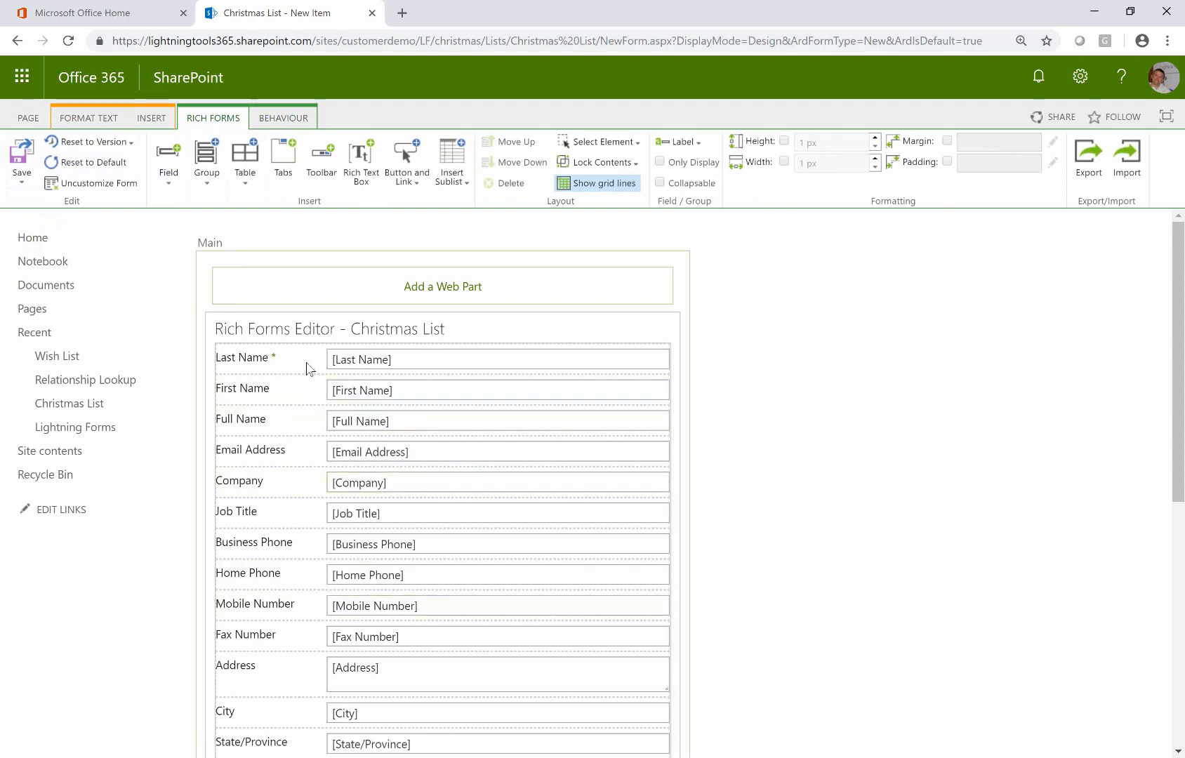
pyautogui.click(174, 182)
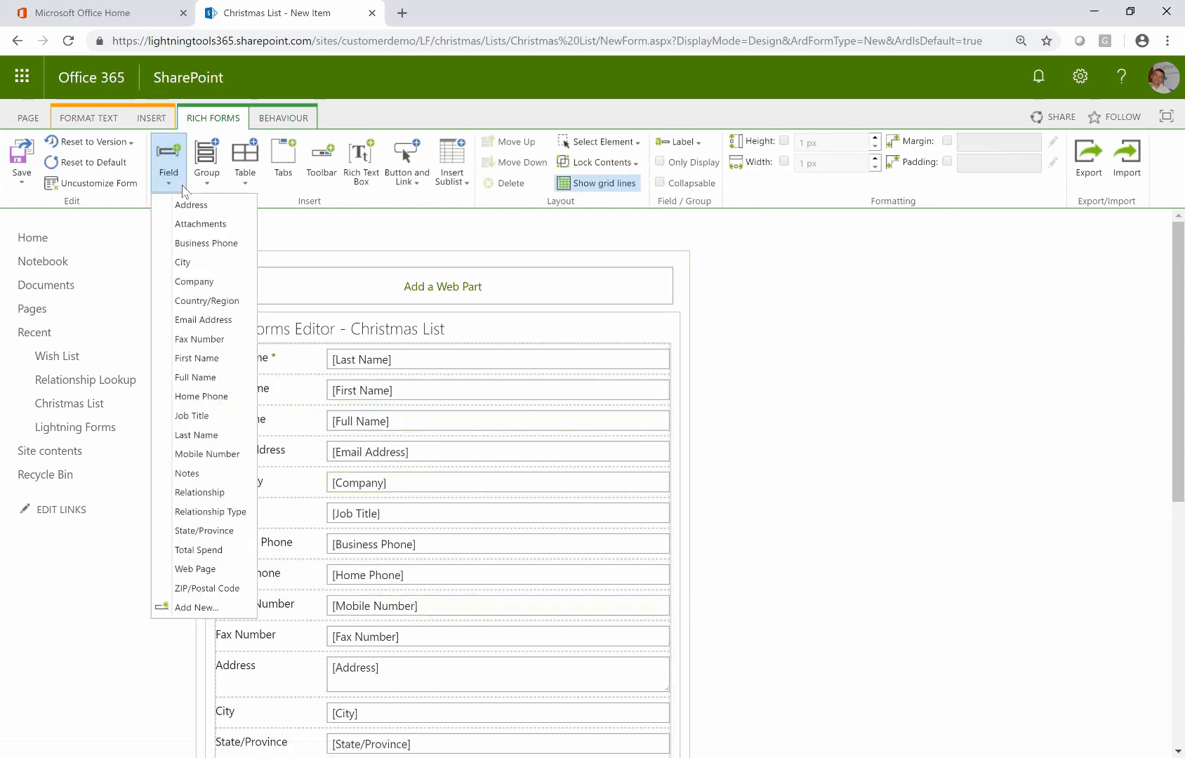
# Delete the Web Page field, re-add it, and place it between Country/Region and Notes
pyautogui.scroll(-5, 212, 295)
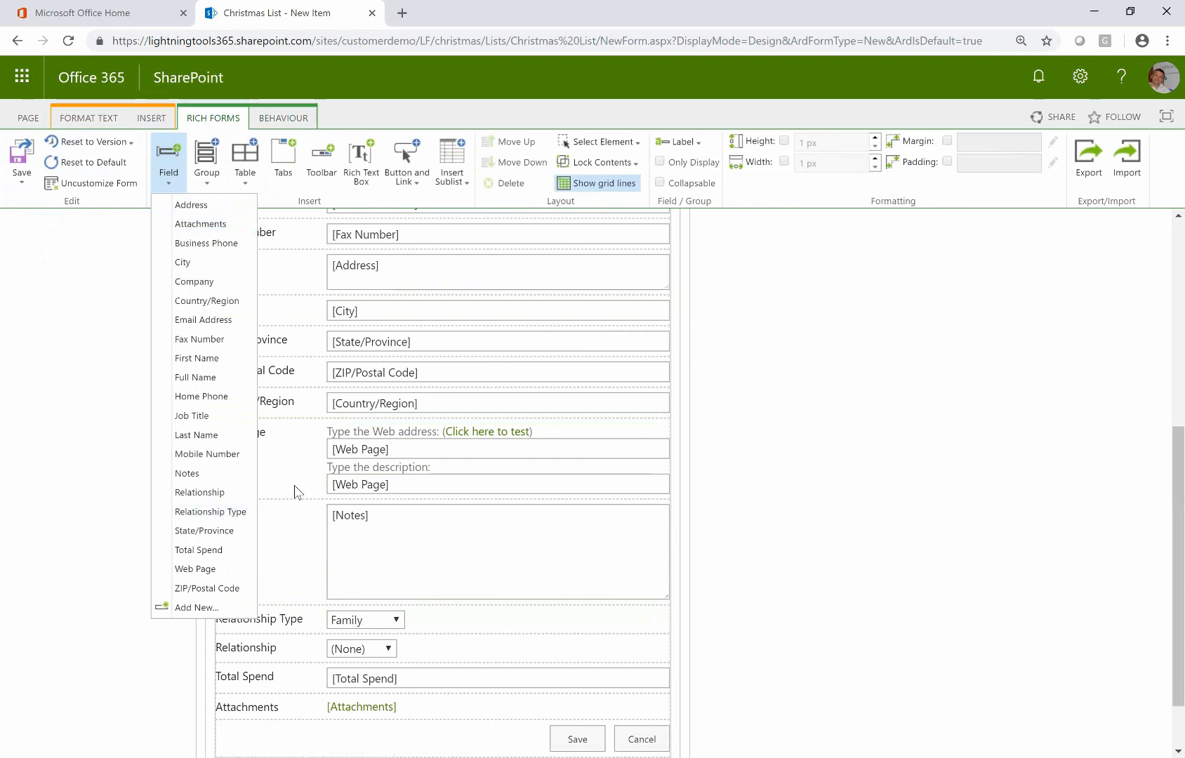
pyautogui.click(805, 499)
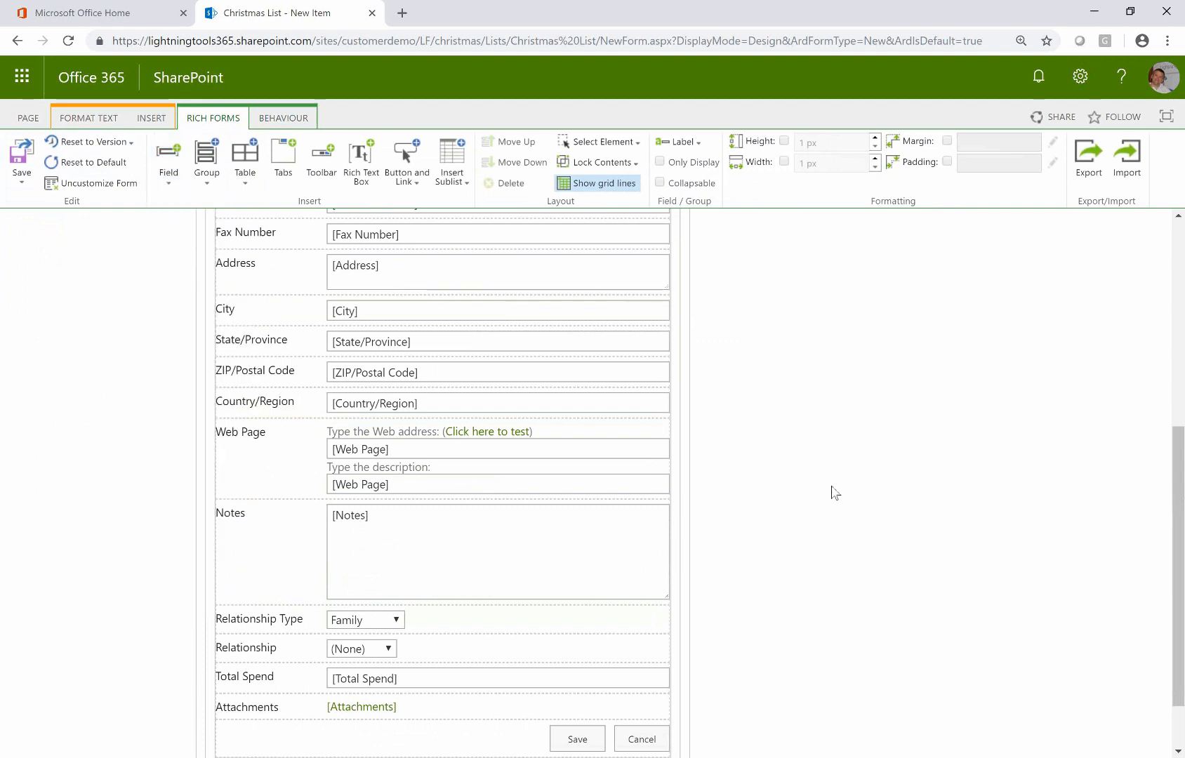
pyautogui.click(319, 448)
pyautogui.press('Delete')
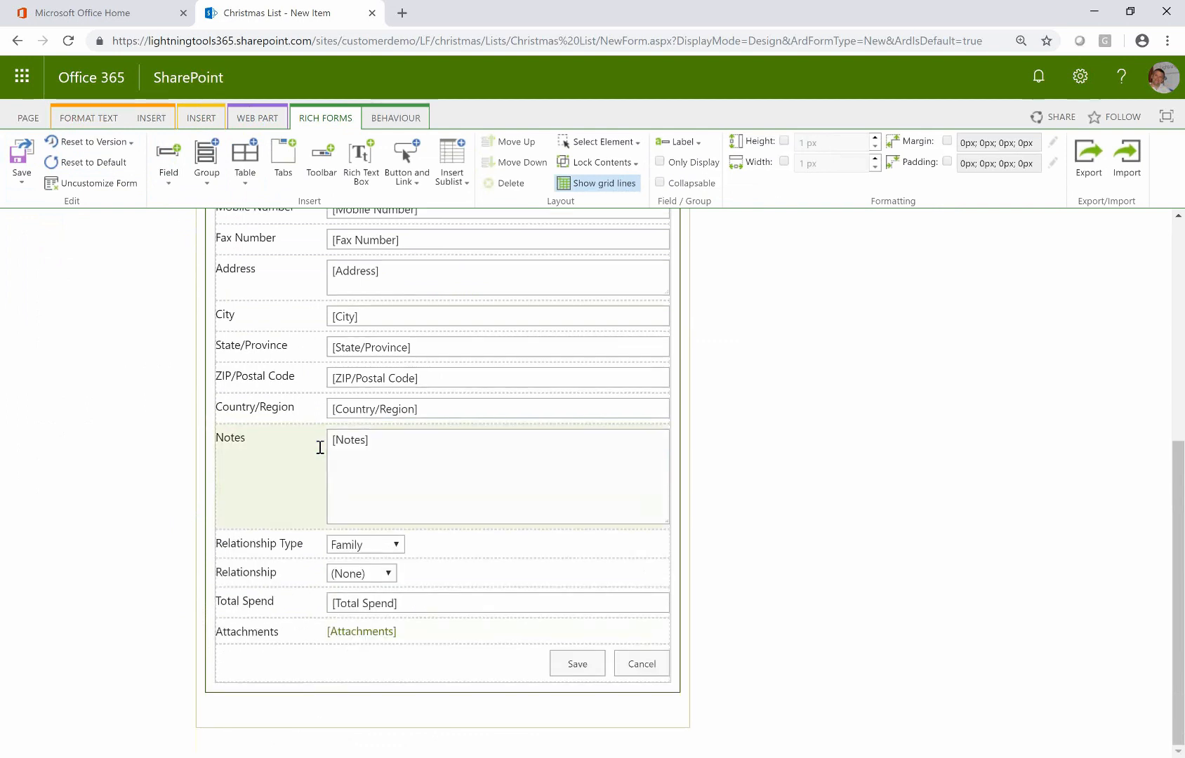
pyautogui.click(170, 184)
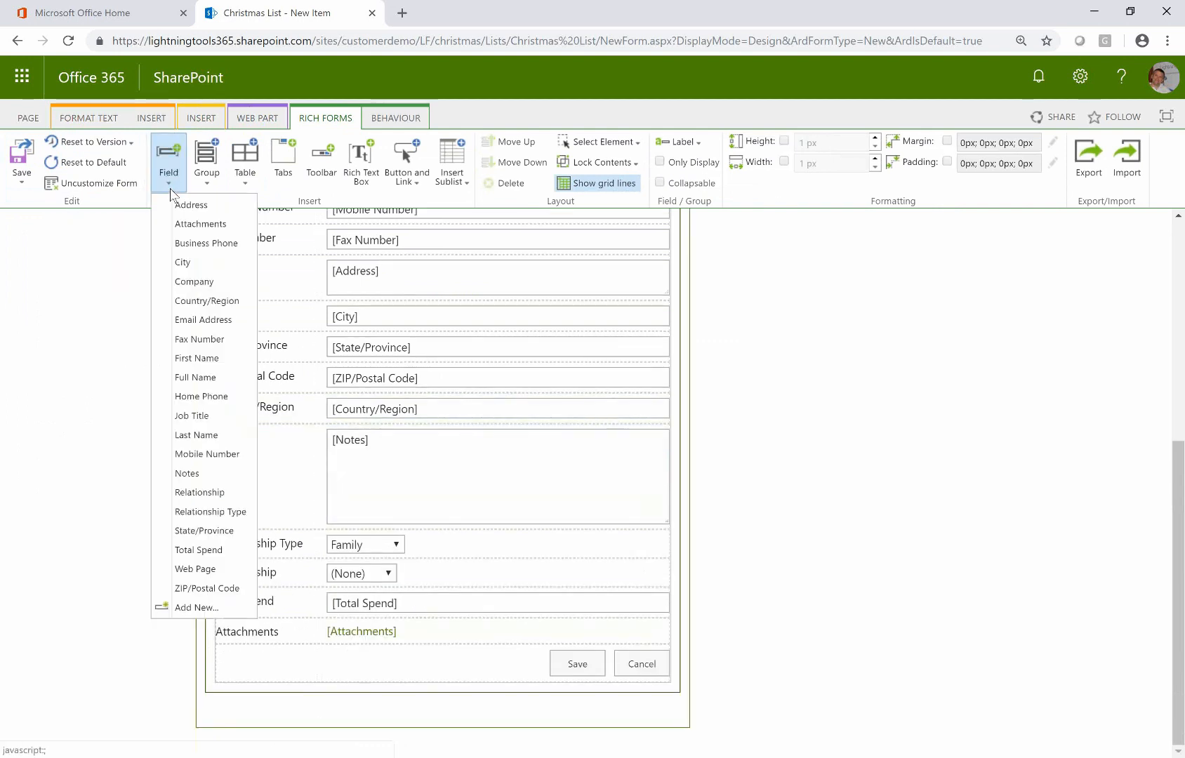
pyautogui.click(214, 569)
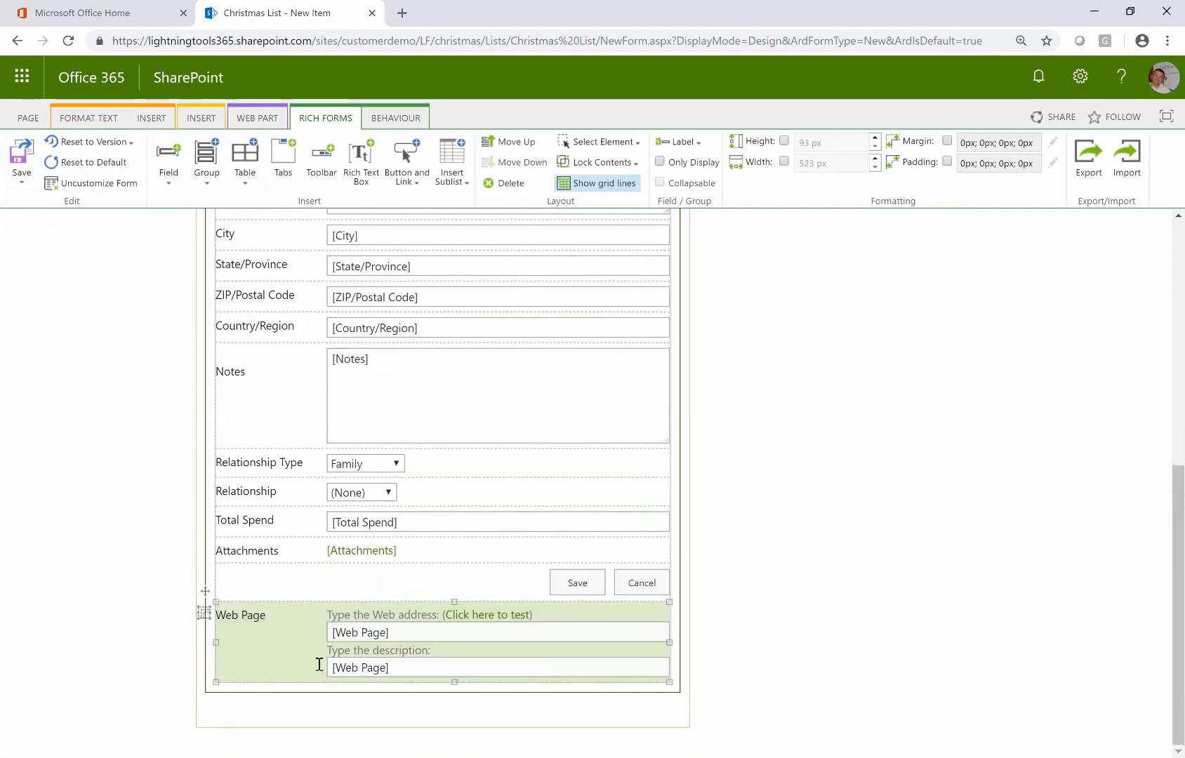
pyautogui.moveTo(205, 591); pyautogui.dragTo(234, 445)
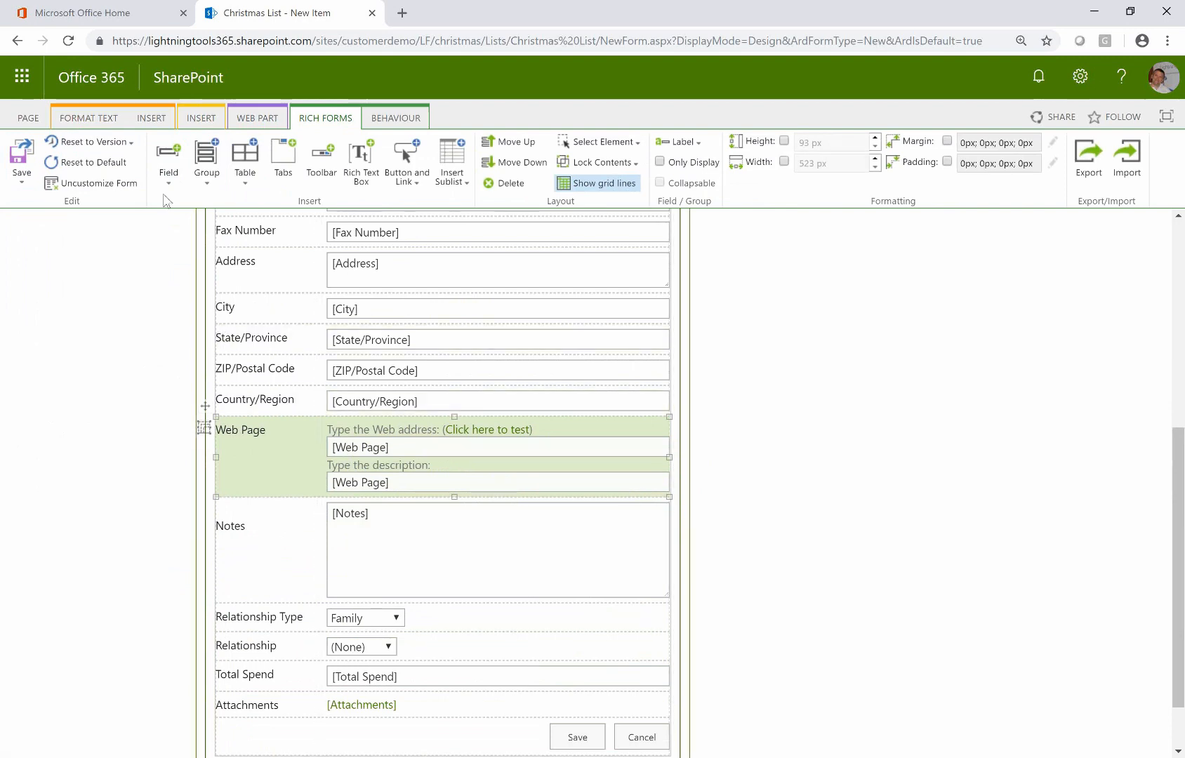
# Create a single-line text column named 'New Column' and add it to the form
pyautogui.click(169, 174)
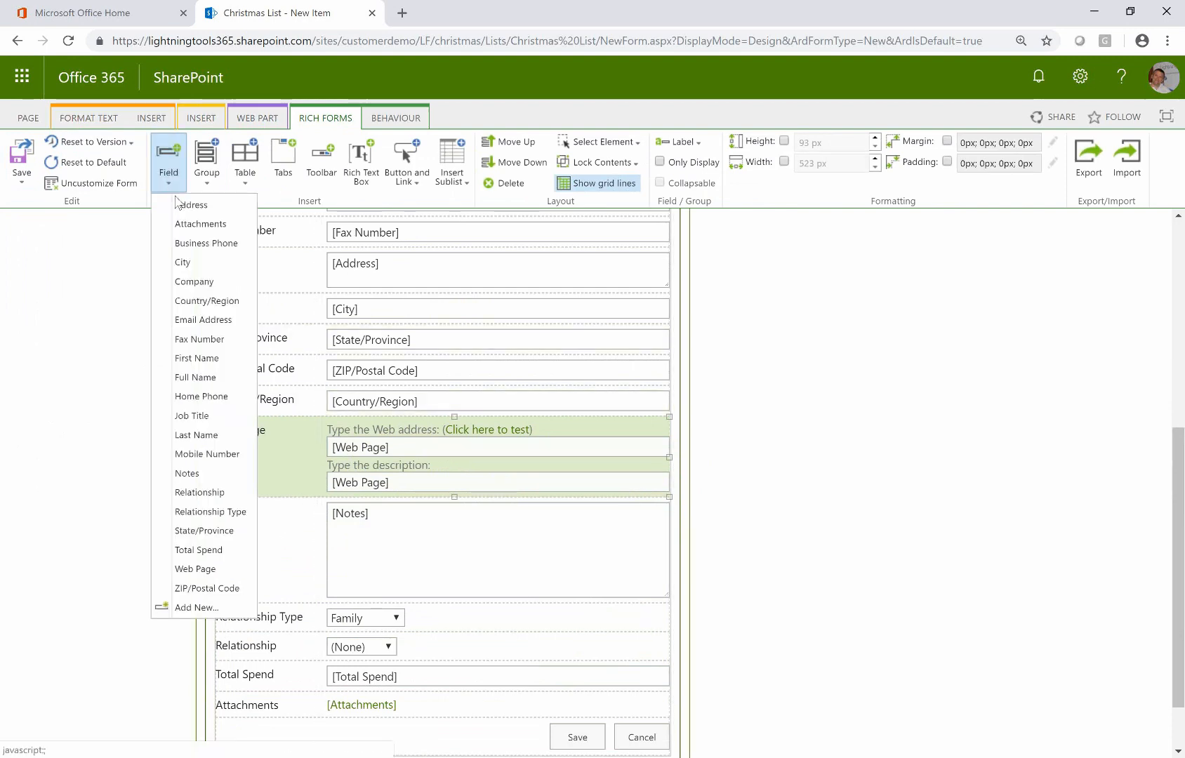
pyautogui.click(207, 605)
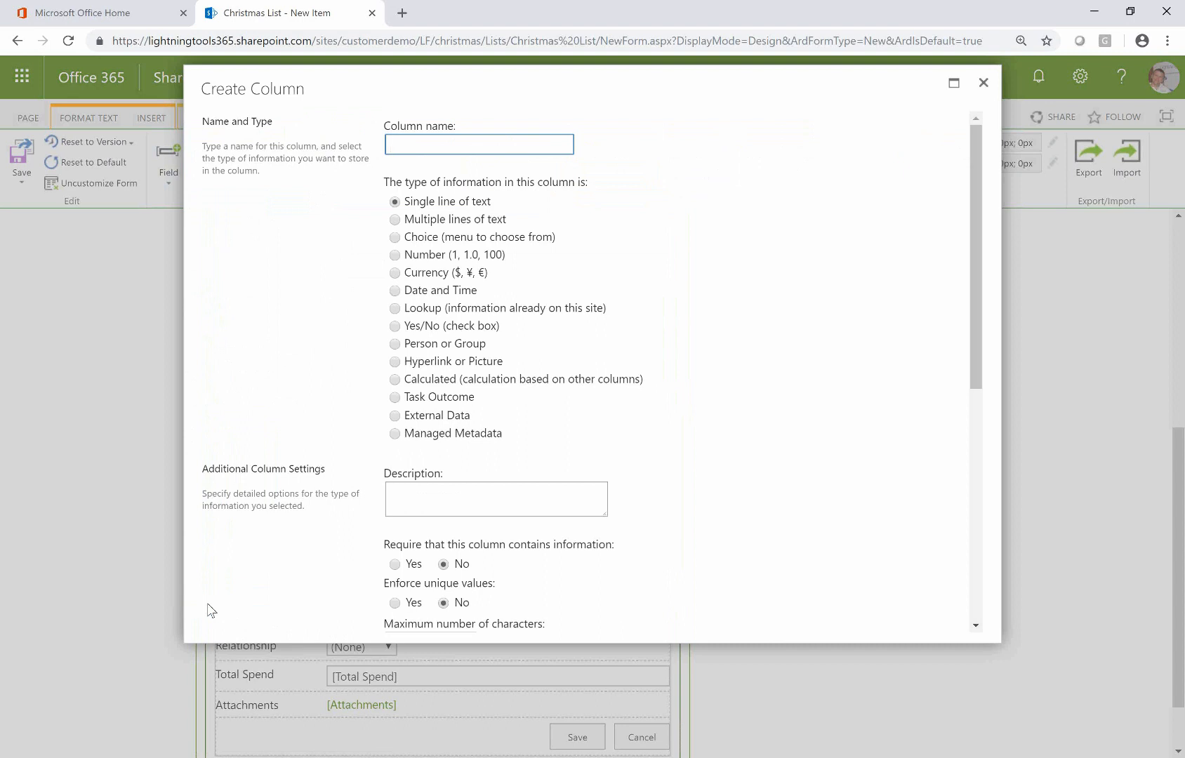
pyautogui.write('New Column')
pyautogui.scroll(-6, 822, 537)
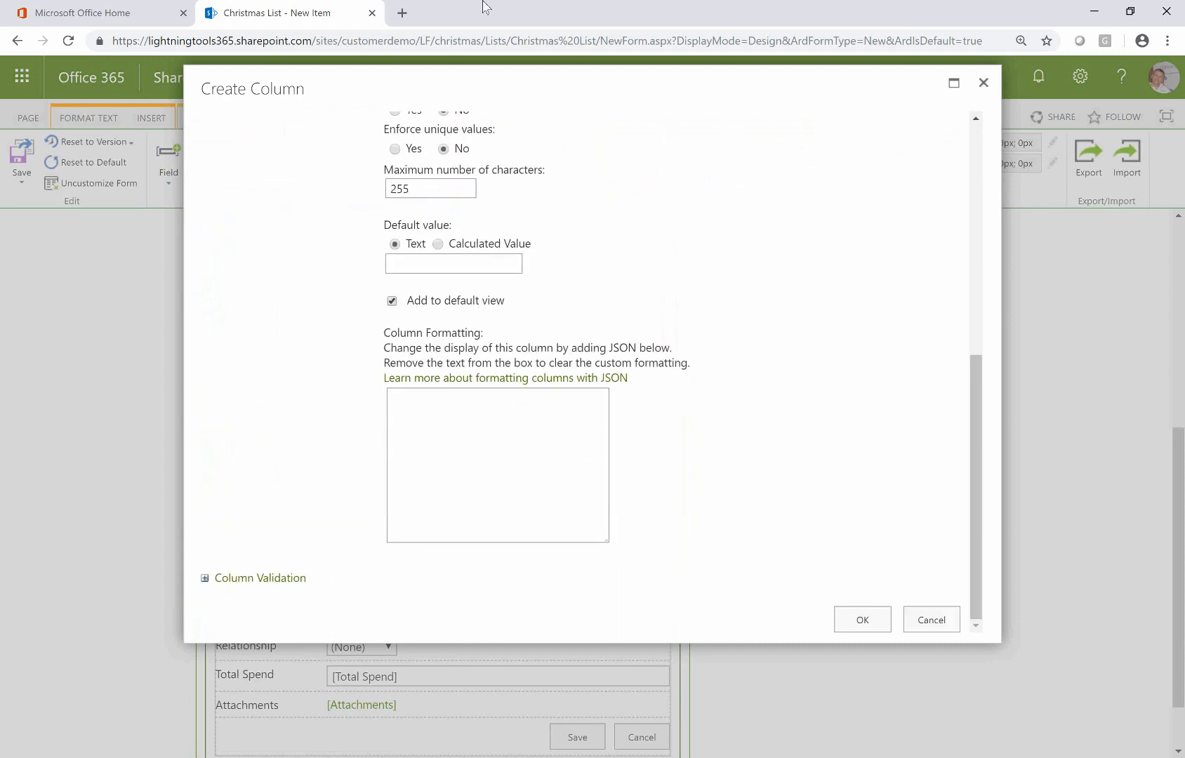
pyautogui.click(869, 617)
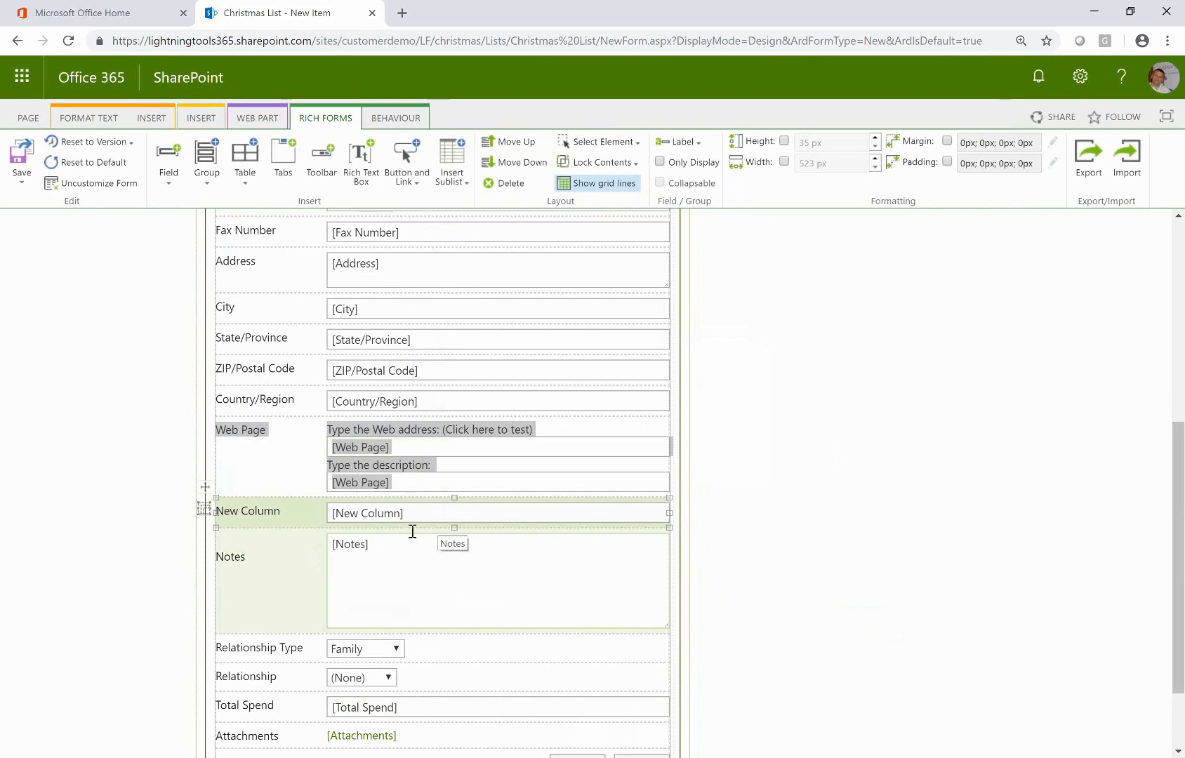
# Delete the New Column field so Web Page is followed by Notes again
pyautogui.click(211, 510)
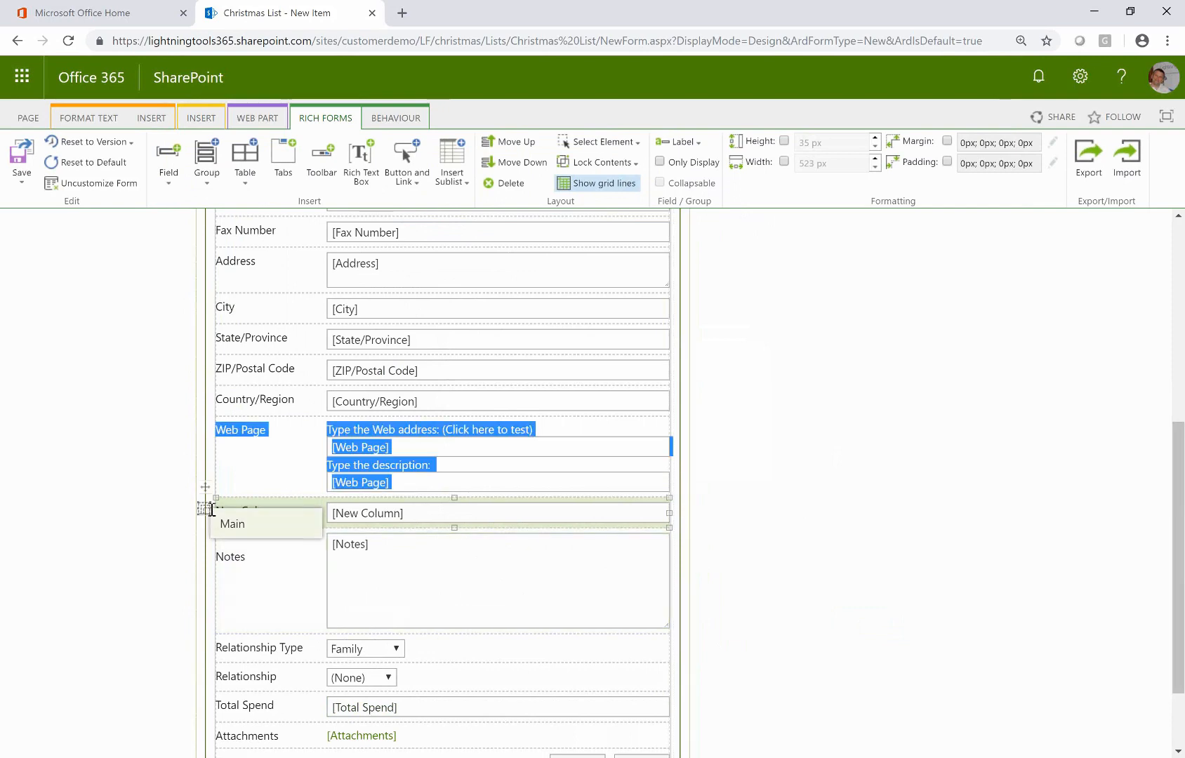
pyautogui.click(496, 559)
pyautogui.click(316, 510)
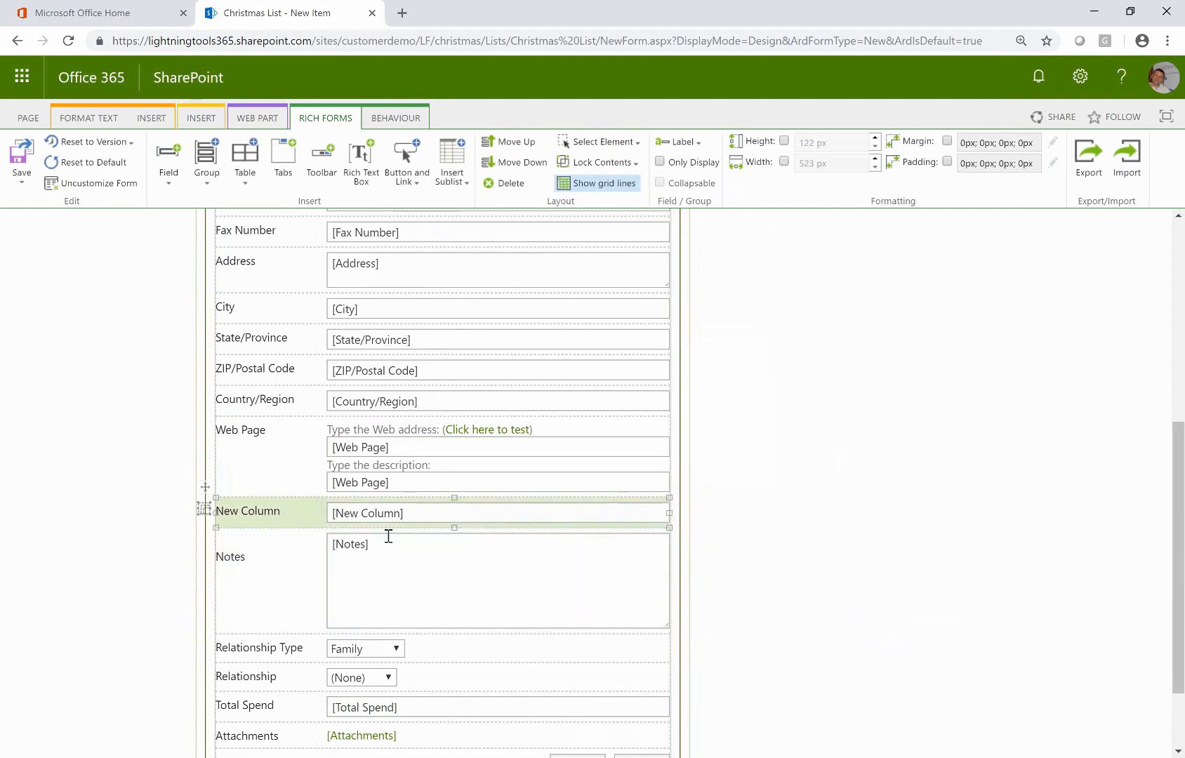
pyautogui.press('Delete')
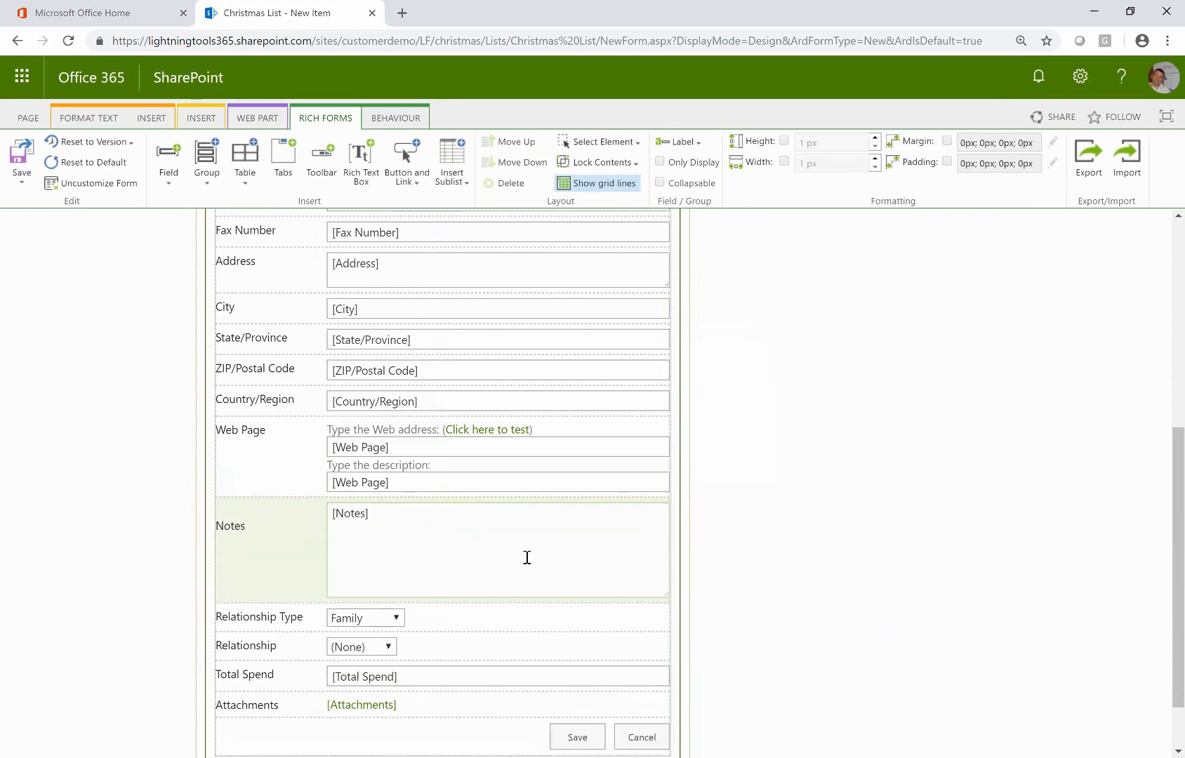
pyautogui.scroll(5, 526, 555)
pyautogui.scroll(2, 543, 541)
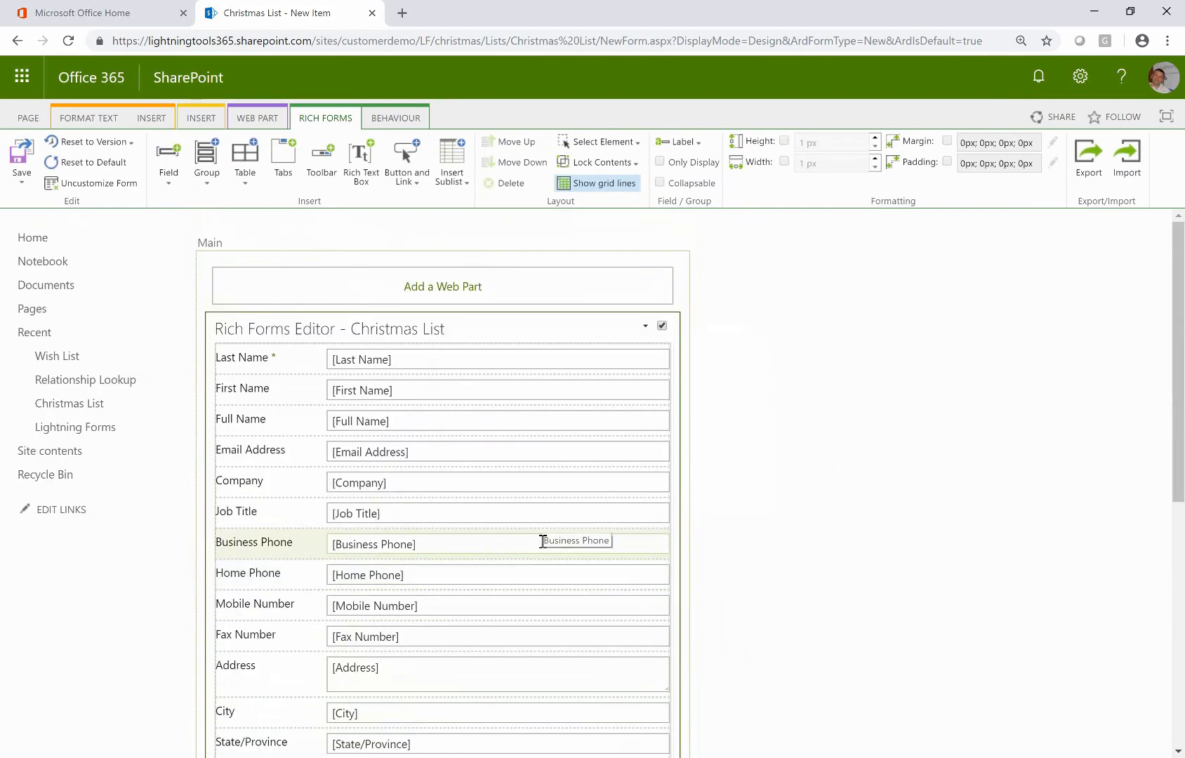
# Browse the Group layouts list and close it without inserting a group
pyautogui.click(208, 196)
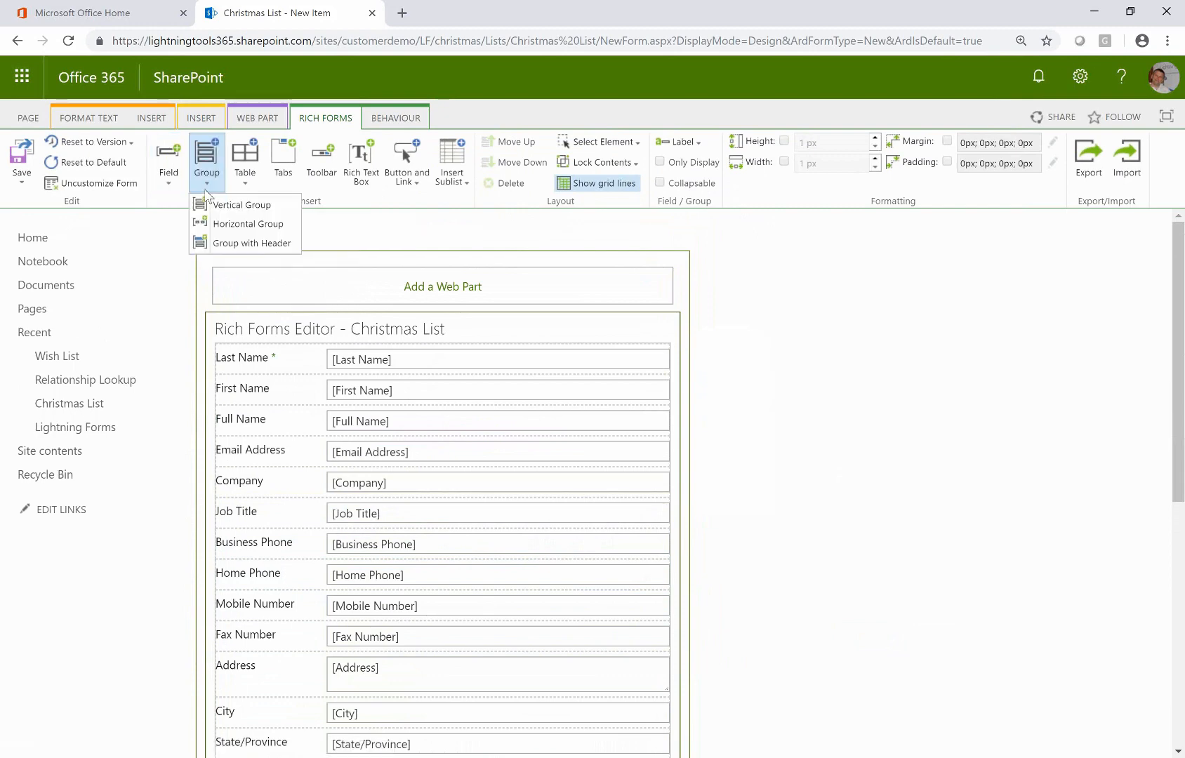
pyautogui.scroll(-2, 260, 228)
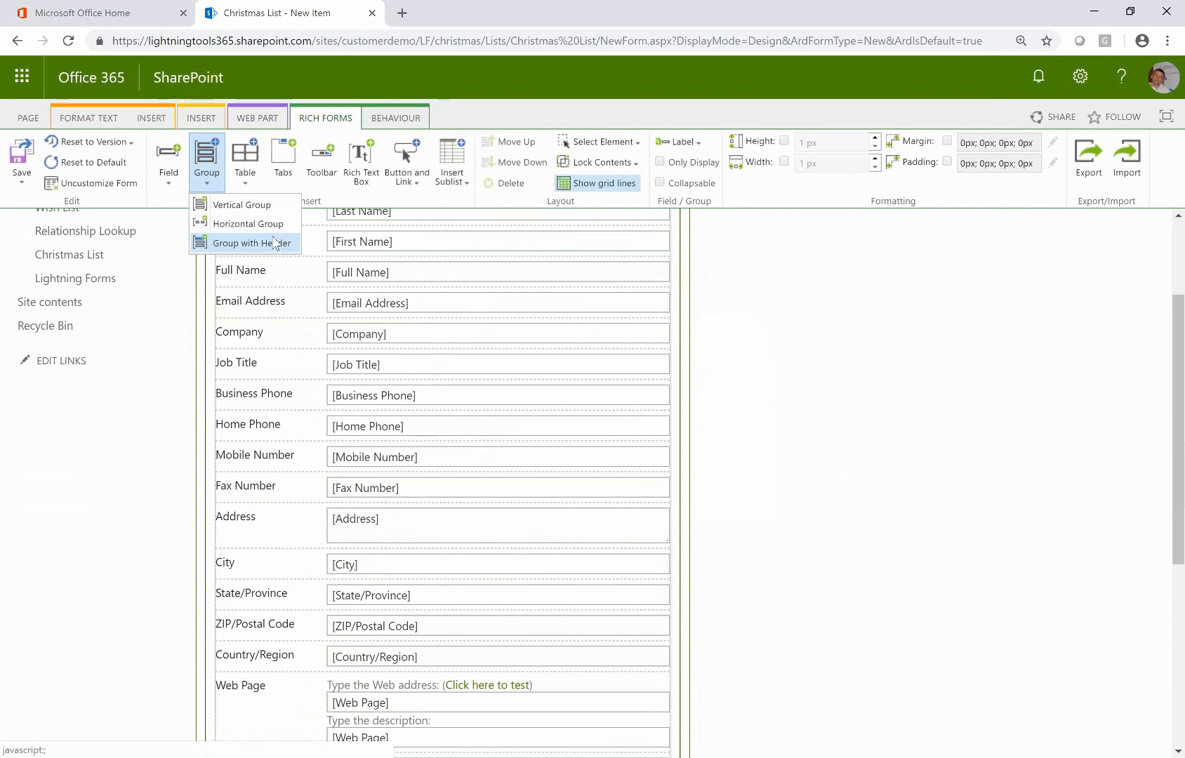
pyautogui.click(907, 531)
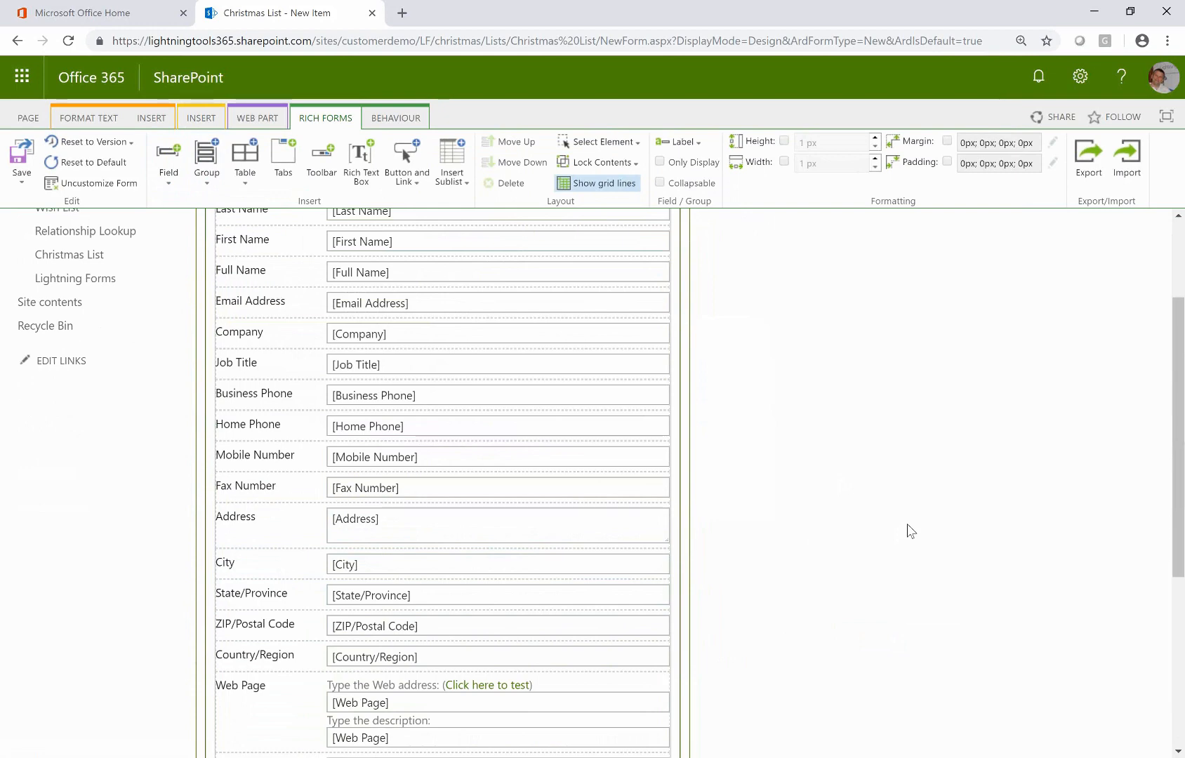
pyautogui.scroll(2, 911, 530)
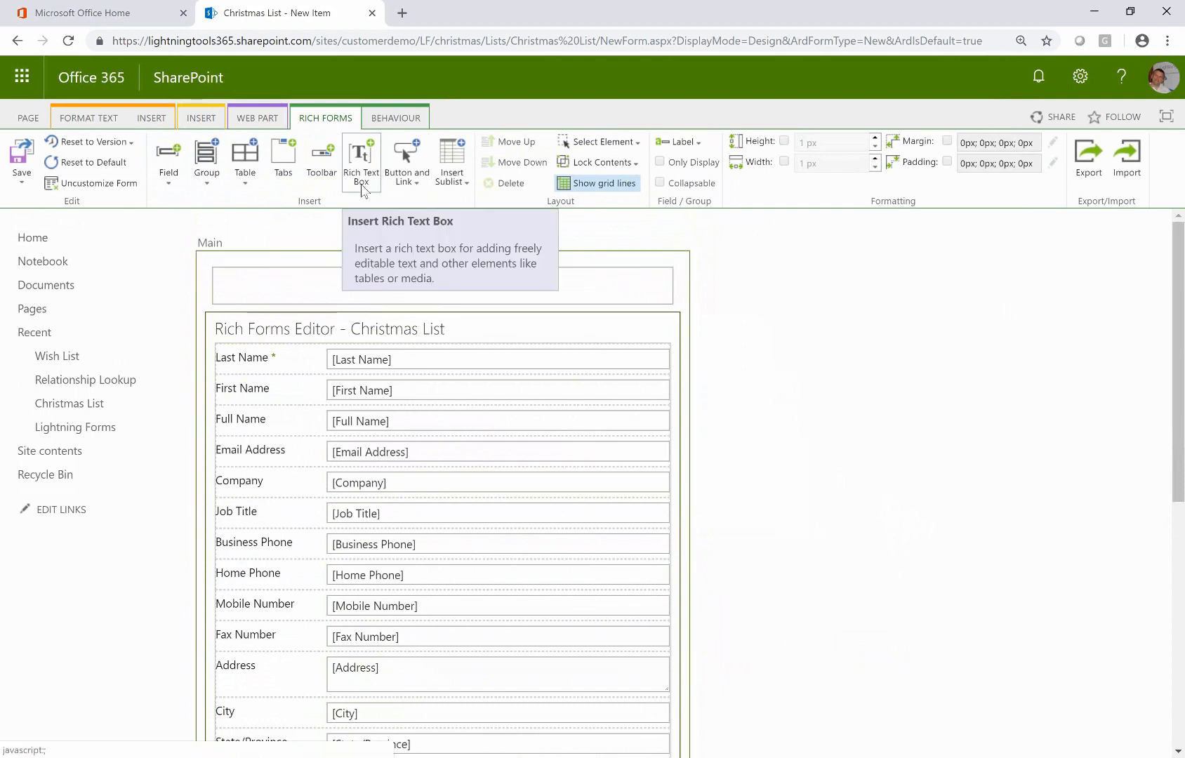
# Insert a Rich Text Box, move it above Last Name, and enlarge its height
pyautogui.click(404, 359)
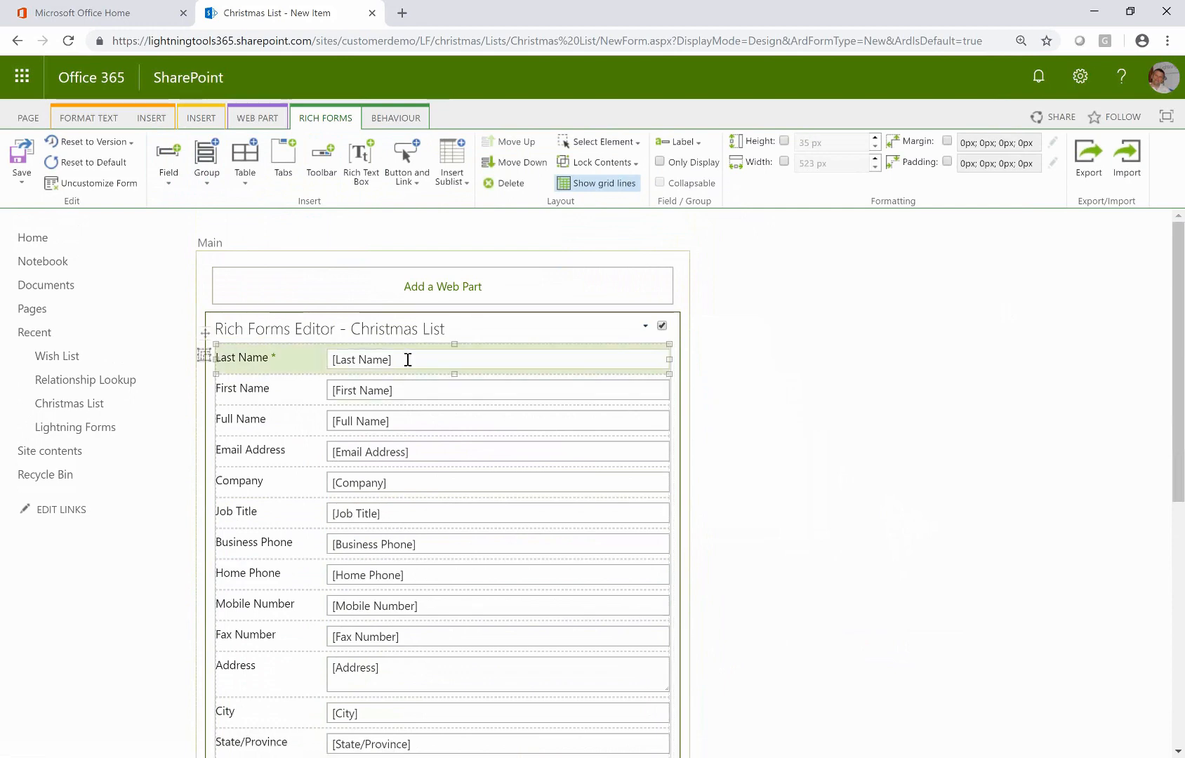
pyautogui.click(361, 172)
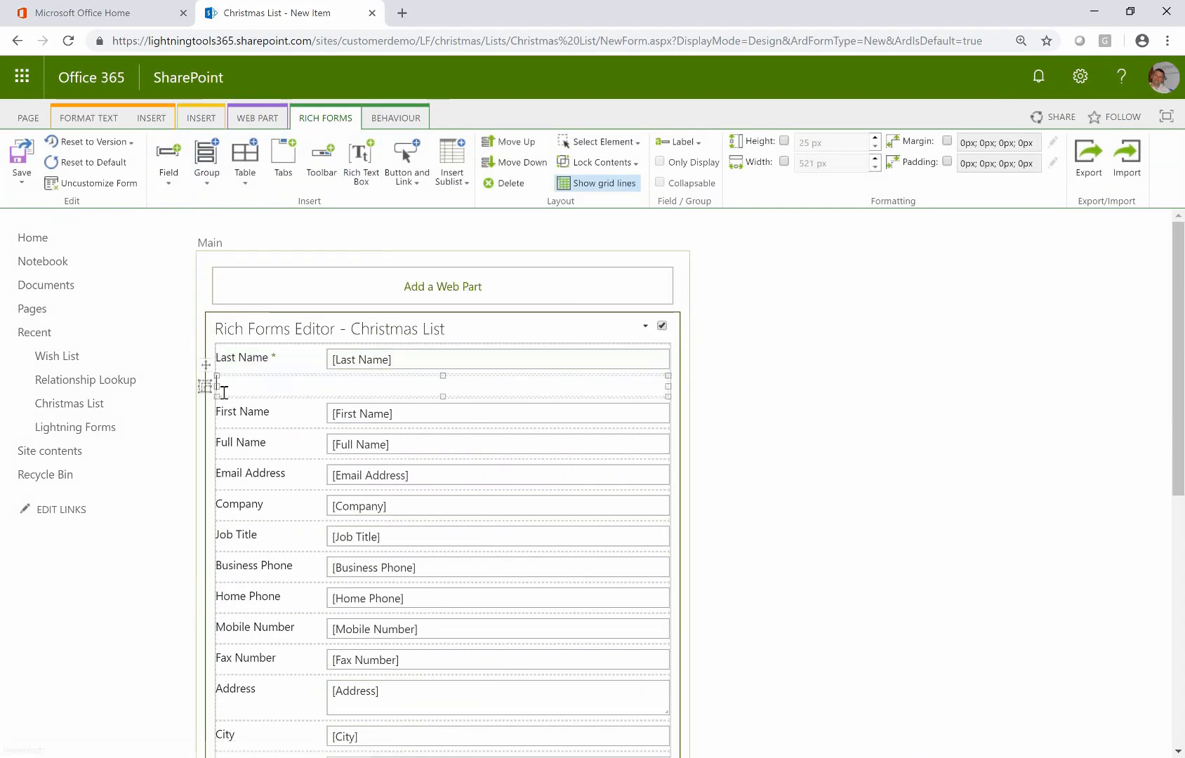
pyautogui.moveTo(204, 384); pyautogui.dragTo(218, 342)
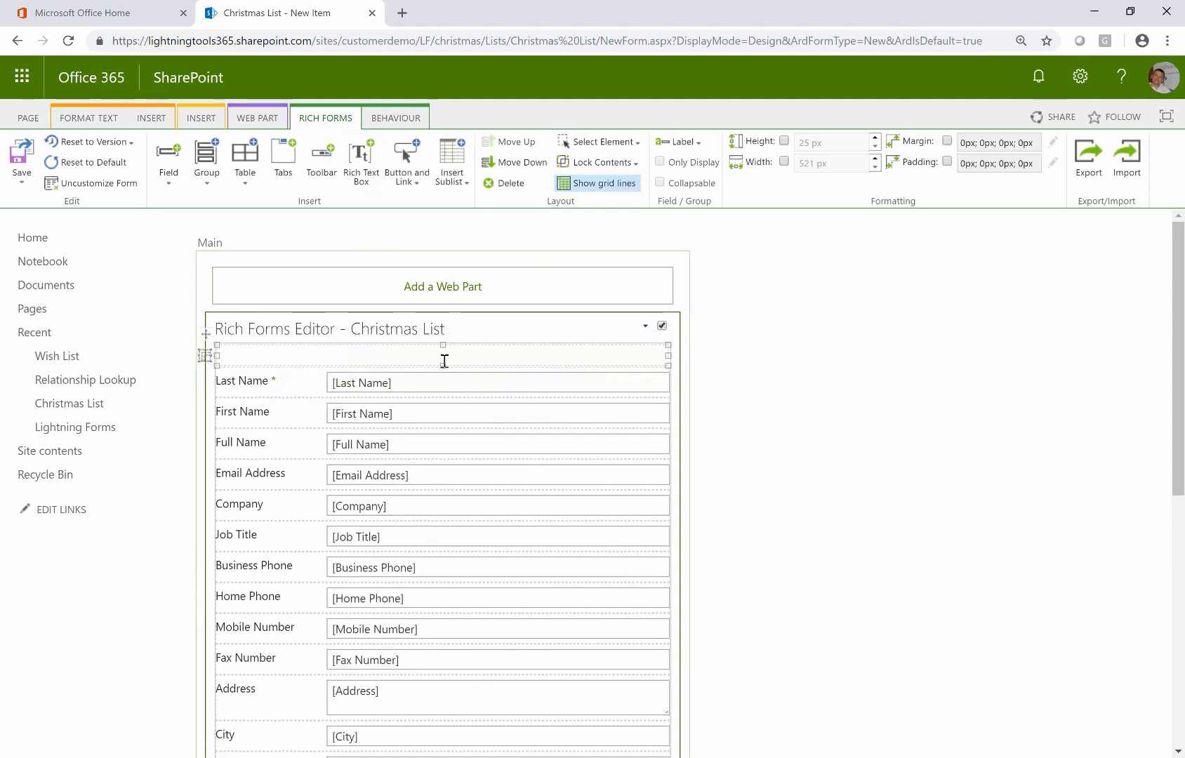
pyautogui.moveTo(441, 365); pyautogui.dragTo(443, 391)
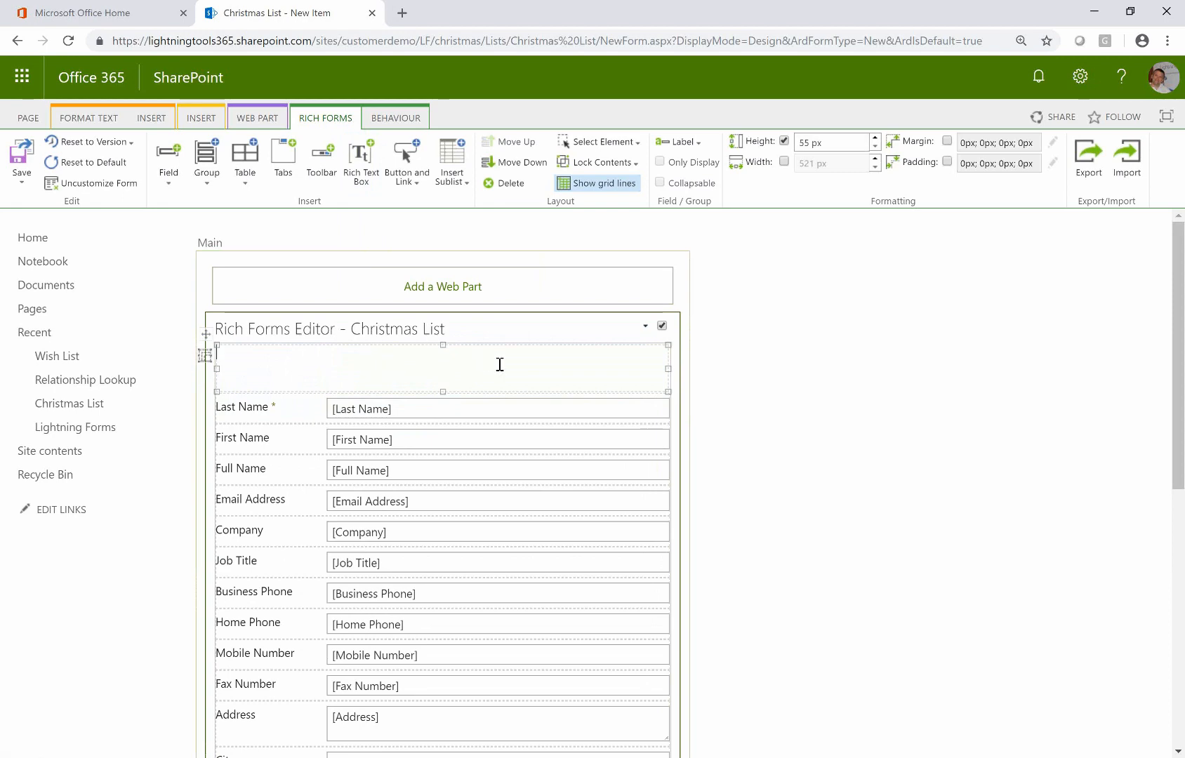
# Upload XMASHEADING.jpg from the computer as the banner picture in the rich text area
pyautogui.click(153, 121)
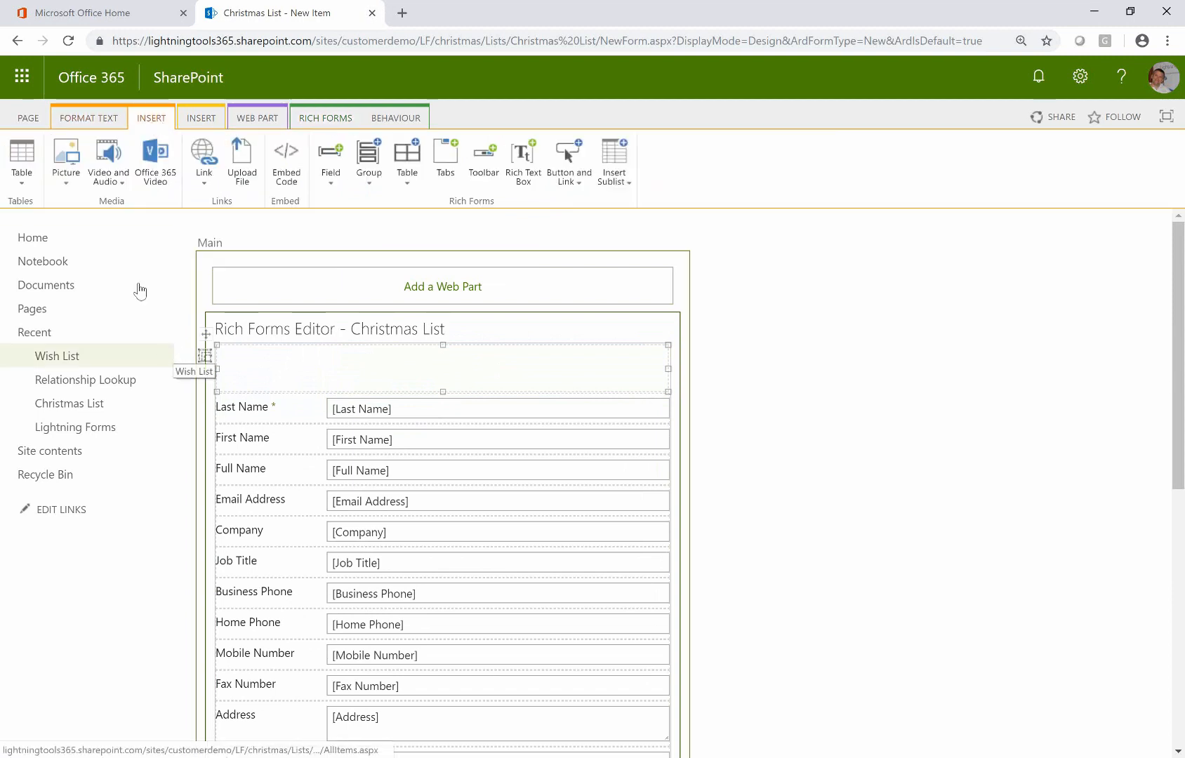
pyautogui.click(63, 167)
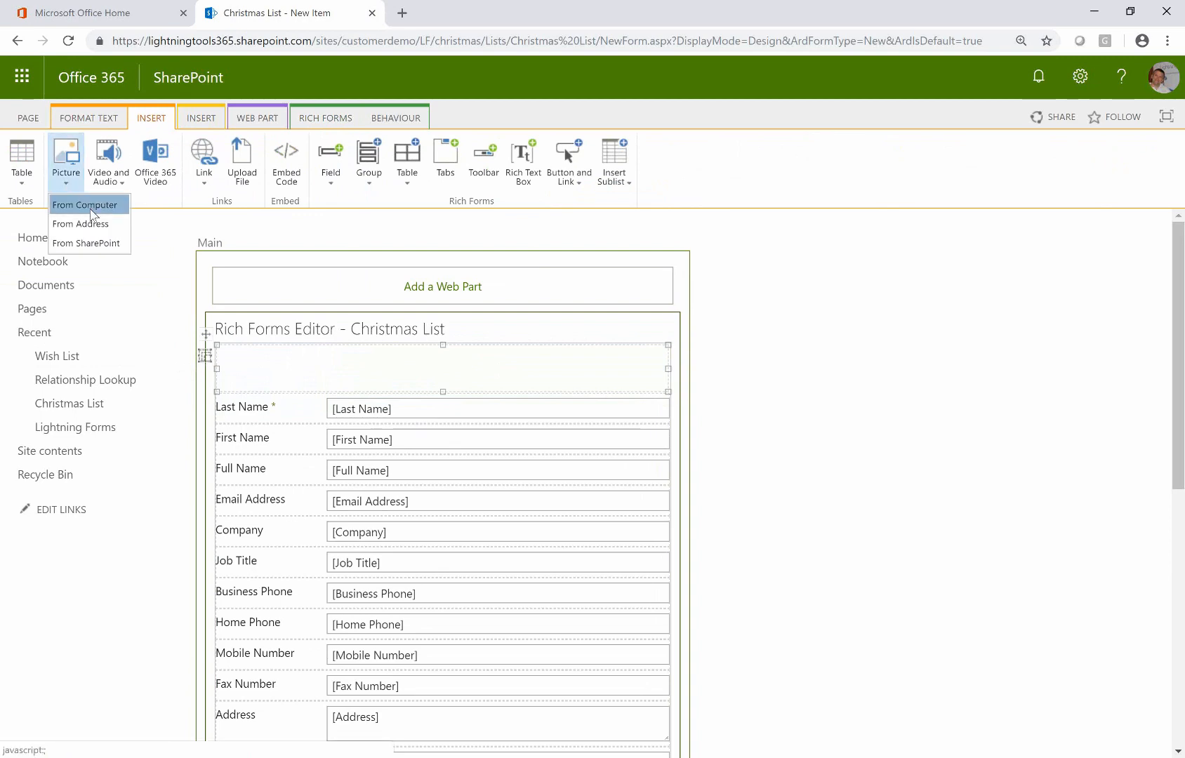
pyautogui.click(91, 208)
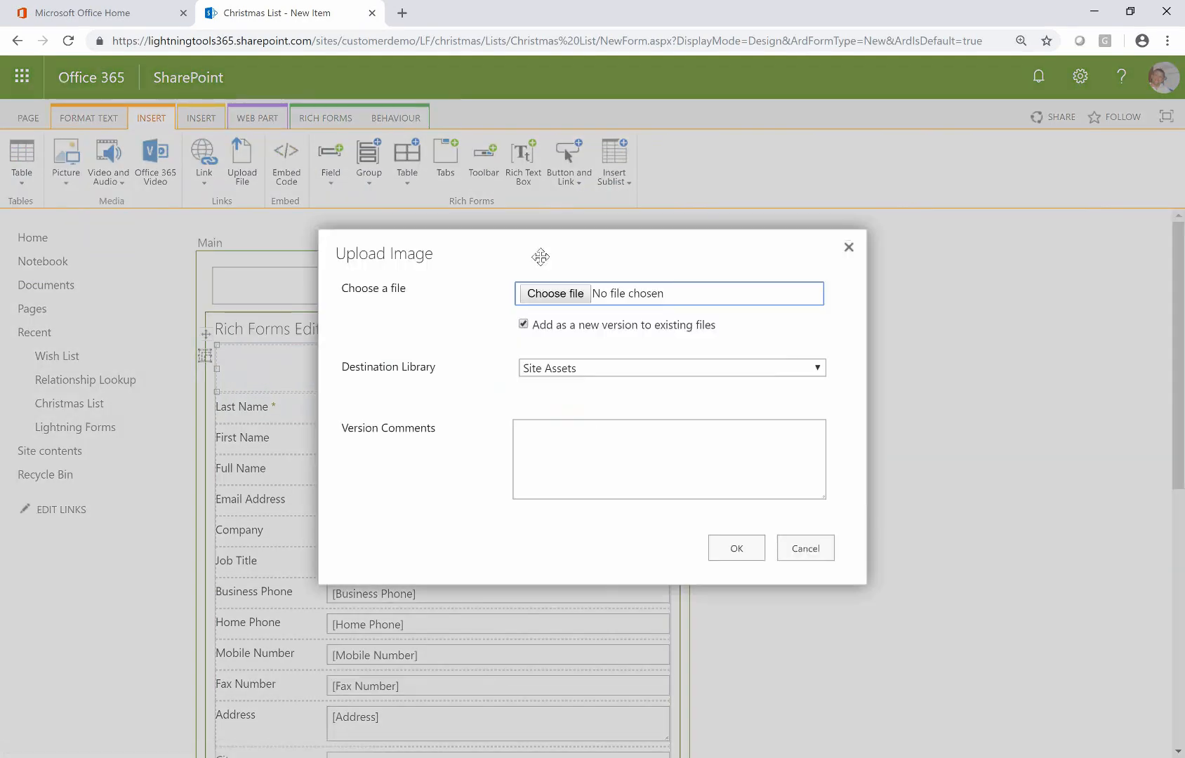
pyautogui.click(638, 301)
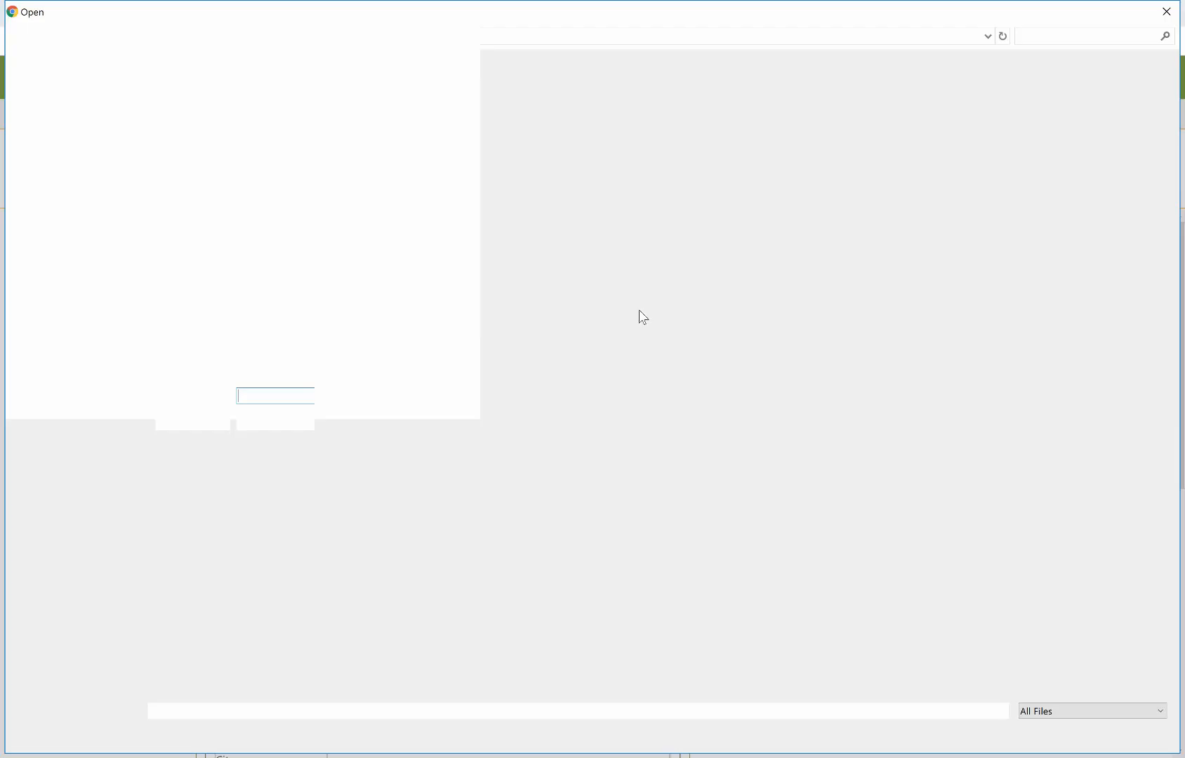
pyautogui.write('xm')
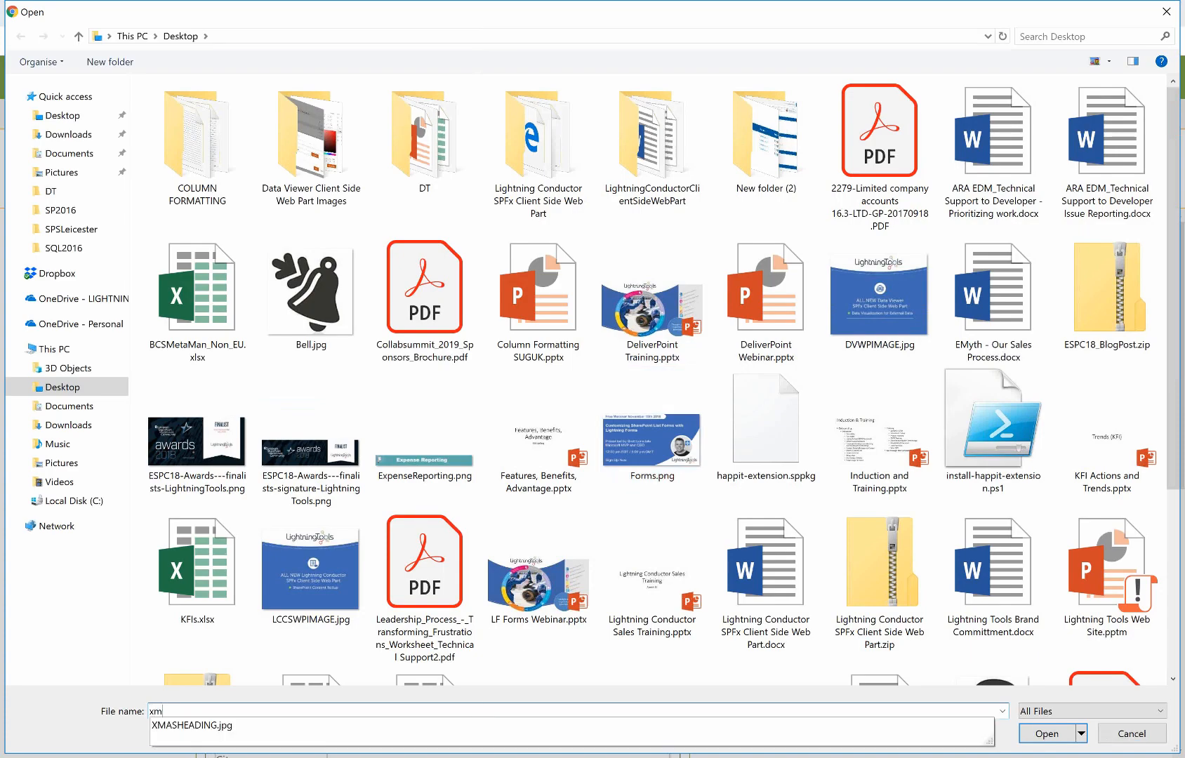
pyautogui.click(493, 726)
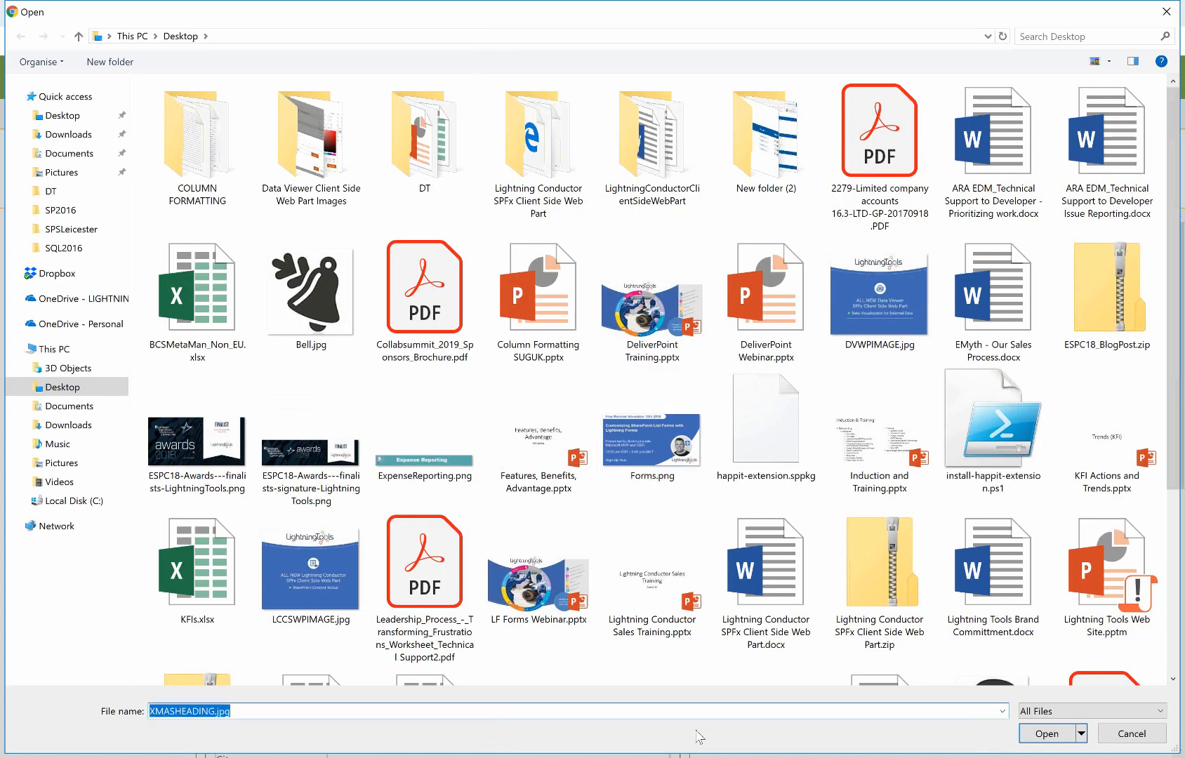
pyautogui.click(1038, 734)
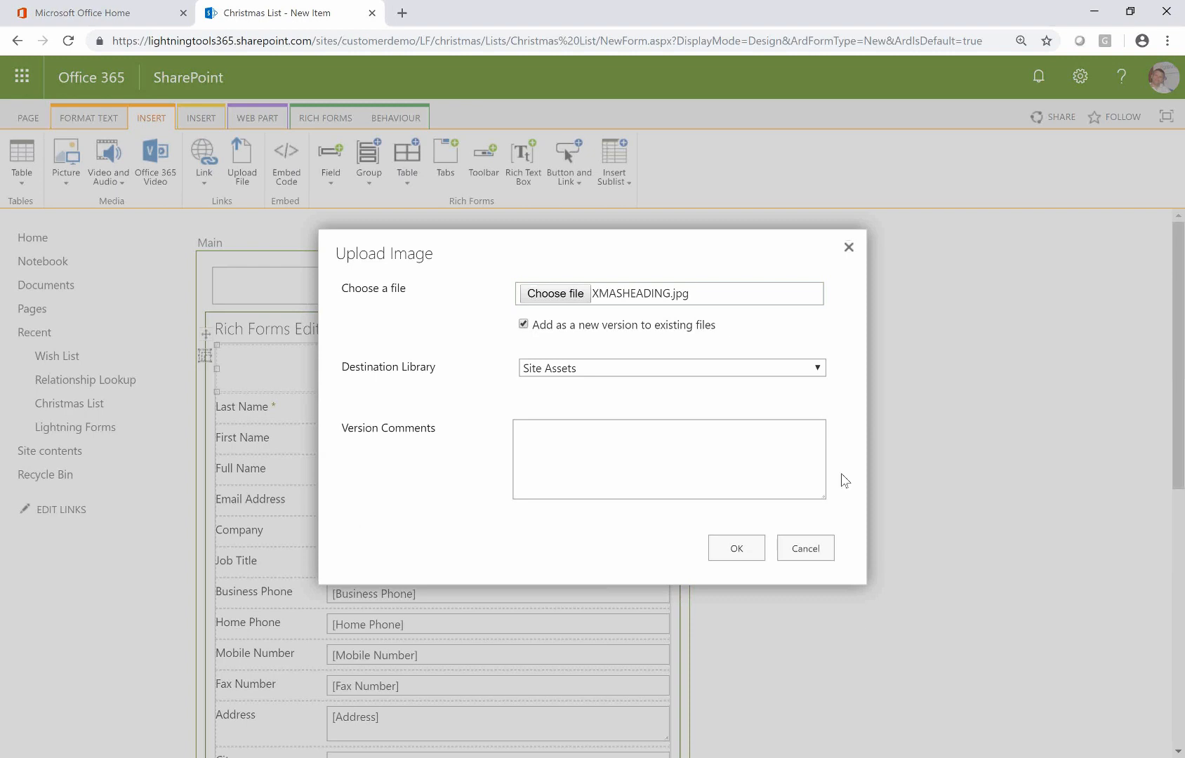
pyautogui.click(738, 549)
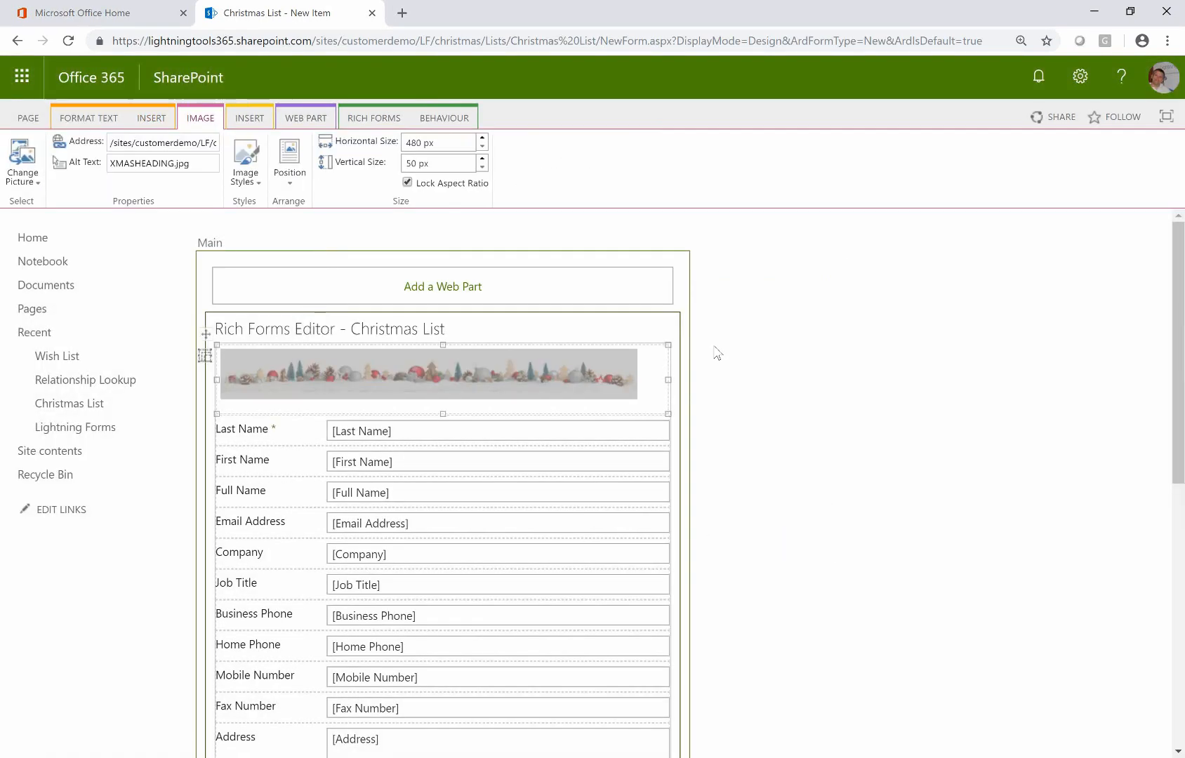
# Set the banner image's position to Right
pyautogui.click(594, 370)
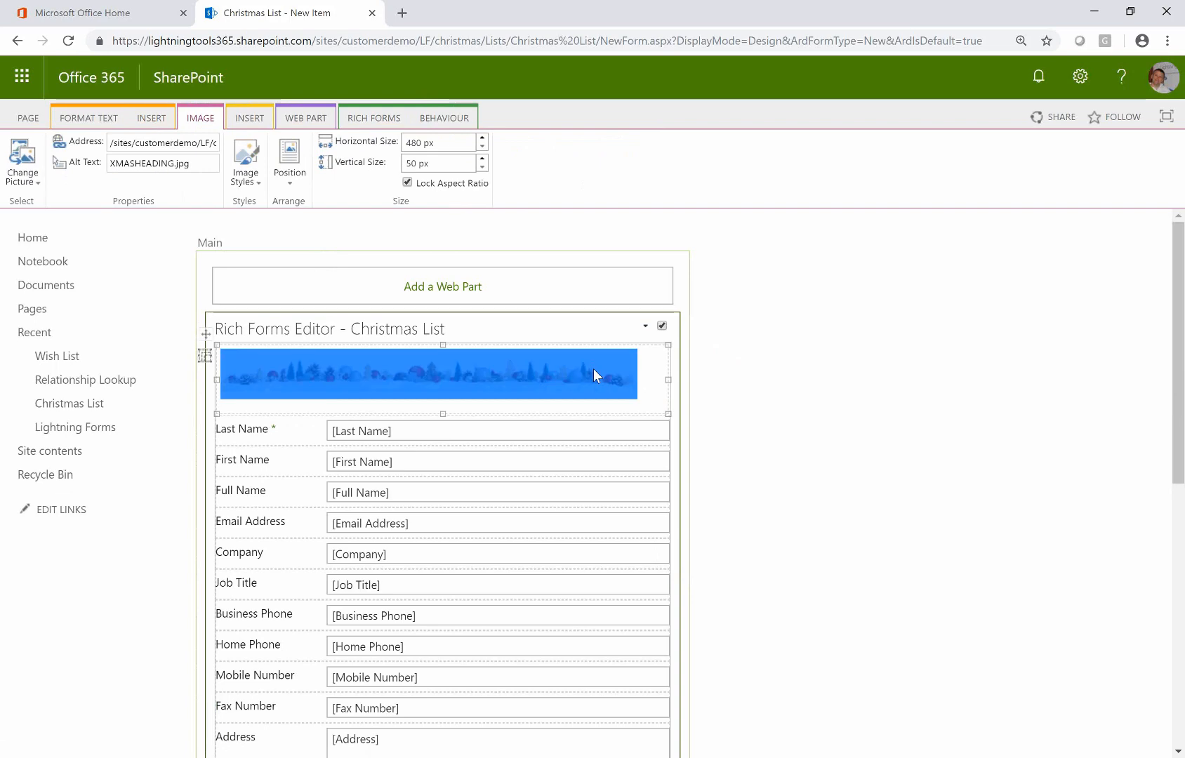
pyautogui.click(288, 185)
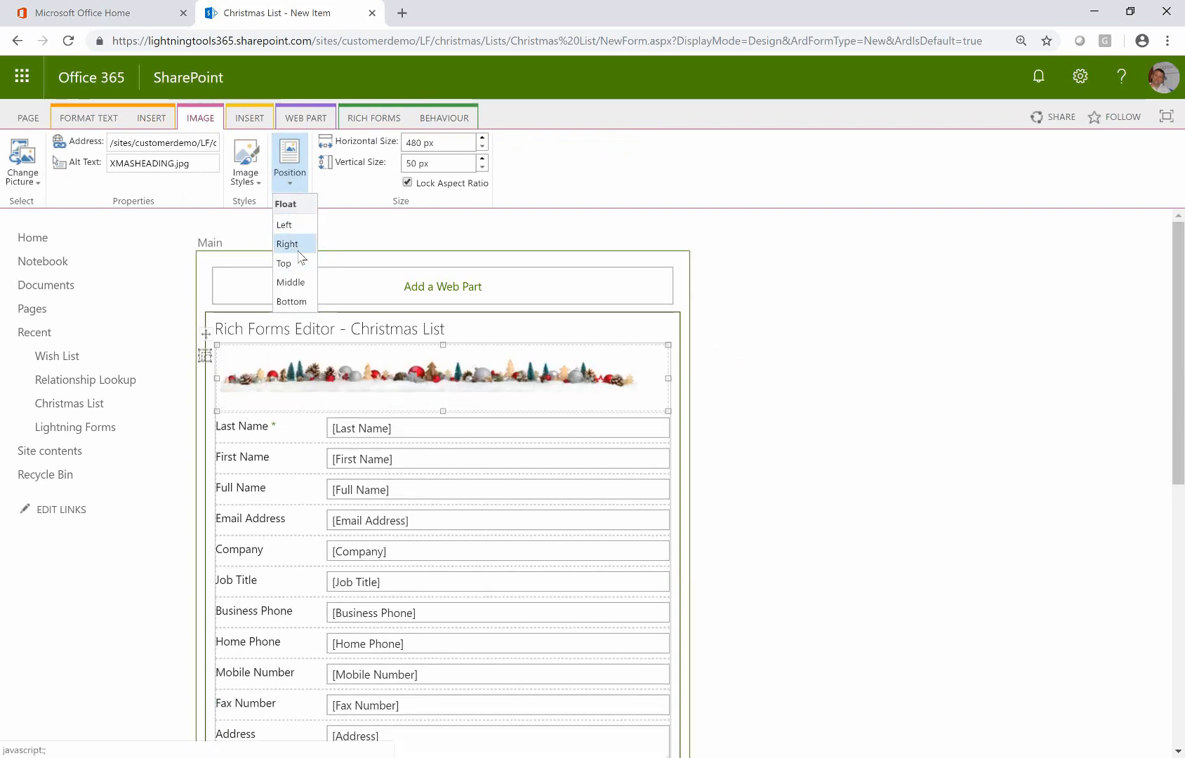
pyautogui.click(301, 257)
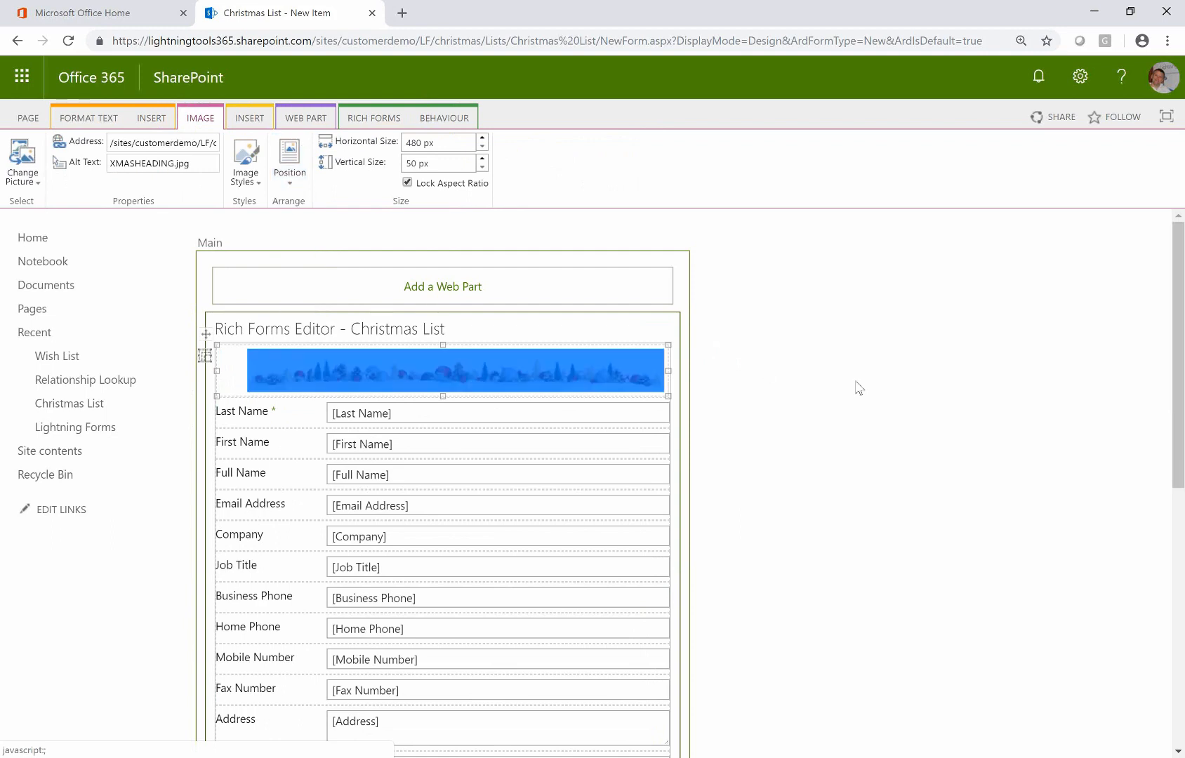
pyautogui.click(857, 387)
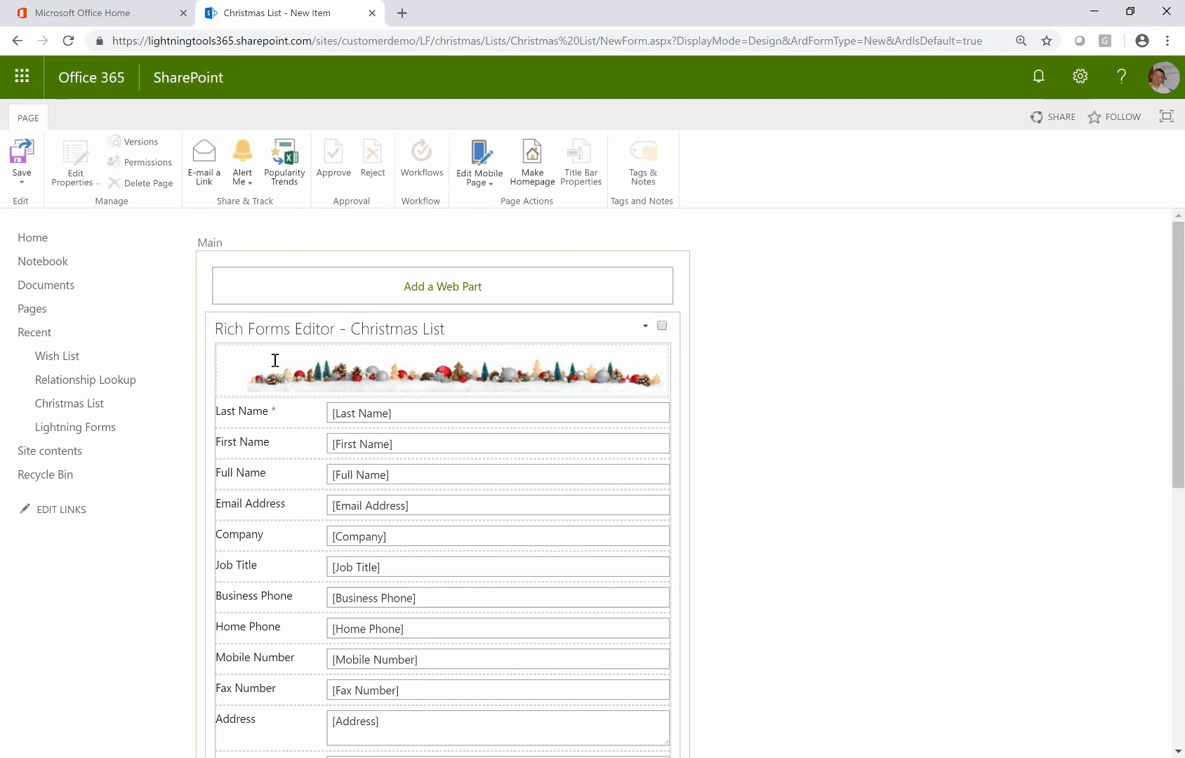
# Type and then delete test text in the banner row, leaving only the image
pyautogui.click(227, 370)
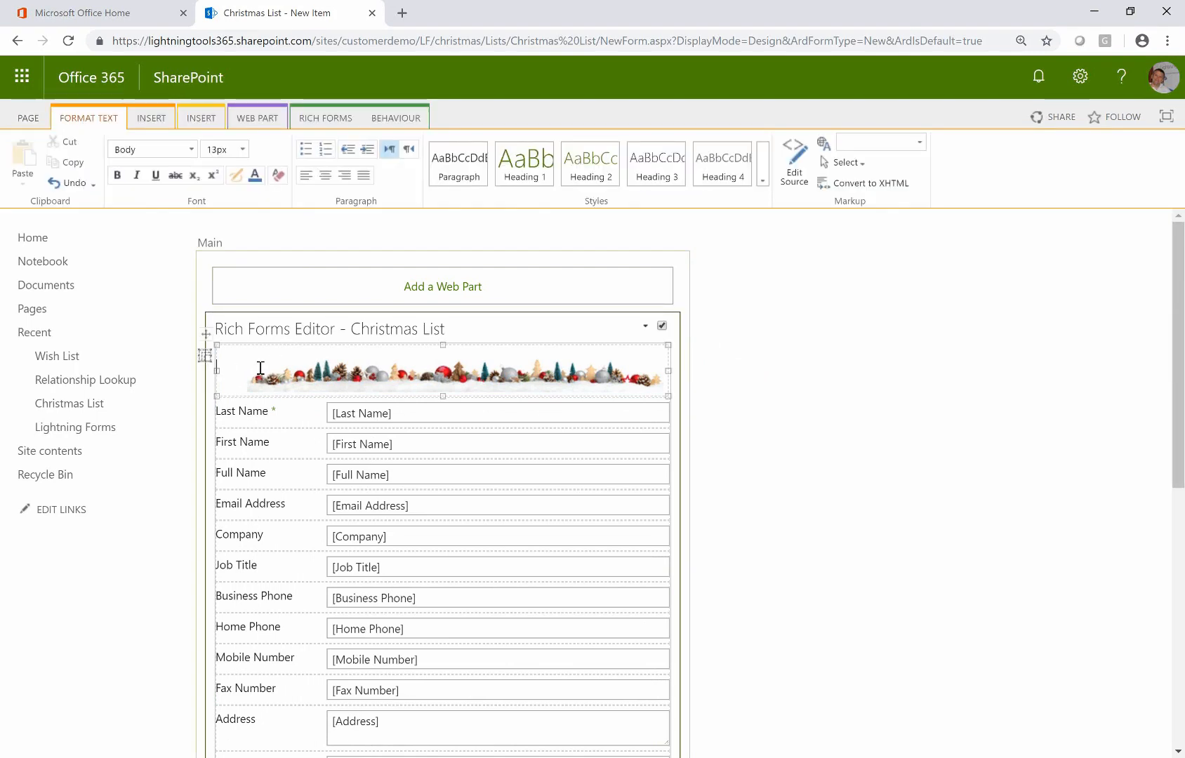
pyautogui.write('Christ')
pyautogui.press('BackSpace')
pyautogui.press('BackSpace')
pyautogui.press('BackSpace')
pyautogui.press('BackSpace')
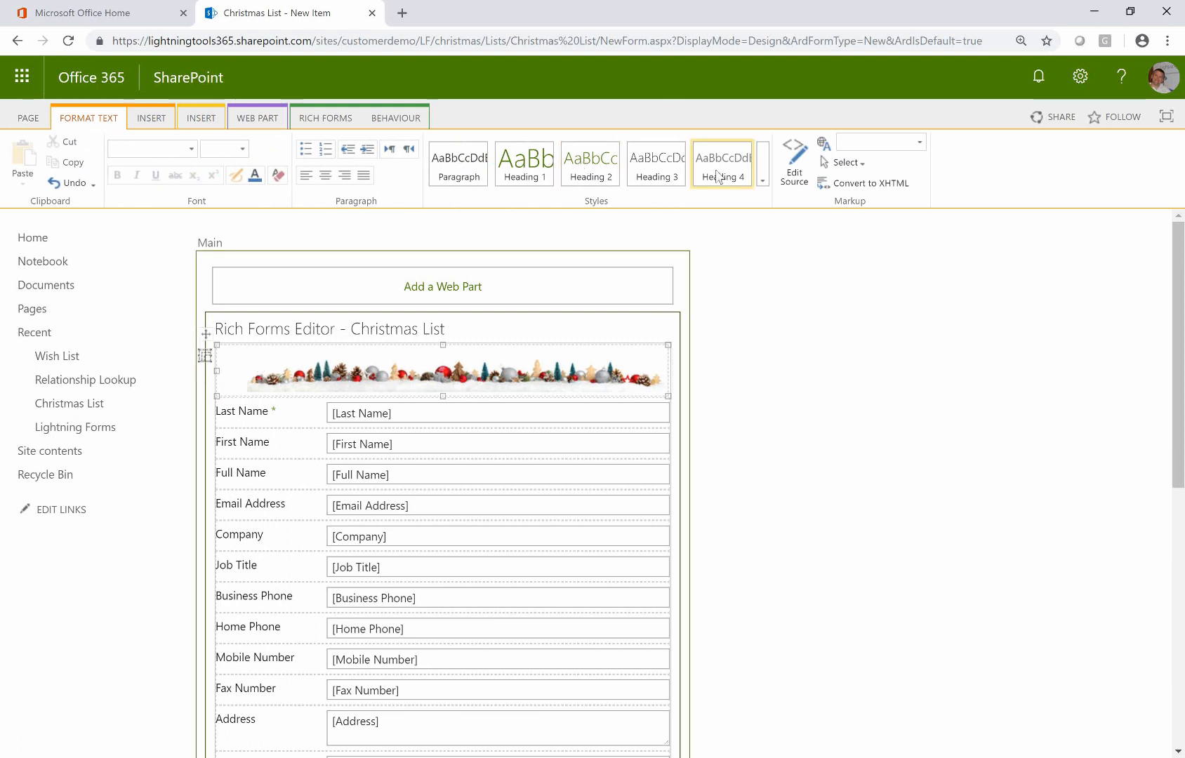
pyautogui.click(780, 408)
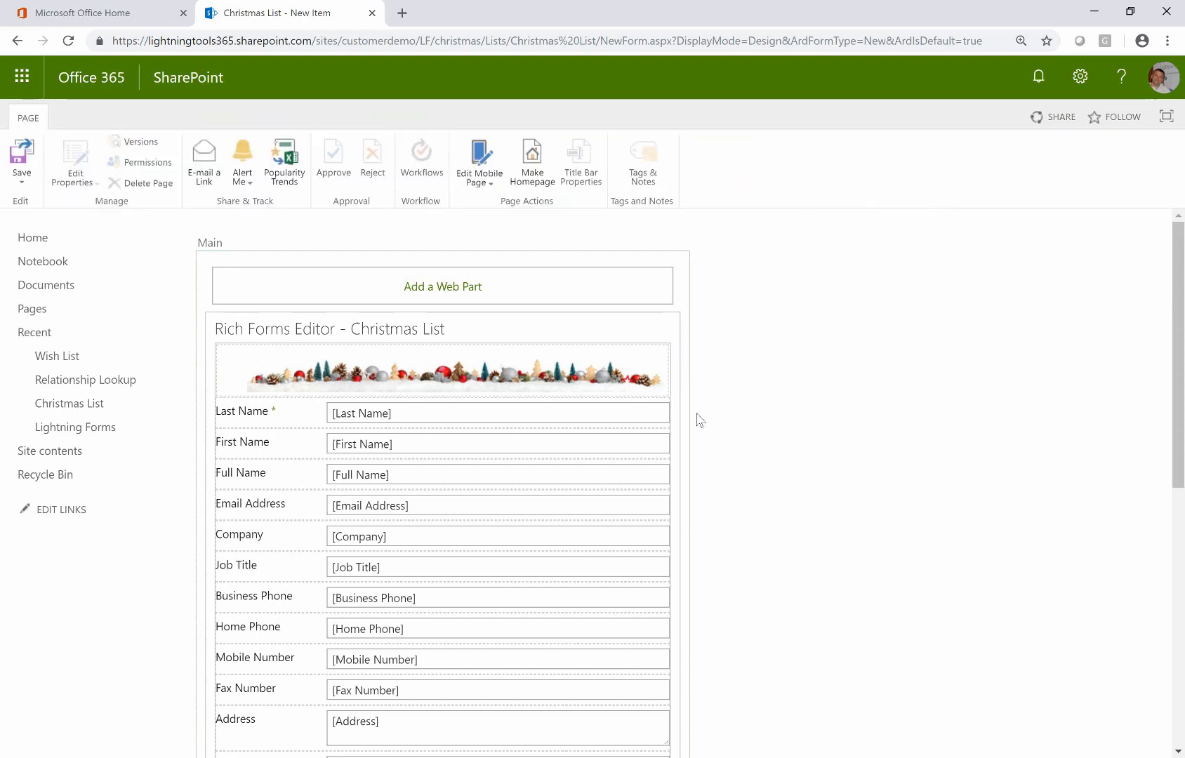
pyautogui.scroll(-3, 537, 436)
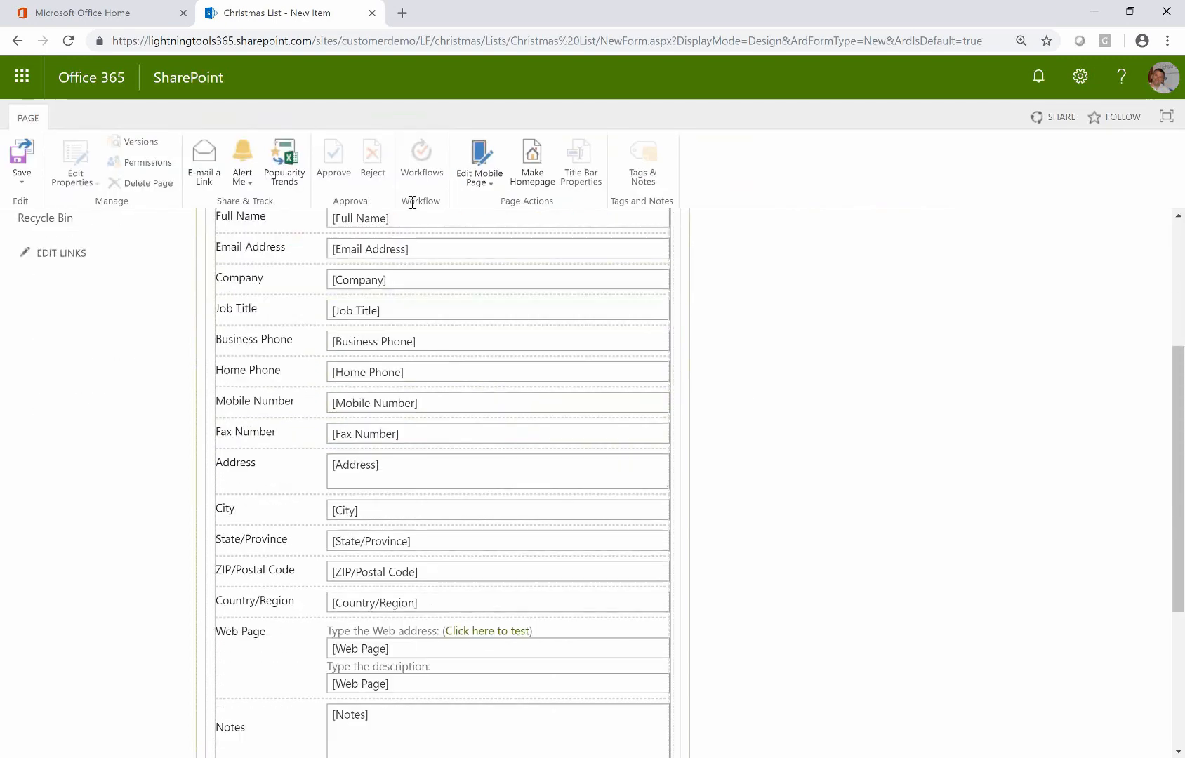
pyautogui.scroll(3, 428, 690)
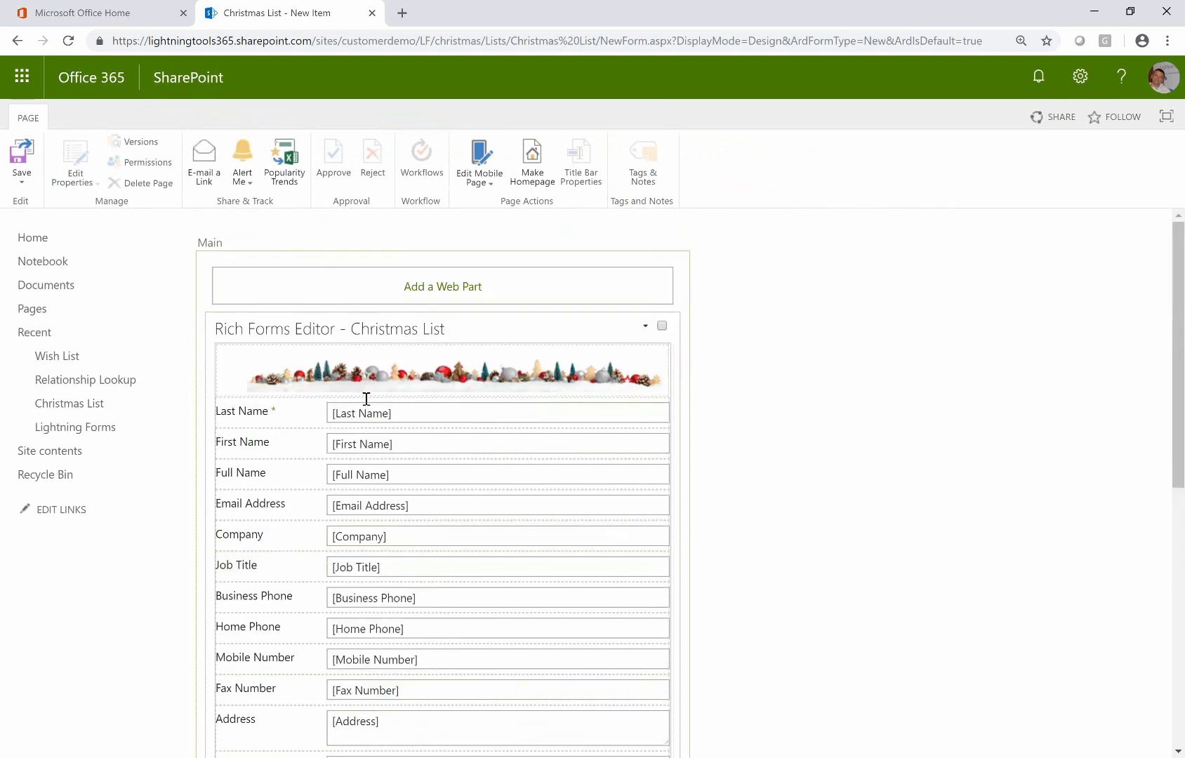
pyautogui.click(378, 415)
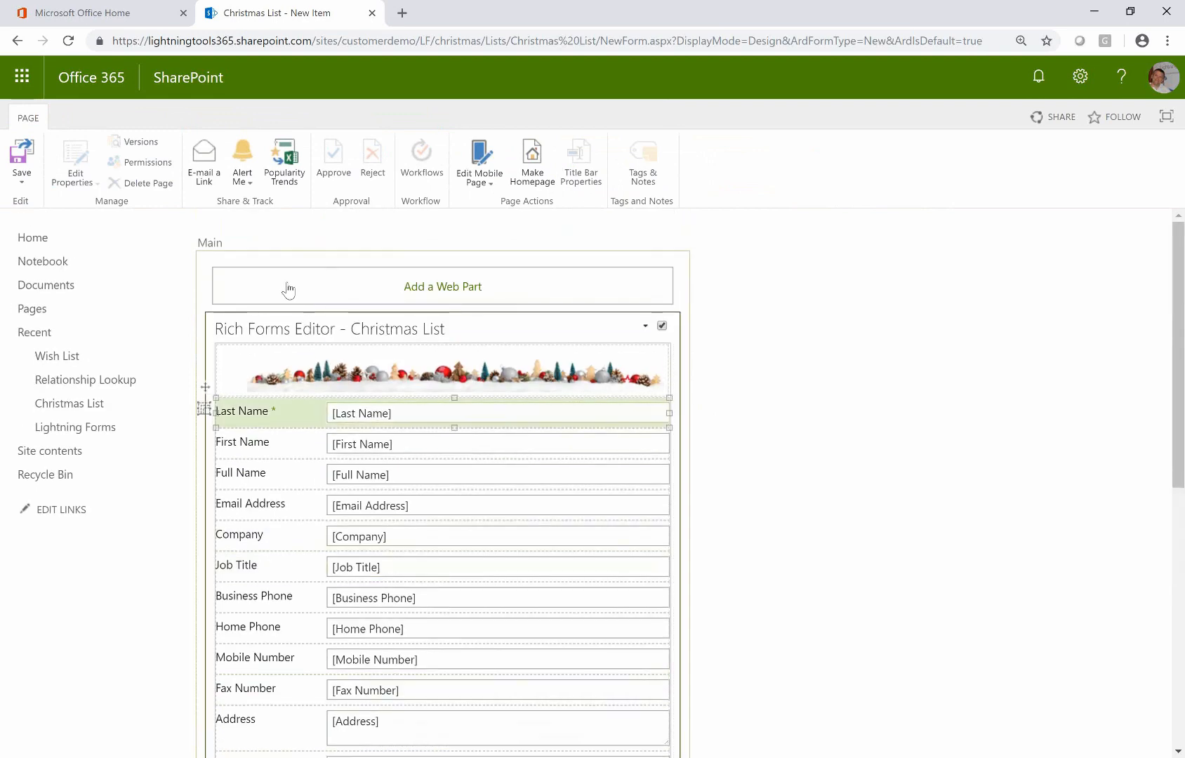
# Insert a tab control under the banner and add two more tabs, making three New tab tabs
pyautogui.click(314, 121)
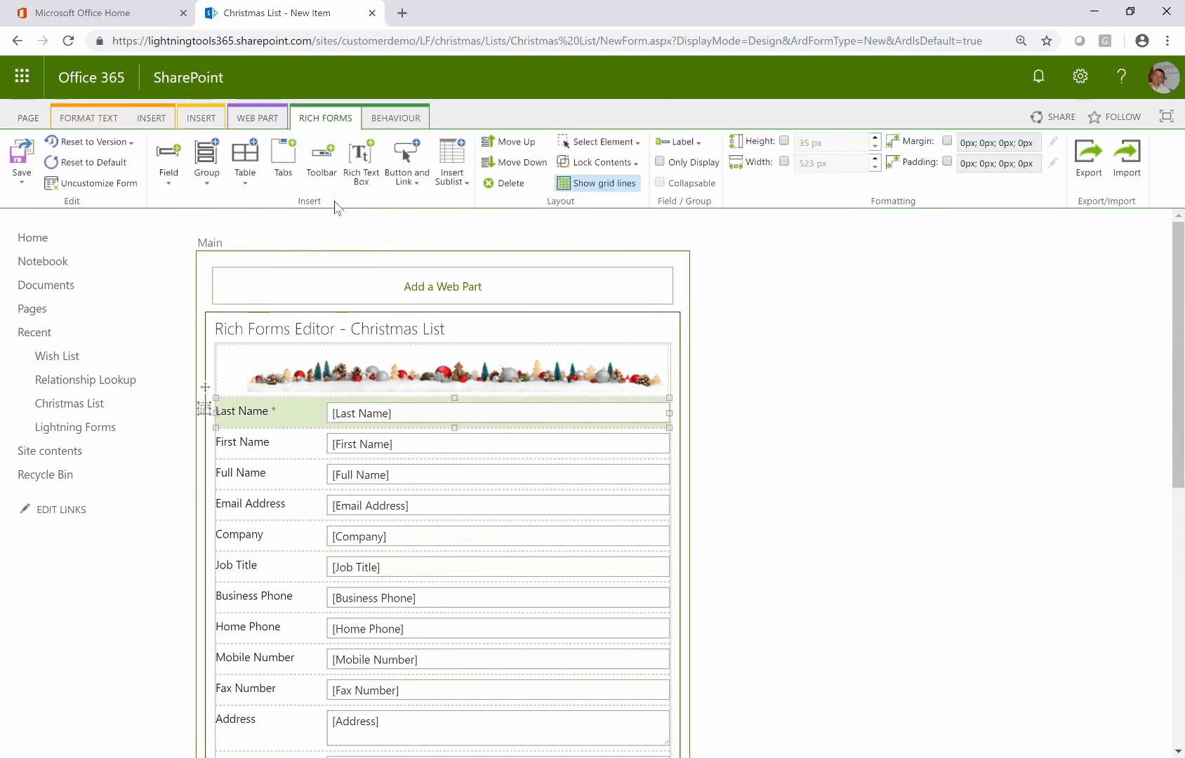
pyautogui.click(300, 187)
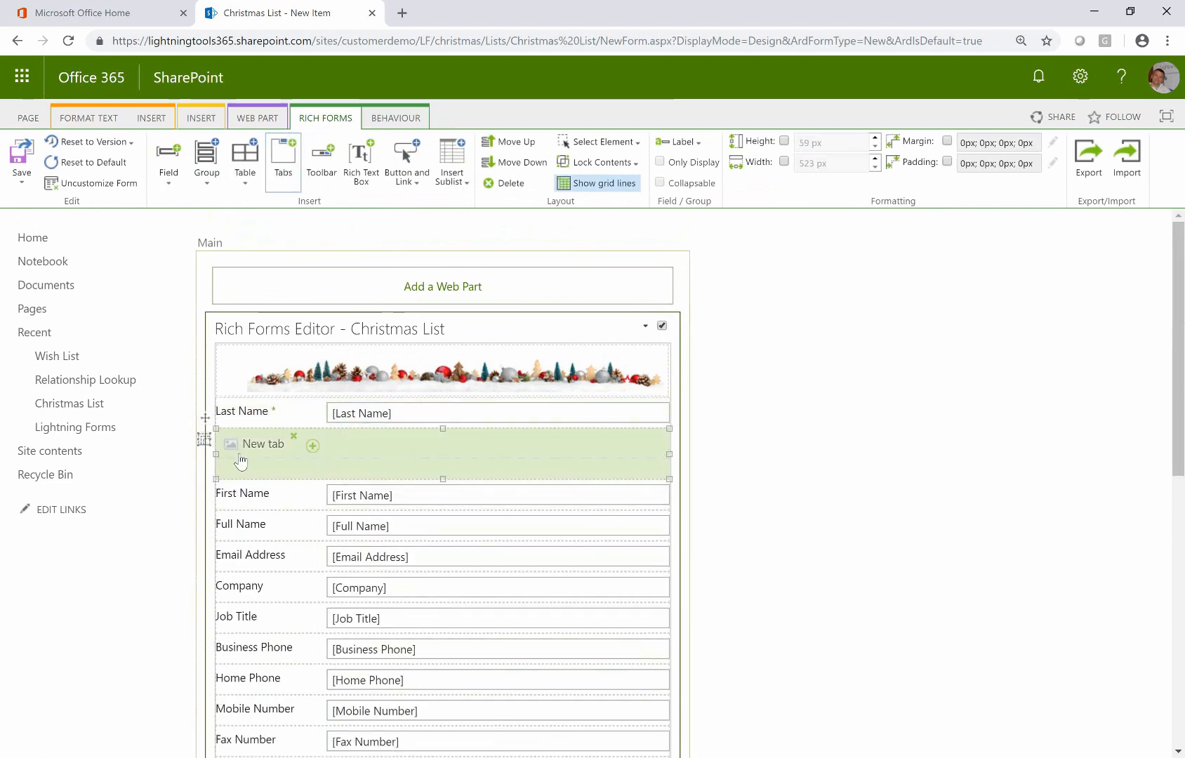
pyautogui.moveTo(204, 440); pyautogui.dragTo(240, 408)
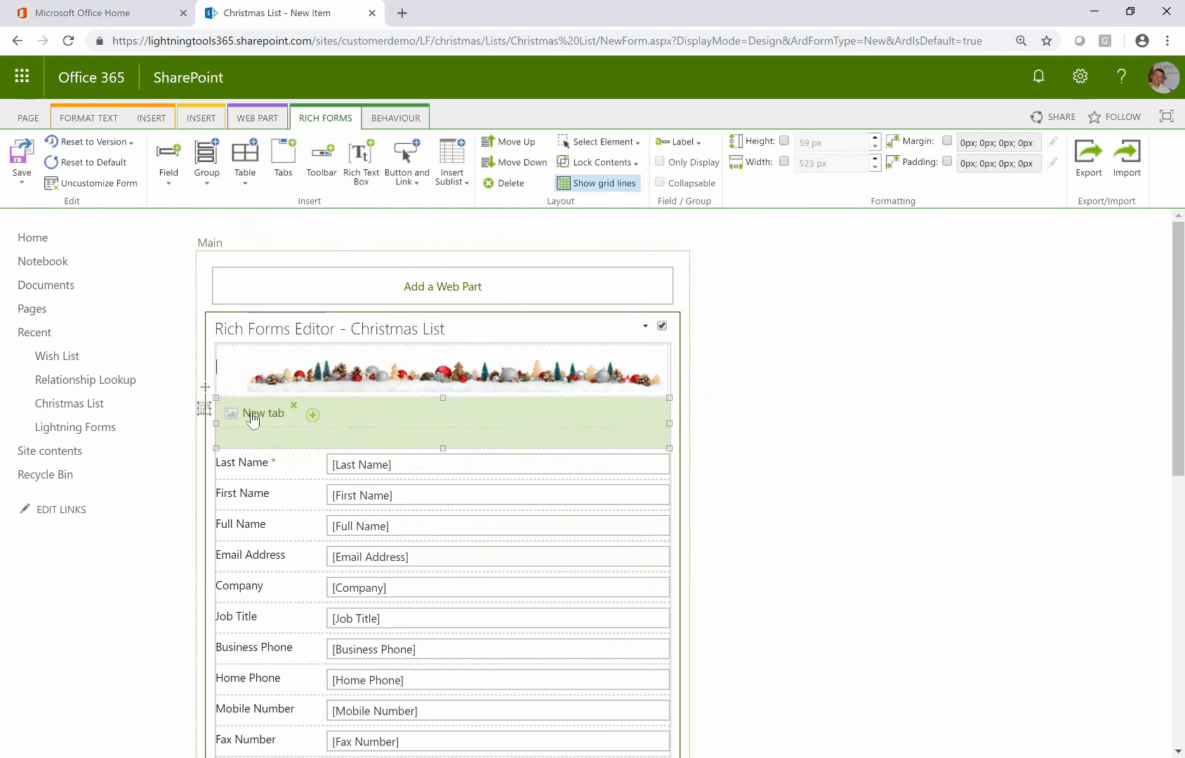
pyautogui.click(312, 415)
pyautogui.click(399, 415)
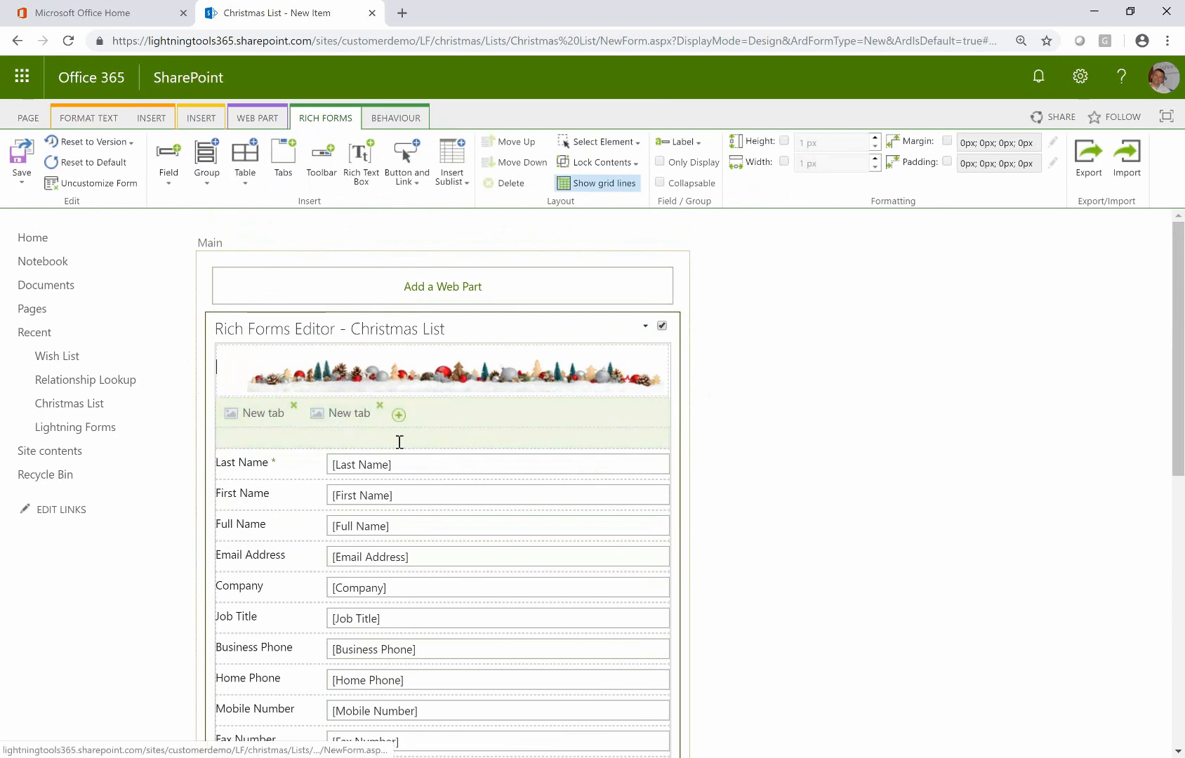
pyautogui.click(278, 422)
pyautogui.click(284, 420)
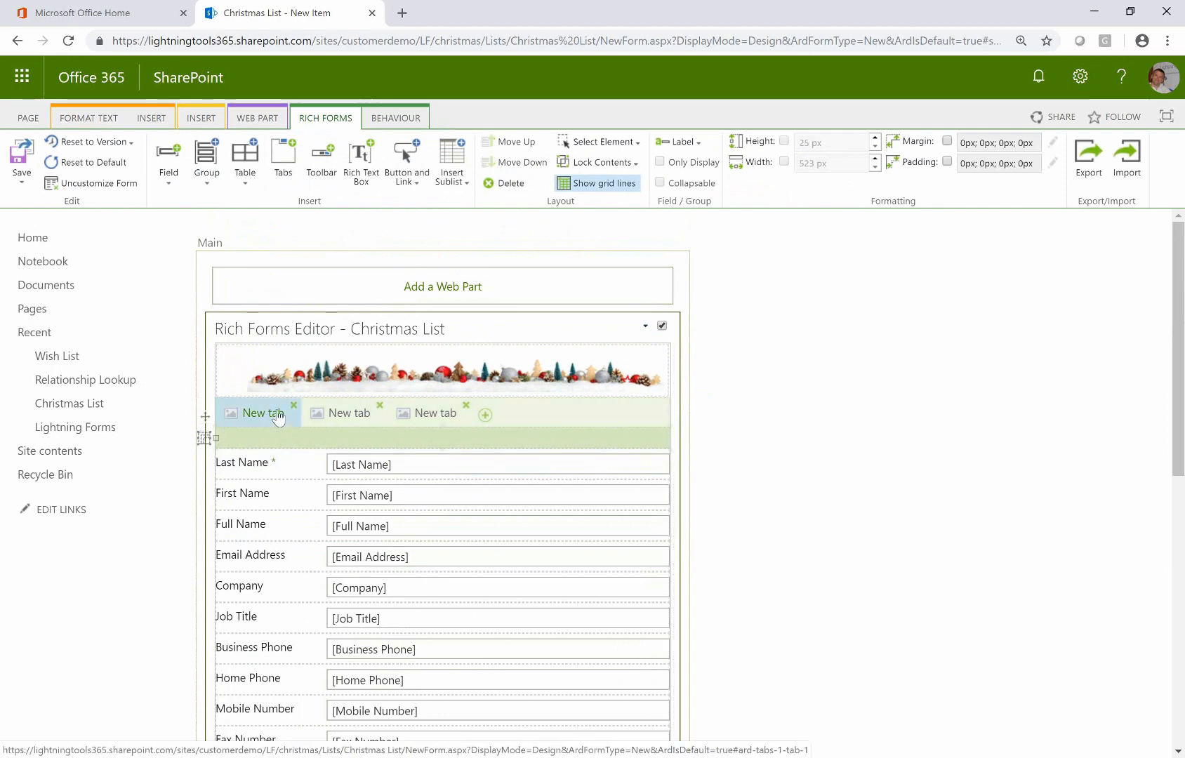
# Rename the first tab to Person
pyautogui.tripleClick(275, 415)
pyautogui.click(270, 415)
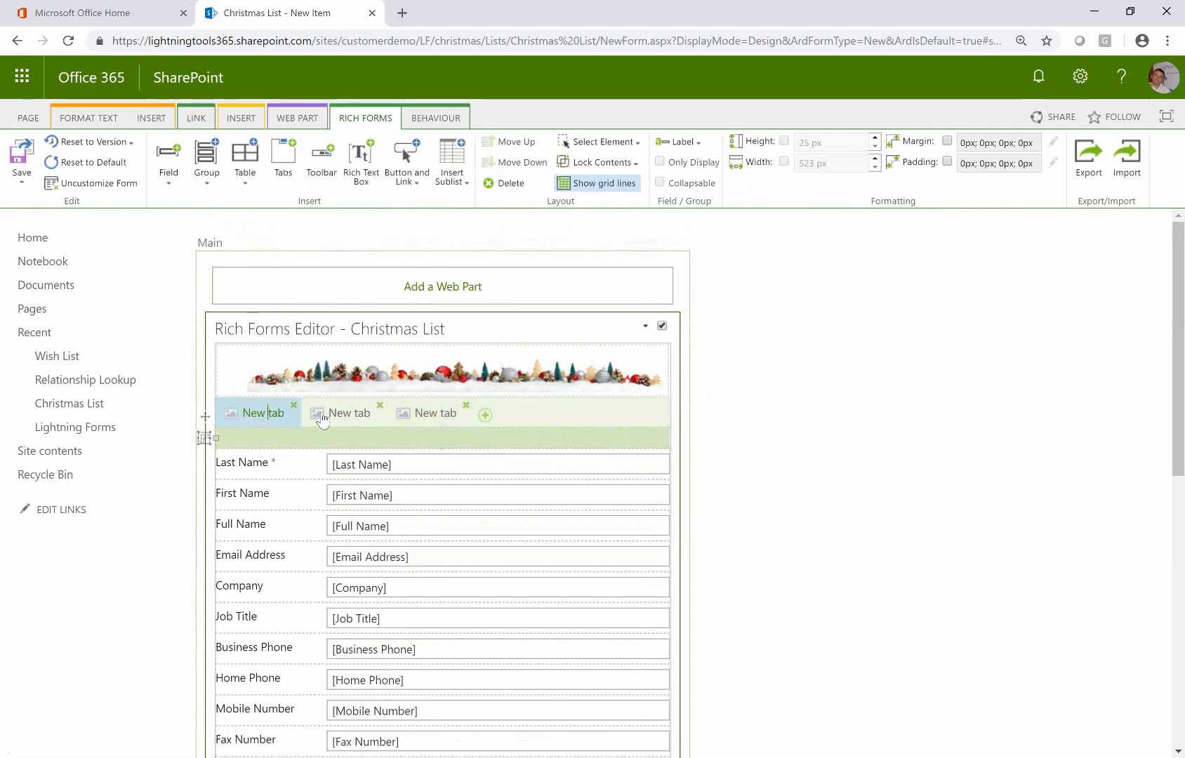
pyautogui.press('Delete')
pyautogui.press('Delete')
pyautogui.press('Delete')
pyautogui.press('Delete')
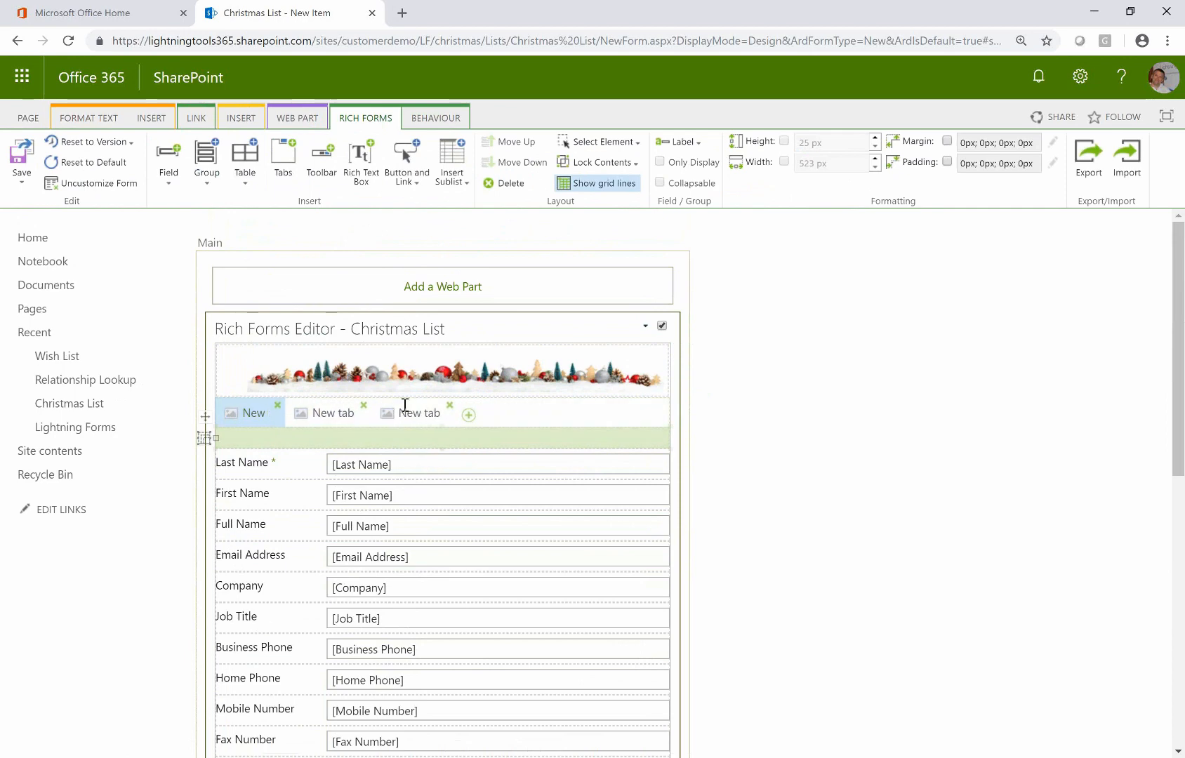
pyautogui.press('BackSpace')
pyautogui.press('BackSpace')
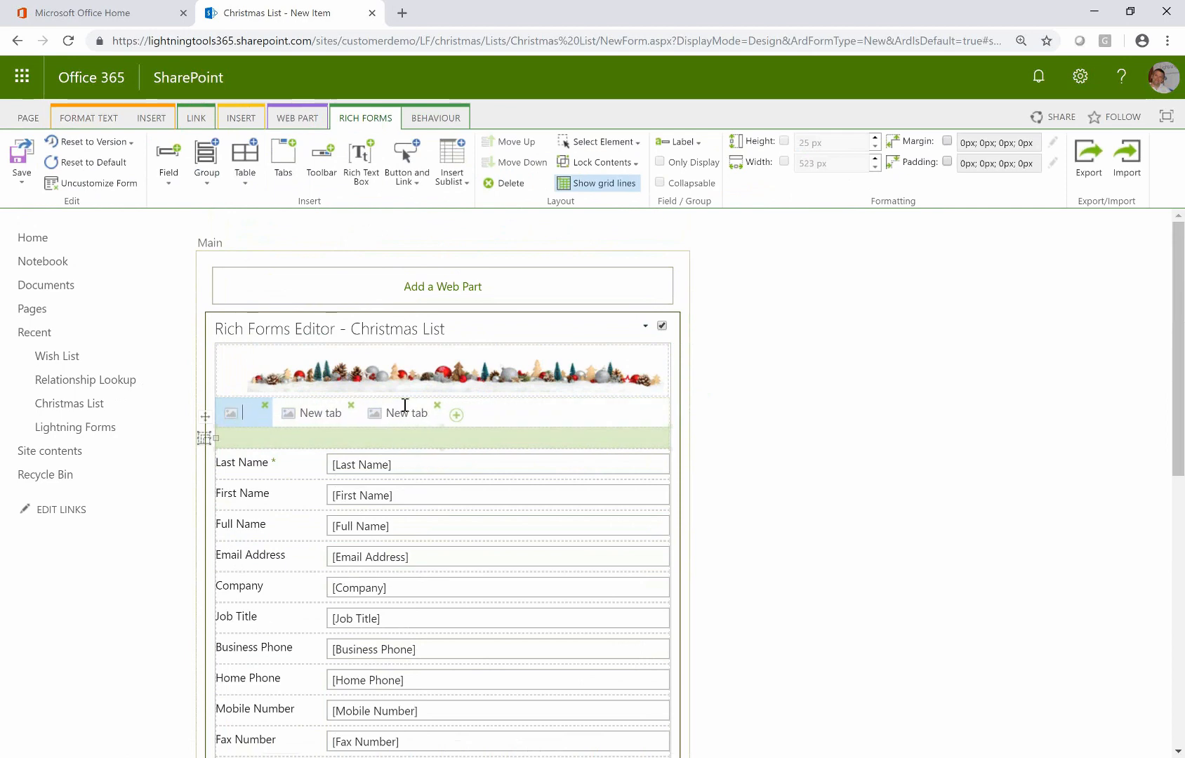
pyautogui.write('Person')
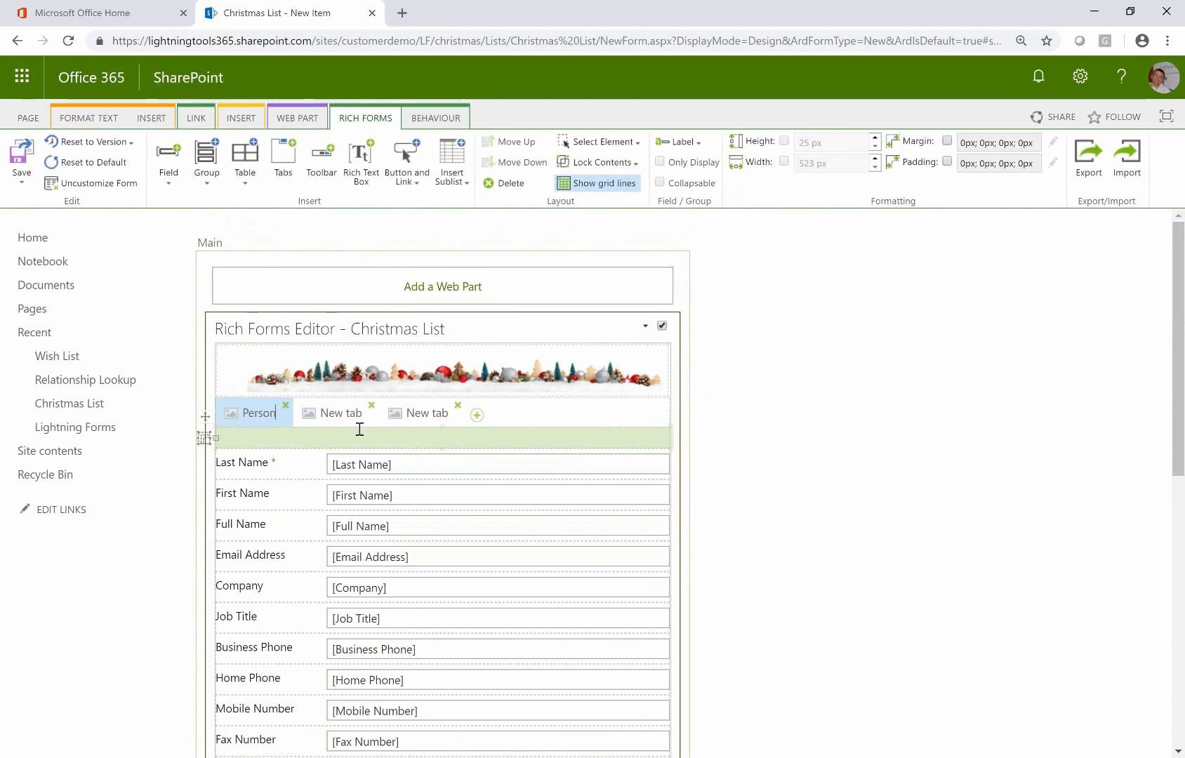
# Rename the second and third tabs to Address and Spend
pyautogui.click(346, 413)
pyautogui.doubleClick(348, 415)
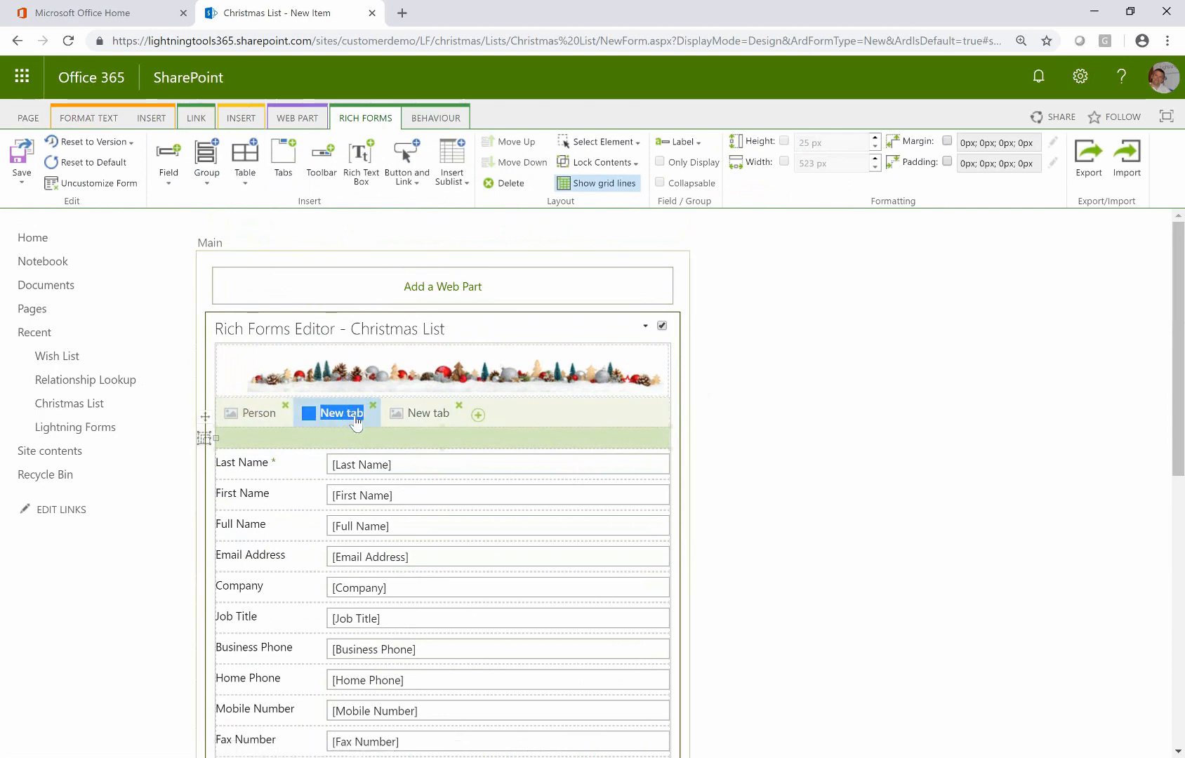
pyautogui.click(356, 415)
pyautogui.press('BackSpace')
pyautogui.press('BackSpace')
pyautogui.press('BackSpace')
pyautogui.press('BackSpace')
pyautogui.press('BackSpace')
pyautogui.press('BackSpace')
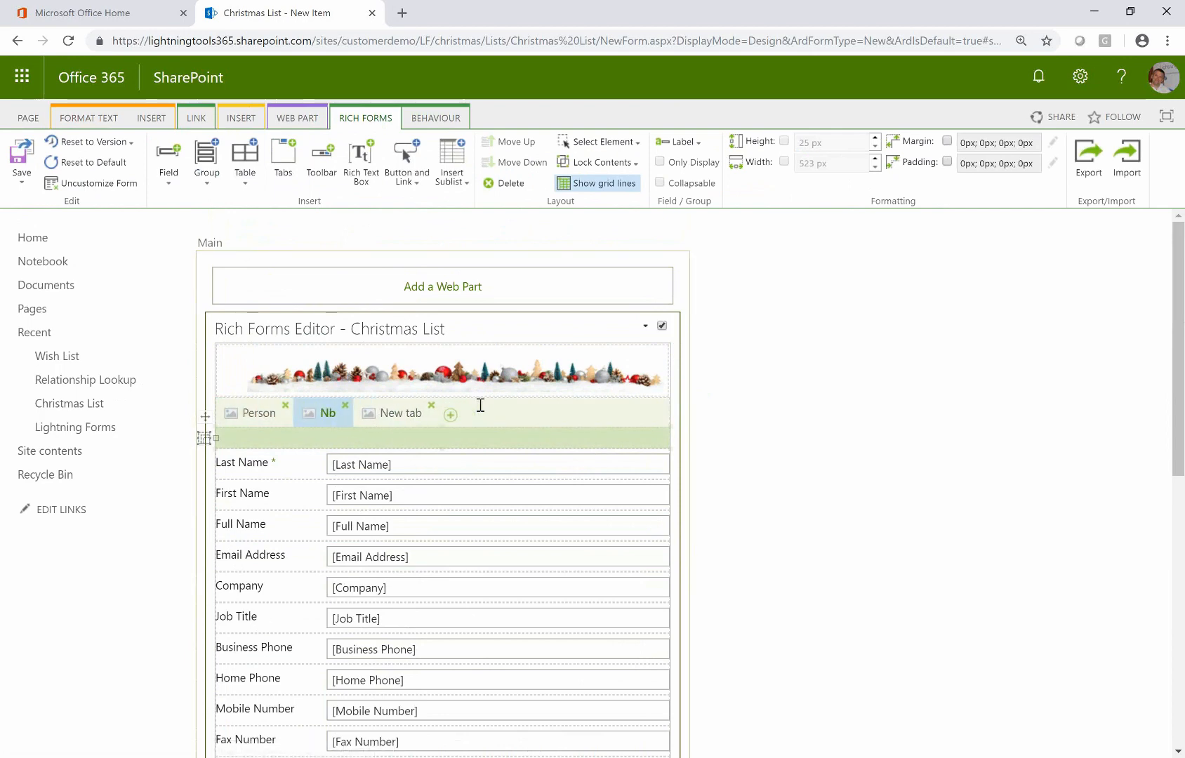
pyautogui.press('Delete')
pyautogui.write('Address')
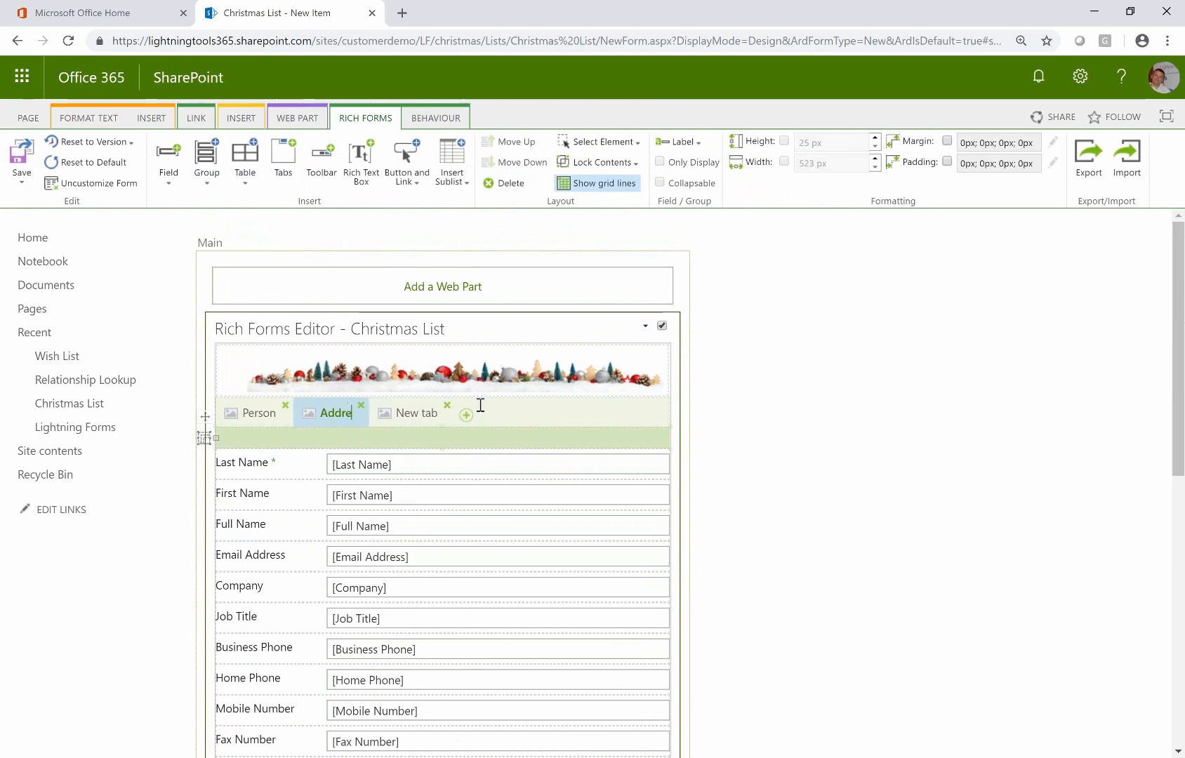
pyautogui.click(459, 417)
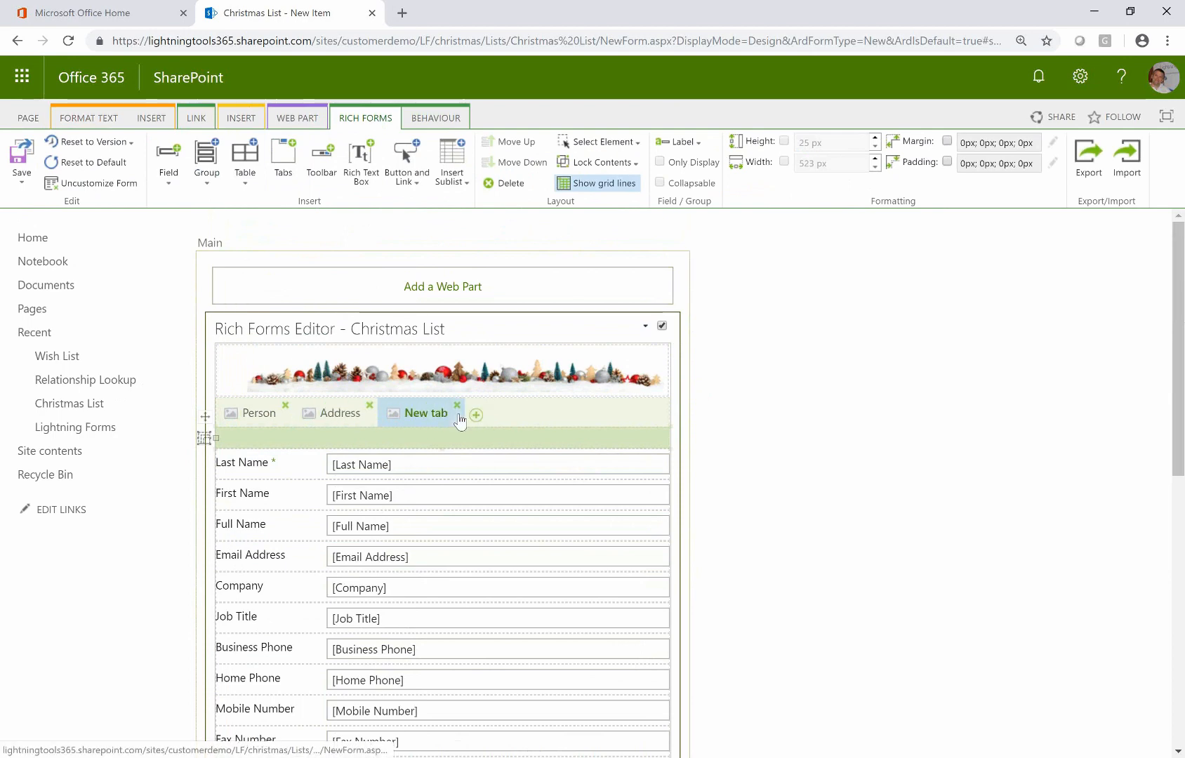
pyautogui.press('BackSpace')
pyautogui.press('BackSpace')
pyautogui.press('BackSpace')
pyautogui.press('BackSpace')
pyautogui.press('BackSpace')
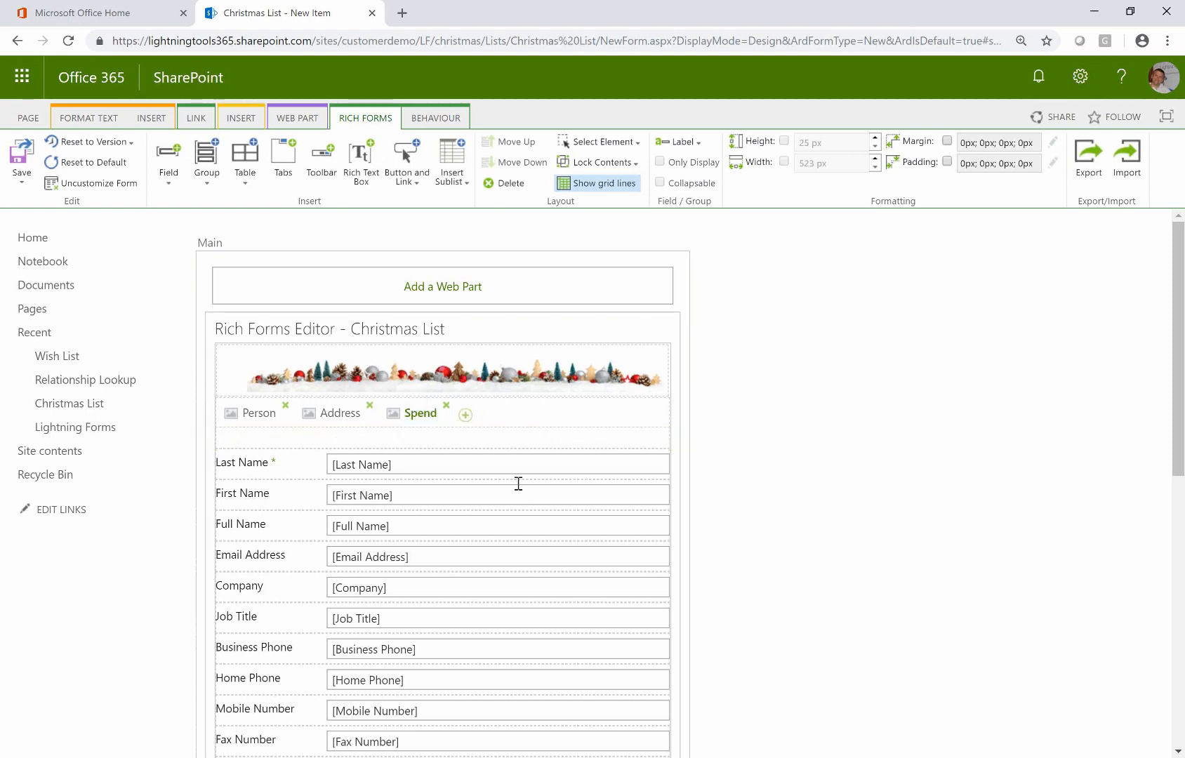
pyautogui.click(387, 435)
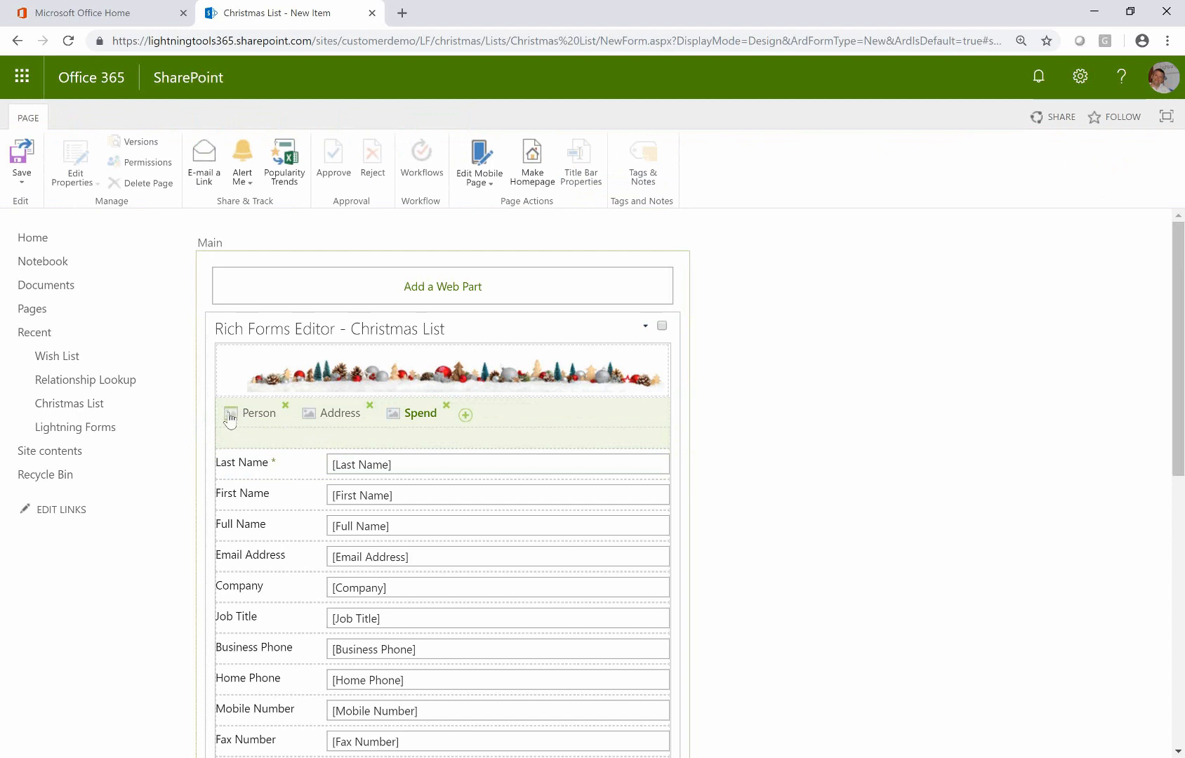
# Upload Santa.jpg as the Person tab icon
pyautogui.click(231, 414)
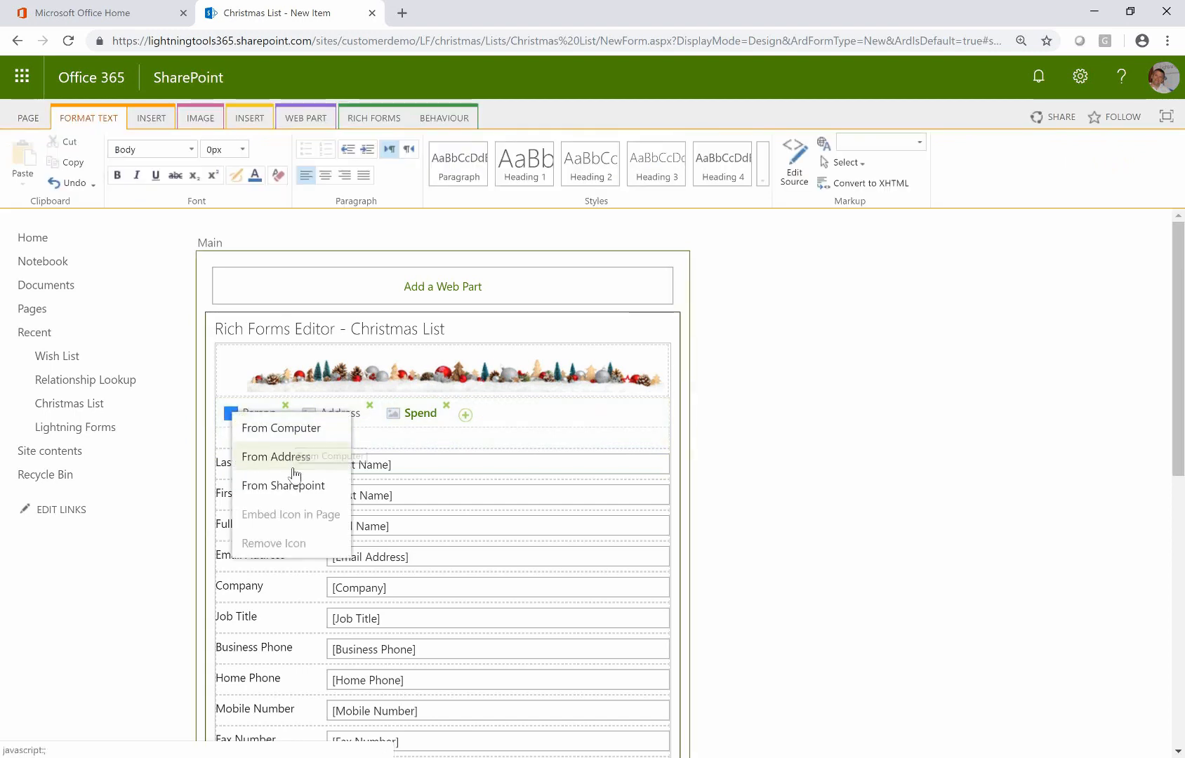
pyautogui.click(290, 432)
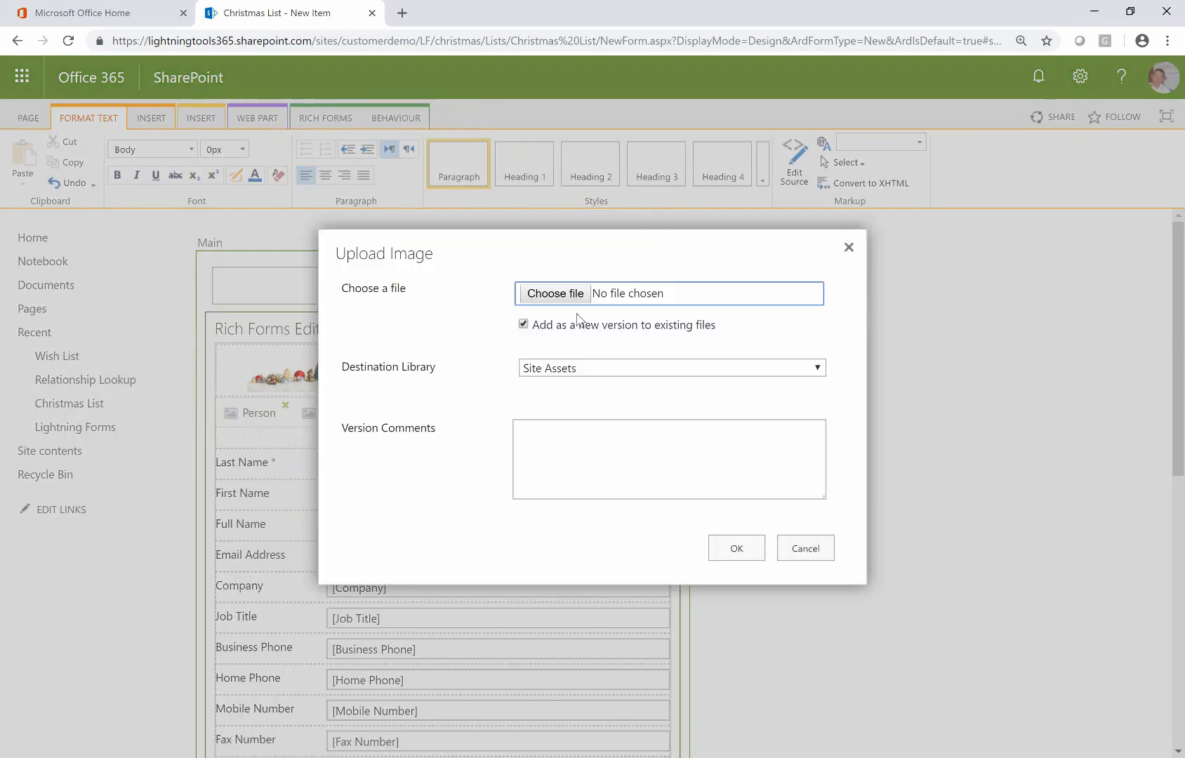
pyautogui.click(574, 301)
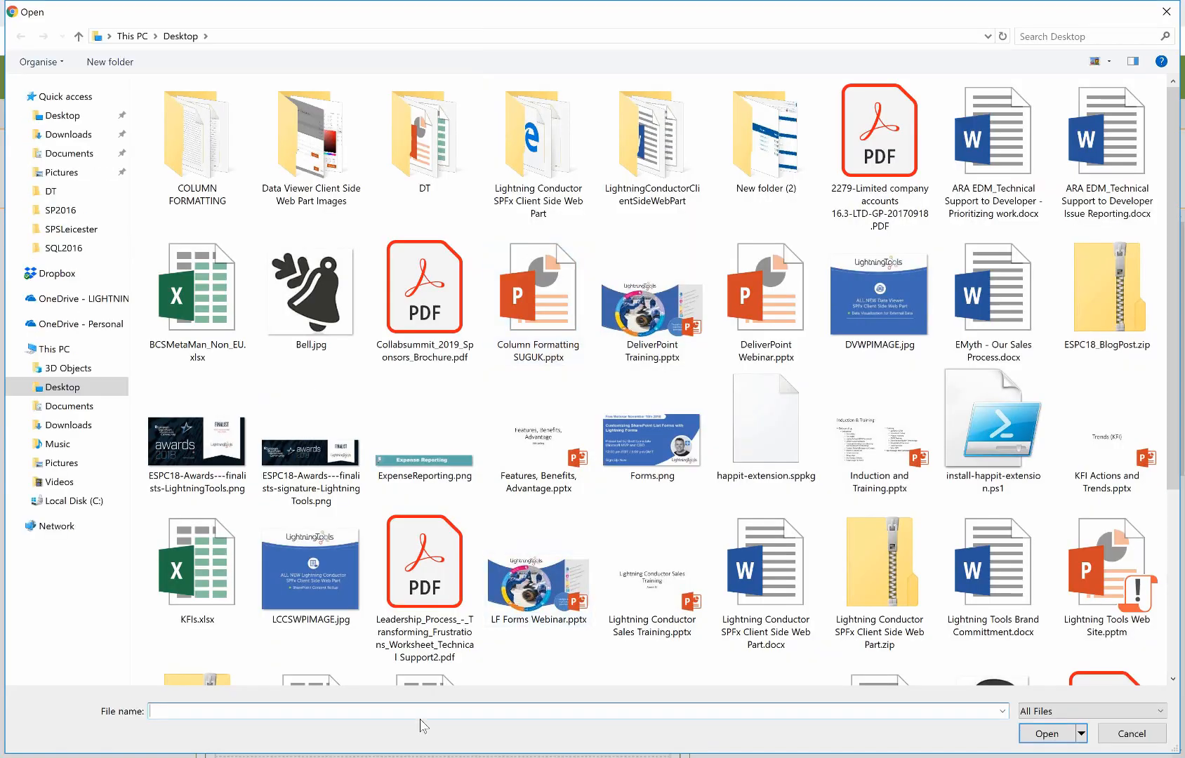
pyautogui.write('san')
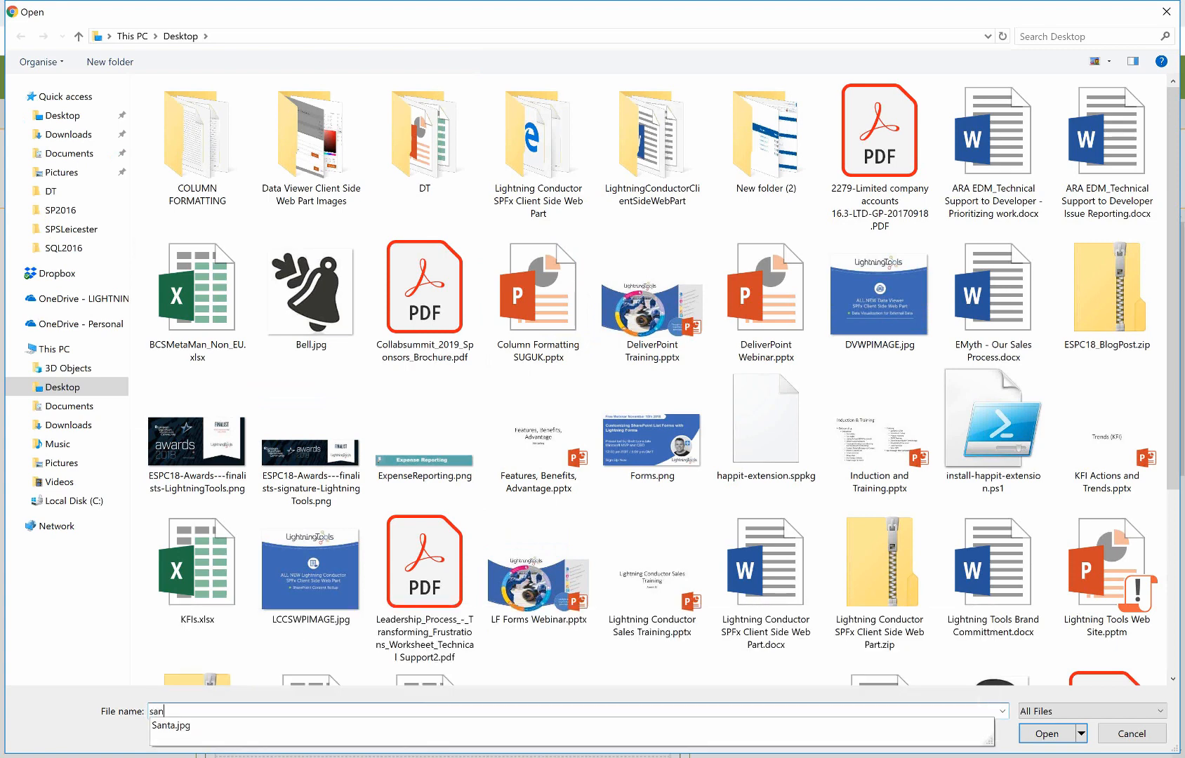
pyautogui.click(557, 726)
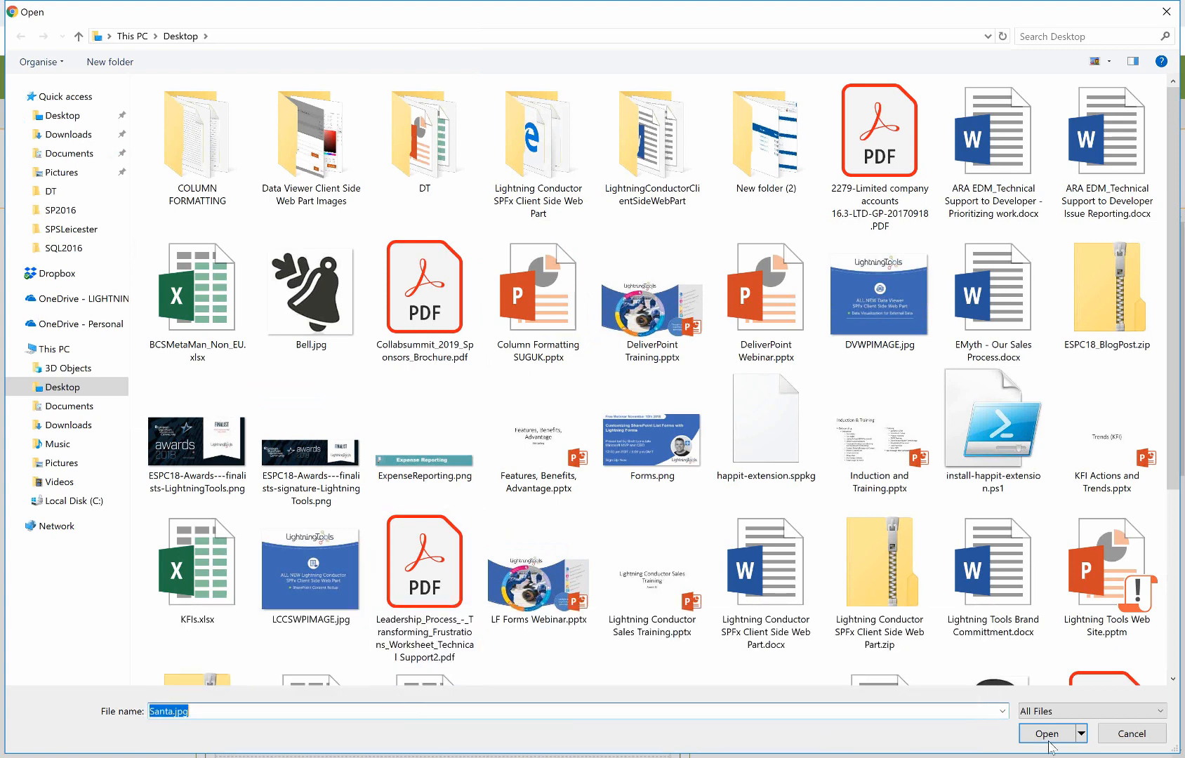
pyautogui.click(1046, 734)
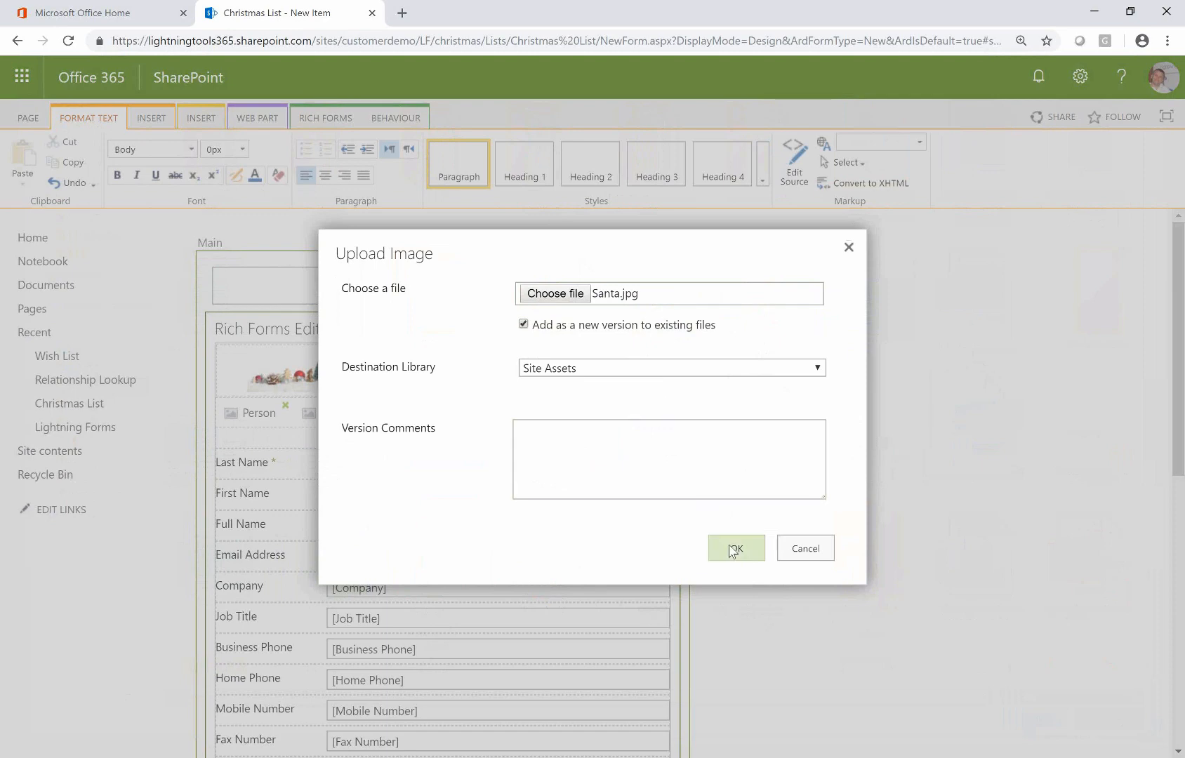
pyautogui.click(733, 549)
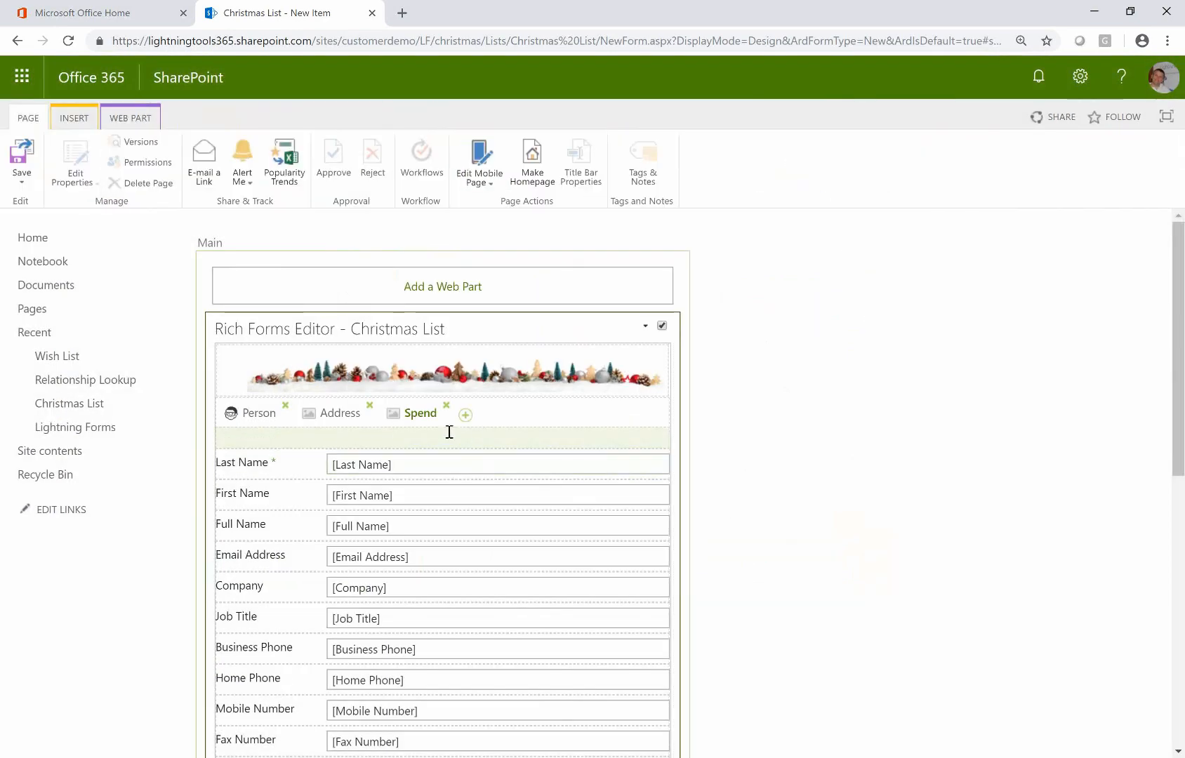
# Upload Santa.jpg as the Address tab icon
pyautogui.click(309, 416)
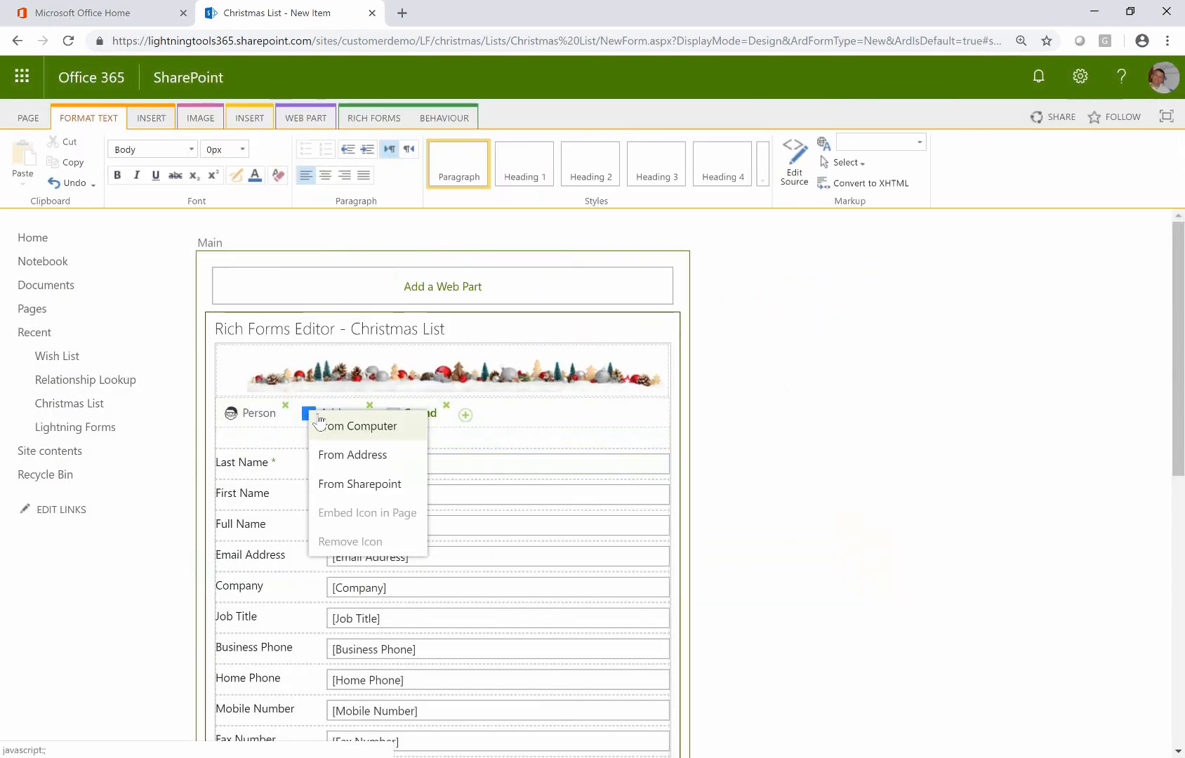
pyautogui.click(329, 428)
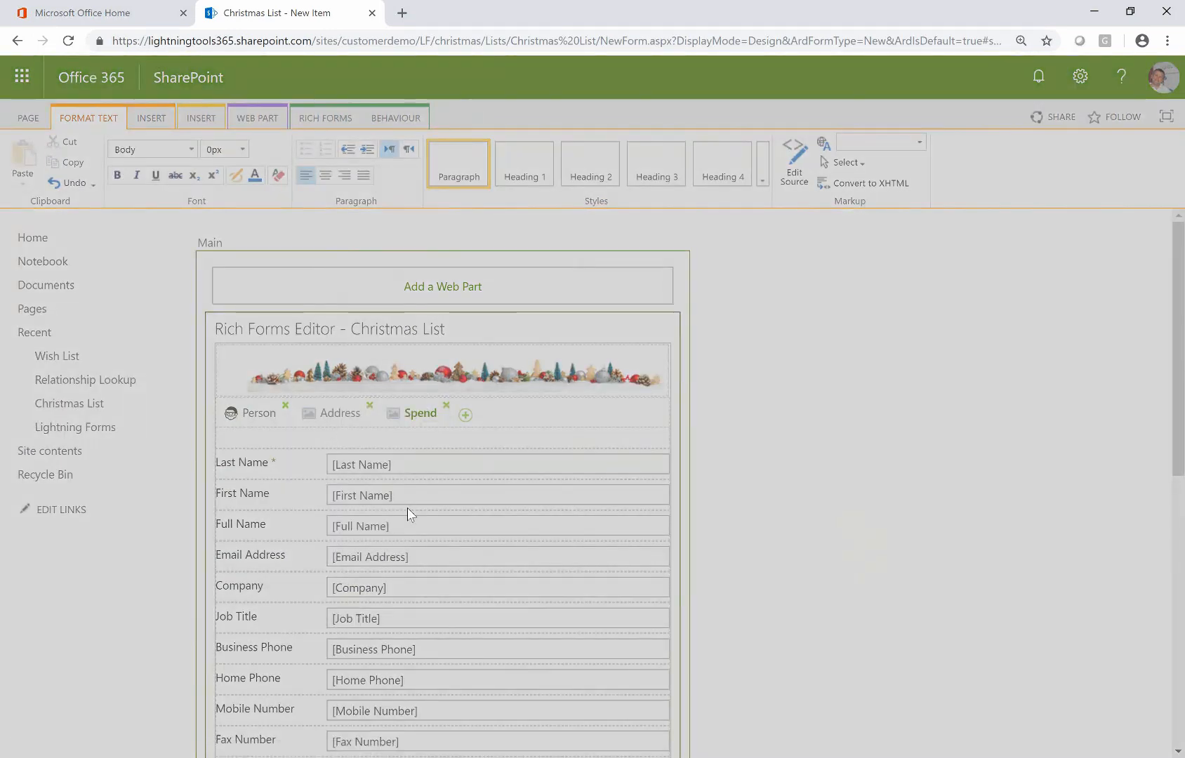
pyautogui.click(558, 294)
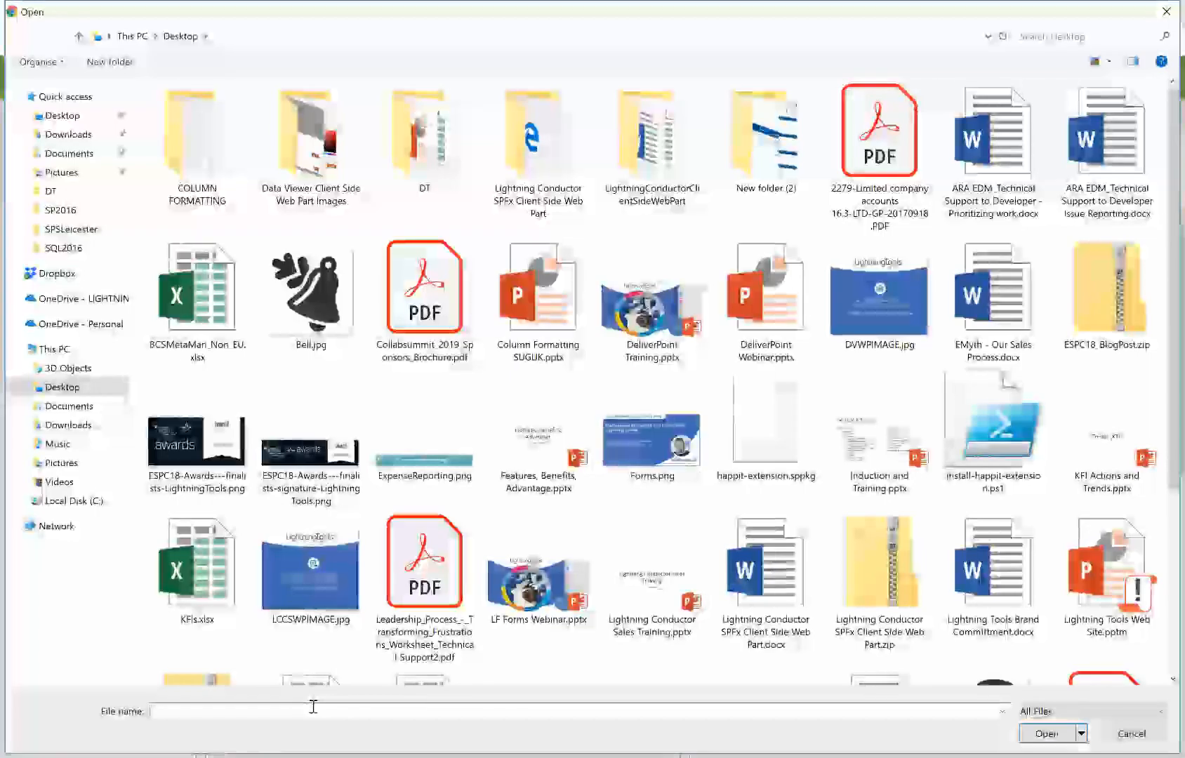
pyautogui.write('sa')
pyautogui.click(354, 728)
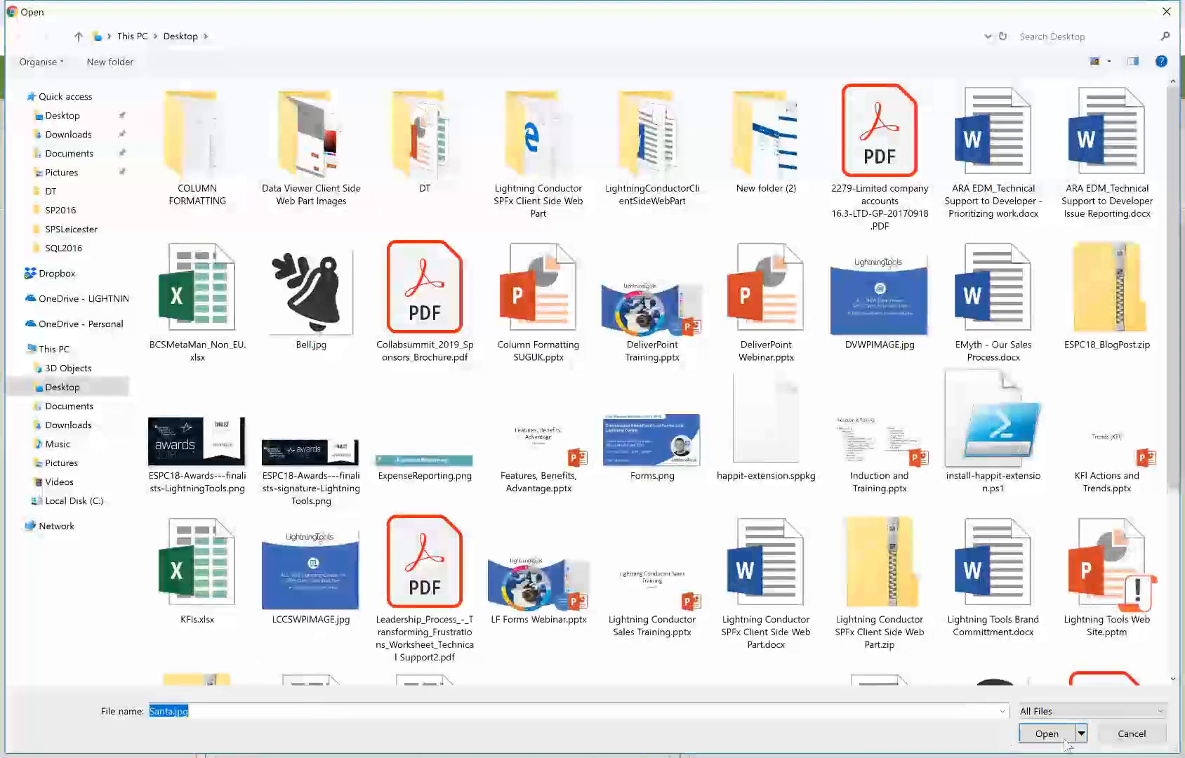
pyautogui.click(1050, 737)
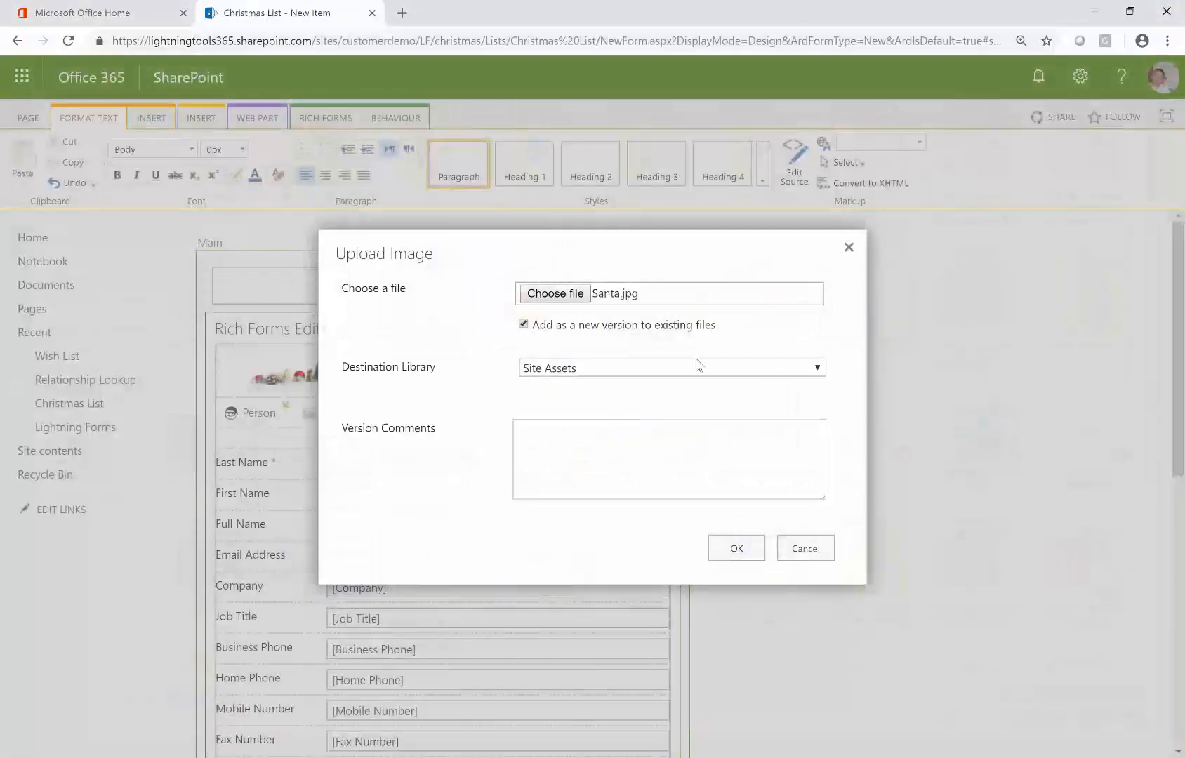
pyautogui.click(719, 542)
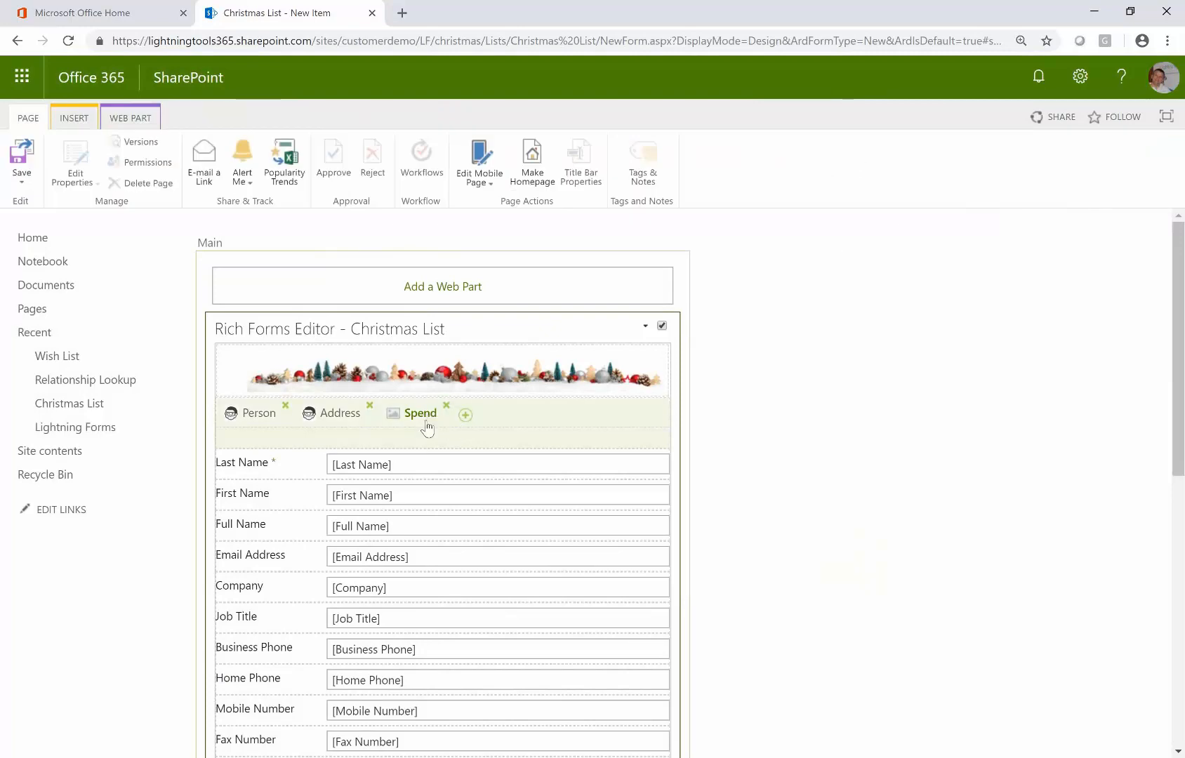
# Upload Santa.jpg as the Spend tab icon
pyautogui.click(427, 421)
pyautogui.click(443, 432)
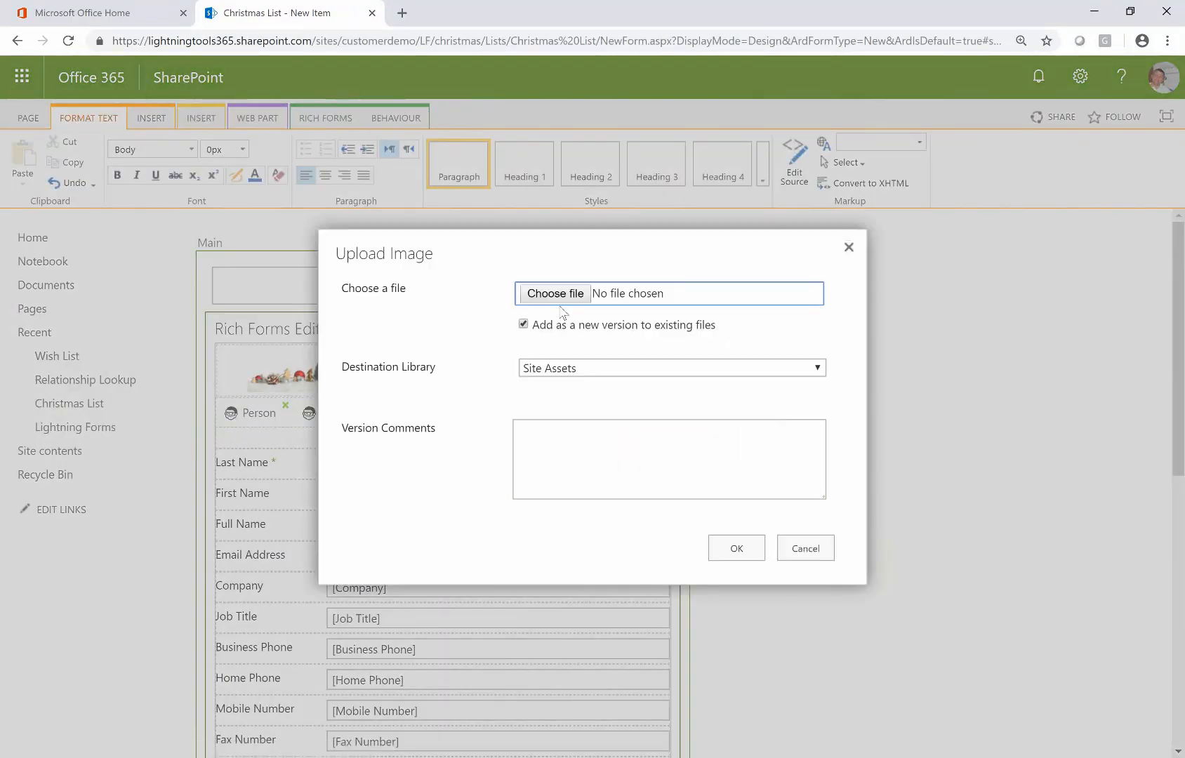
pyautogui.click(556, 294)
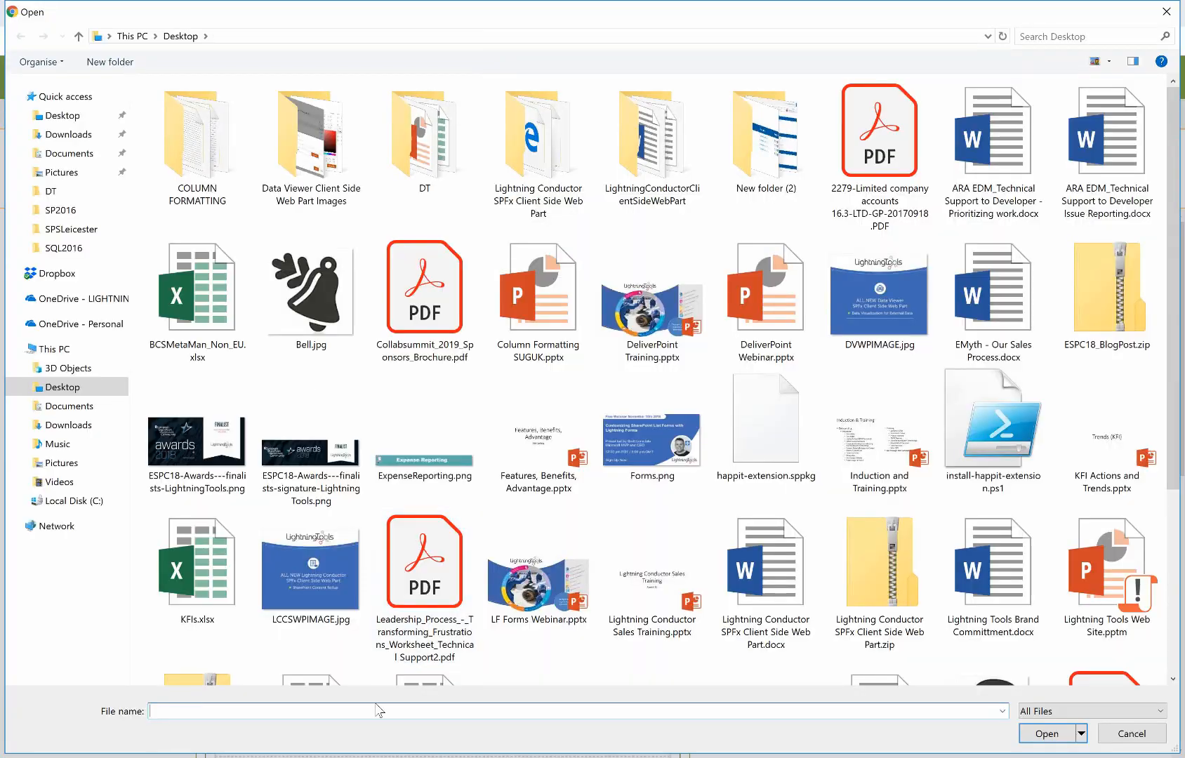
pyautogui.write('sa')
pyautogui.click(351, 727)
pyautogui.click(1047, 733)
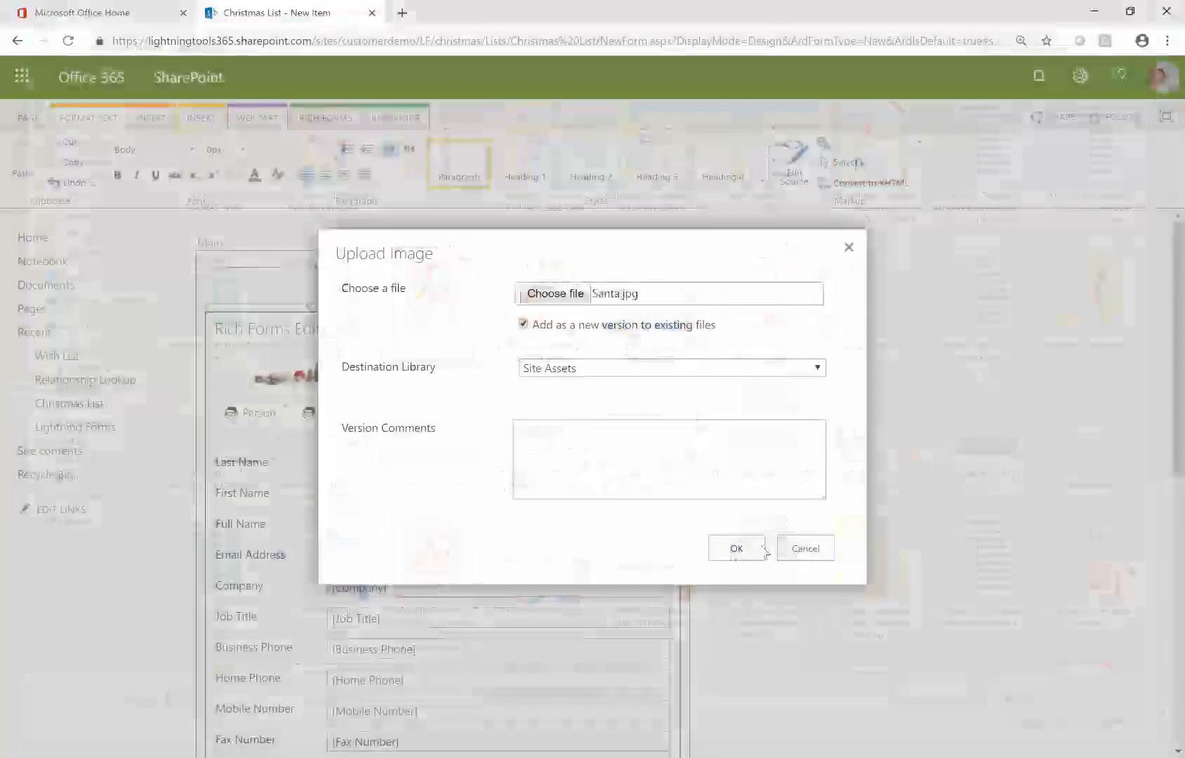
pyautogui.click(736, 549)
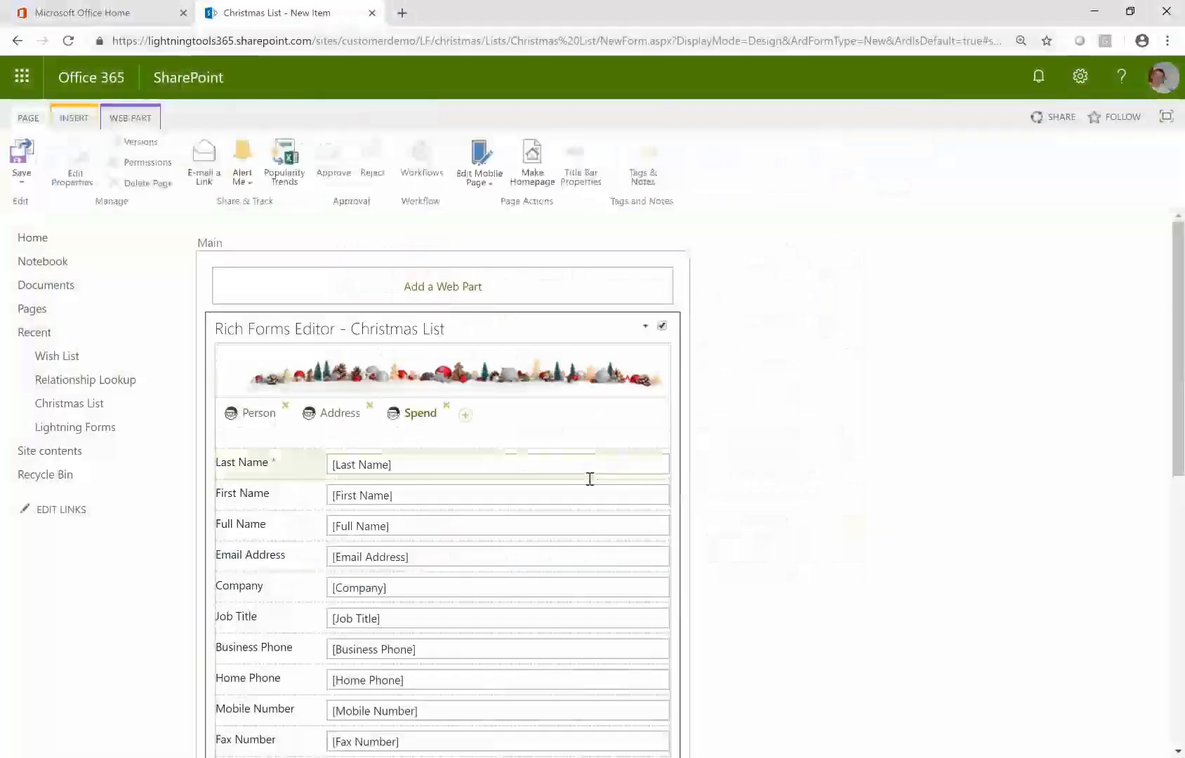
# On the Person tab, order Last Name, First Name, Full Name and Email Address at the top
pyautogui.click(269, 418)
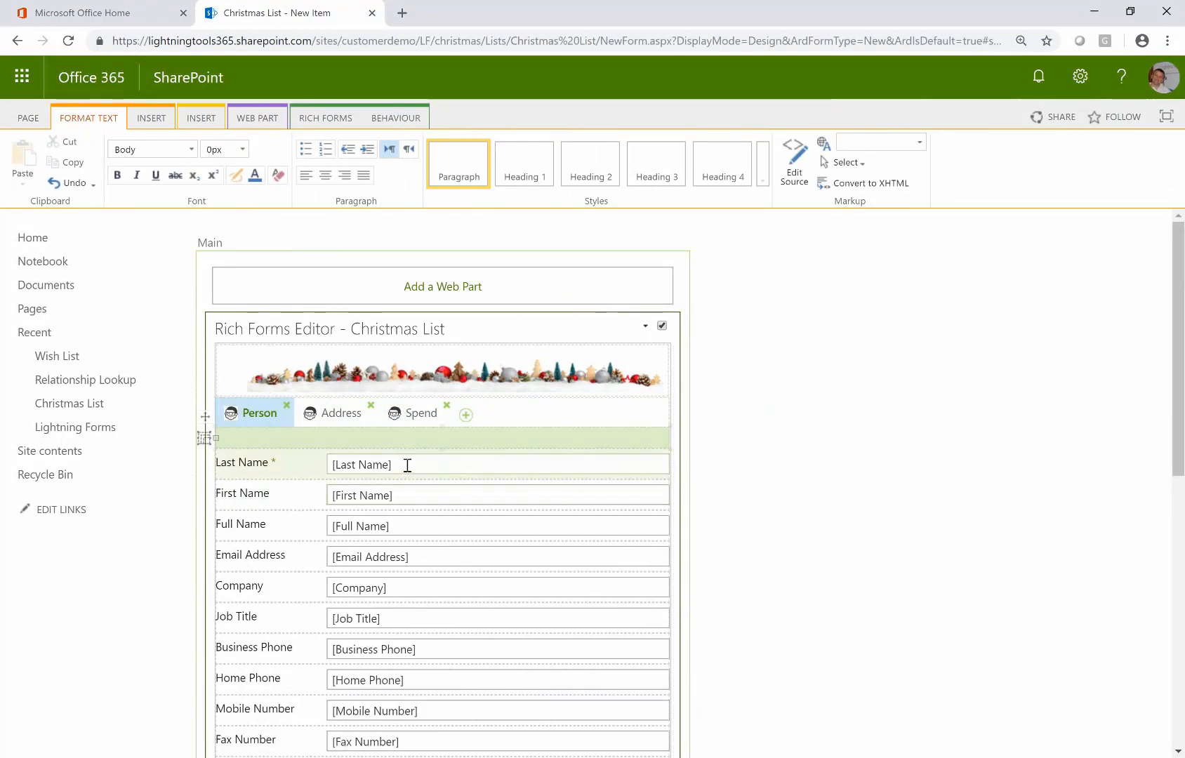
pyautogui.moveTo(372, 465)
pyautogui.mouseDown()
pyautogui.moveTo(370, 438)
pyautogui.moveTo(377, 488)
pyautogui.mouseUp()
pyautogui.moveTo(383, 535); pyautogui.dragTo(379, 504)
# Delete the Company, Job Title and Business Phone rows
pyautogui.click(397, 566)
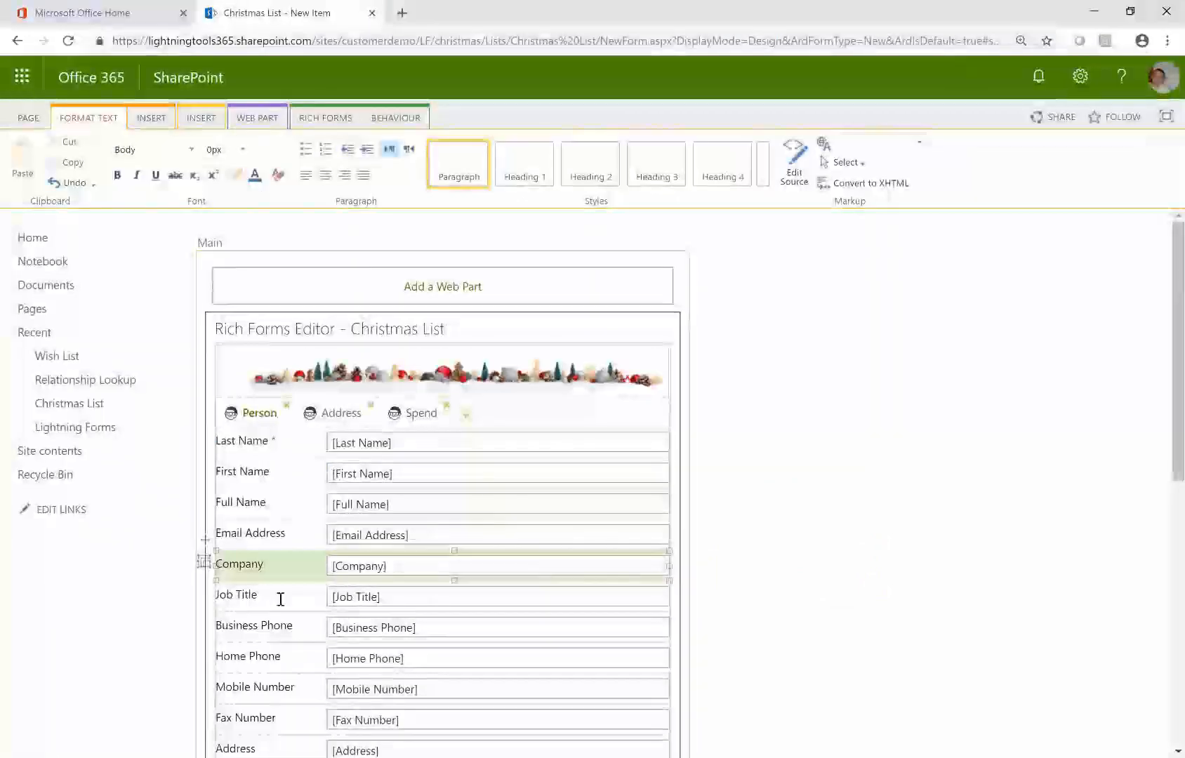
pyautogui.moveTo(202, 567); pyautogui.dragTo(427, 566)
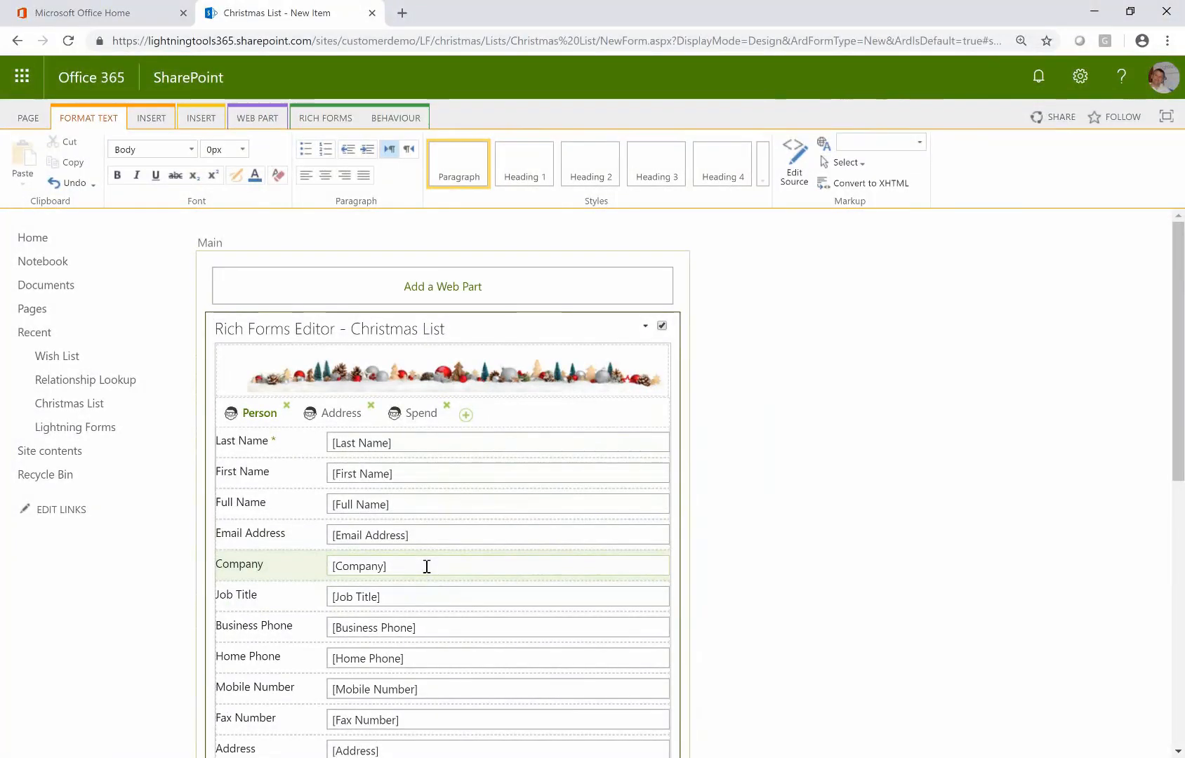
pyautogui.scroll(-3, 427, 566)
pyautogui.scroll(3, 452, 562)
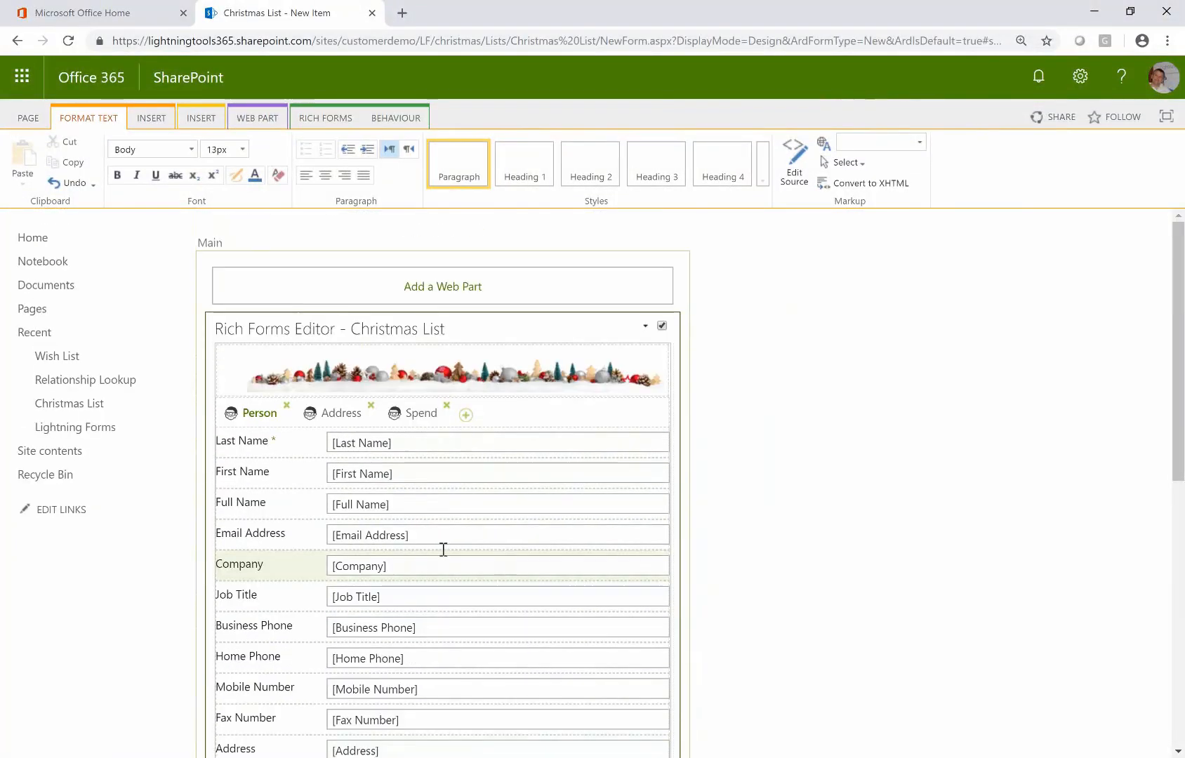
pyautogui.press('Delete')
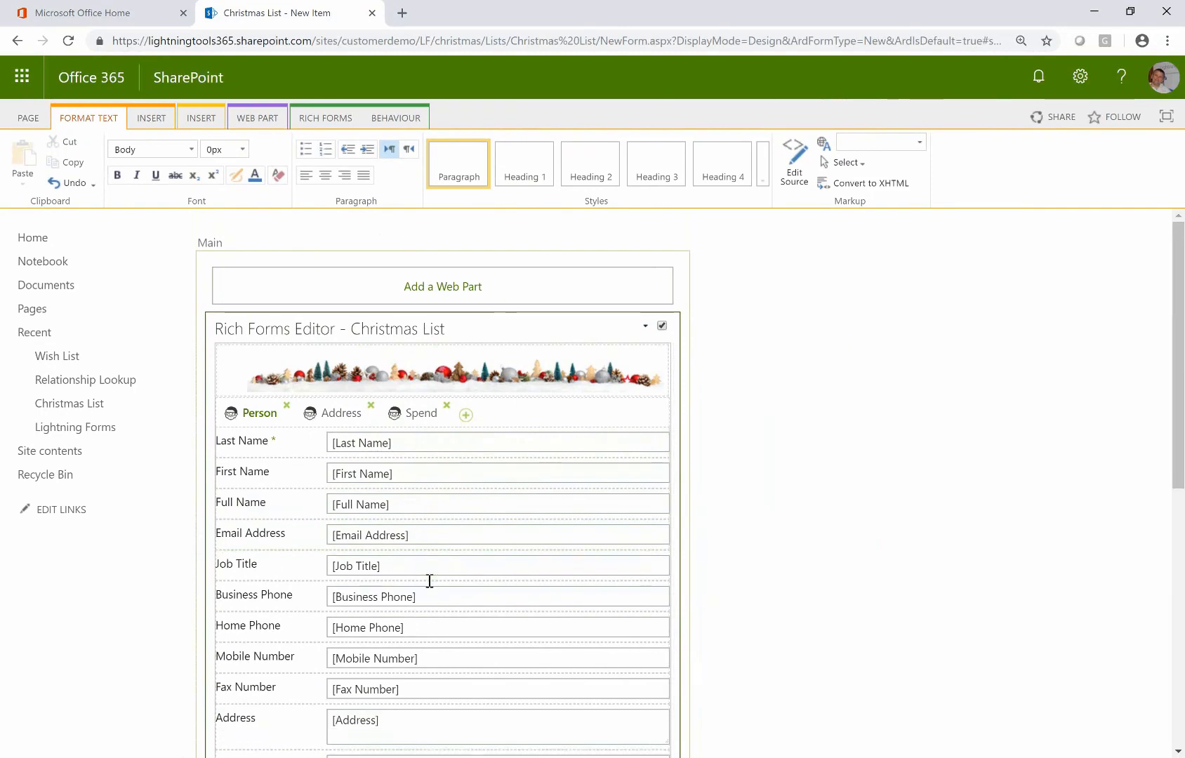
pyautogui.click(416, 566)
pyautogui.press('Delete')
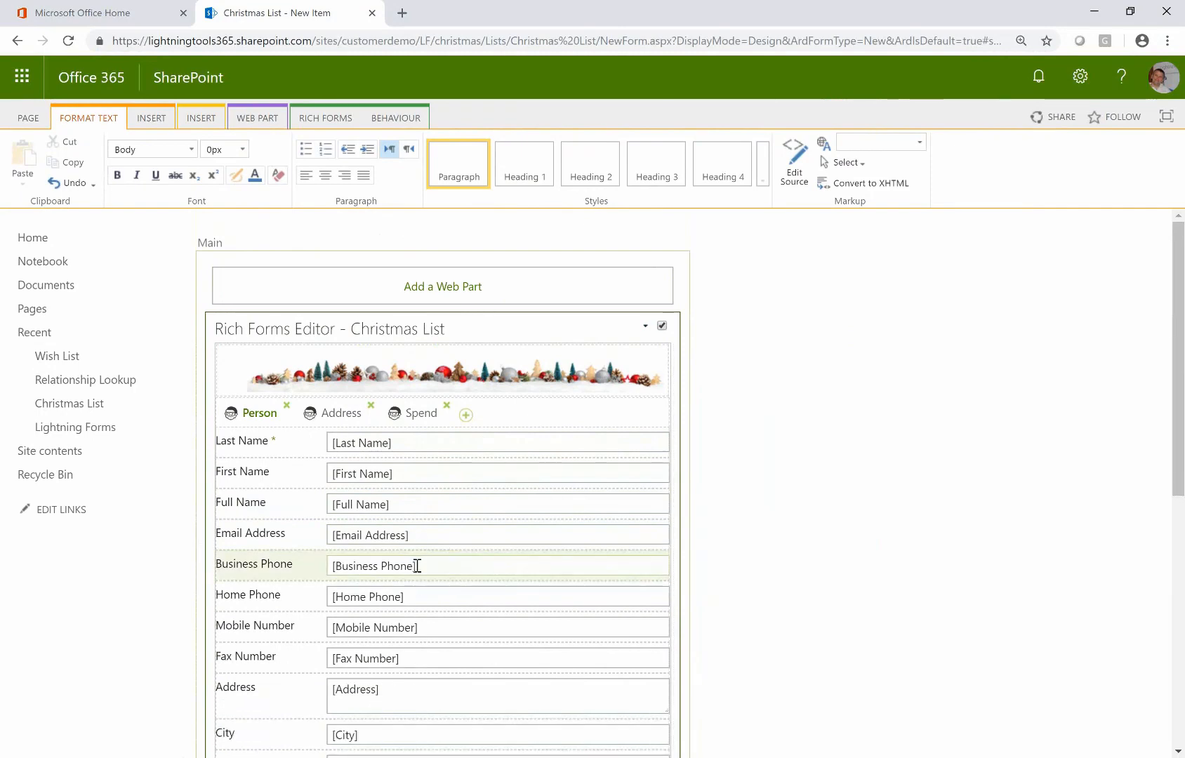
pyautogui.click(491, 569)
pyautogui.press('Delete')
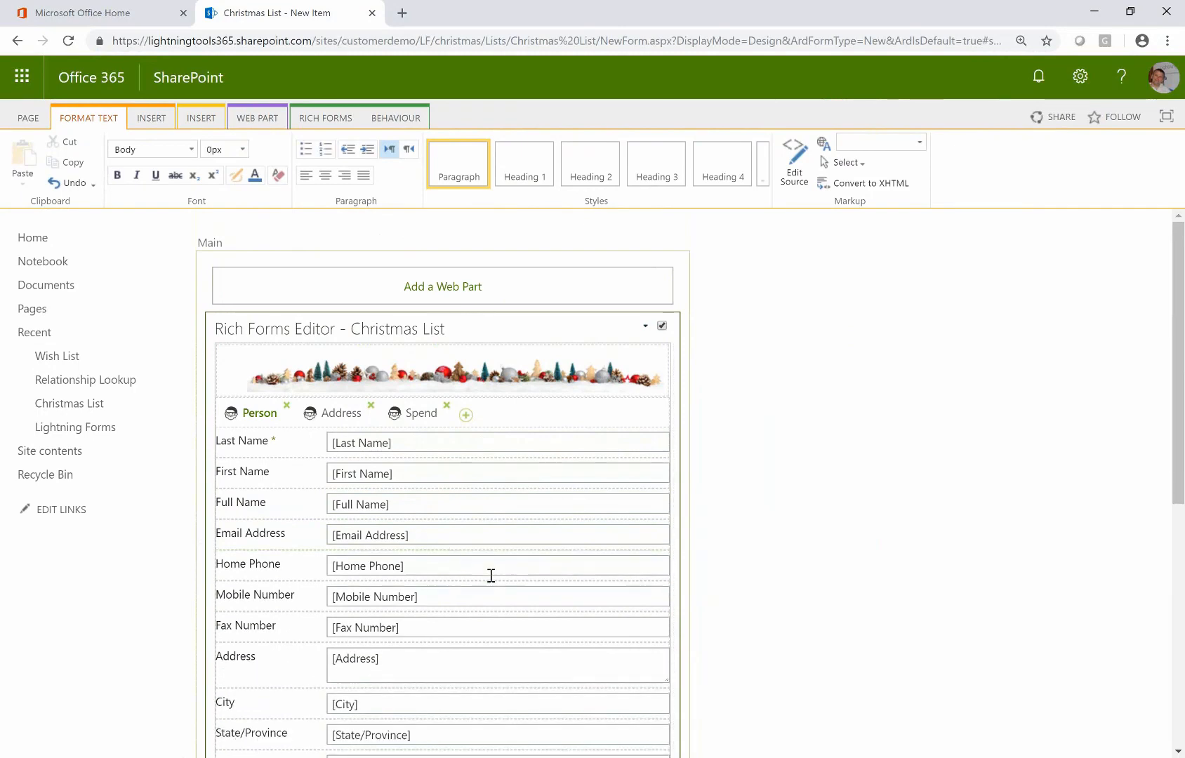
# Move Home Phone and Mobile Number below Email Address and delete Fax Number
pyautogui.moveTo(475, 542)
pyautogui.mouseDown()
pyautogui.moveTo(471, 529)
pyautogui.moveTo(471, 560)
pyautogui.moveTo(465, 531)
pyautogui.moveTo(469, 544)
pyautogui.mouseUp()
pyautogui.click(268, 413)
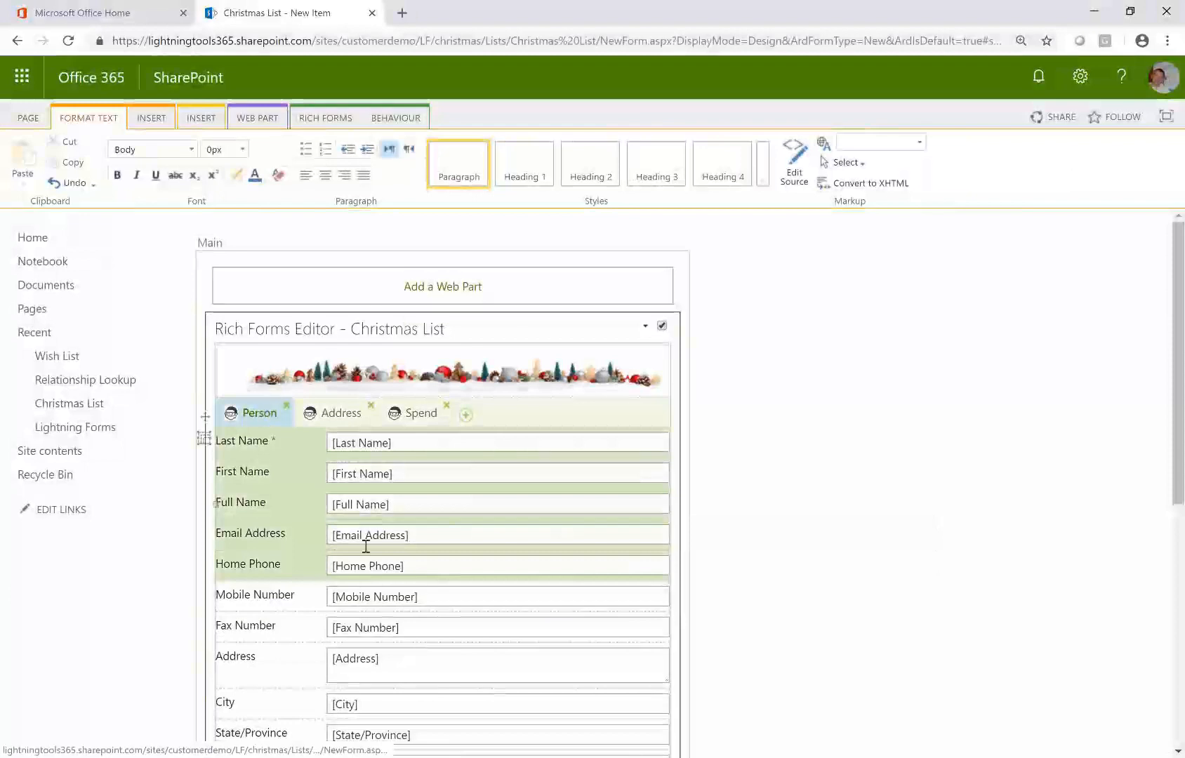
pyautogui.moveTo(389, 595); pyautogui.dragTo(394, 624)
pyautogui.click(398, 624)
pyautogui.press('Delete')
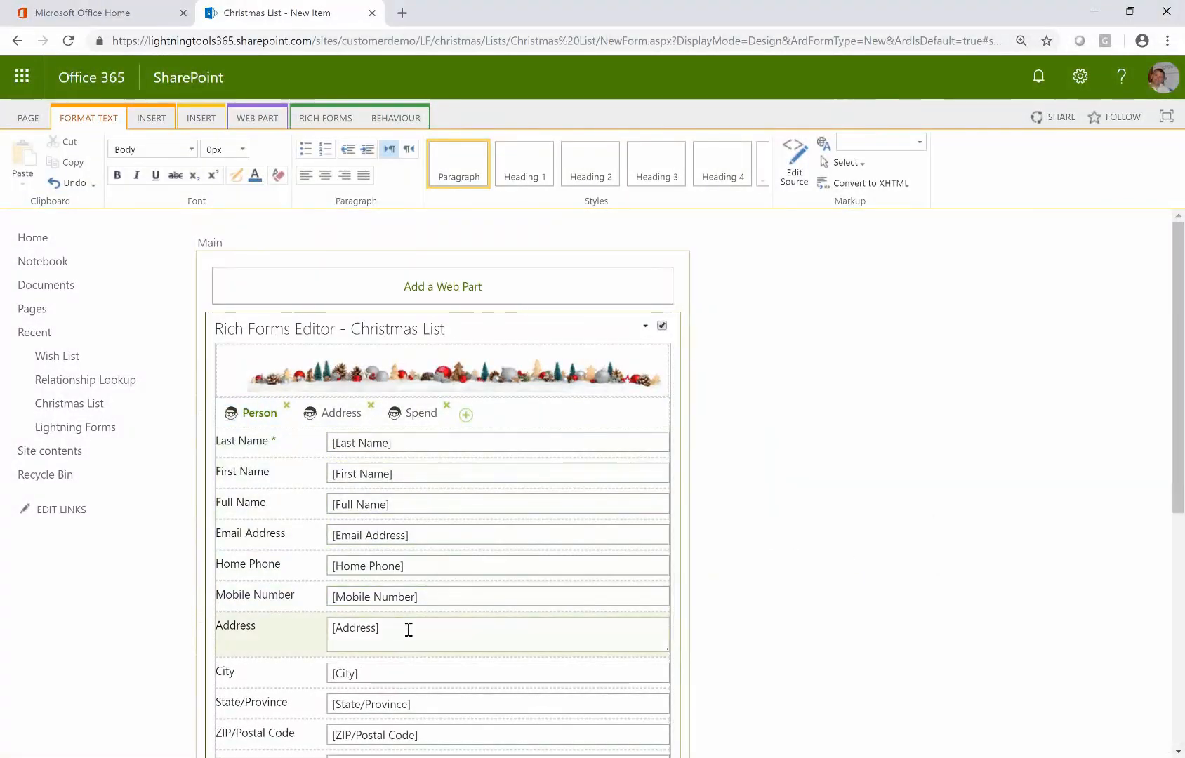
# Place Address, City and State/Province on the Address tab and delete Web Page
pyautogui.click(338, 414)
pyautogui.moveTo(369, 471)
pyautogui.mouseDown()
pyautogui.moveTo(351, 417)
pyautogui.moveTo(379, 468)
pyautogui.mouseUp()
pyautogui.moveTo(384, 526); pyautogui.dragTo(410, 574)
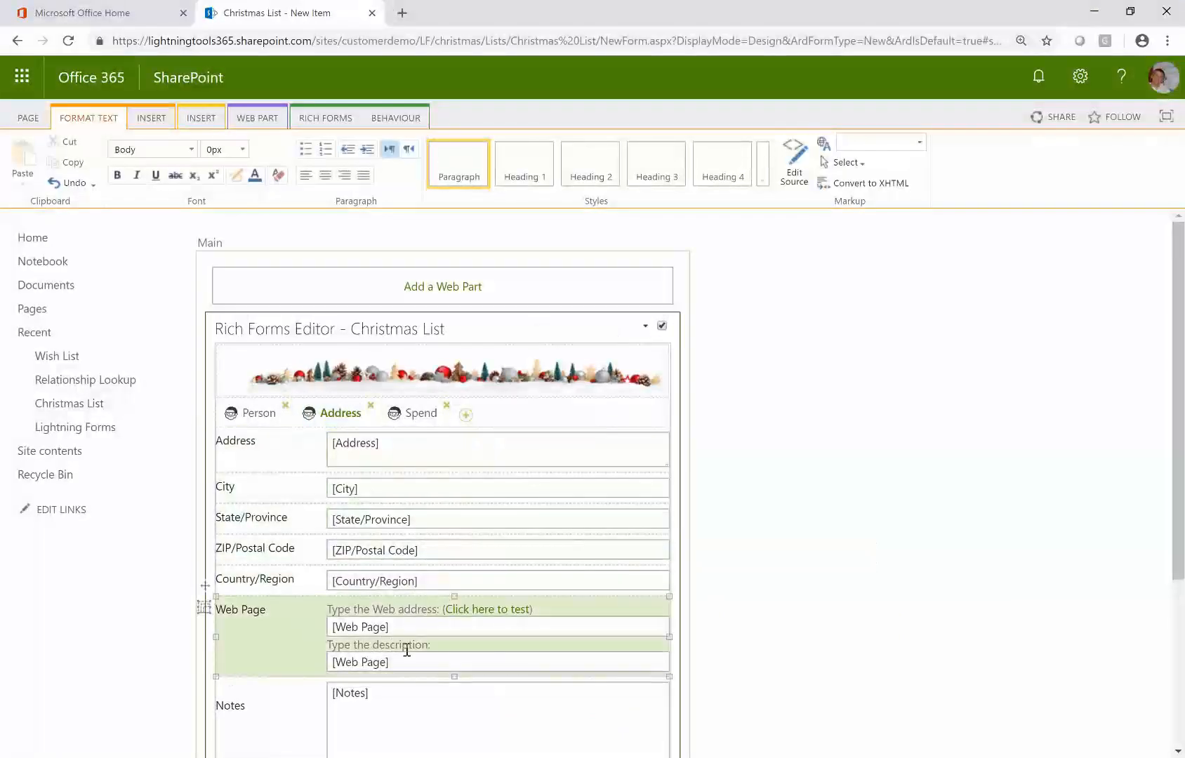
pyautogui.press('Delete')
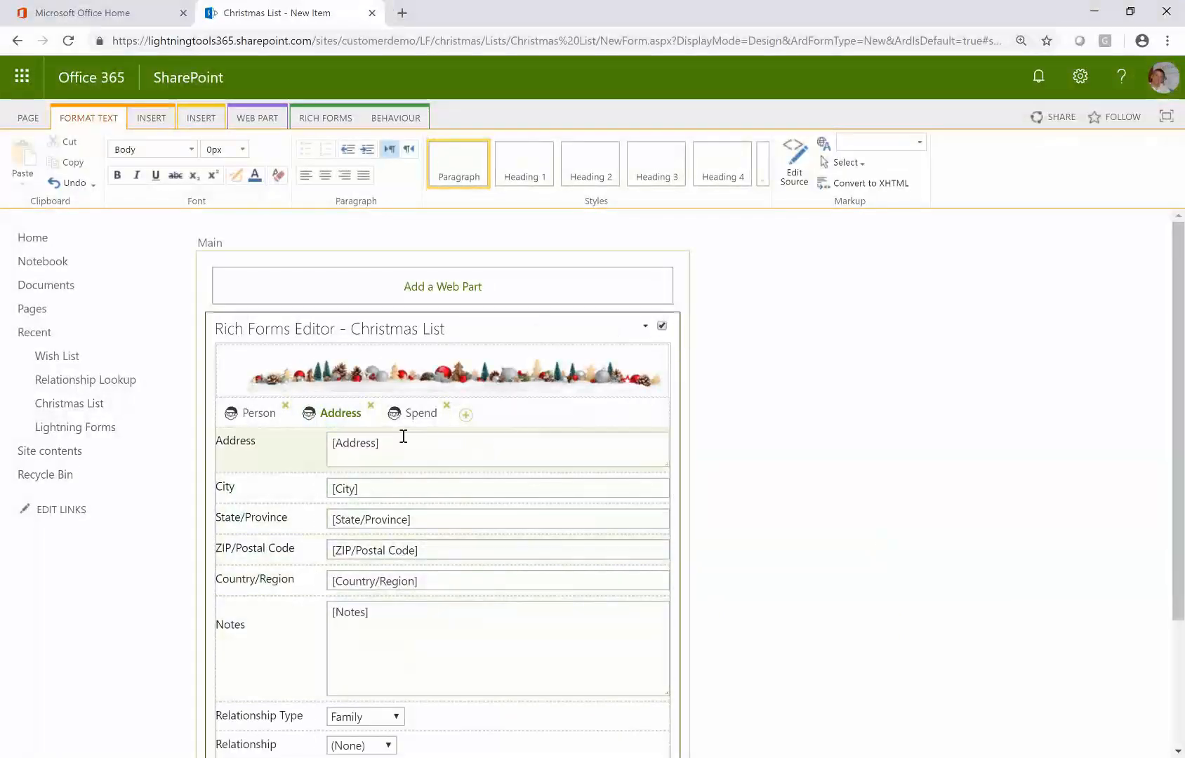
# Put Notes and Total Spend on Spend, Relationship rows on Person, and delete Attachments
pyautogui.click(412, 416)
pyautogui.moveTo(412, 488); pyautogui.dragTo(390, 461)
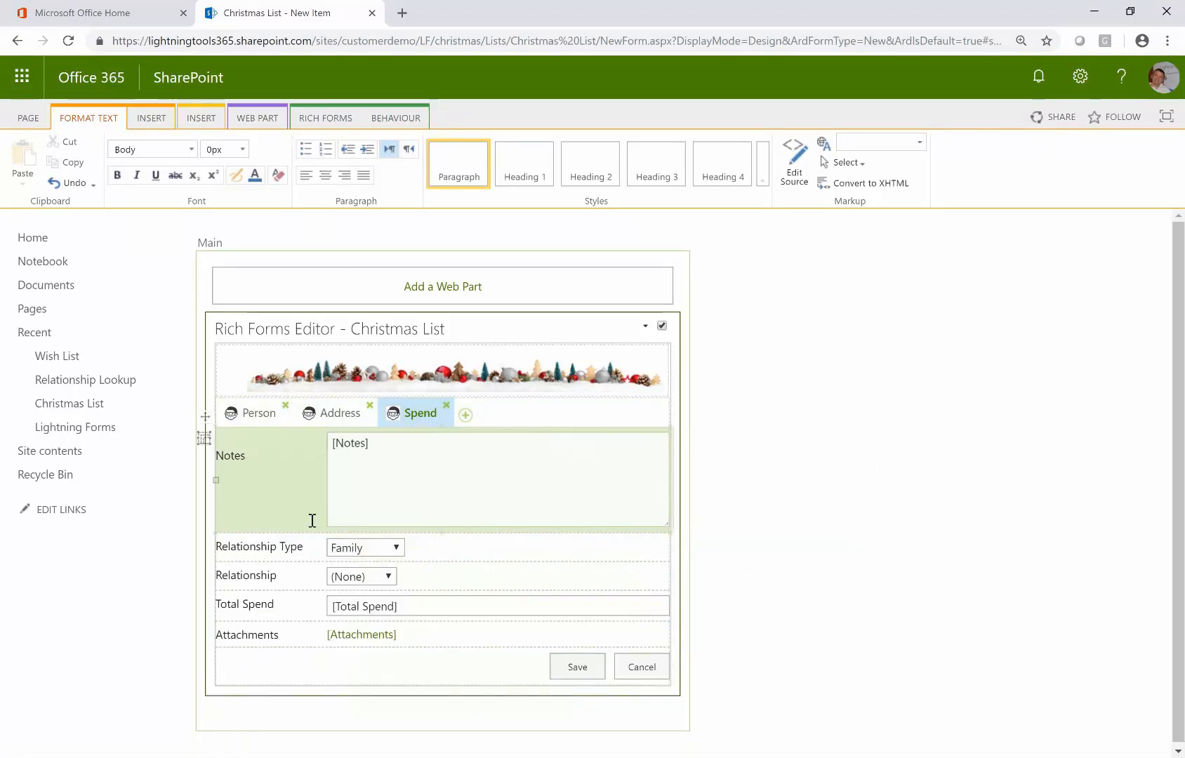
pyautogui.click(265, 419)
pyautogui.scroll(-2, 400, 611)
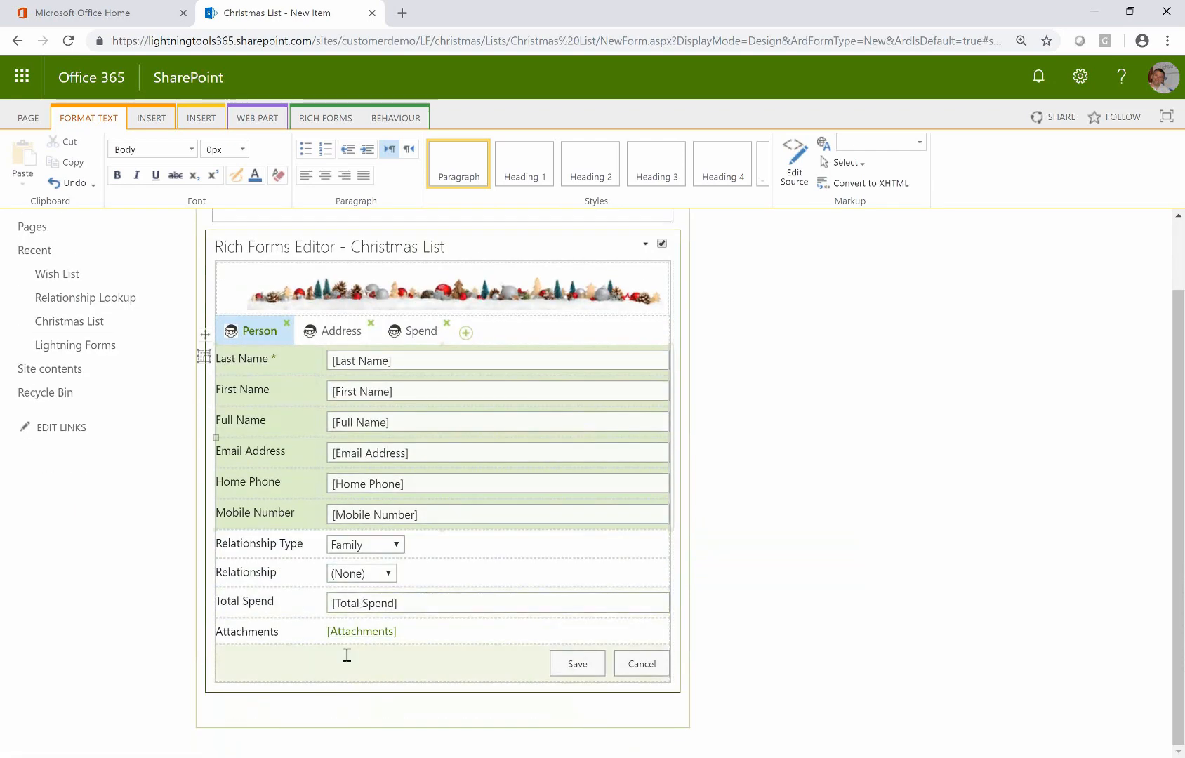
pyautogui.moveTo(365, 549); pyautogui.dragTo(366, 589)
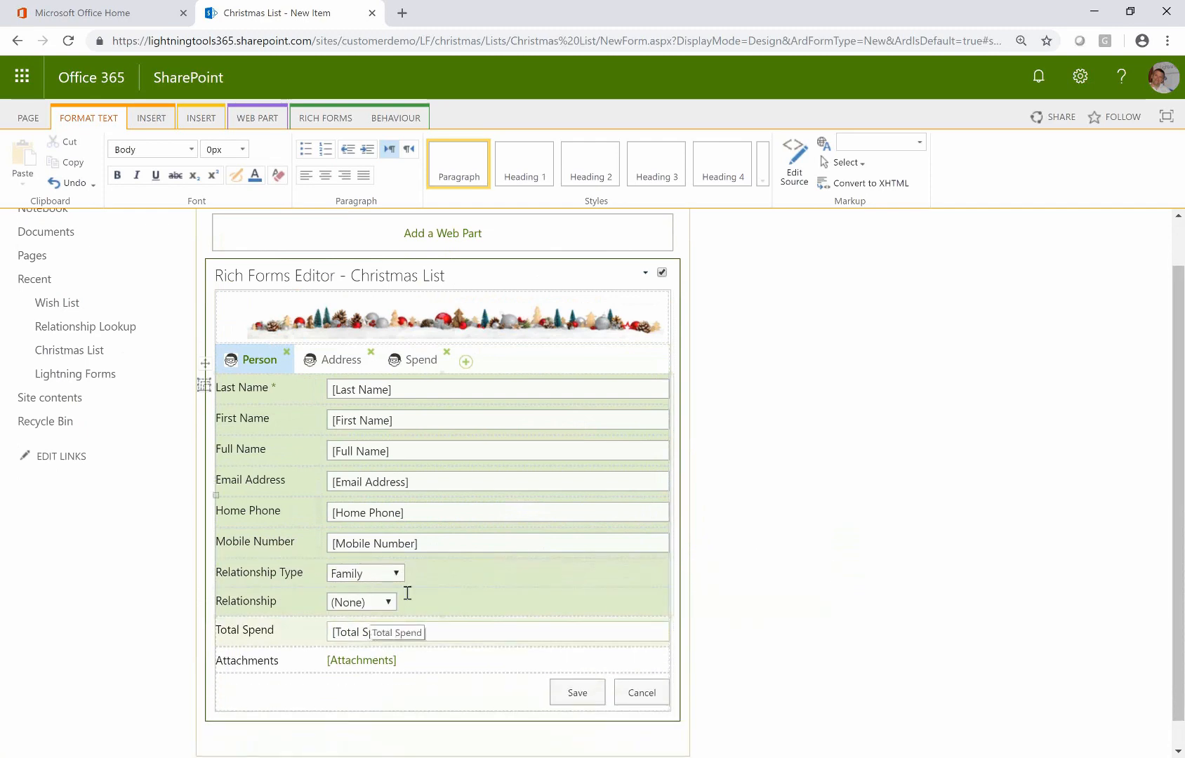
pyautogui.click(413, 359)
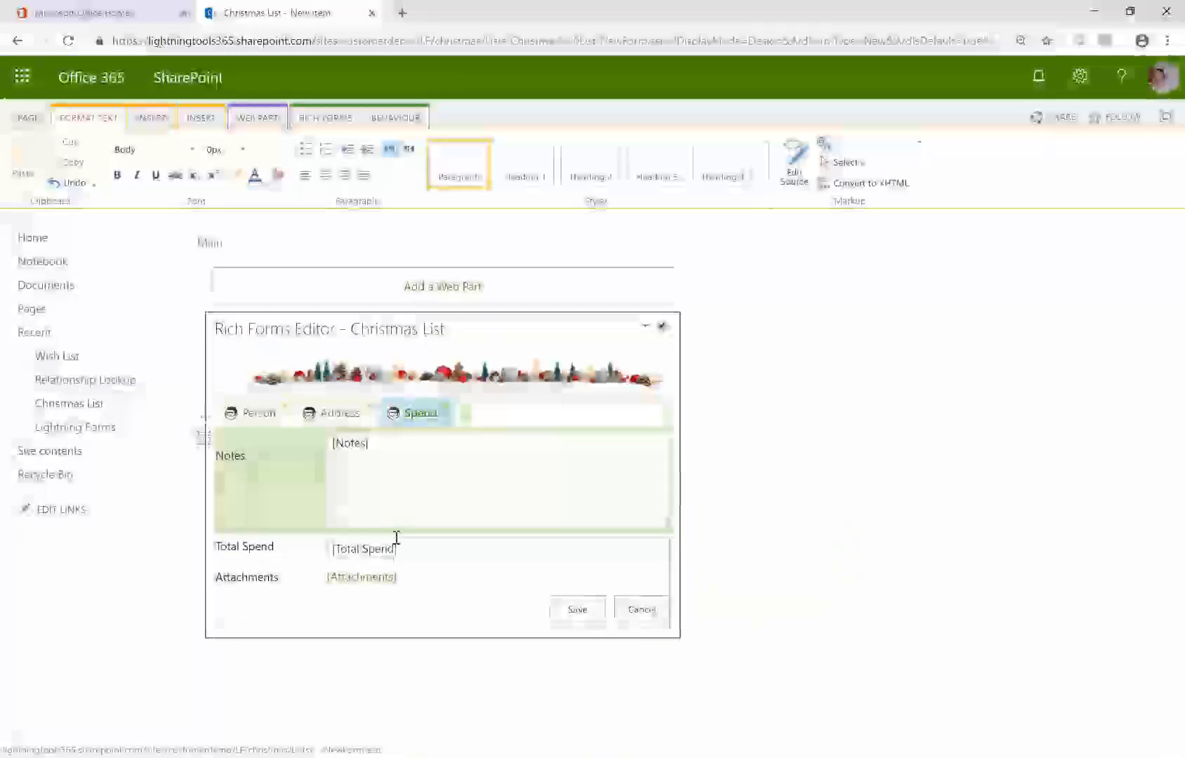
pyautogui.moveTo(393, 549)
pyautogui.mouseDown()
pyautogui.moveTo(392, 520)
pyautogui.moveTo(394, 532)
pyautogui.mouseUp()
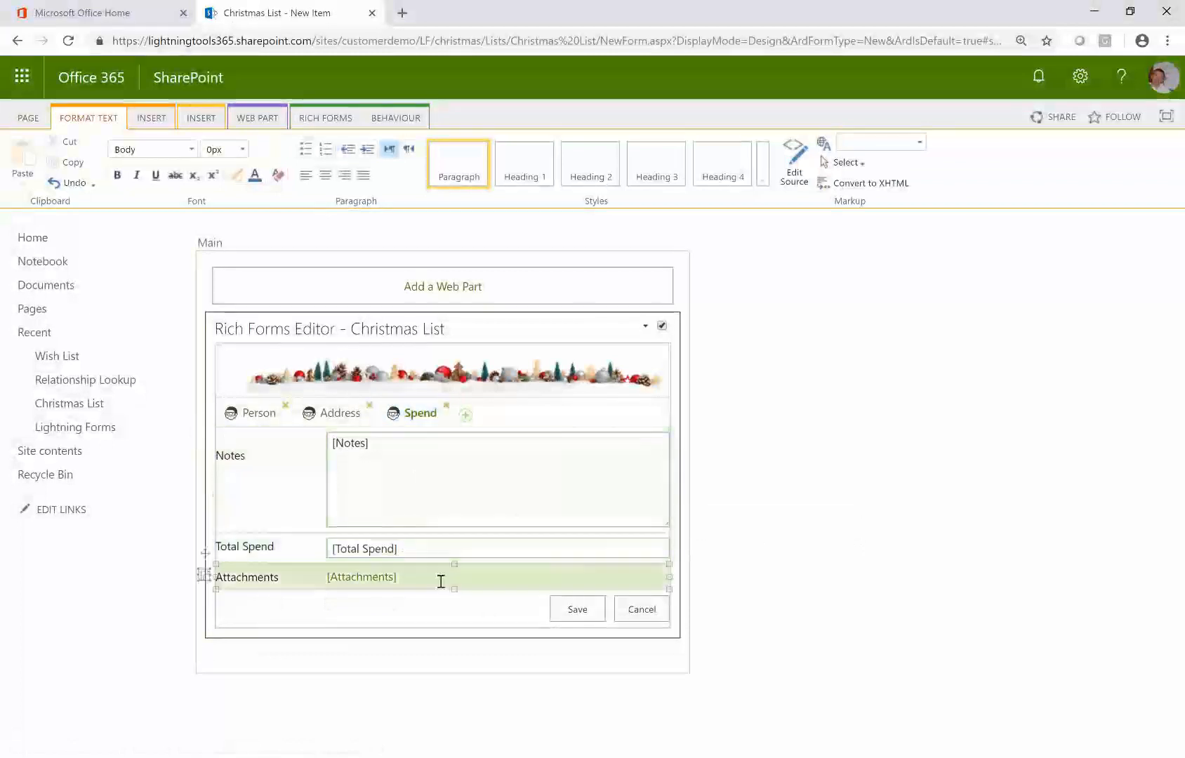
pyautogui.press('Delete')
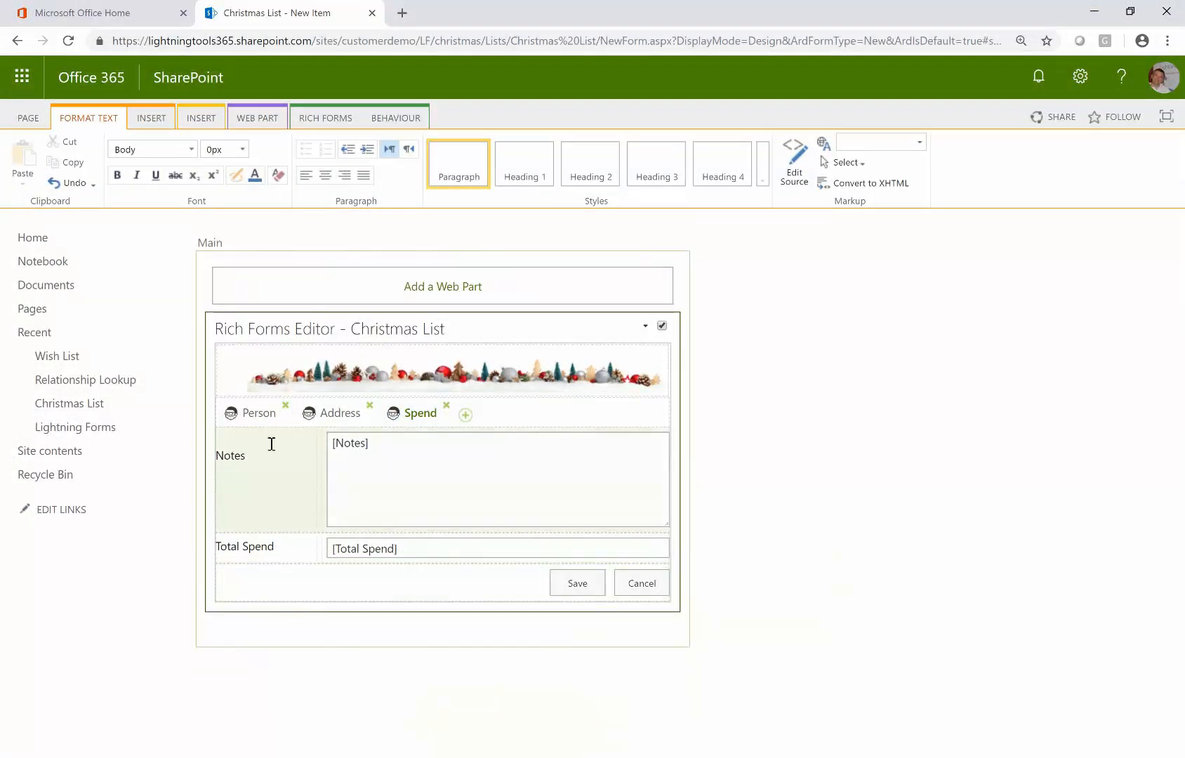
pyautogui.click(259, 418)
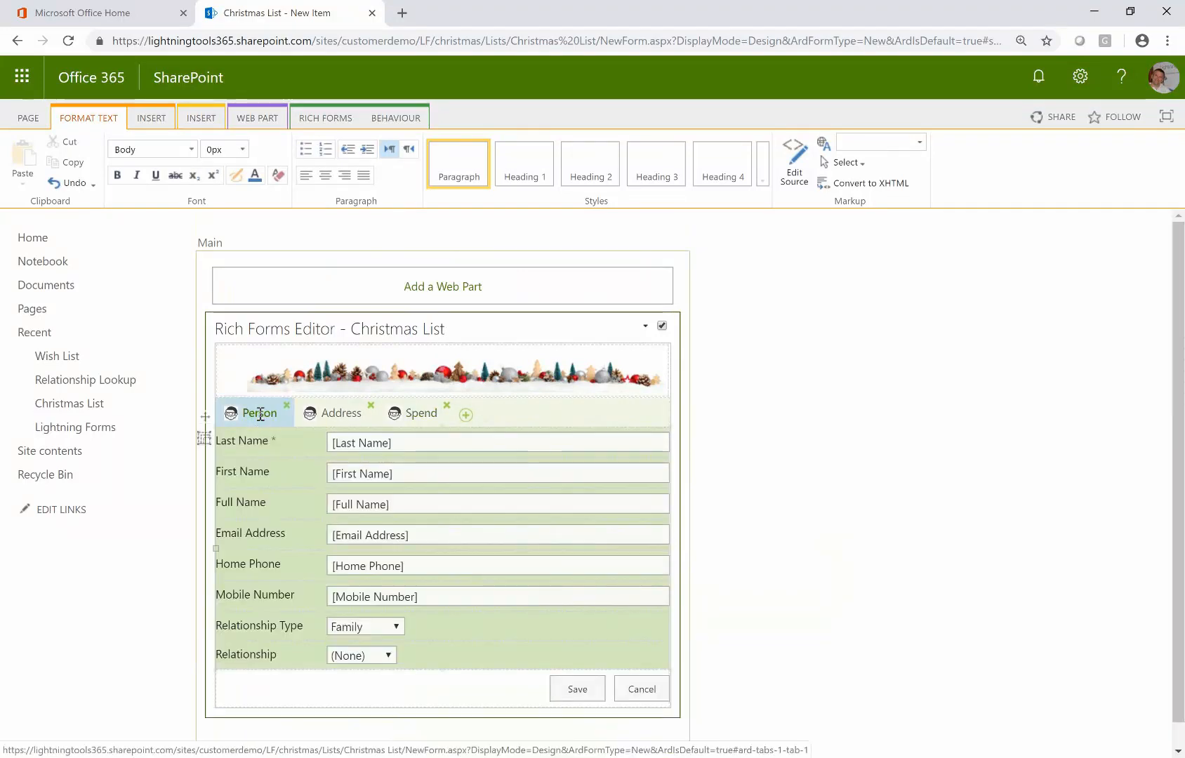
# Deselect the web part, test the Person, Address and Spend tabs, then show the Rich Forms ribbon
pyautogui.click(820, 515)
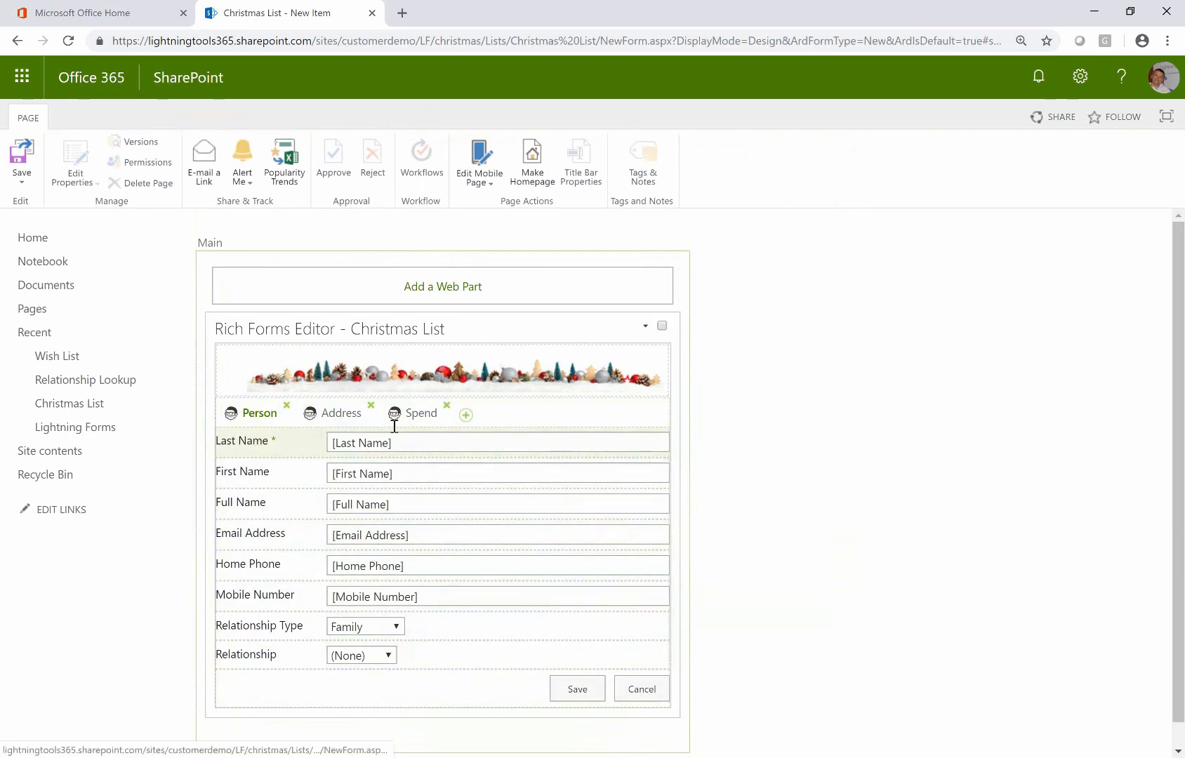
pyautogui.click(335, 420)
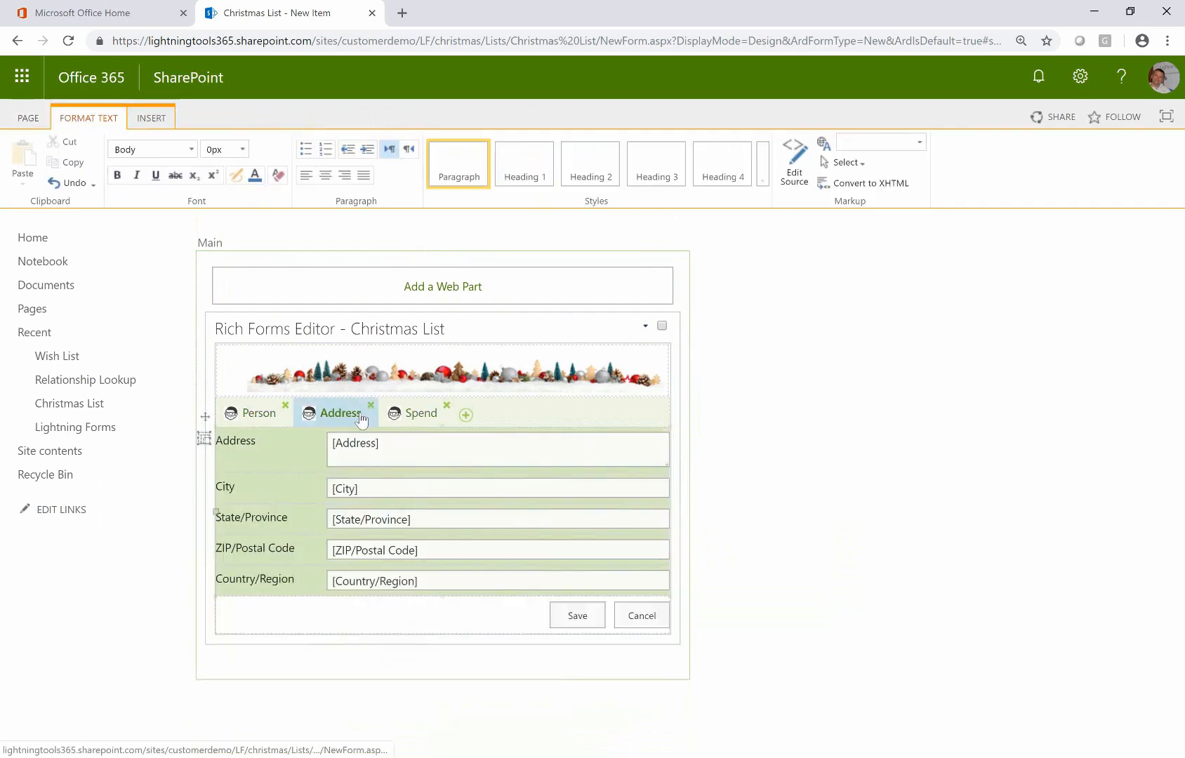
pyautogui.click(411, 419)
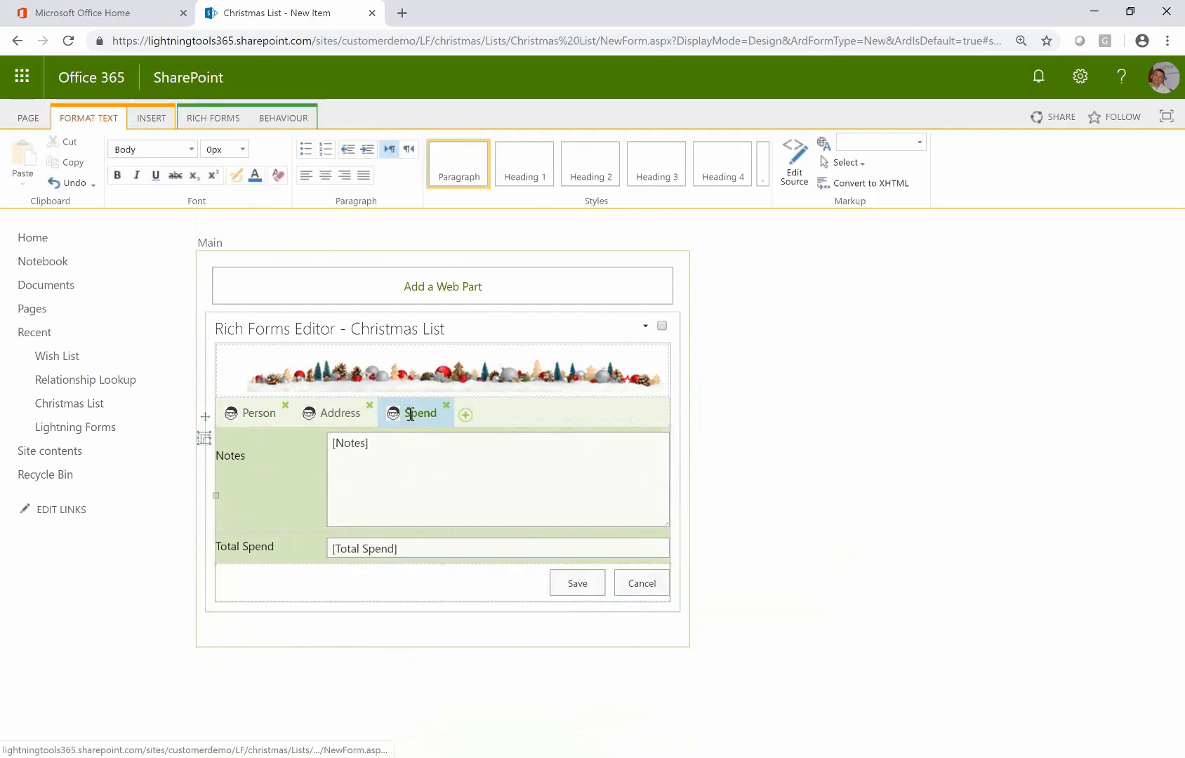
pyautogui.click(261, 417)
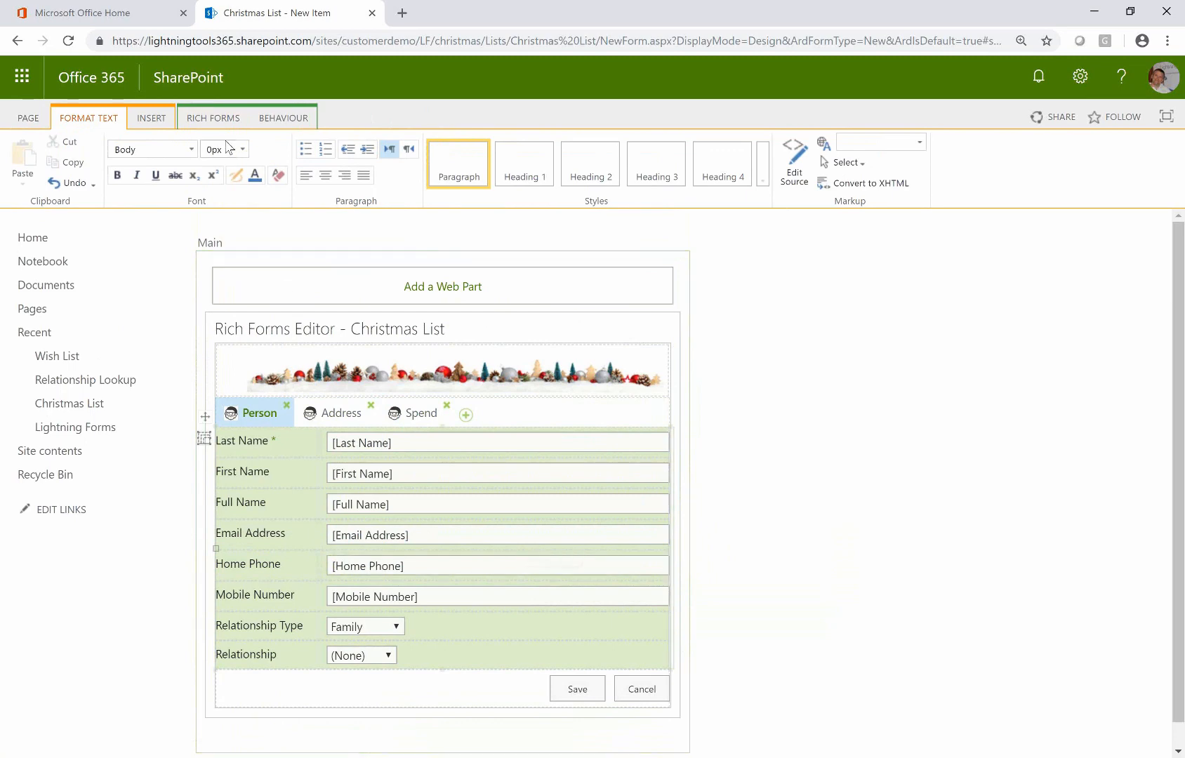
pyautogui.click(213, 118)
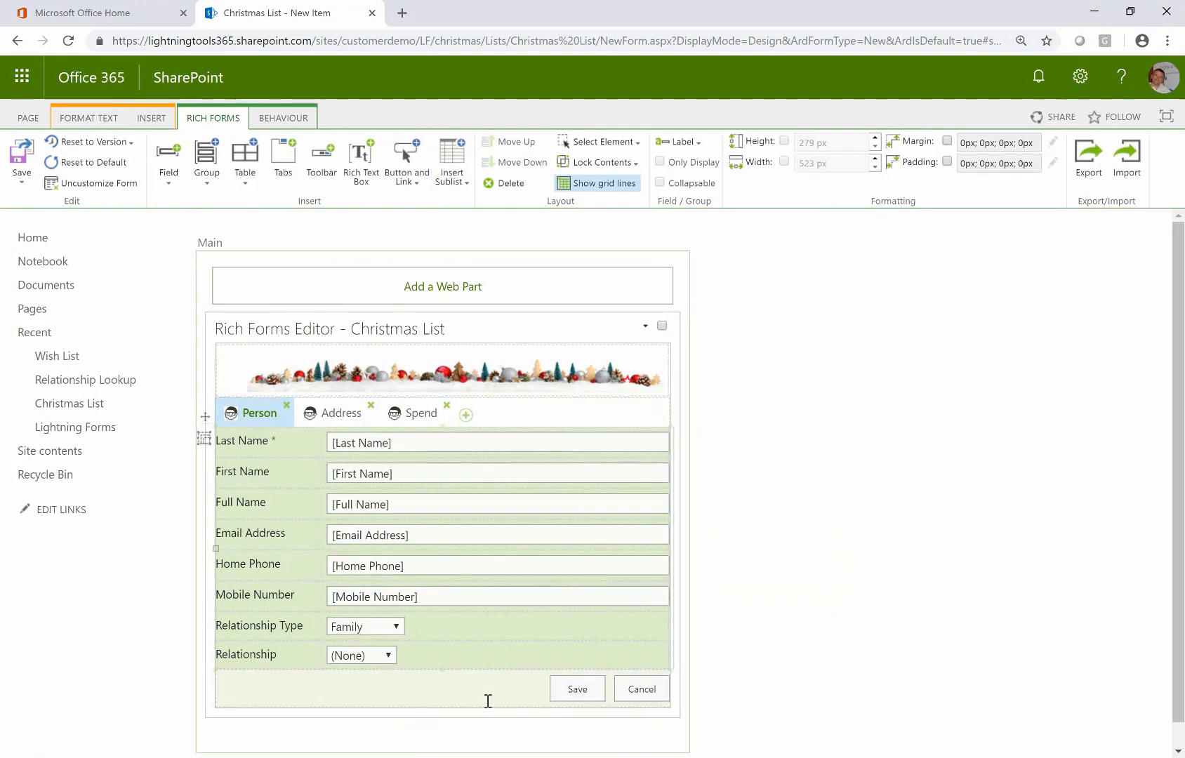
# Delete the Save/Cancel row and add a Button with Actions below Relationship
pyautogui.click(539, 706)
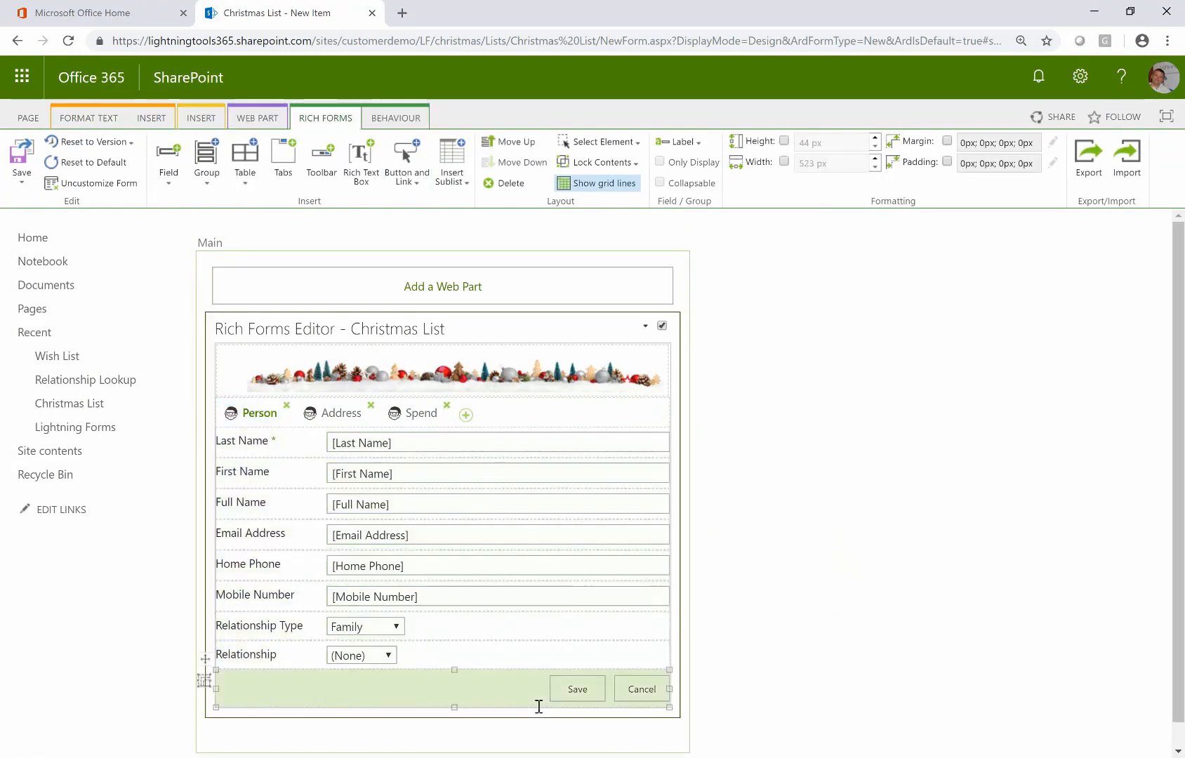
pyautogui.press('Delete')
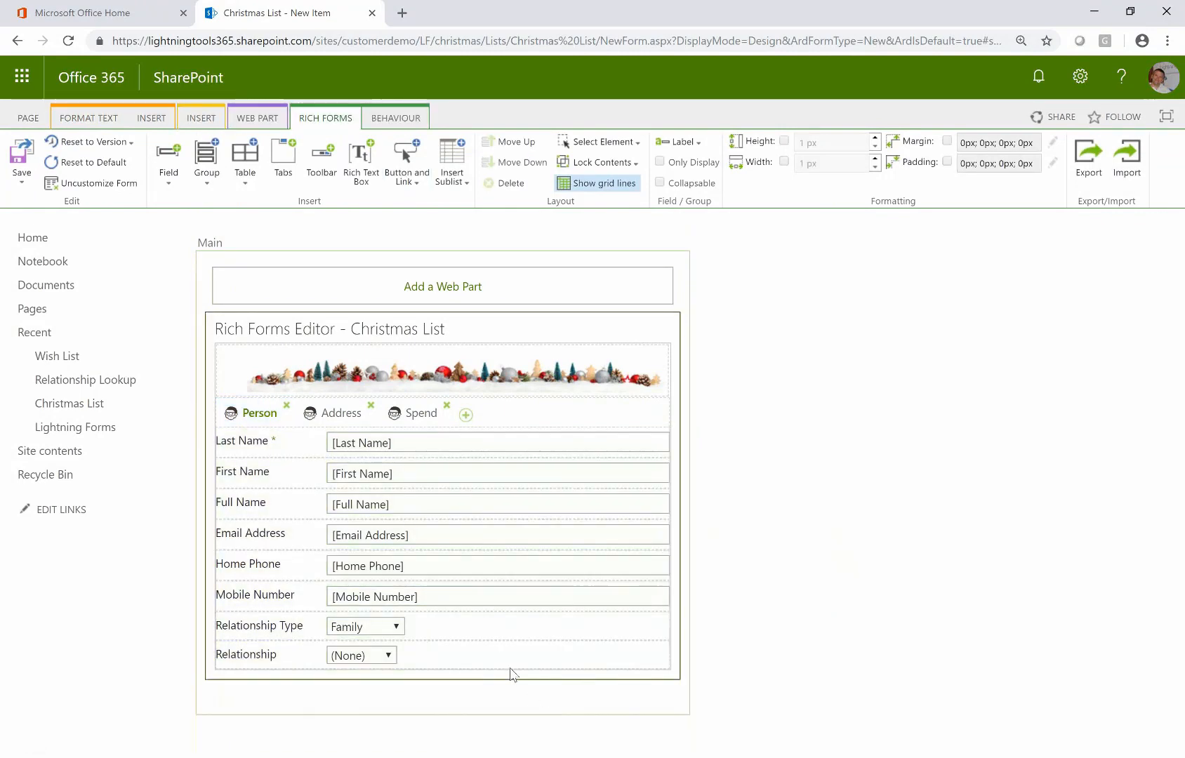
pyautogui.click(502, 650)
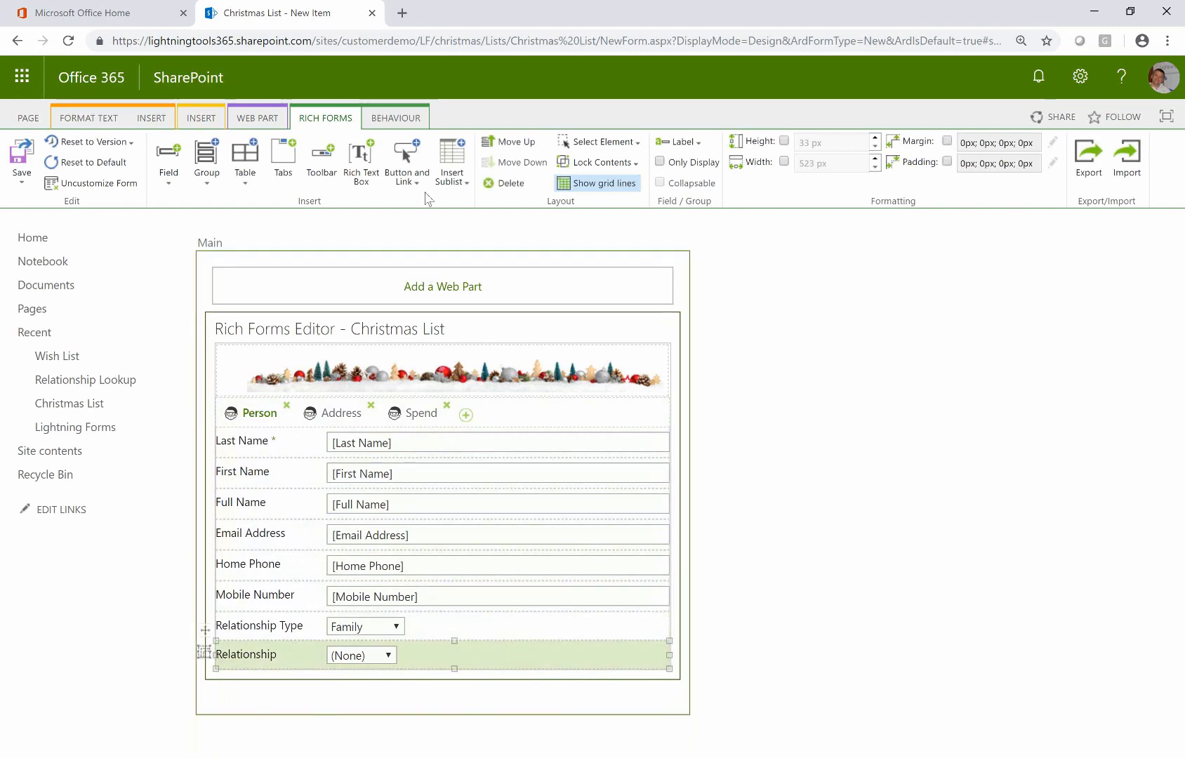
pyautogui.click(406, 177)
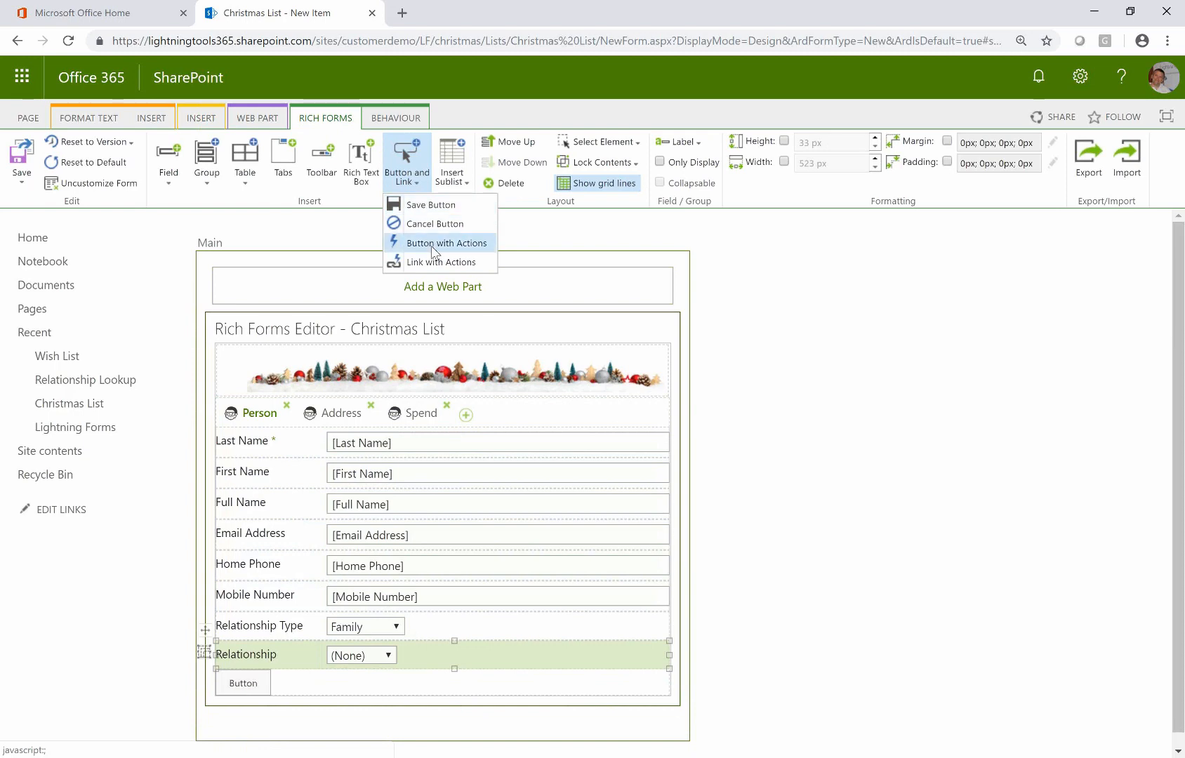
pyautogui.click(433, 246)
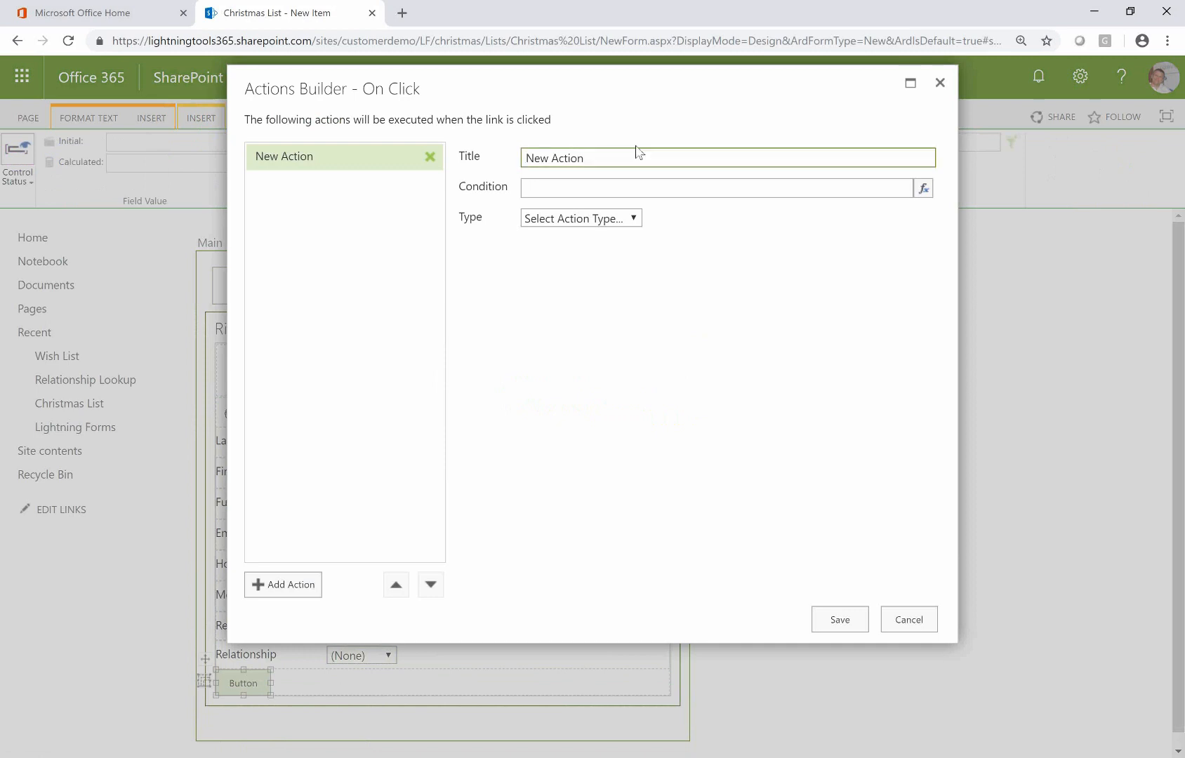
# Name the first action Save Form with type Save Form, then add a second action
pyautogui.moveTo(635, 153); pyautogui.dragTo(365, 140)
pyautogui.write('Save Form')
pyautogui.click(619, 221)
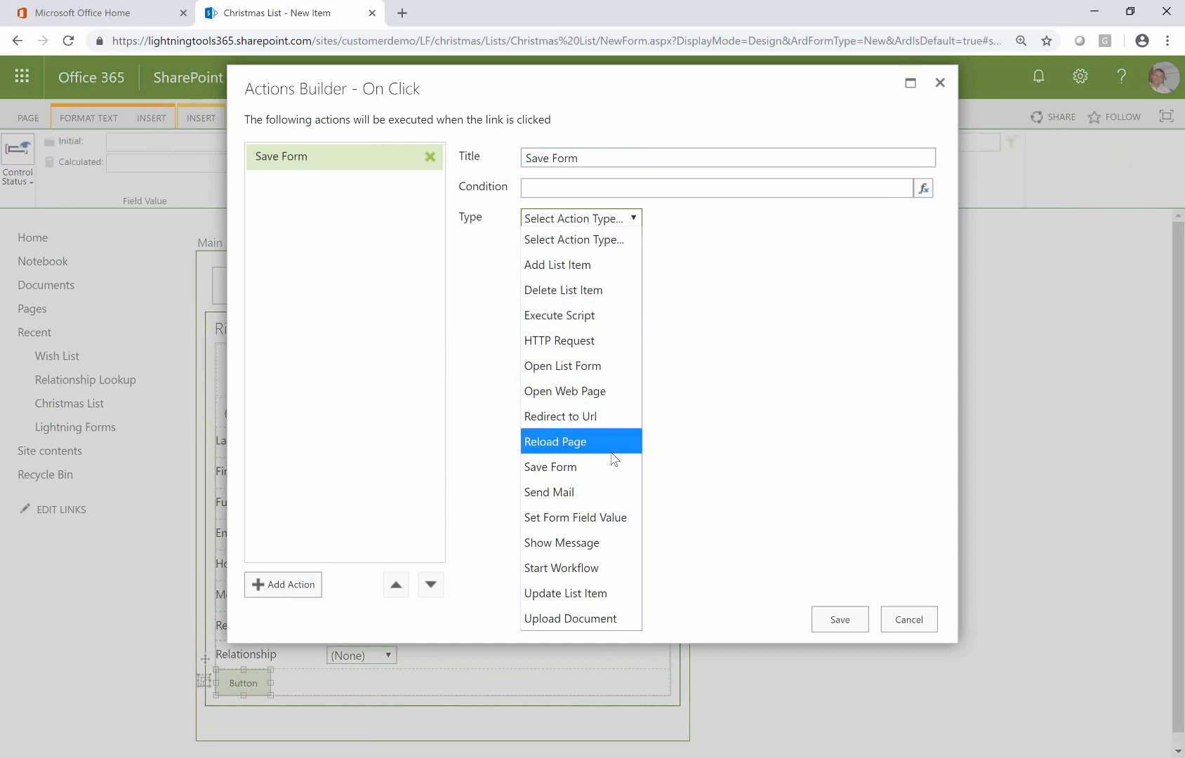
pyautogui.click(591, 467)
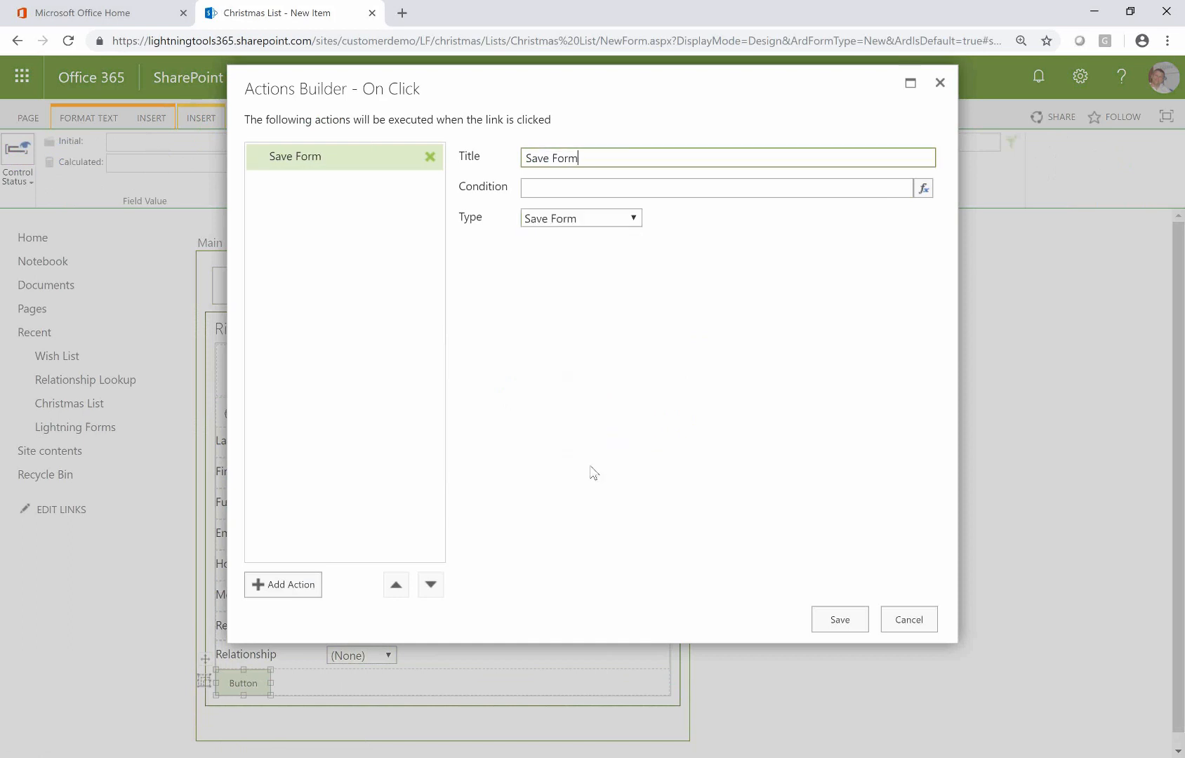
pyautogui.click(266, 593)
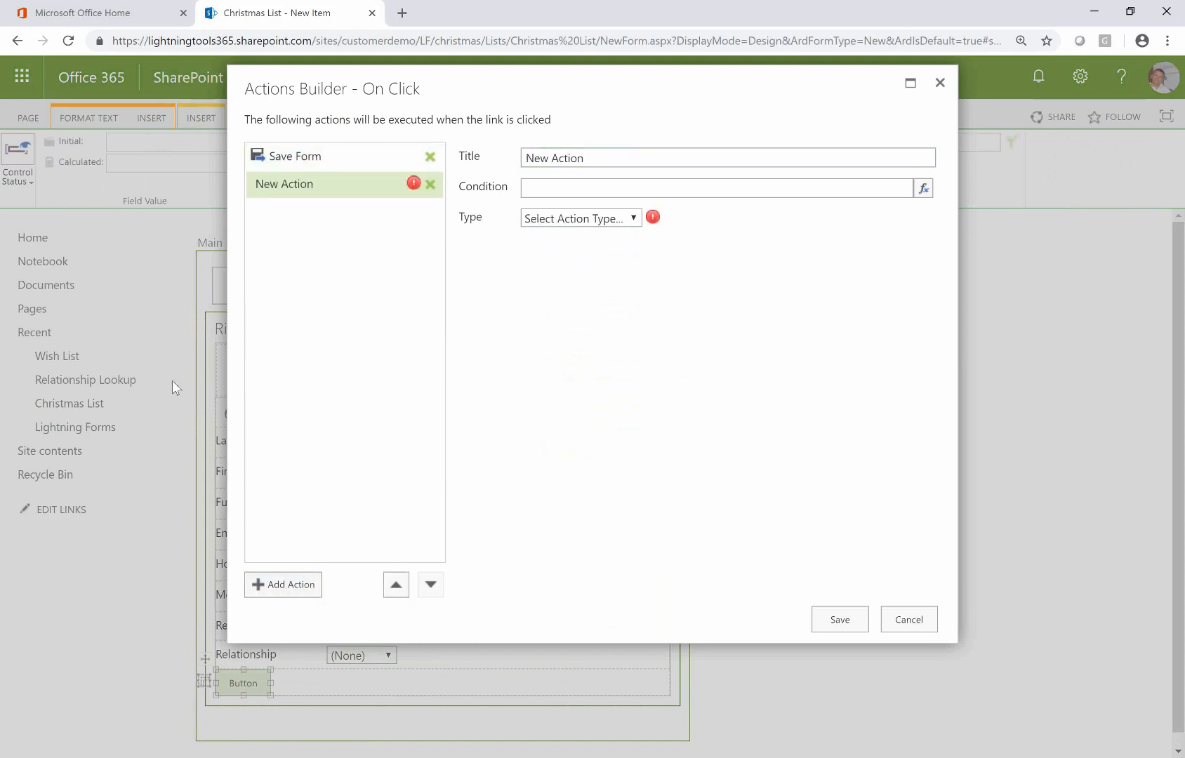
# Rename the second action 'Email the Person', set it to Send Mail, and start its From expression
pyautogui.moveTo(604, 158); pyautogui.dragTo(484, 132)
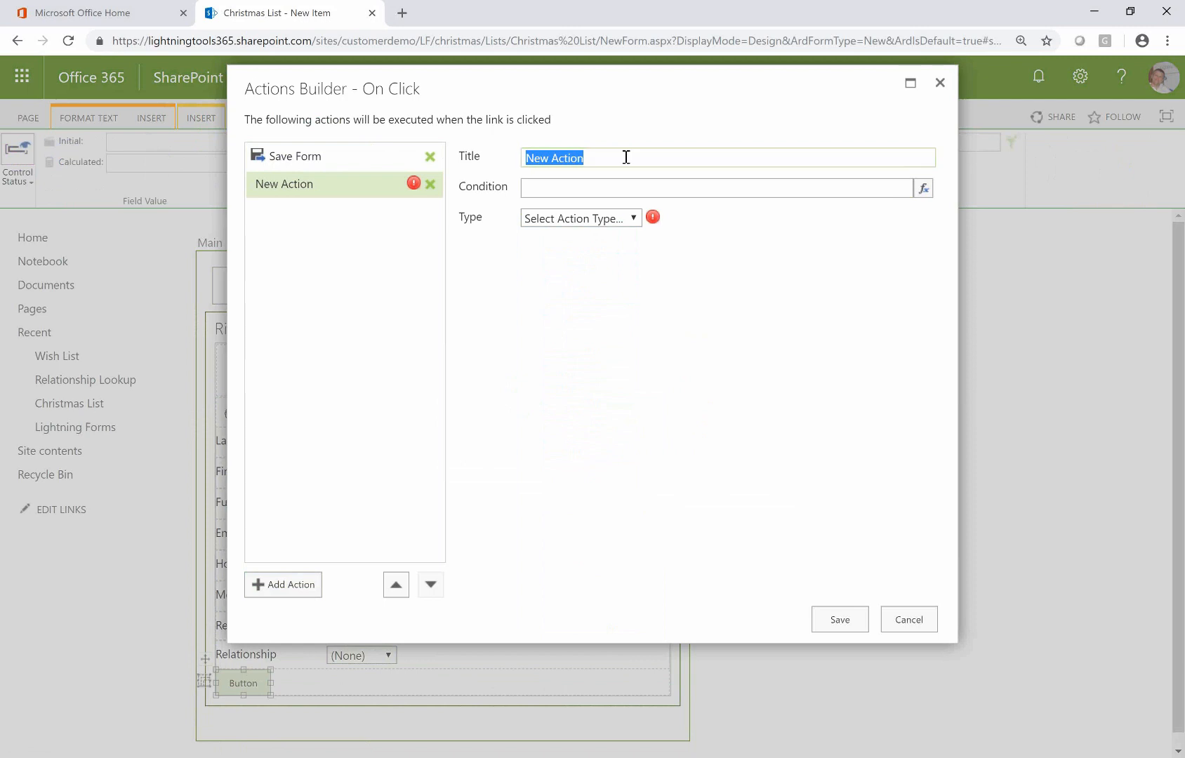
pyautogui.write('Email')
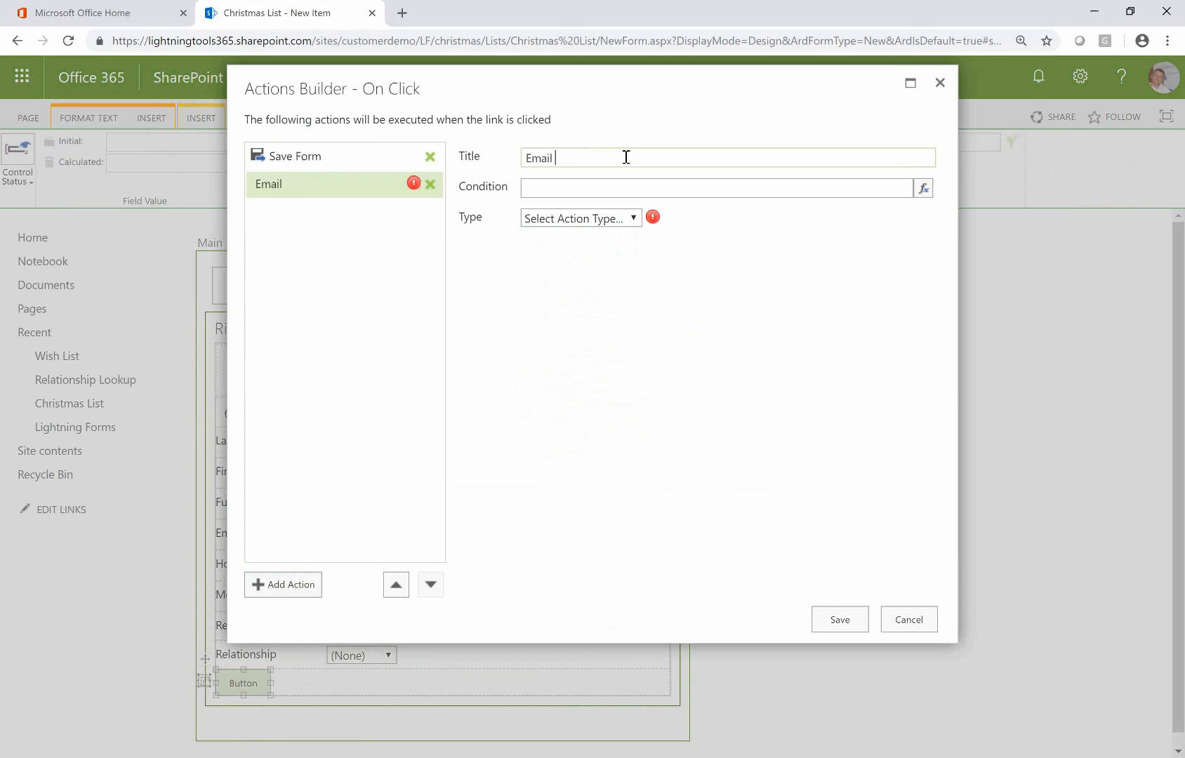
pyautogui.write(' the Person')
pyautogui.click(634, 219)
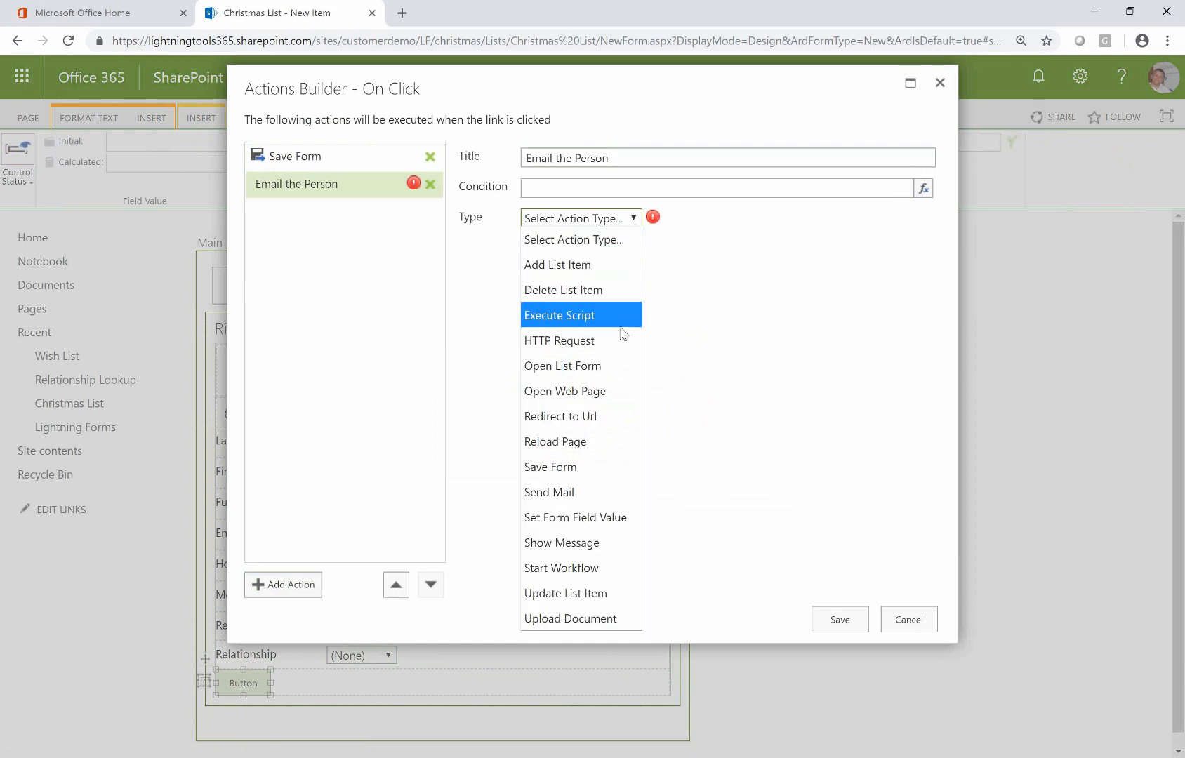
pyautogui.click(557, 493)
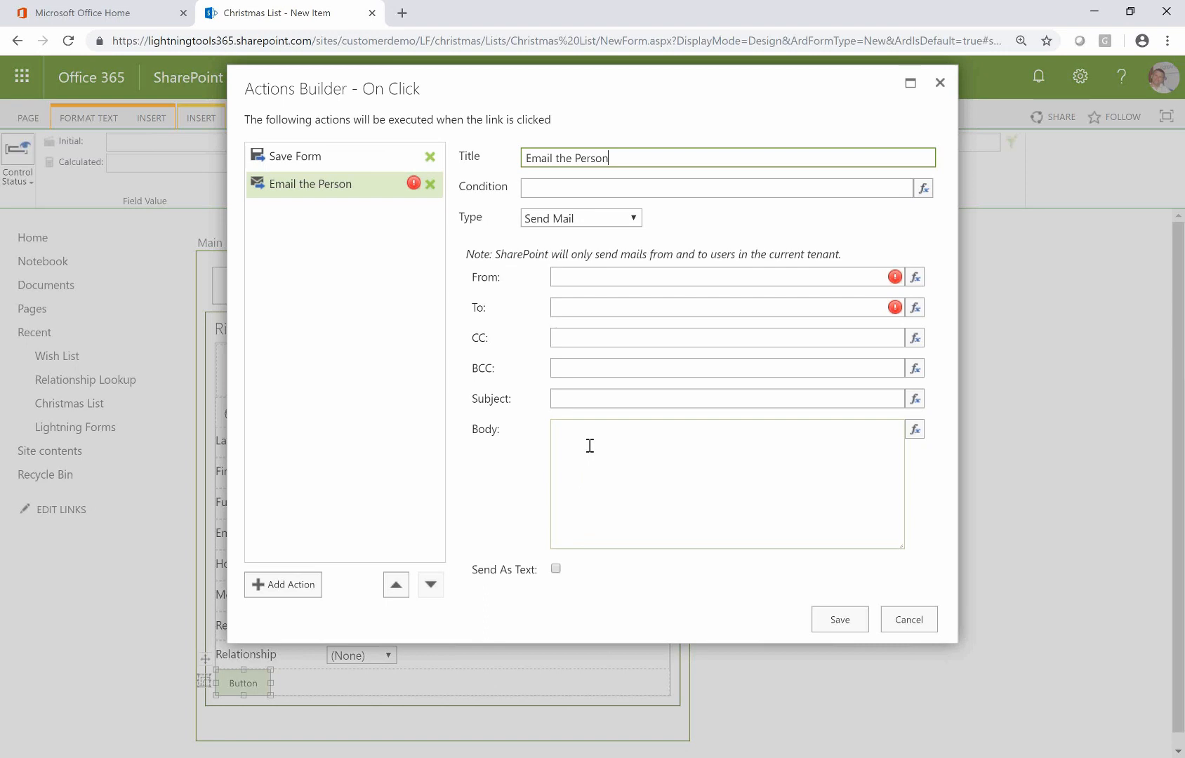
pyautogui.click(916, 277)
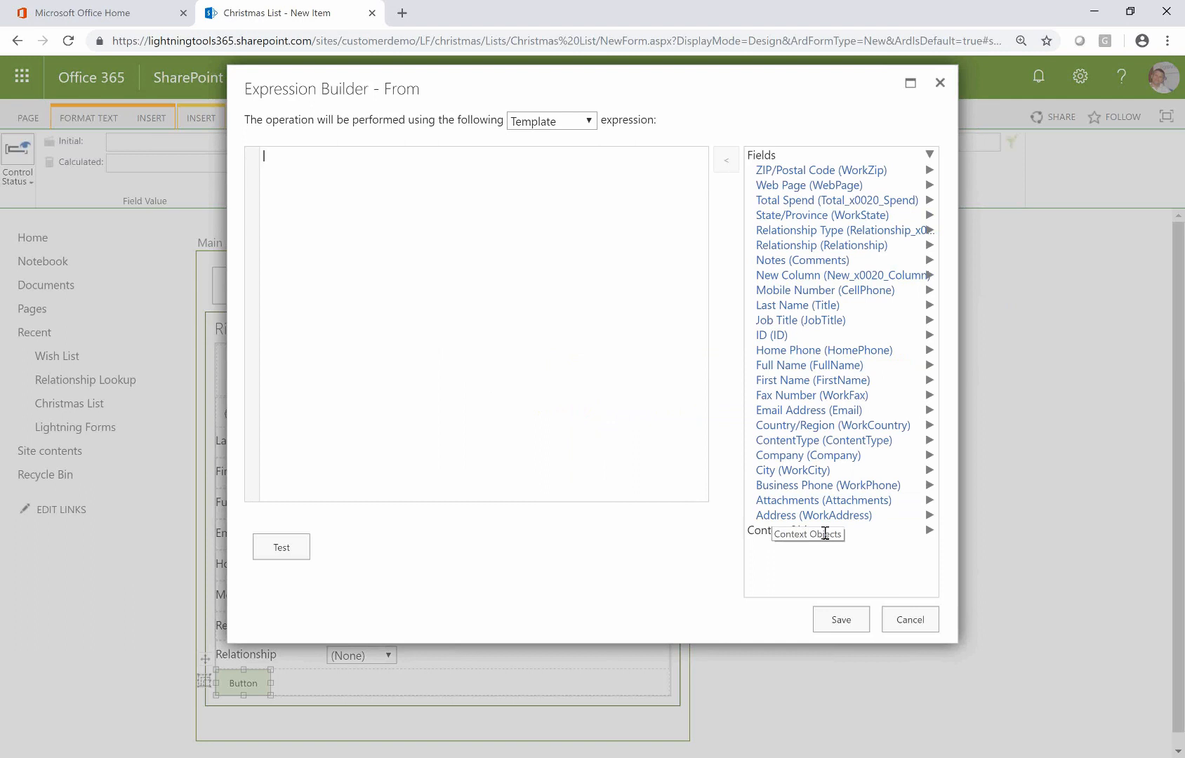
pyautogui.click(927, 532)
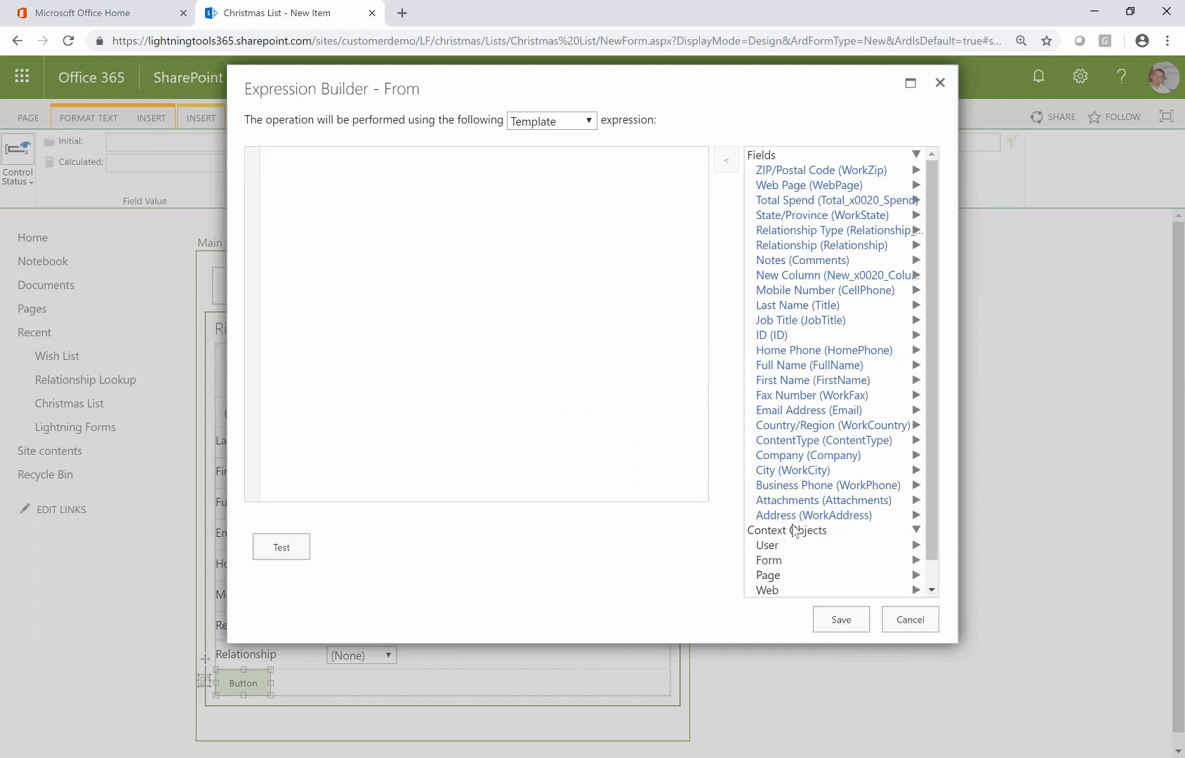
pyautogui.click(792, 547)
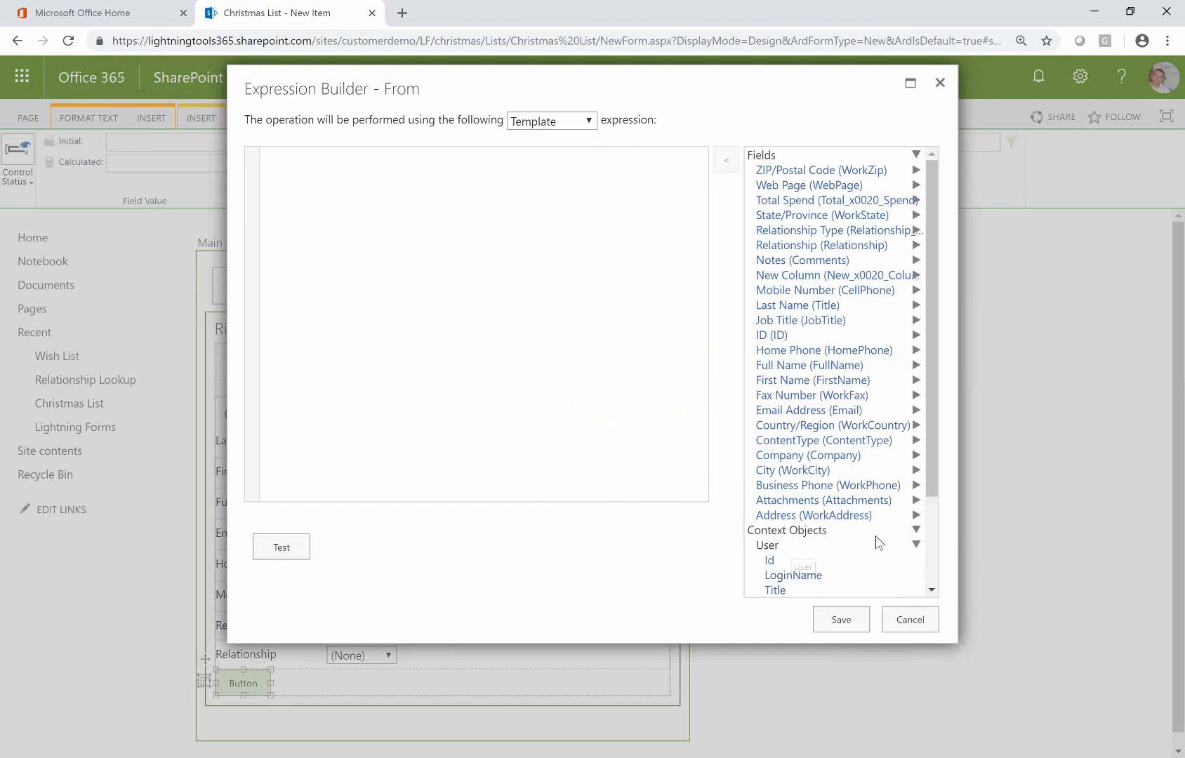
pyautogui.scroll(-3, 927, 499)
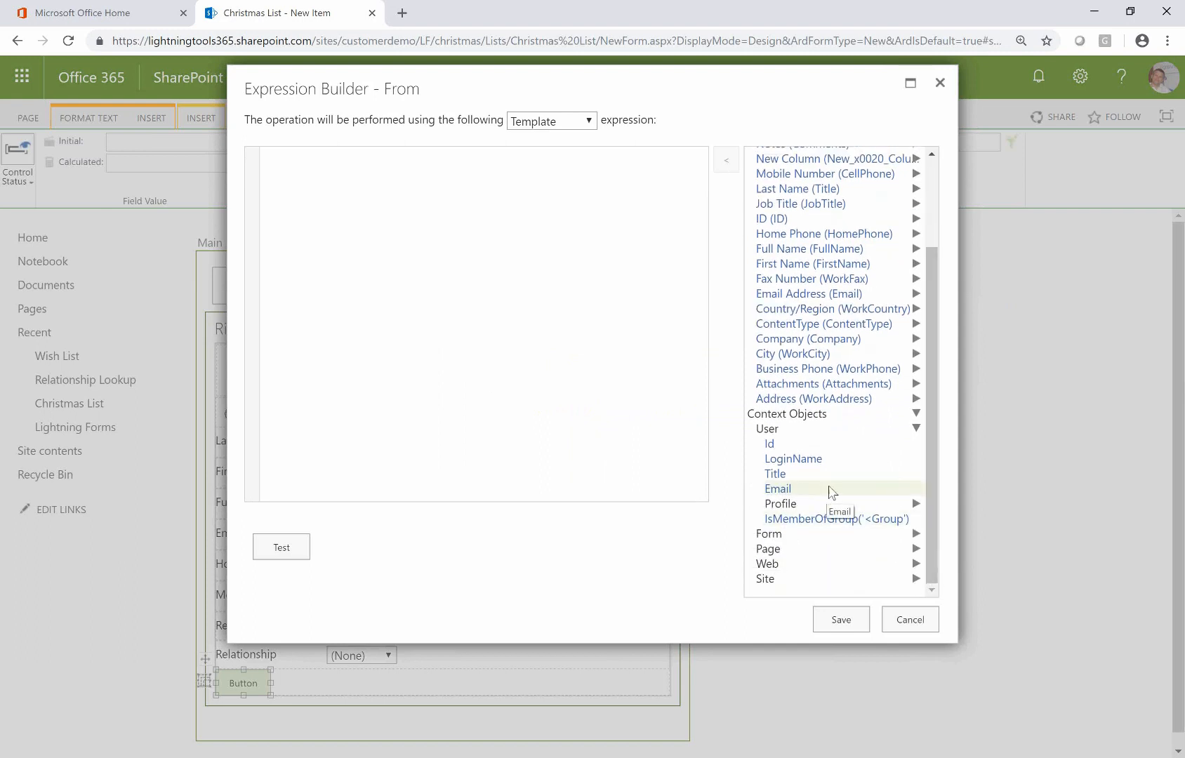
pyautogui.doubleClick(831, 491)
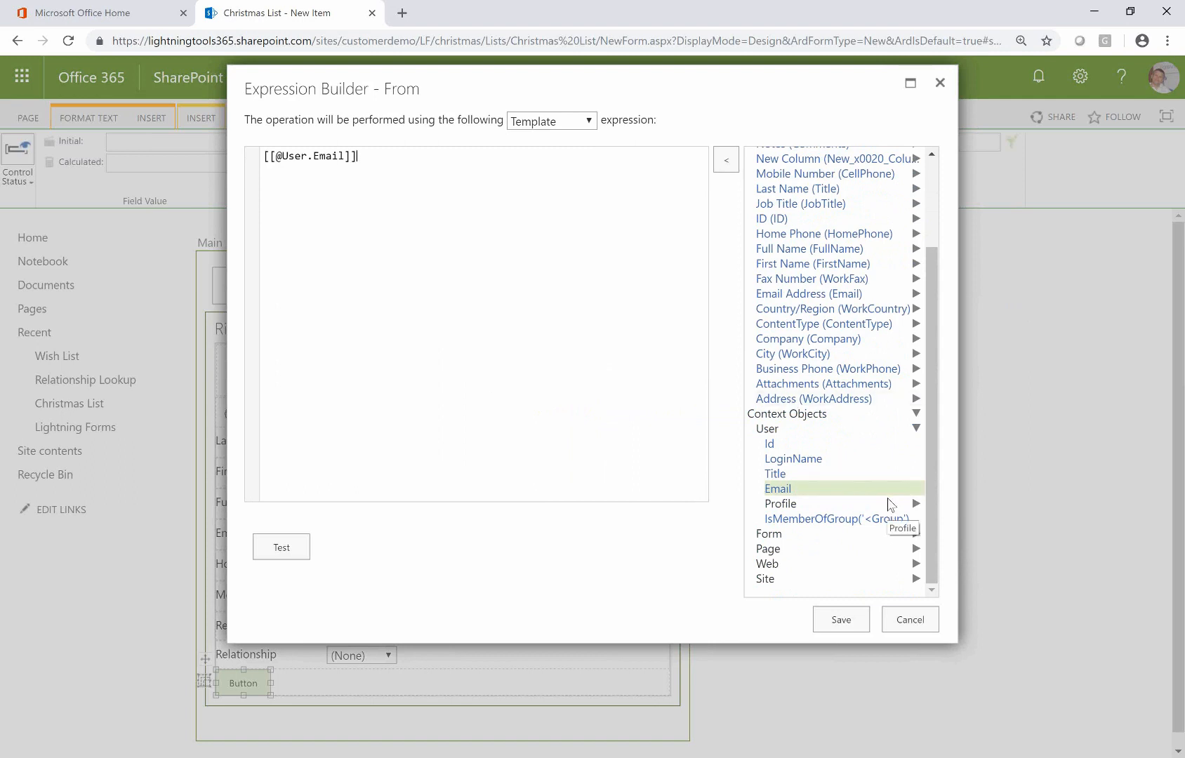
pyautogui.click(840, 620)
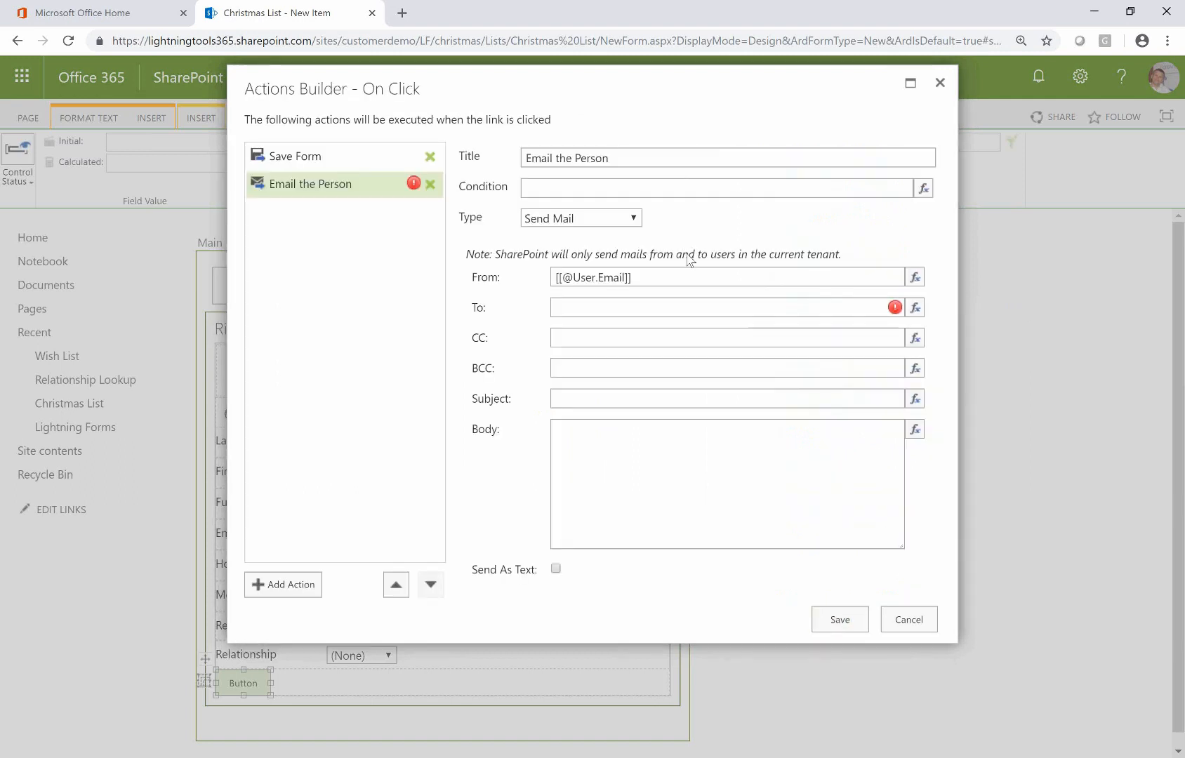
# Set the recipient address to the form's Email Address field, [[Email]]
pyautogui.click(913, 309)
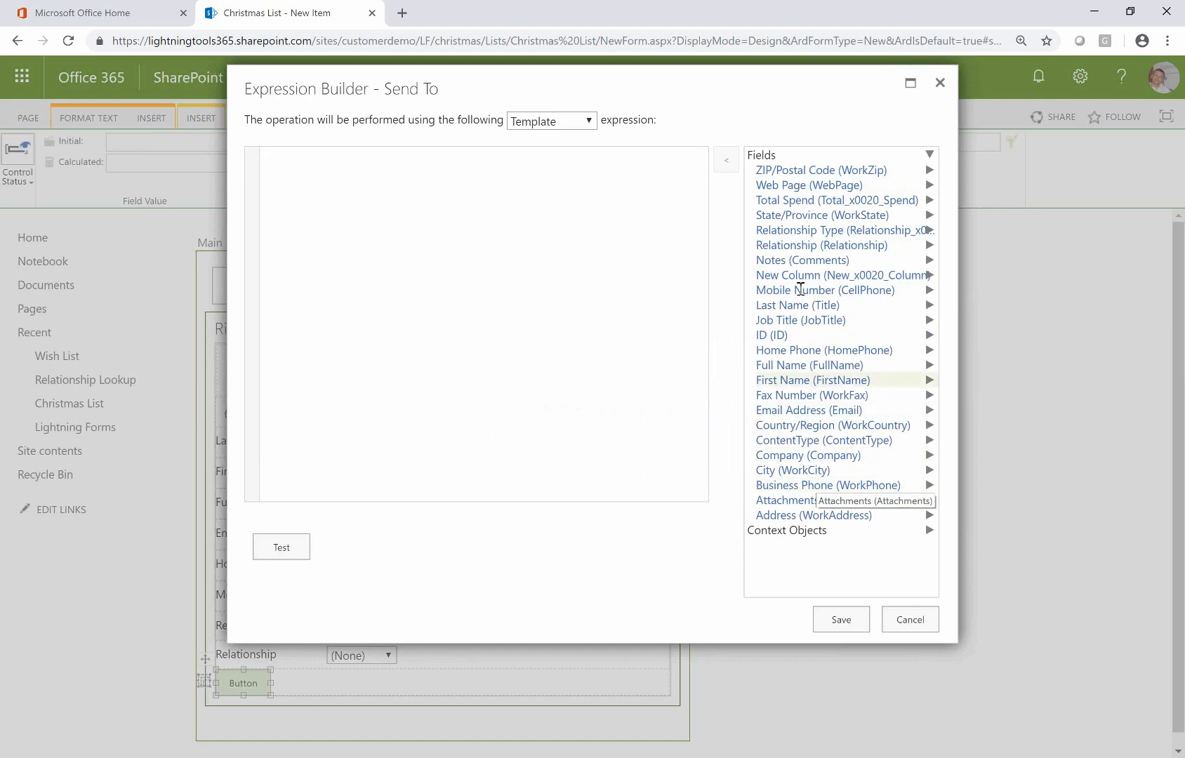
pyautogui.doubleClick(890, 411)
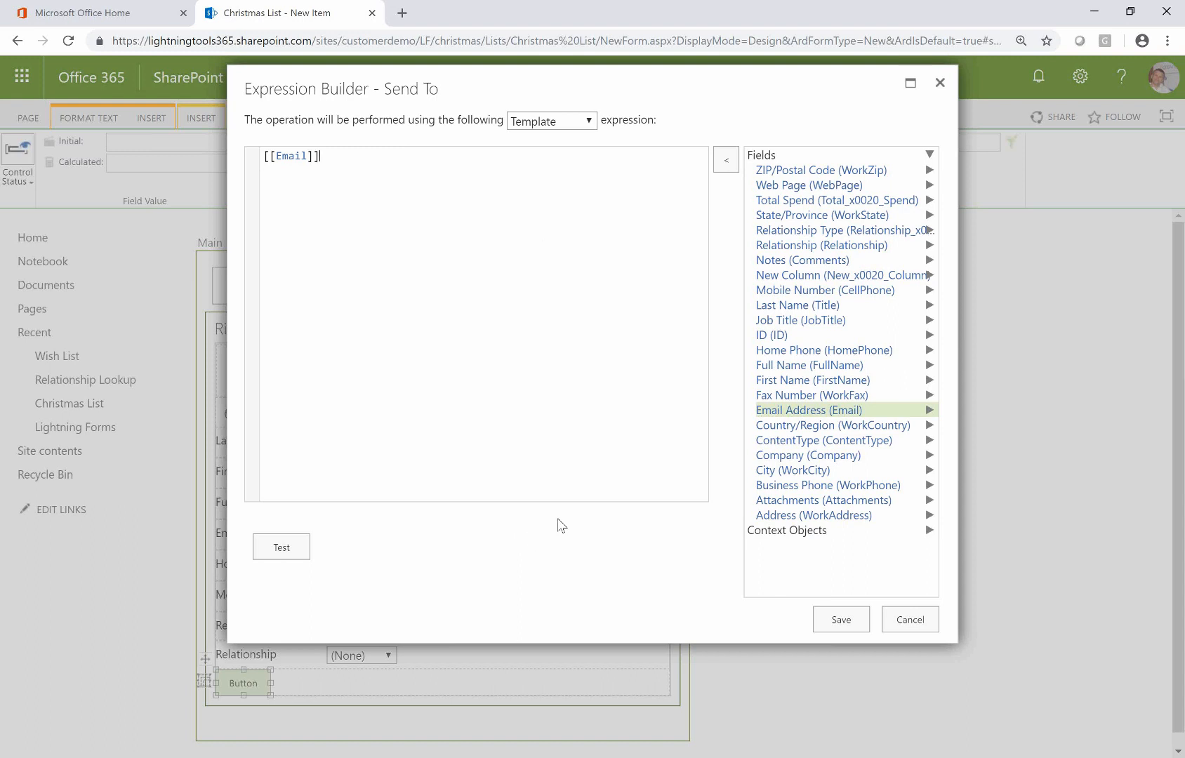
pyautogui.click(839, 620)
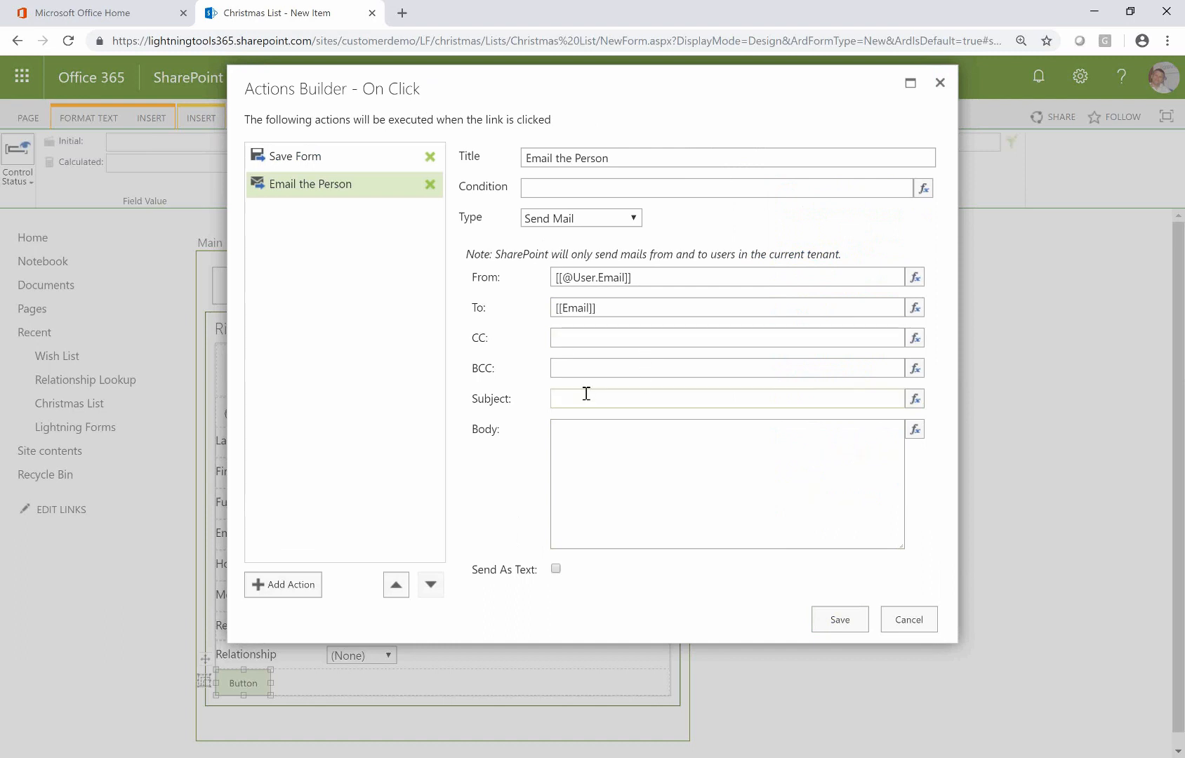
# Give the email subject 'Your Gift' and a body greeting [[FirstName]] with 'you a gift, so you better buy me'
pyautogui.click(608, 397)
pyautogui.click(744, 446)
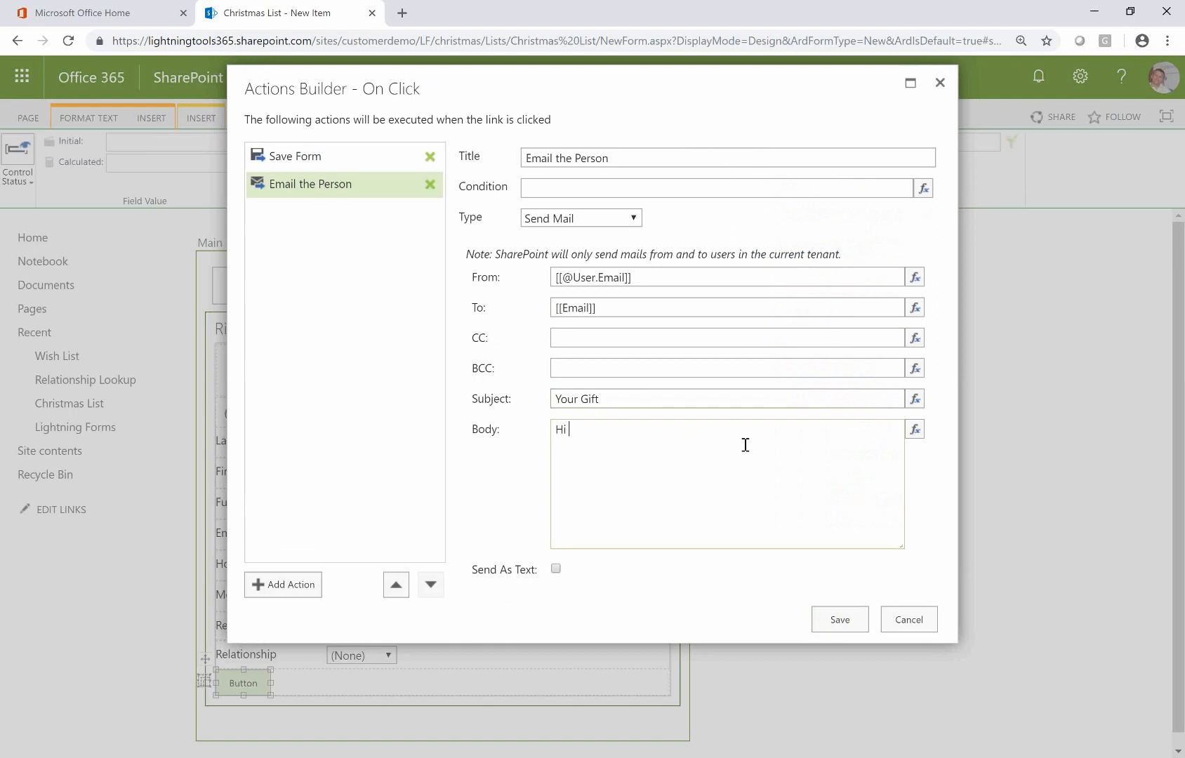
pyautogui.click(914, 430)
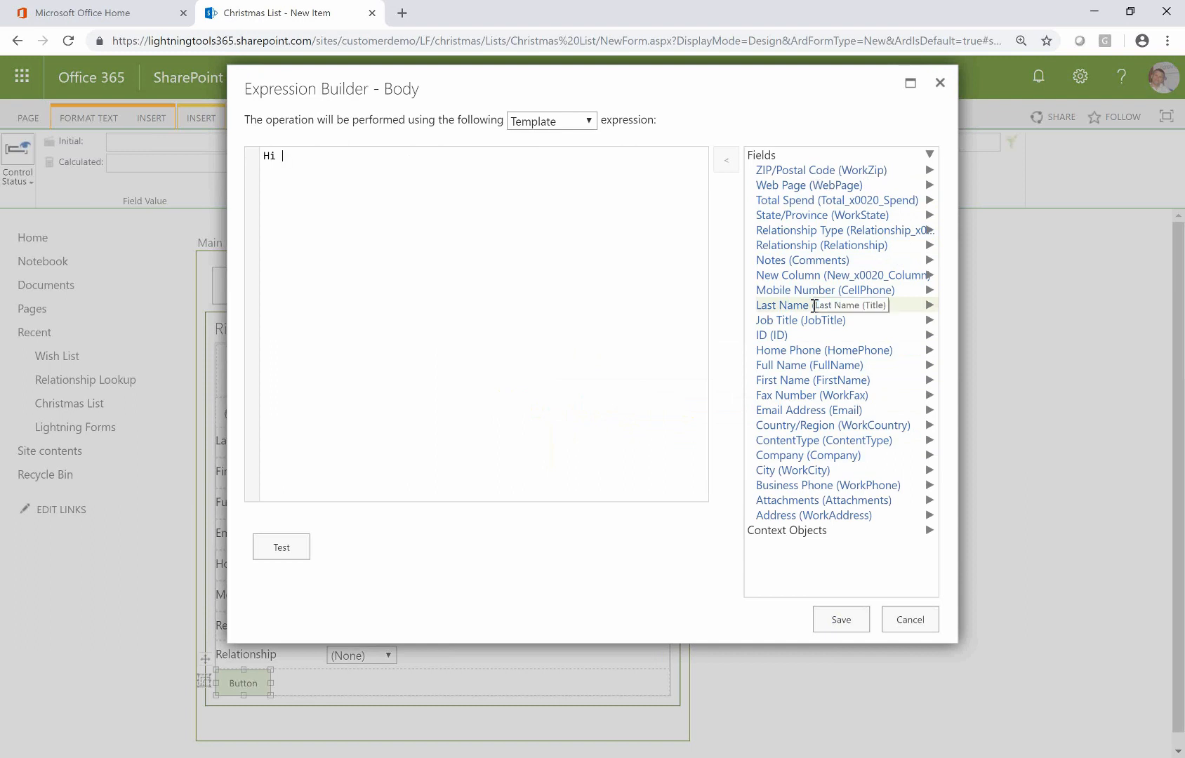
pyautogui.doubleClick(796, 380)
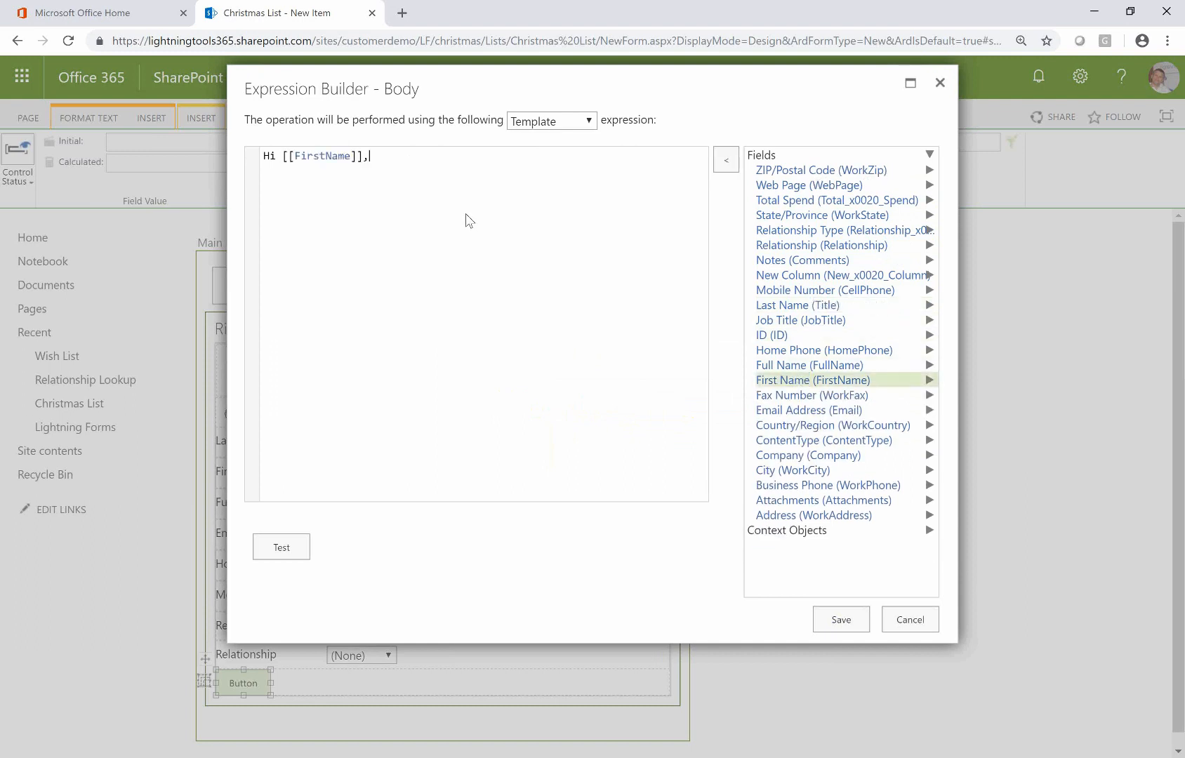
pyautogui.click(841, 621)
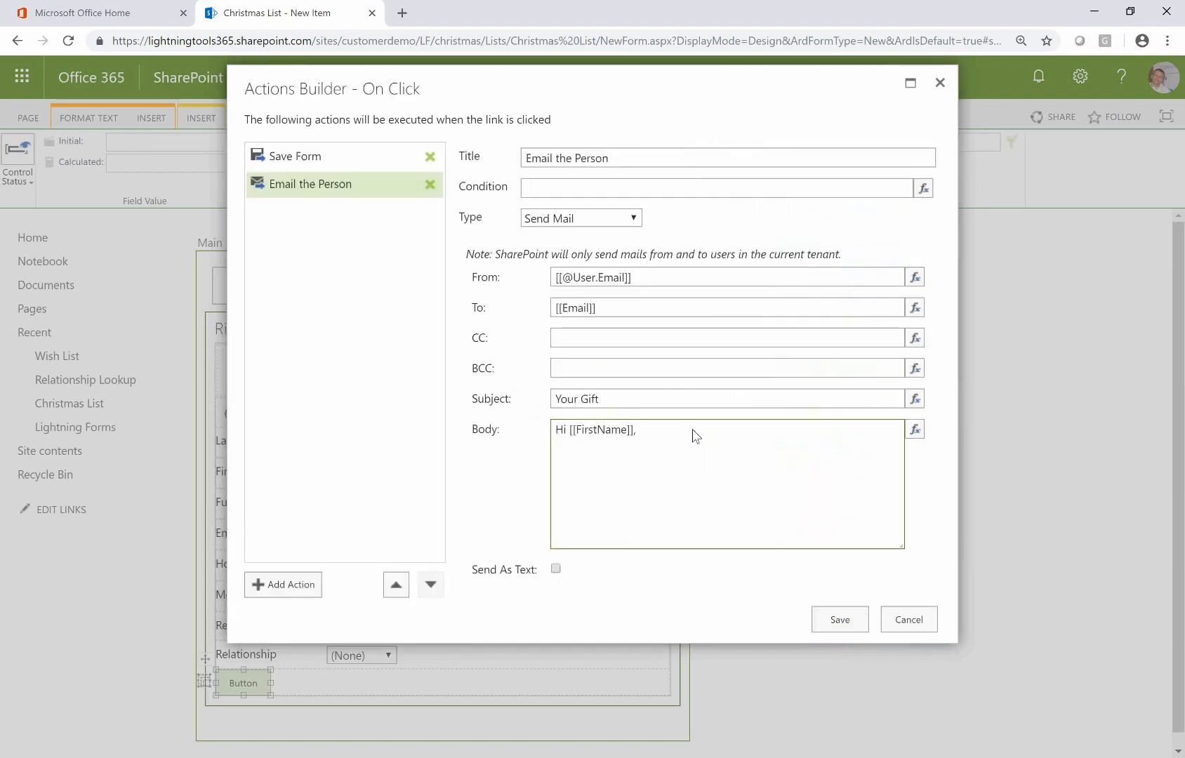
pyautogui.write('you a gi')
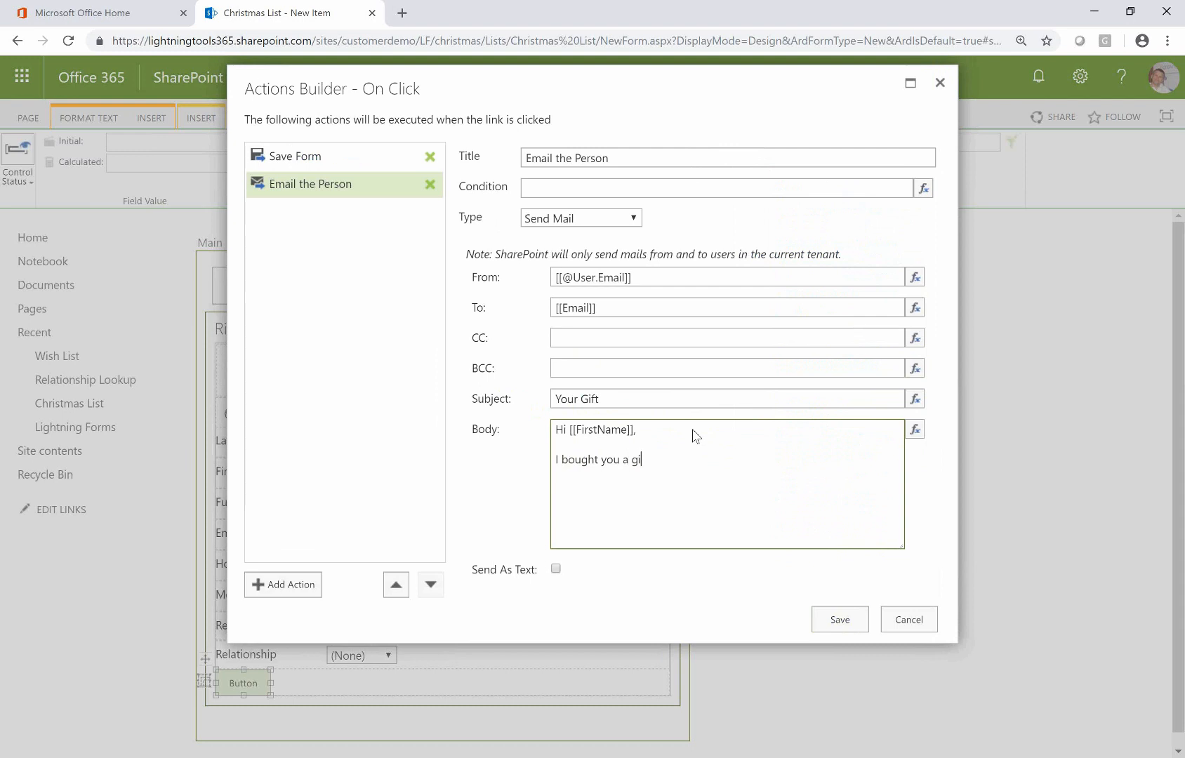
pyautogui.write('ft, so you better buy me one!')
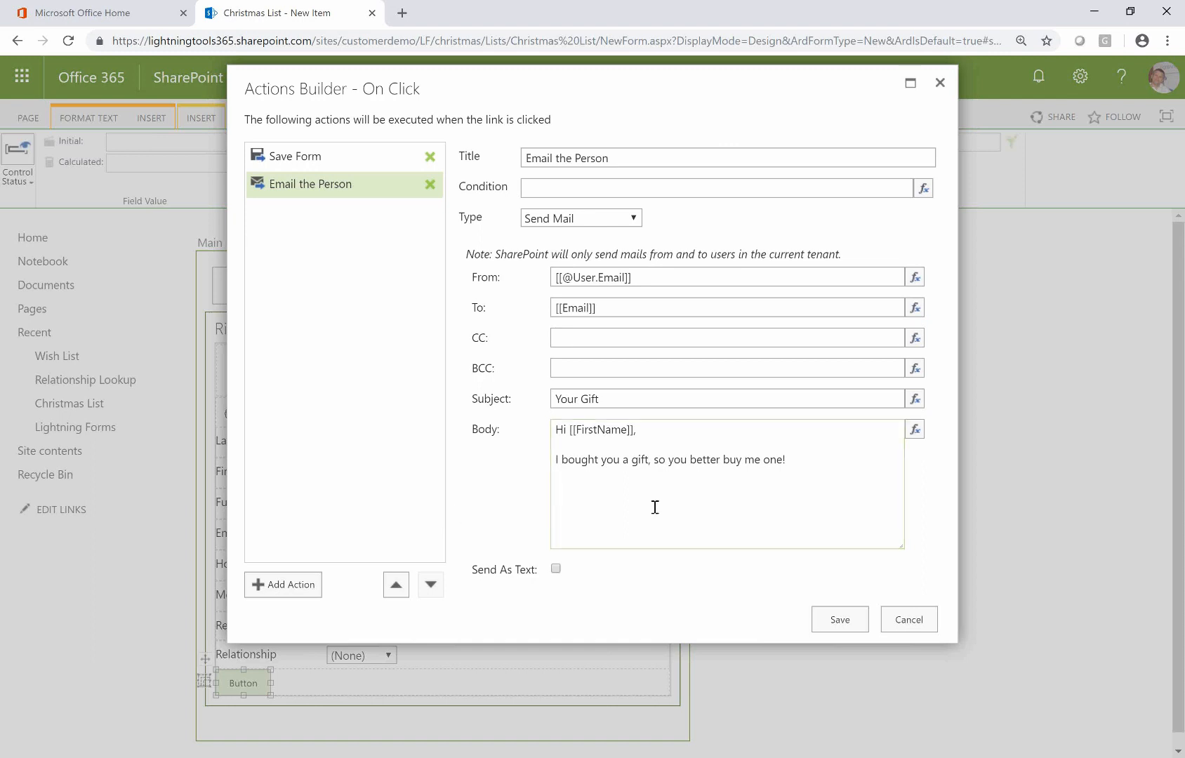
# Add a third action named 'Submitted' that shows its message as a status banner
pyautogui.click(301, 584)
pyautogui.click(594, 160)
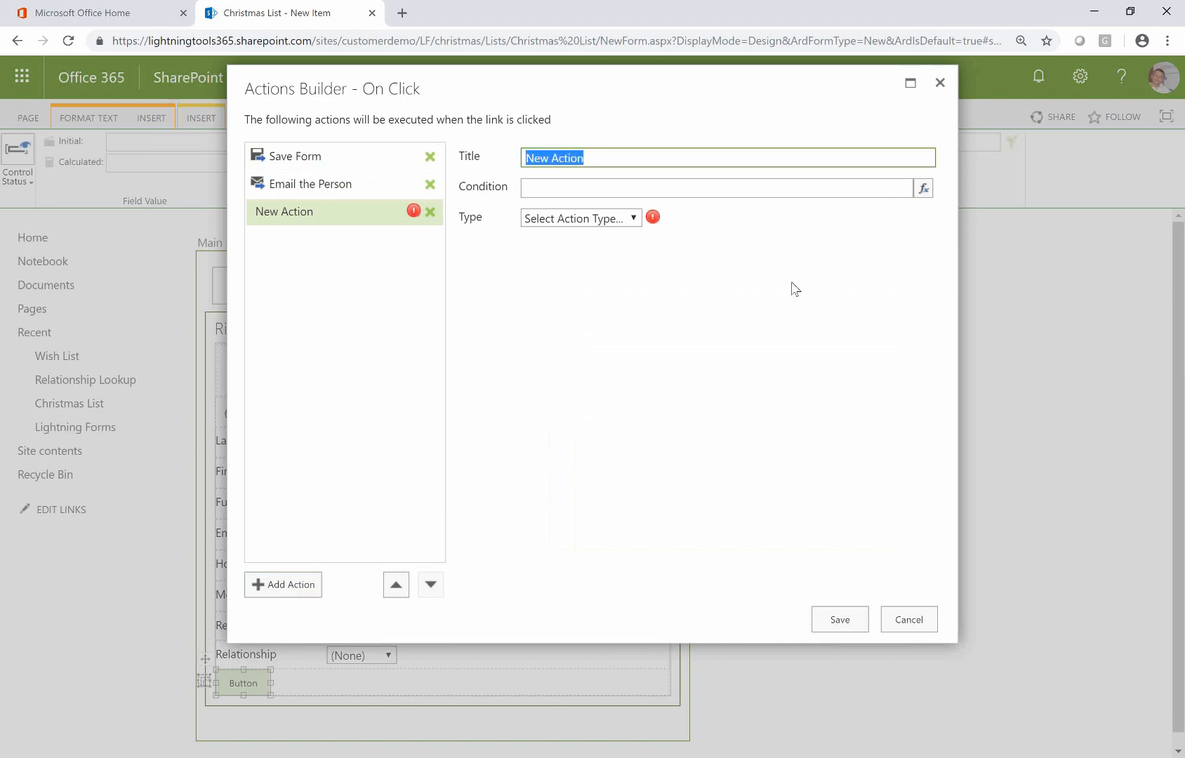
pyautogui.write('Su')
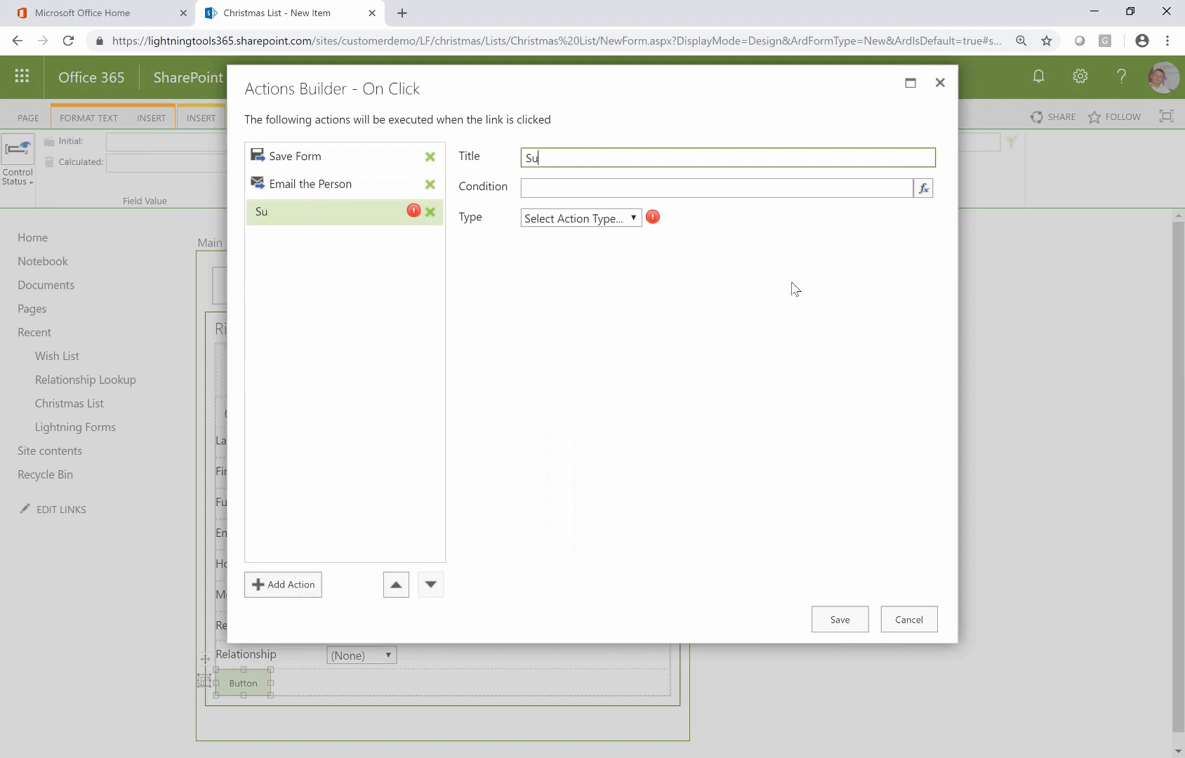
pyautogui.write('bmitted')
pyautogui.click(543, 221)
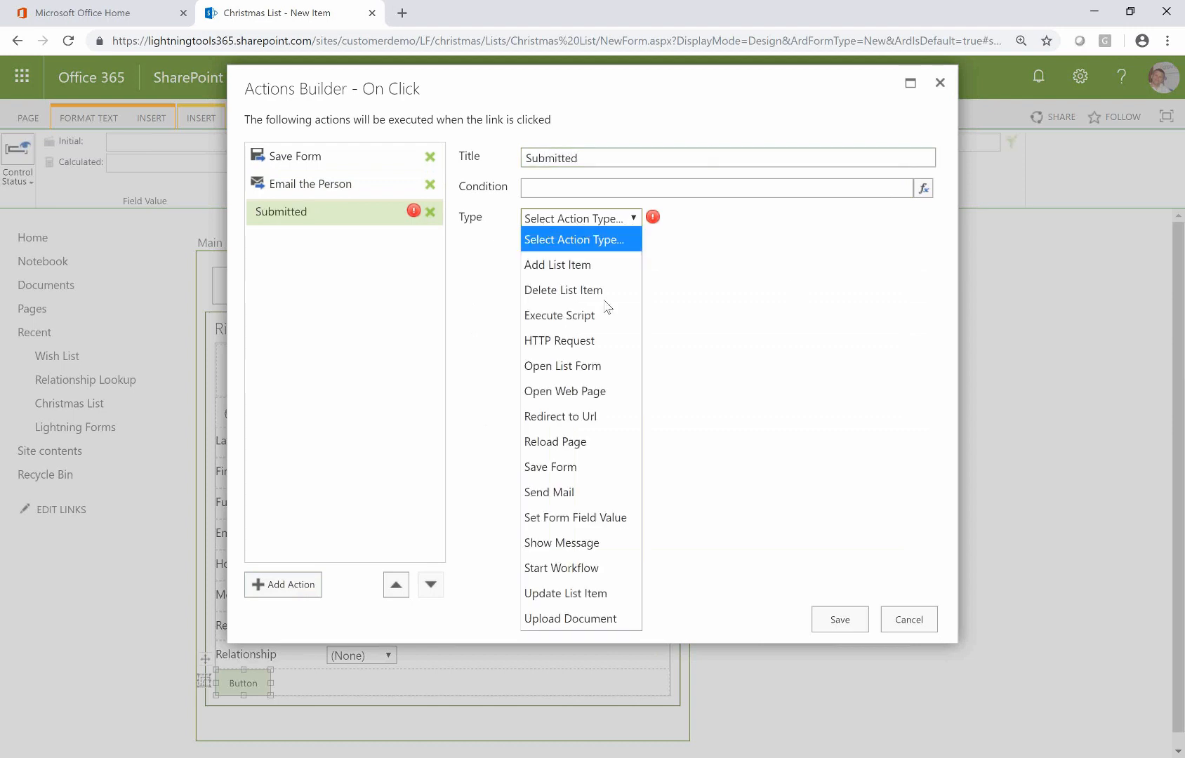
pyautogui.click(569, 542)
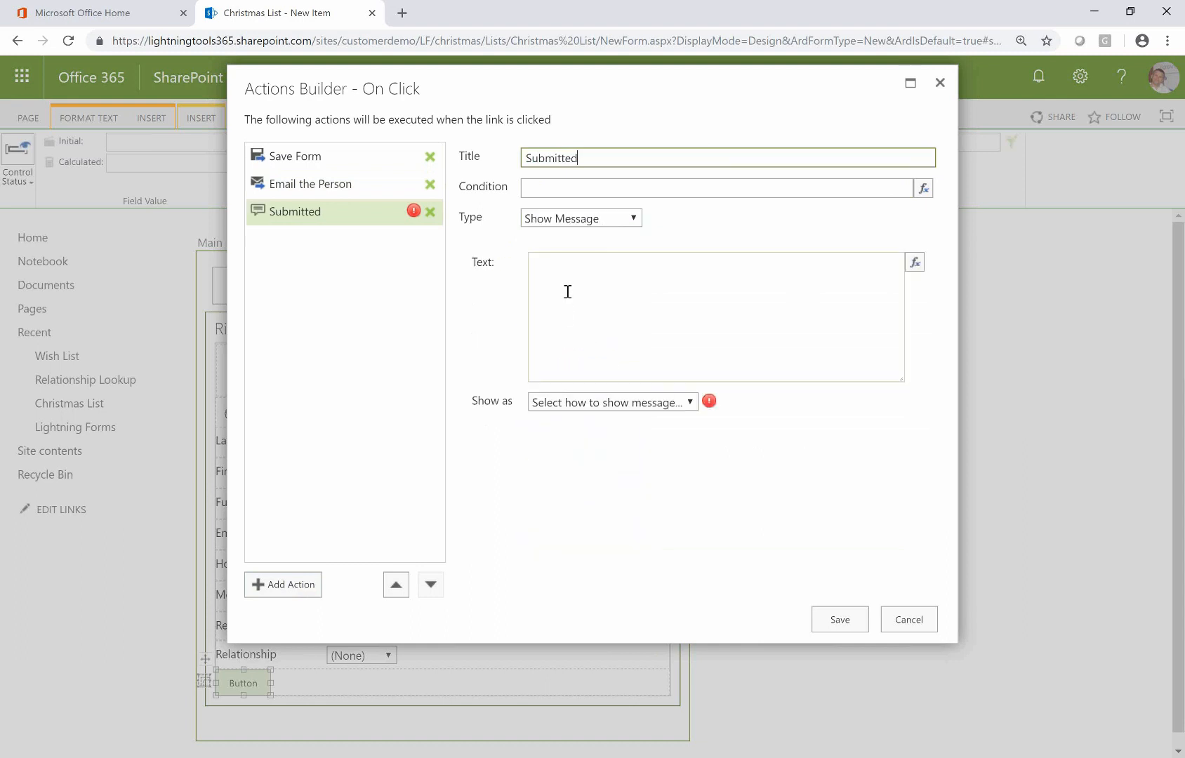
pyautogui.click(599, 323)
pyautogui.click(657, 402)
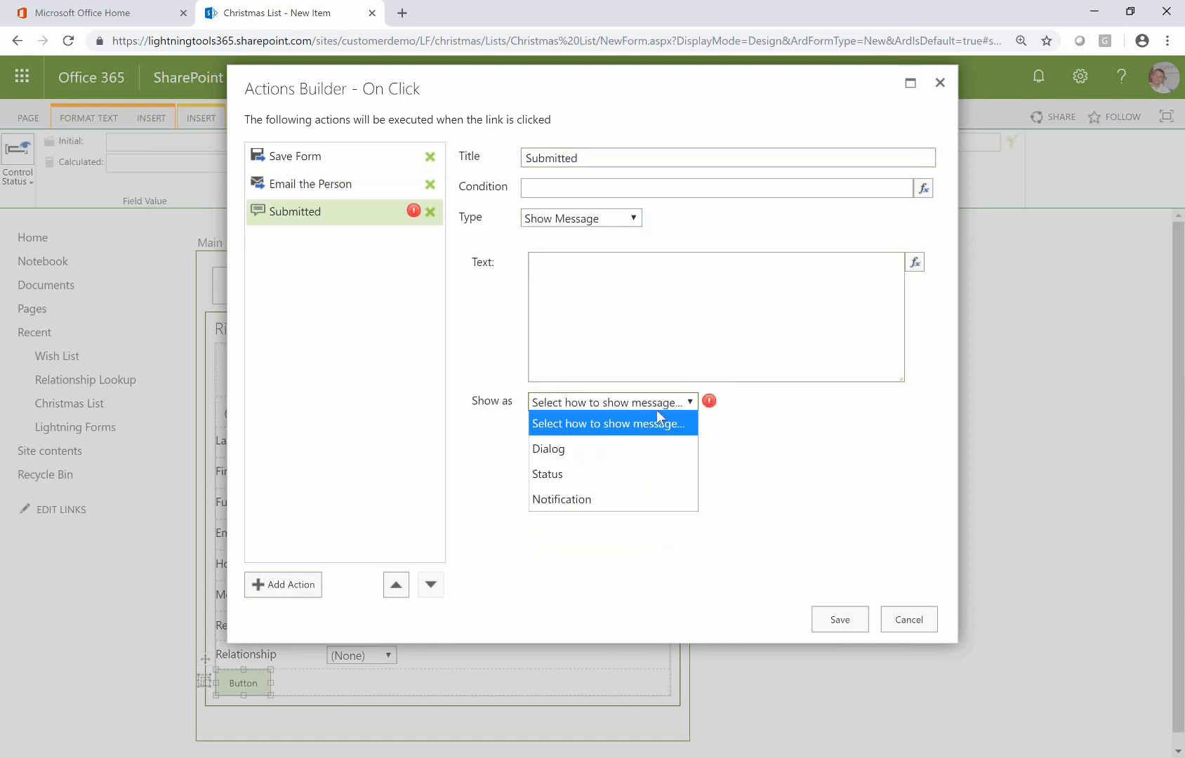
pyautogui.click(606, 475)
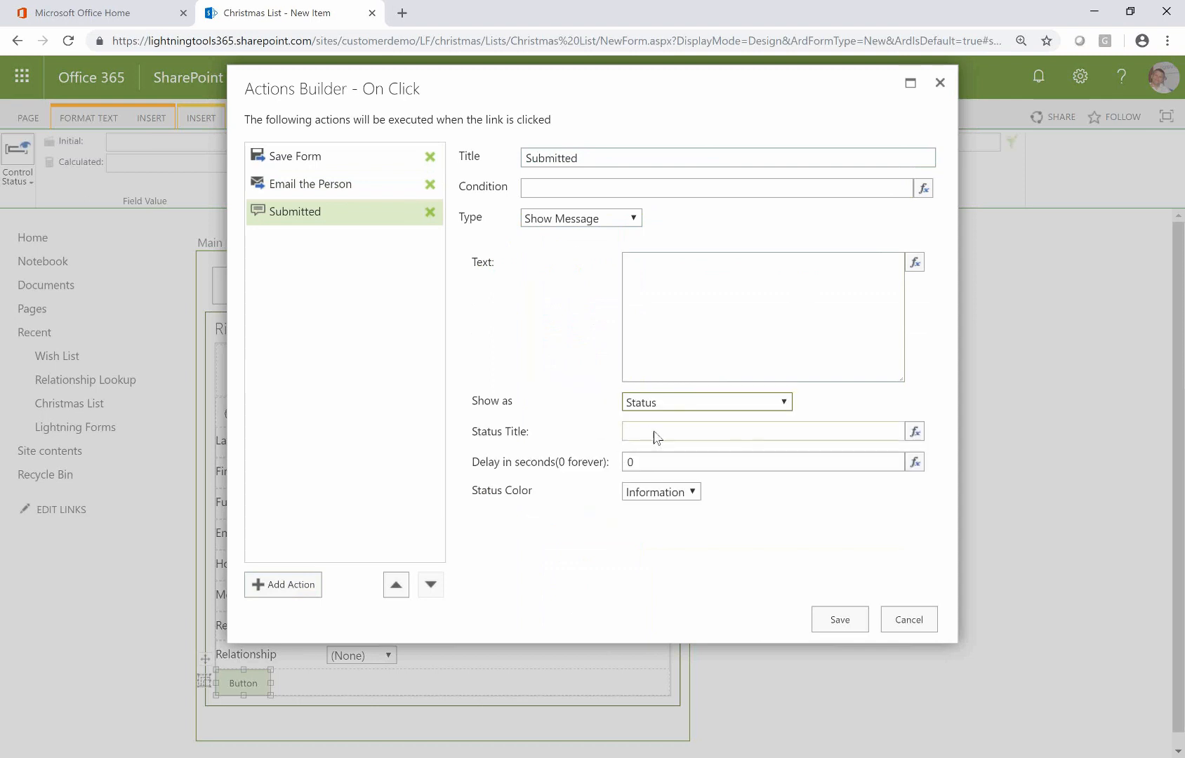
# Set a Success status reading 'Well done, you submitted an item!', title 'Success', delay 10, then add another action
pyautogui.click(687, 493)
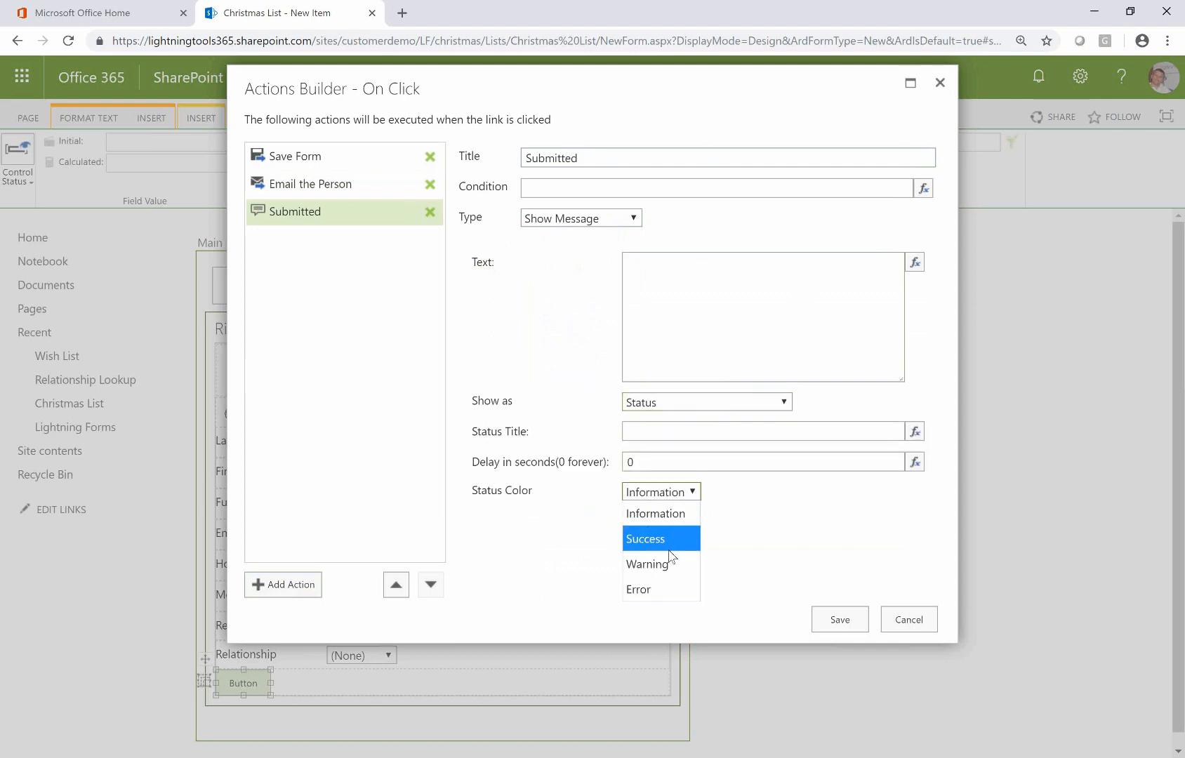
pyautogui.click(672, 542)
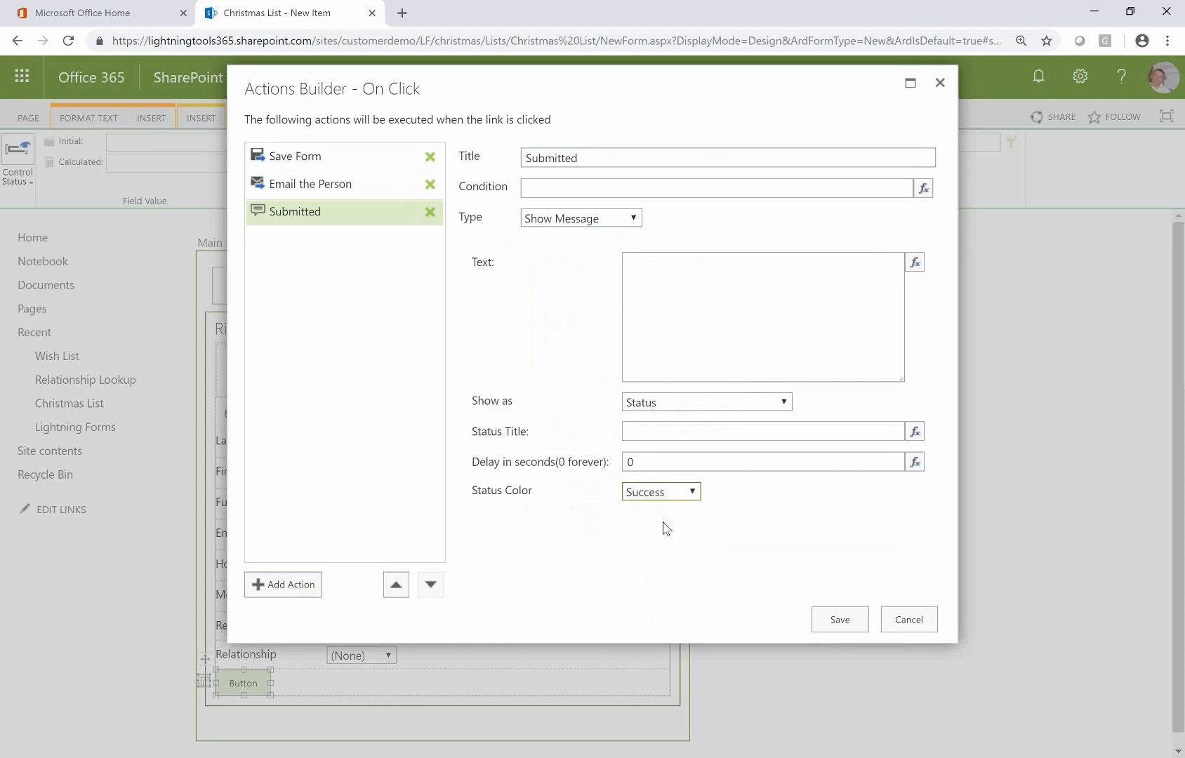
pyautogui.click(706, 352)
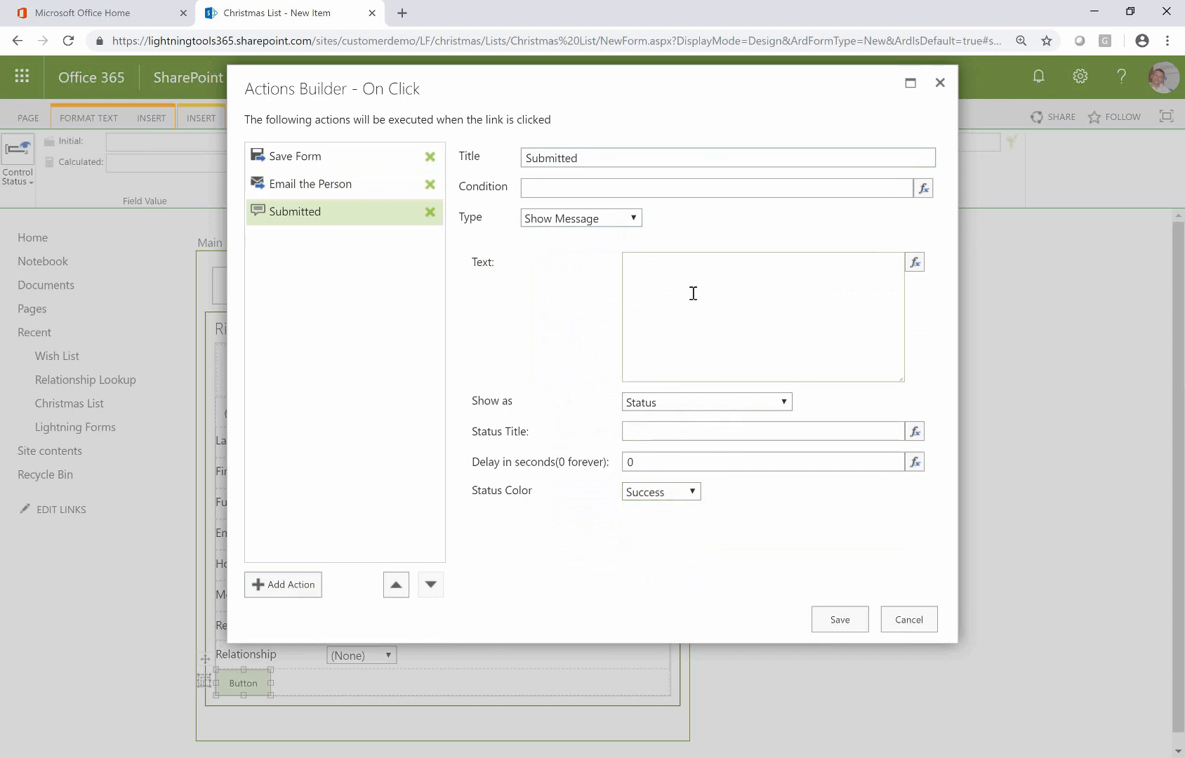
pyautogui.write('Well done, you submitted an item!')
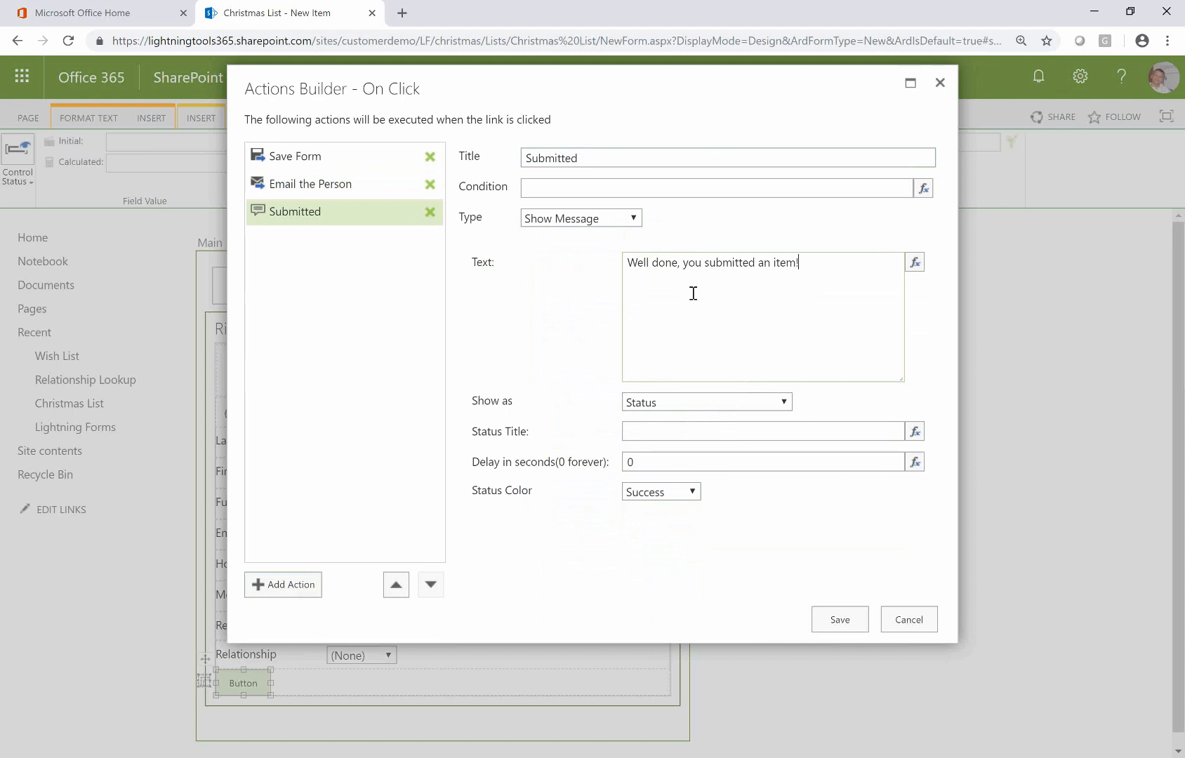
pyautogui.click(707, 435)
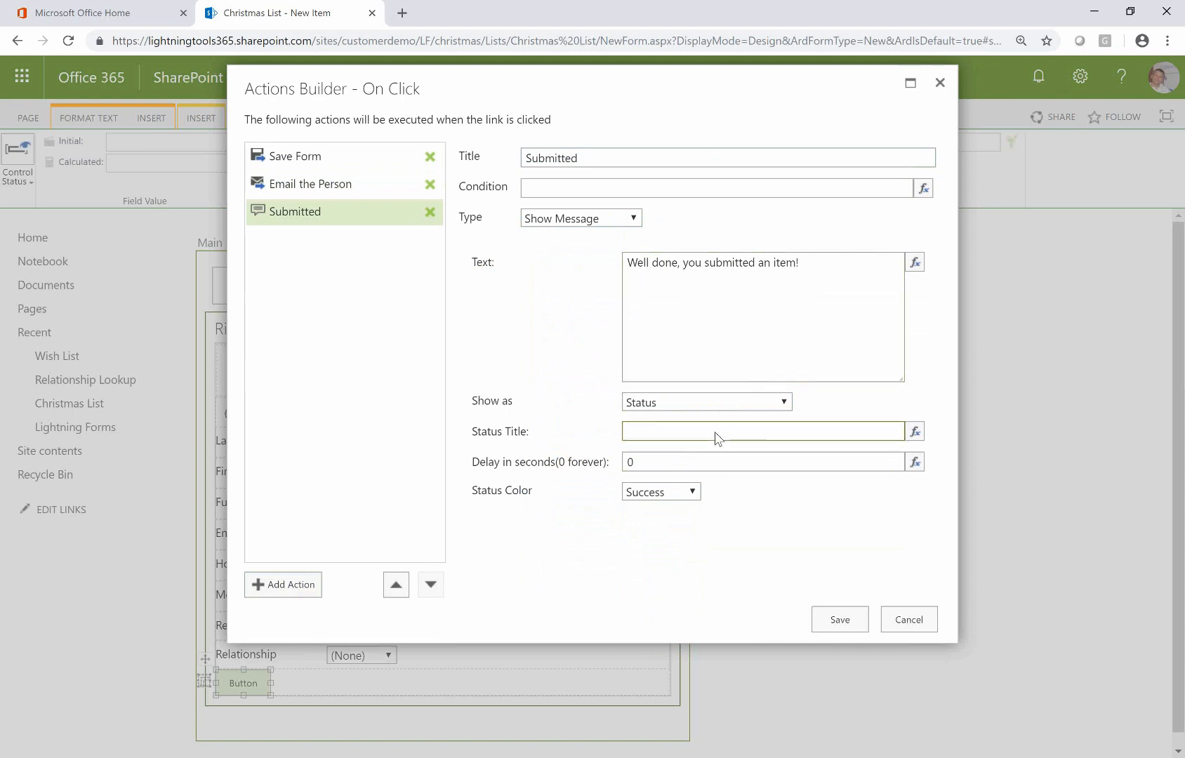
pyautogui.write('Success')
pyautogui.click(853, 461)
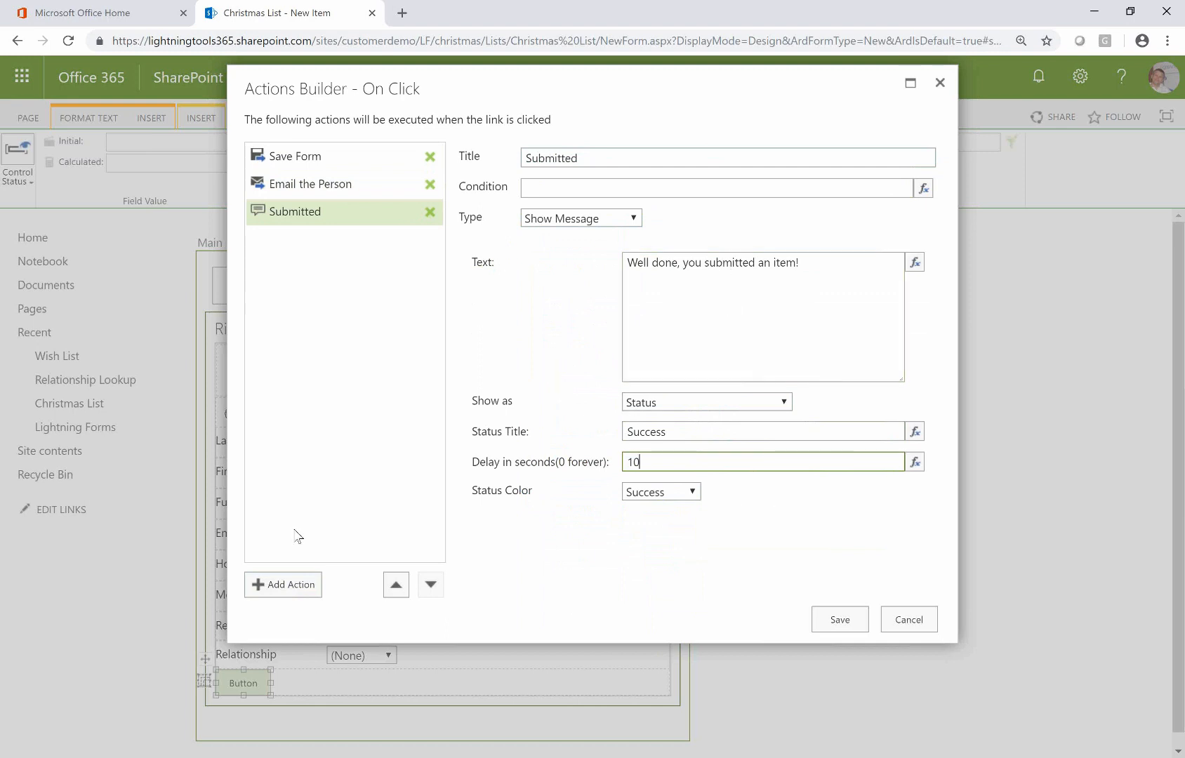
pyautogui.click(295, 586)
pyautogui.click(617, 221)
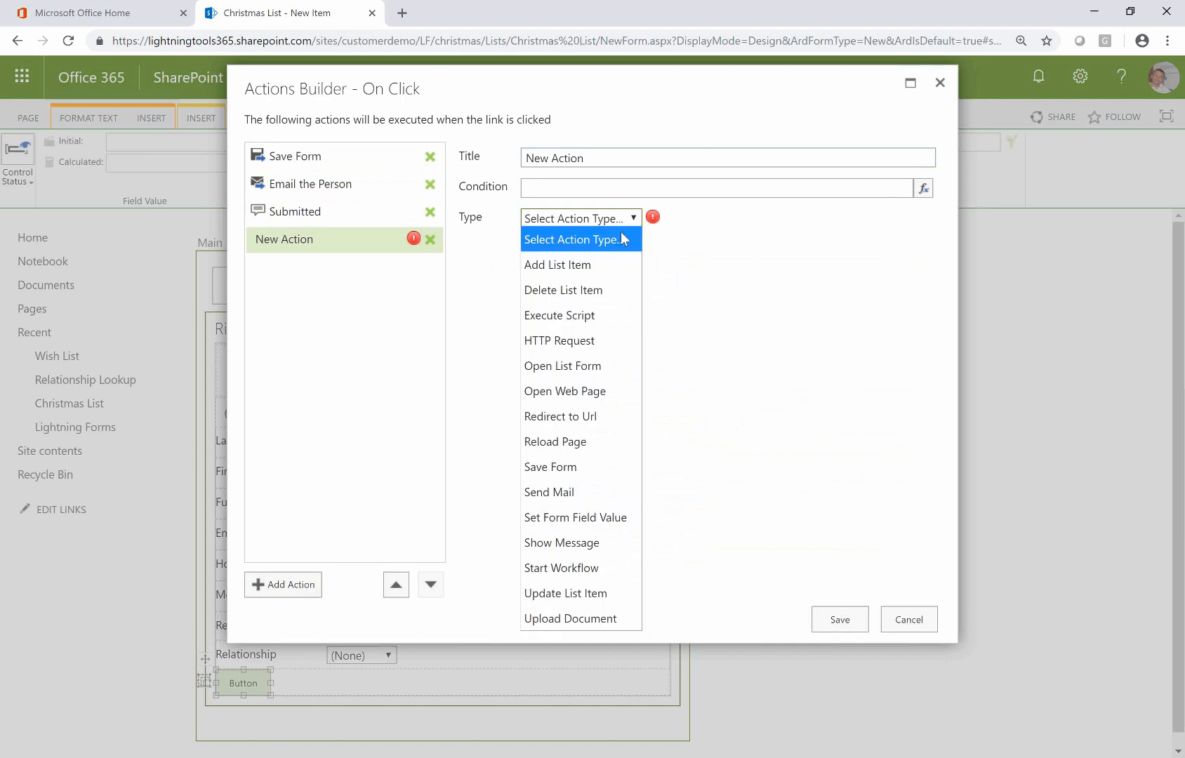
# Make the new action Add List Item, targeting the Wish List on the current site
pyautogui.click(608, 265)
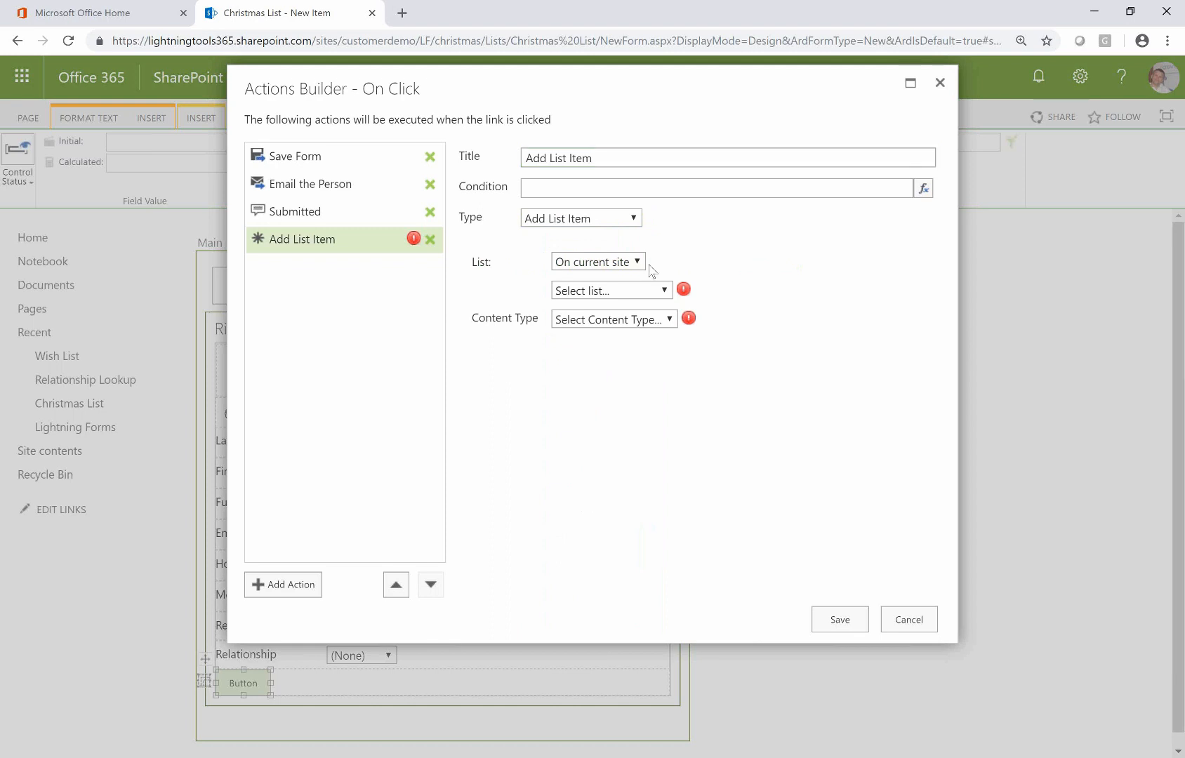
pyautogui.click(624, 262)
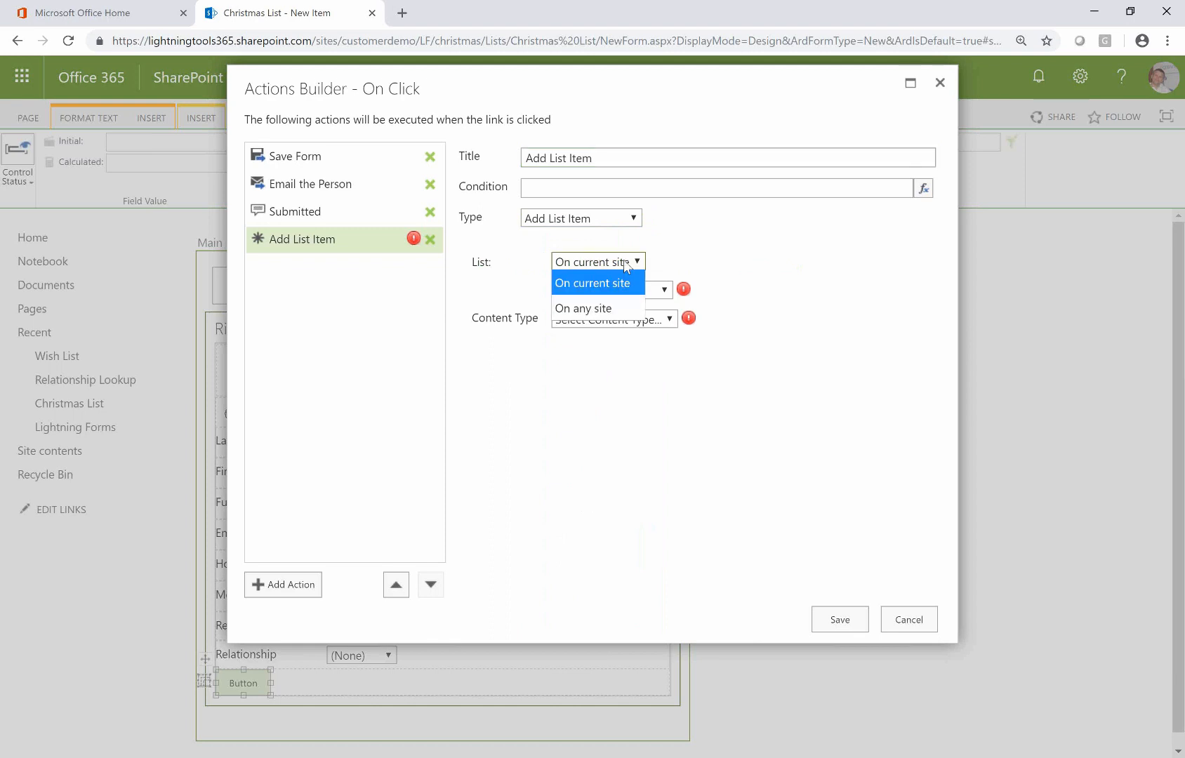
pyautogui.click(746, 260)
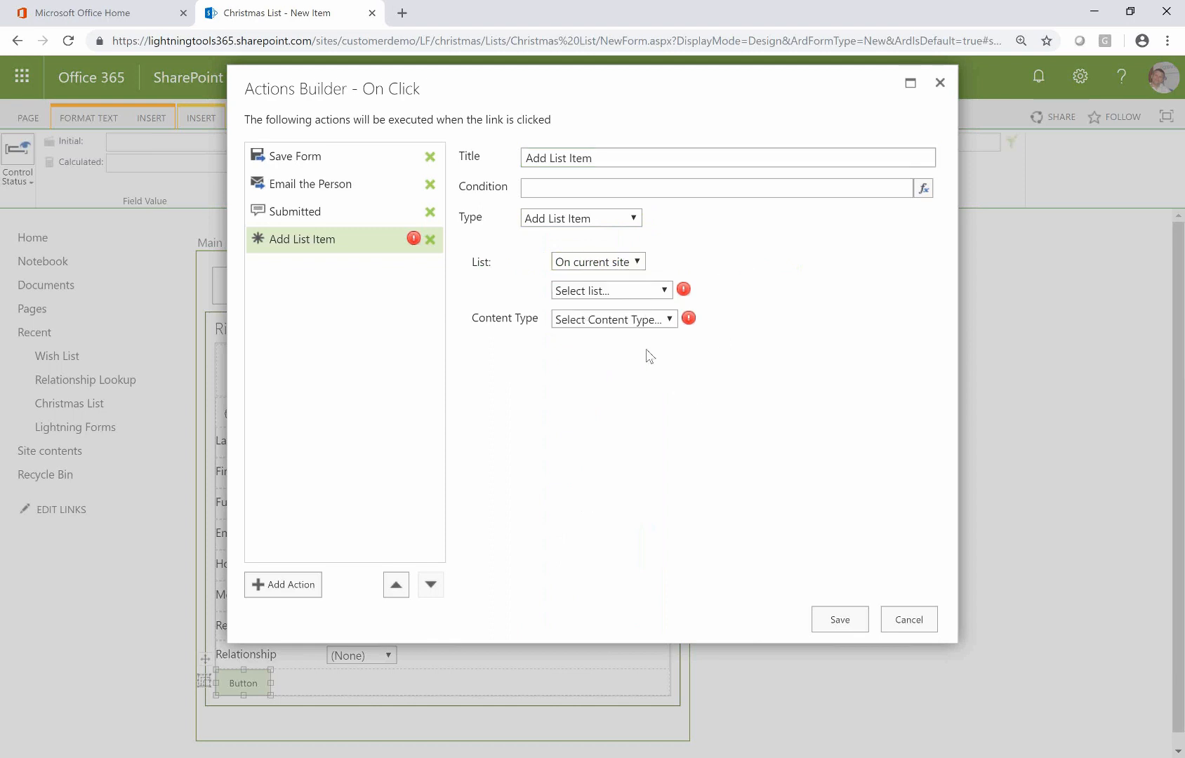
pyautogui.click(622, 291)
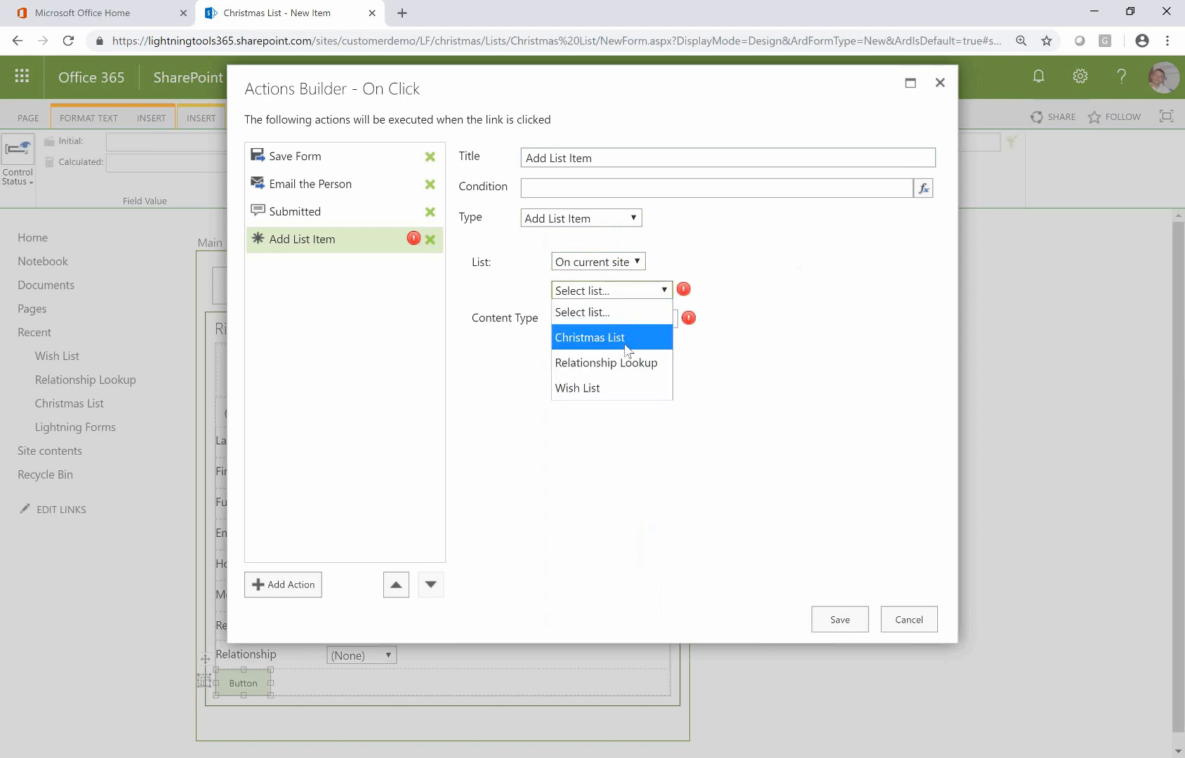
pyautogui.click(635, 389)
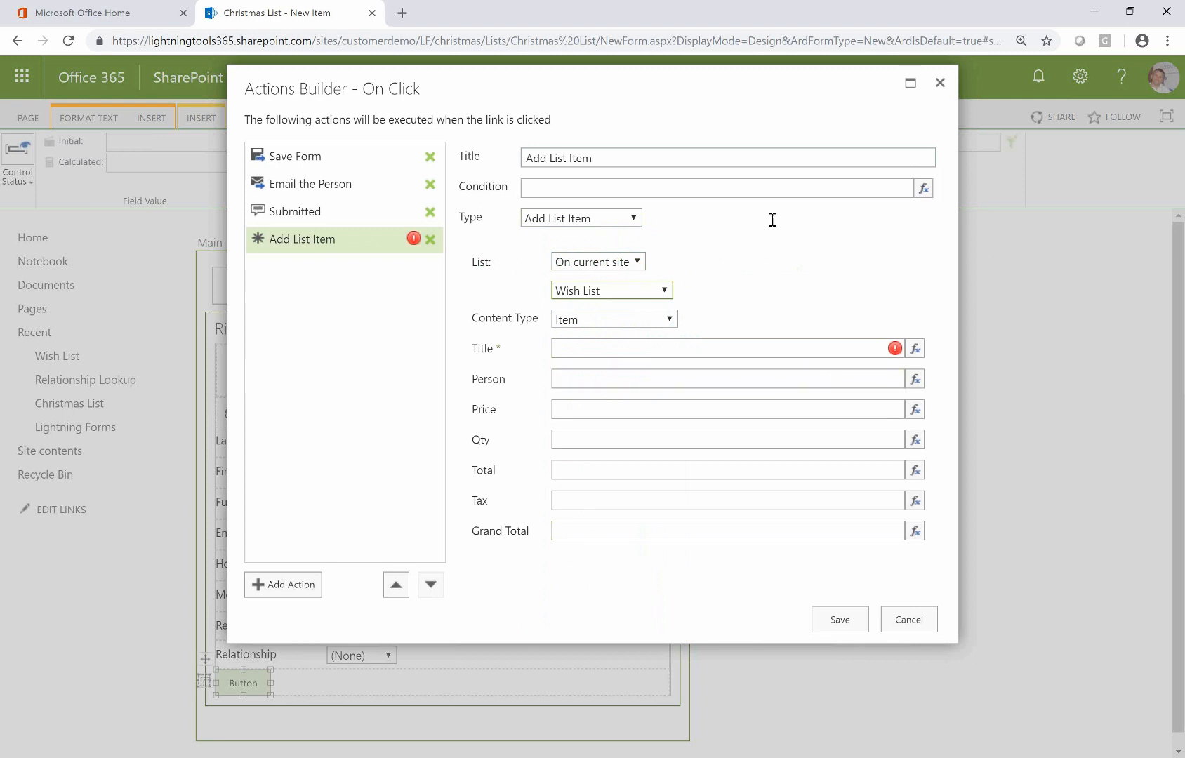
pyautogui.click(620, 221)
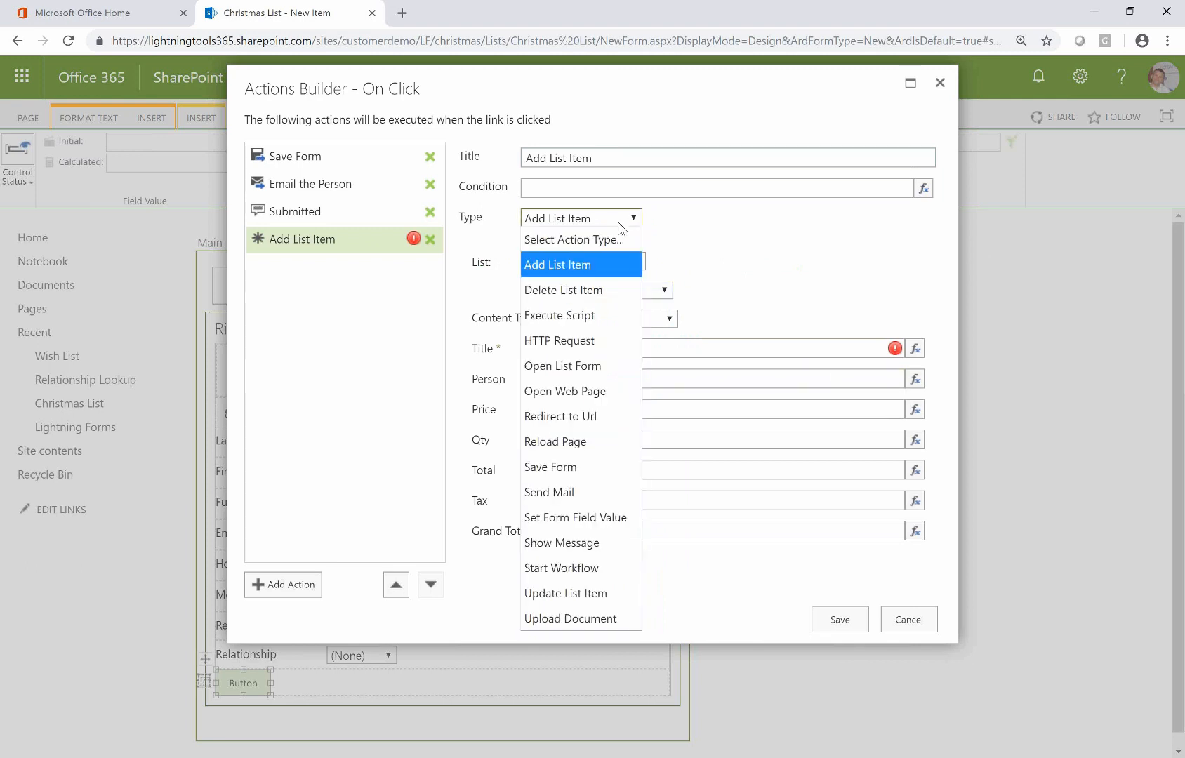
# Switch the fourth action to Execute Script, then delete it
pyautogui.click(591, 315)
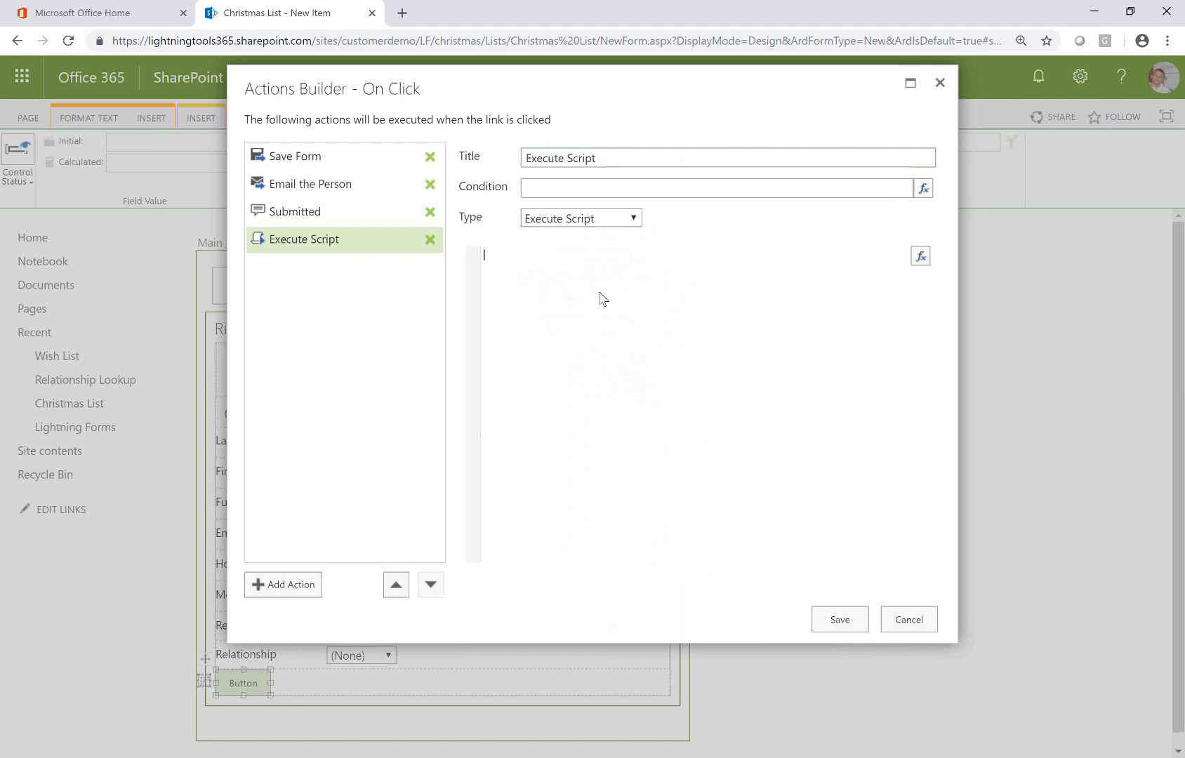
pyautogui.click(639, 224)
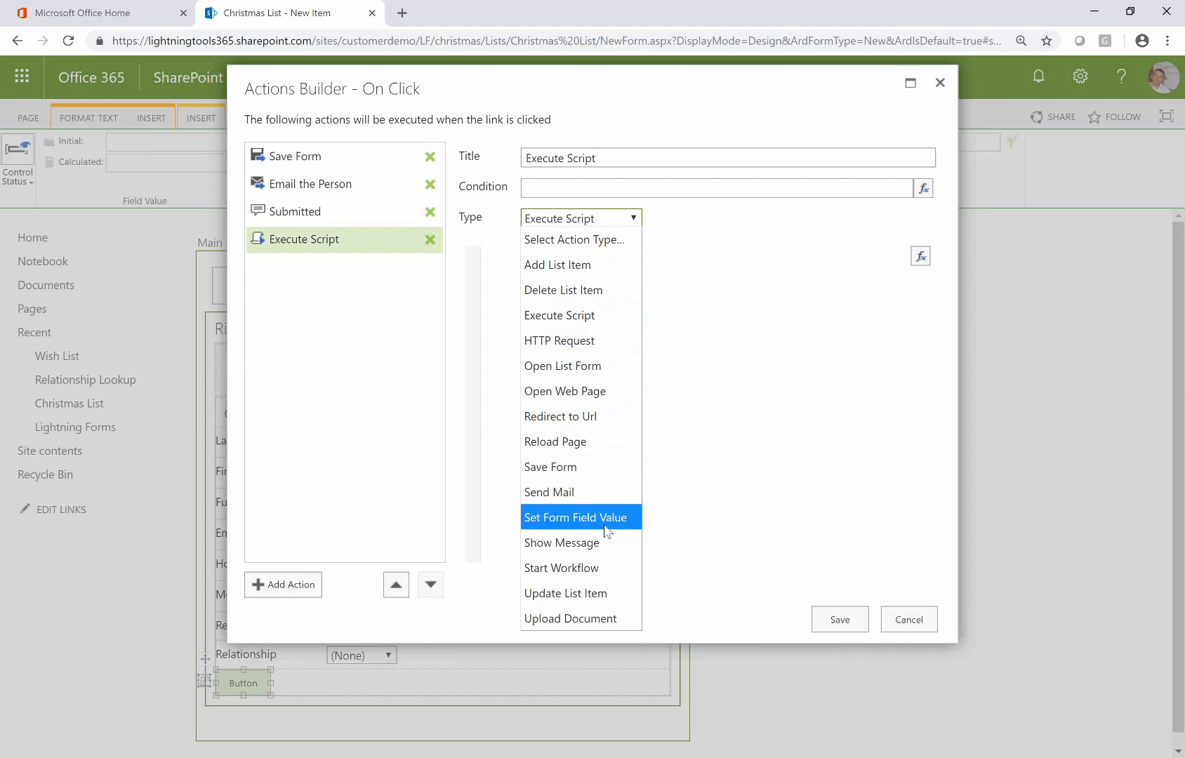
pyautogui.click(713, 433)
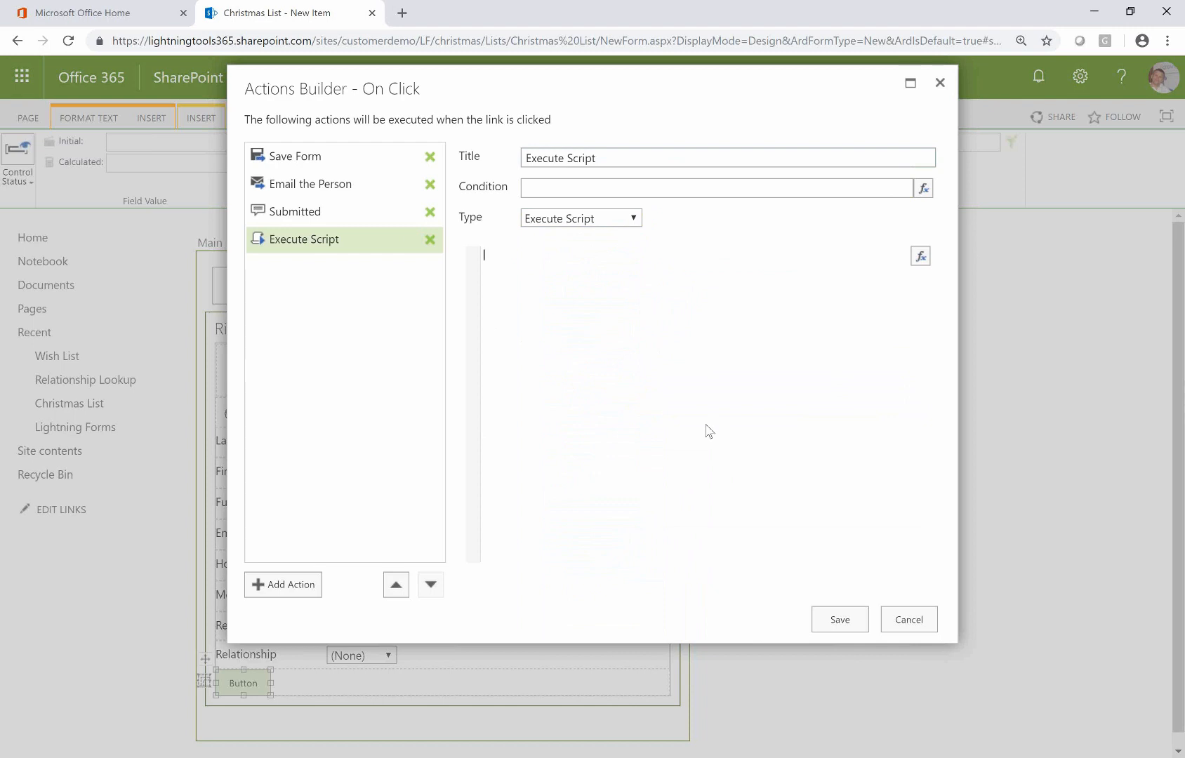
pyautogui.click(430, 240)
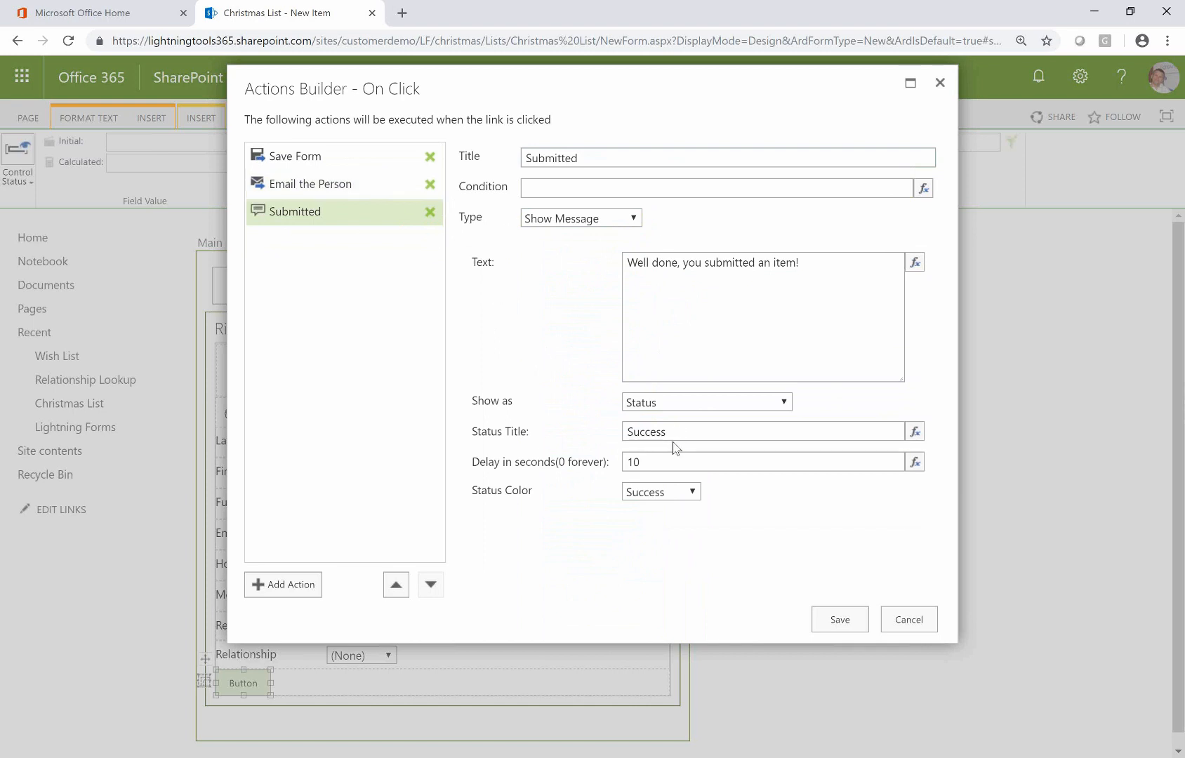
# Save the click actions and relabel the form's button from 'Button' to 'Submit'
pyautogui.click(836, 619)
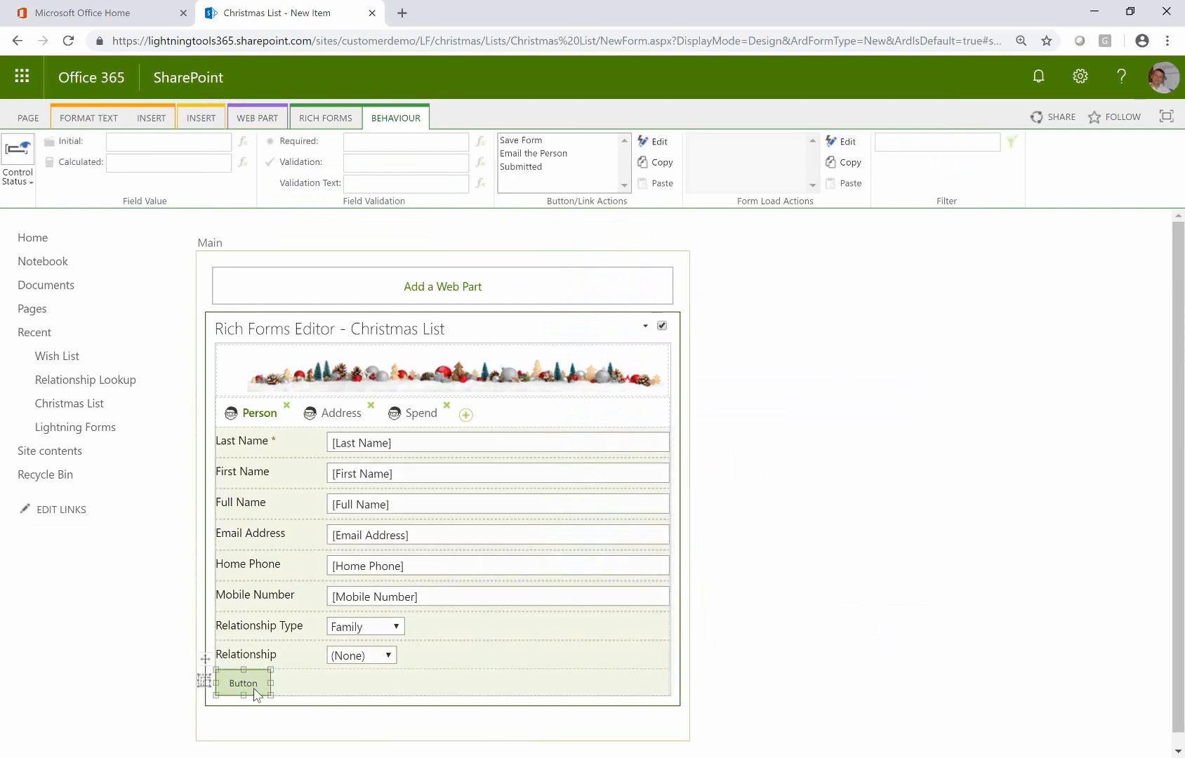
pyautogui.click(244, 684)
pyautogui.press('BackSpace')
pyautogui.press('BackSpace')
pyautogui.press('BackSpace')
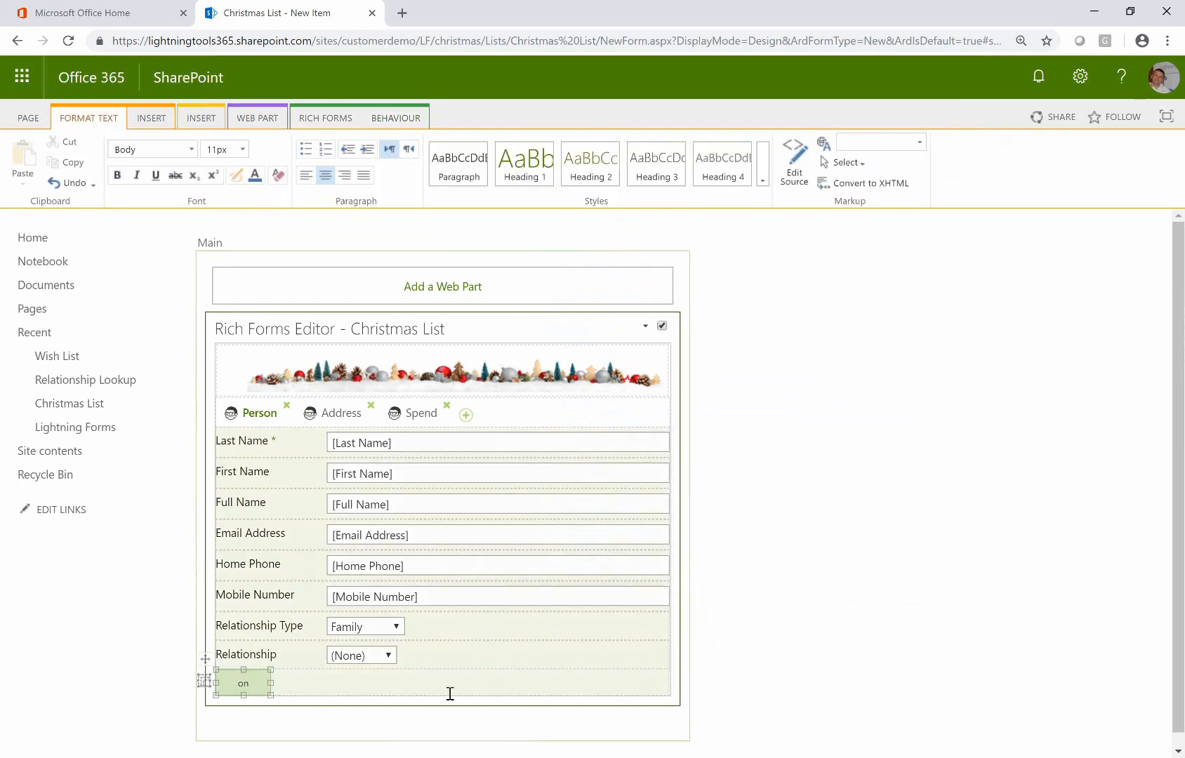
pyautogui.press('Delete')
pyautogui.write('Submit')
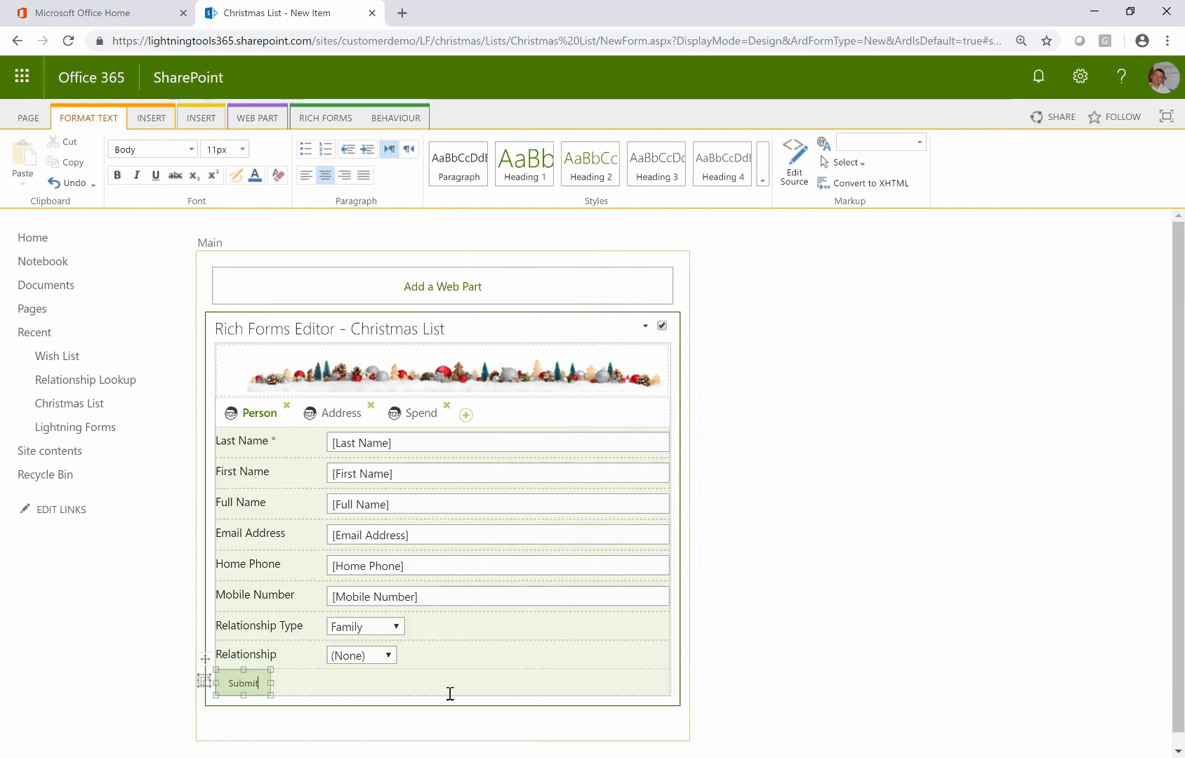
pyautogui.click(508, 675)
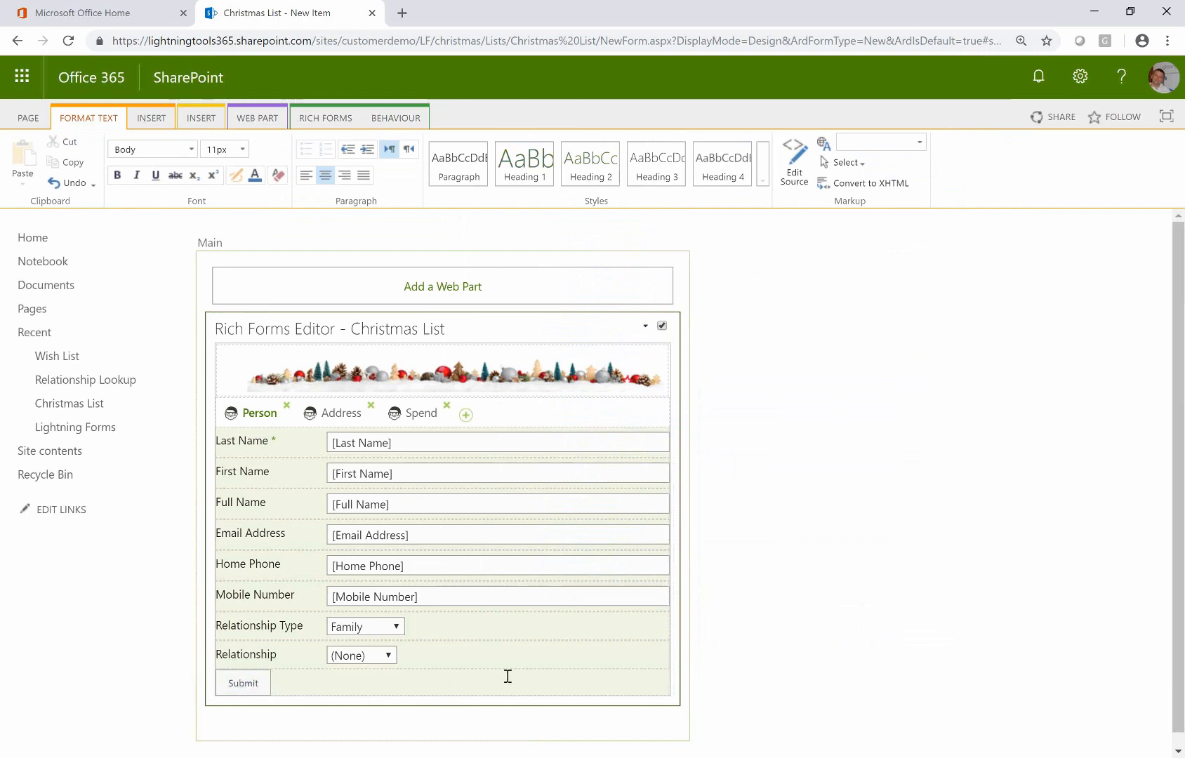
pyautogui.click(320, 119)
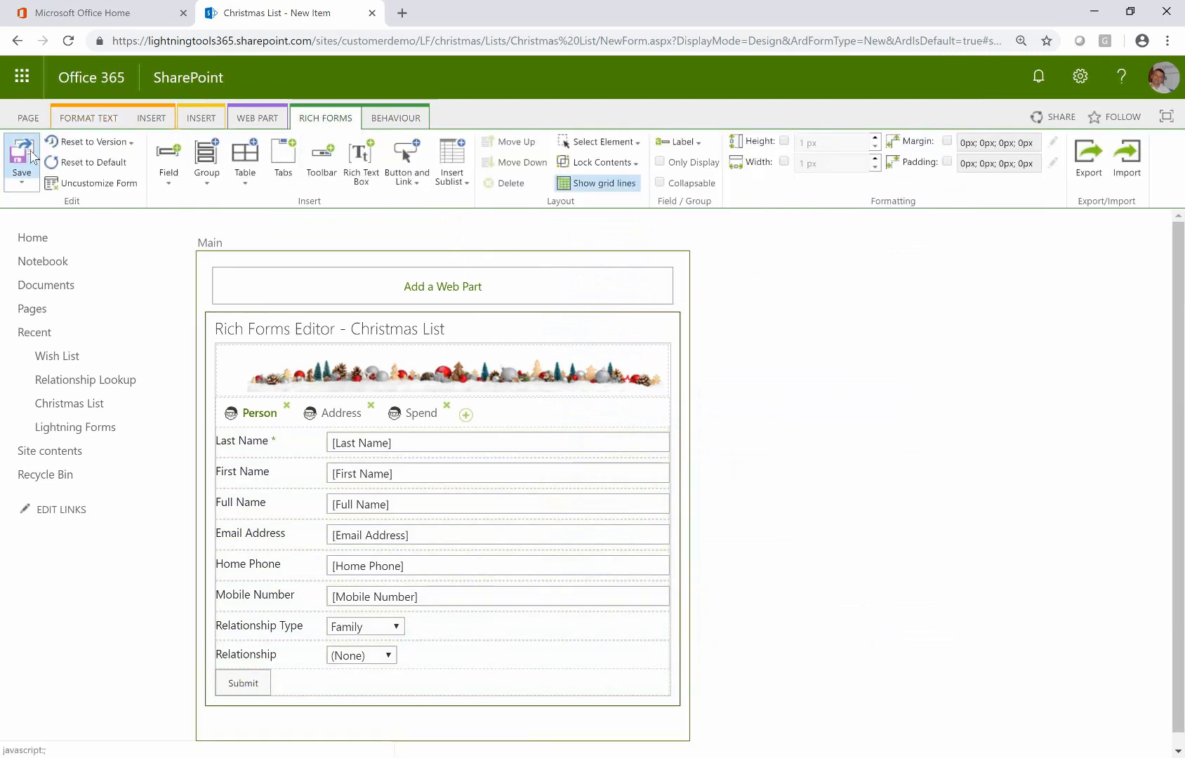
# Save the form design and start a test entry with a person's last, first and full name and email
pyautogui.click(33, 155)
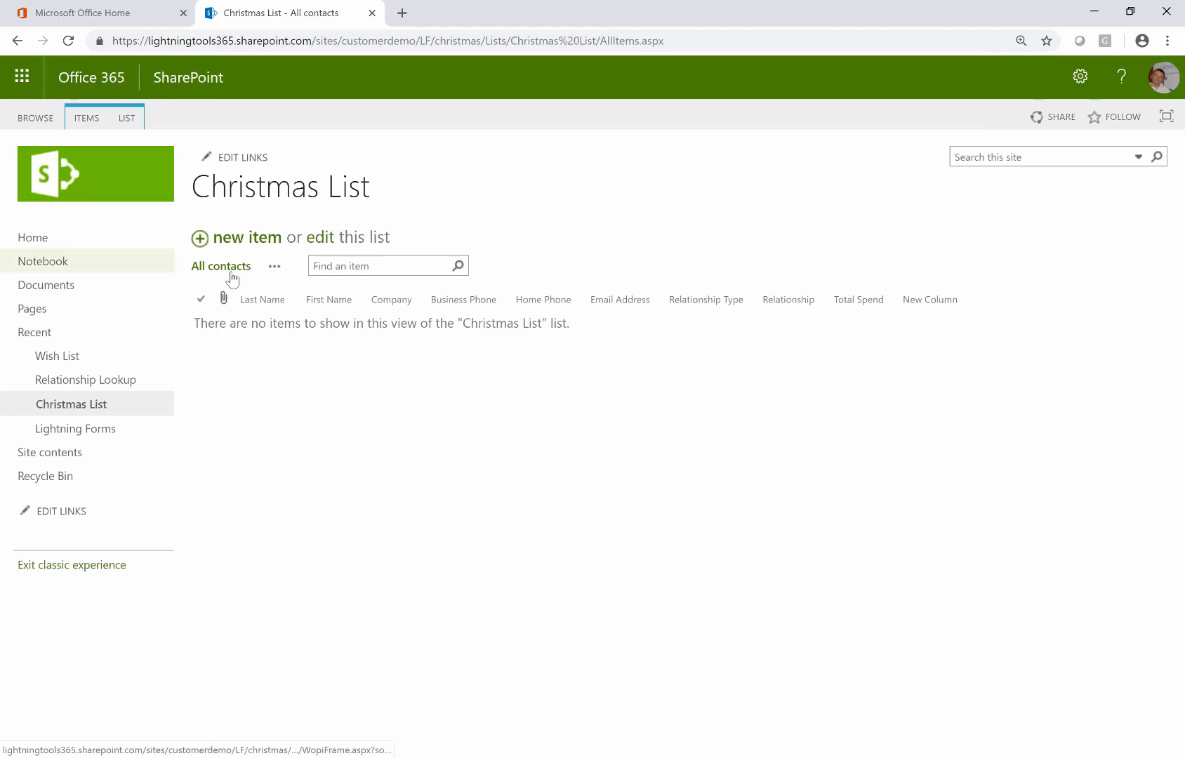
pyautogui.click(237, 241)
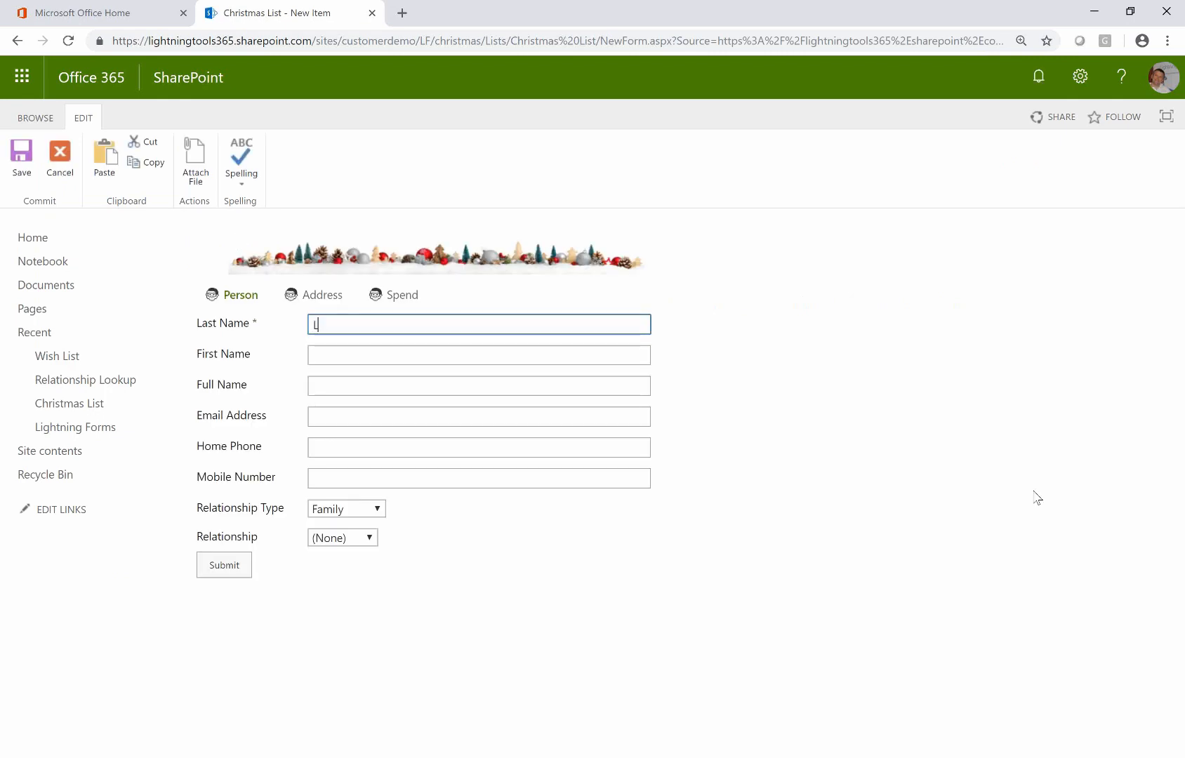
pyautogui.press('Tab')
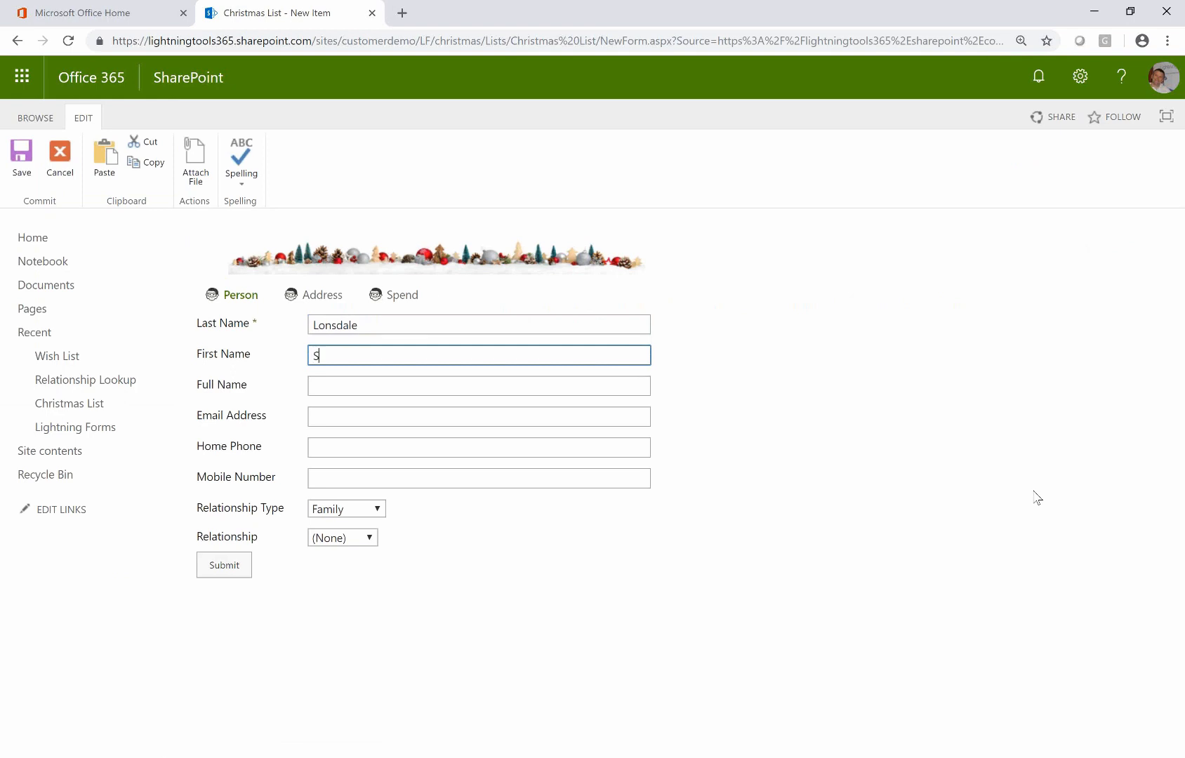
pyautogui.press('Tab')
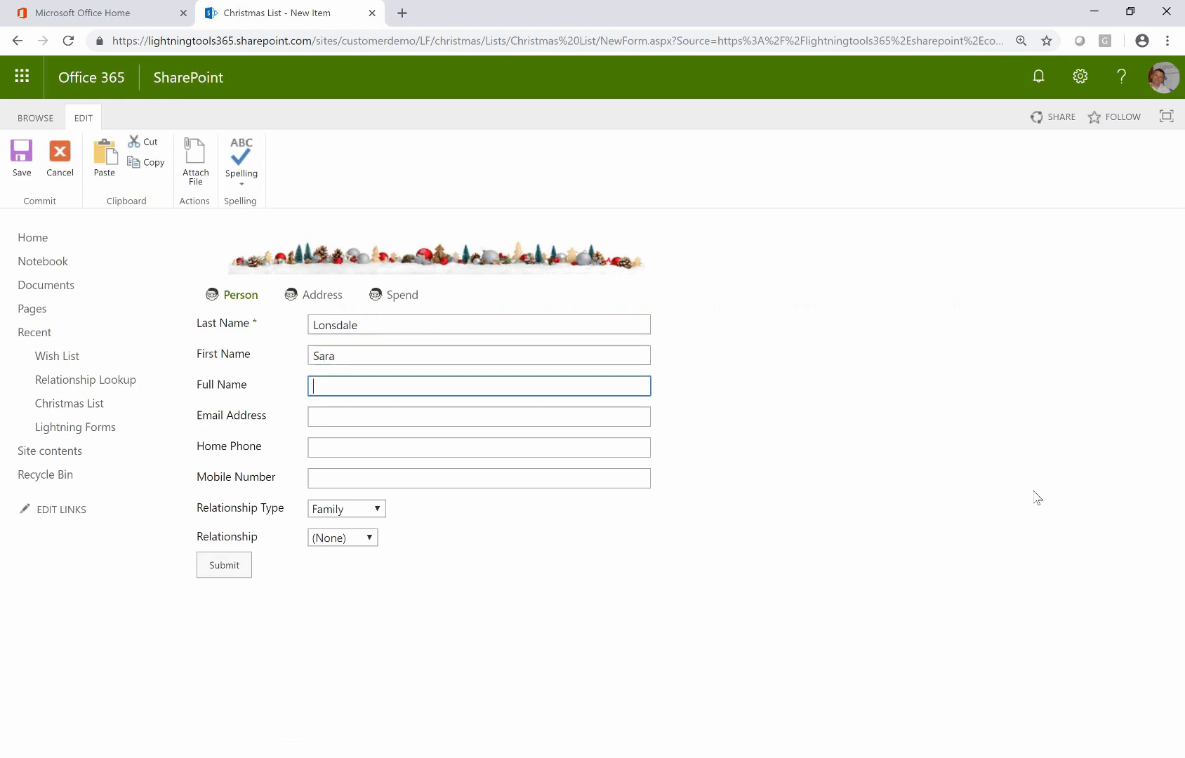
pyautogui.click(591, 414)
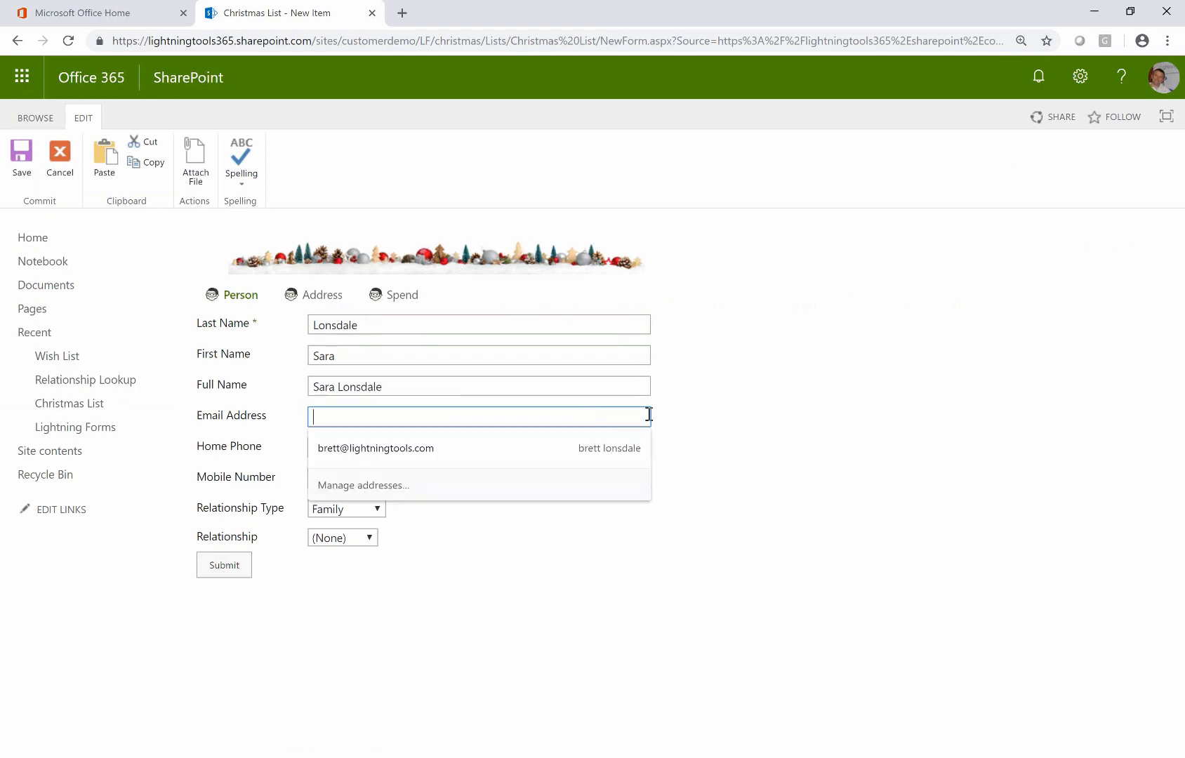
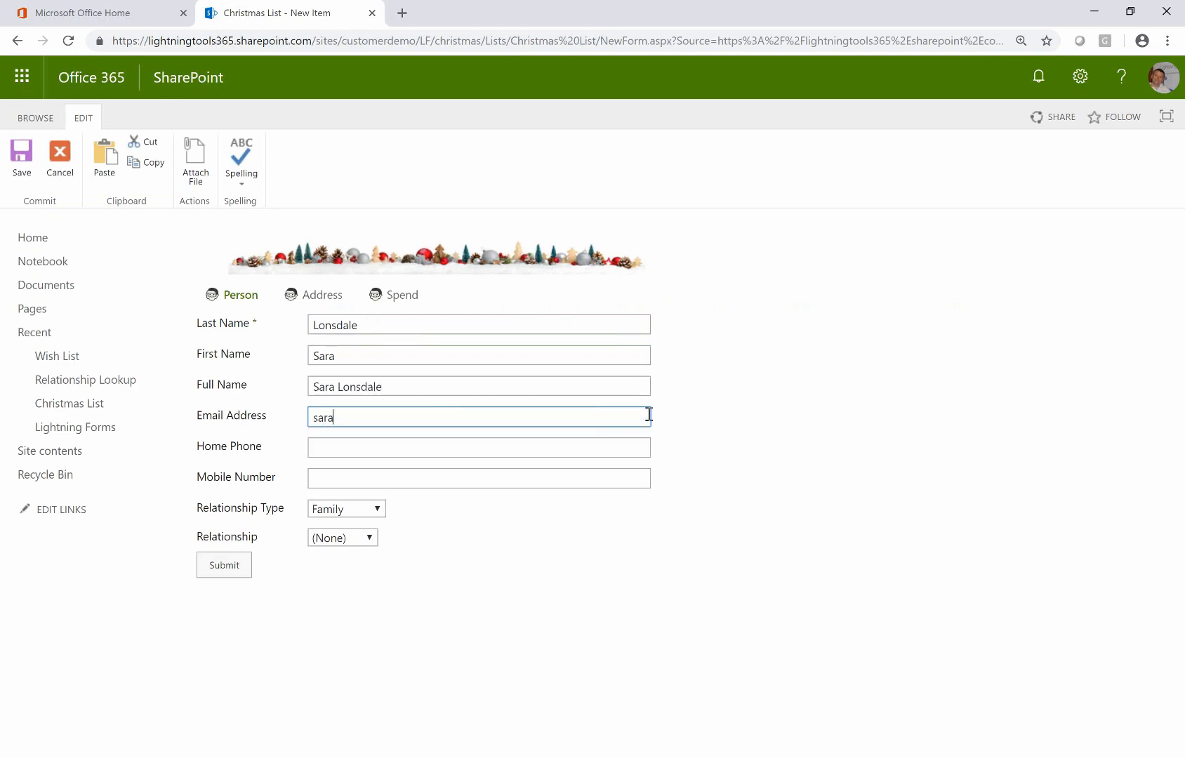
pyautogui.press('Tab')
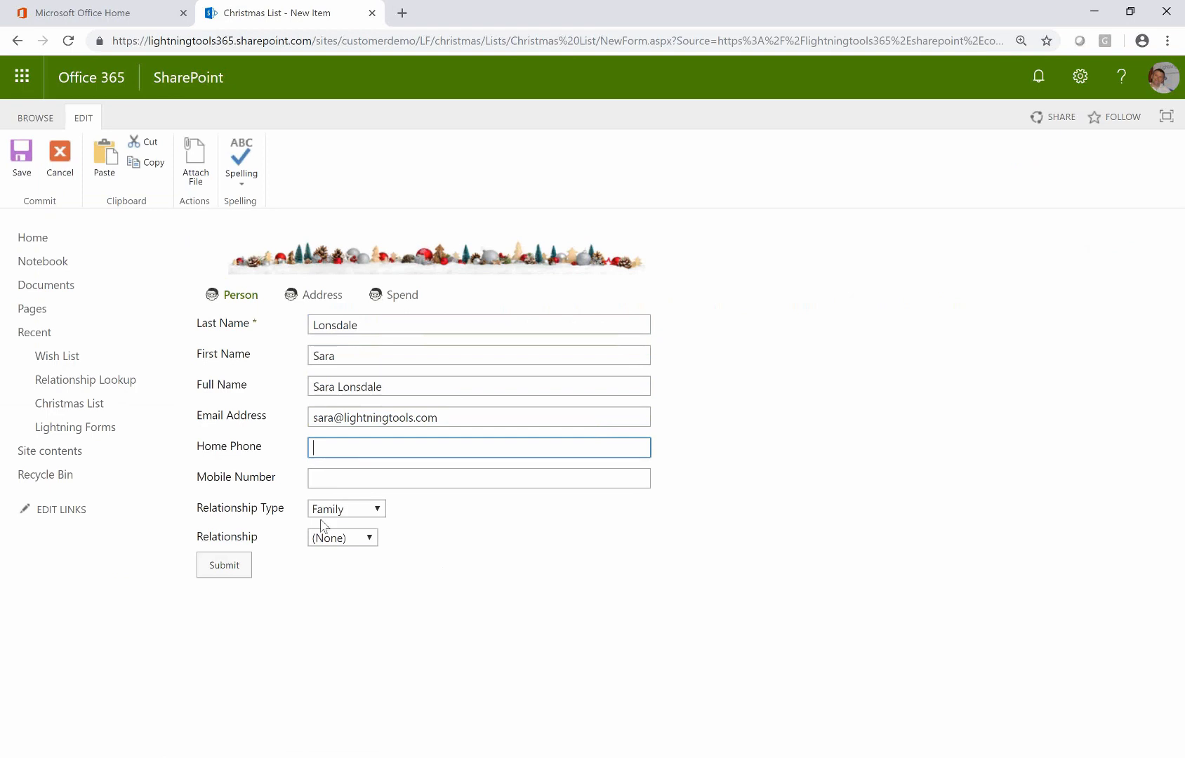
# Browse the Address and Spend tabs, submit the entry, then cancel the test form
pyautogui.click(317, 294)
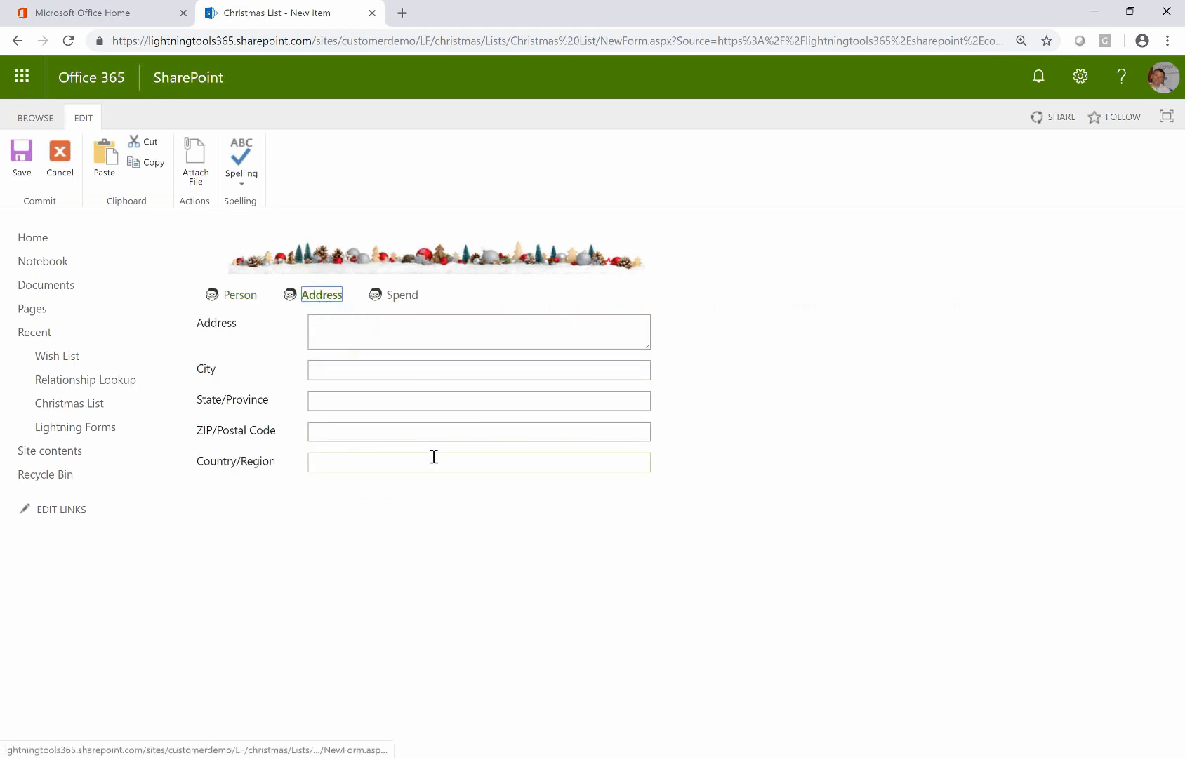
pyautogui.click(401, 295)
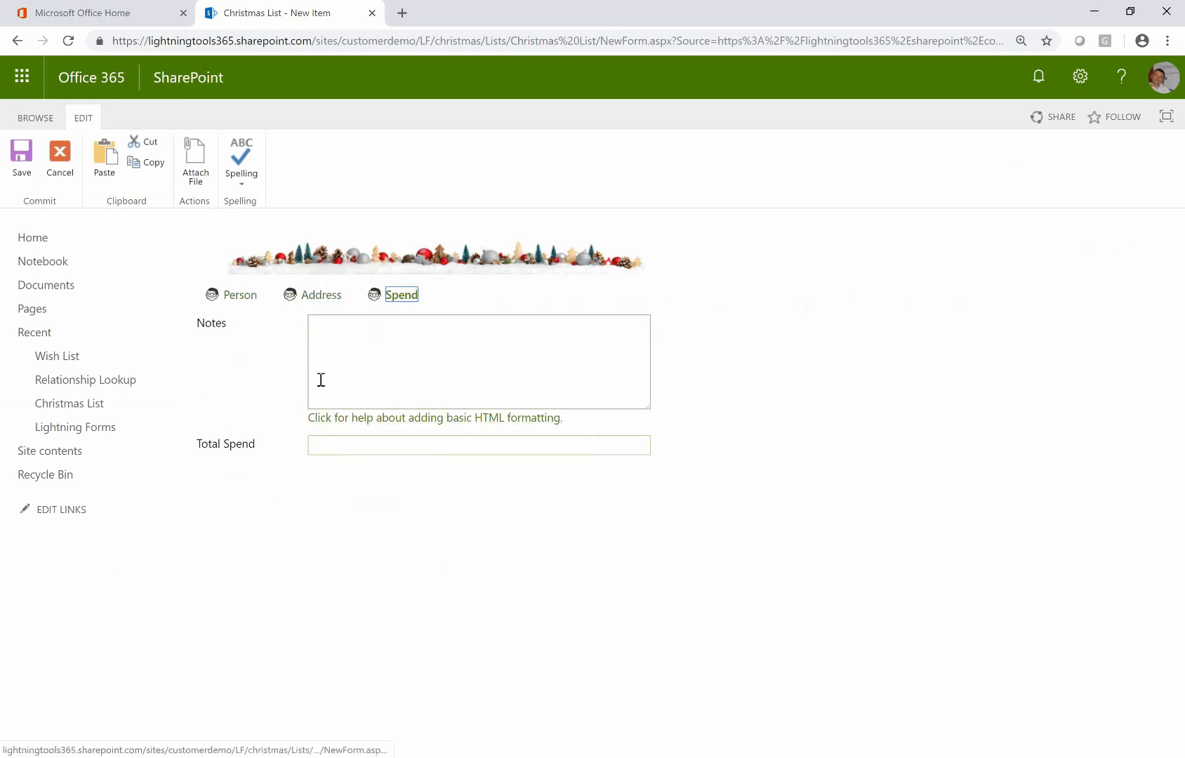
pyautogui.click(243, 296)
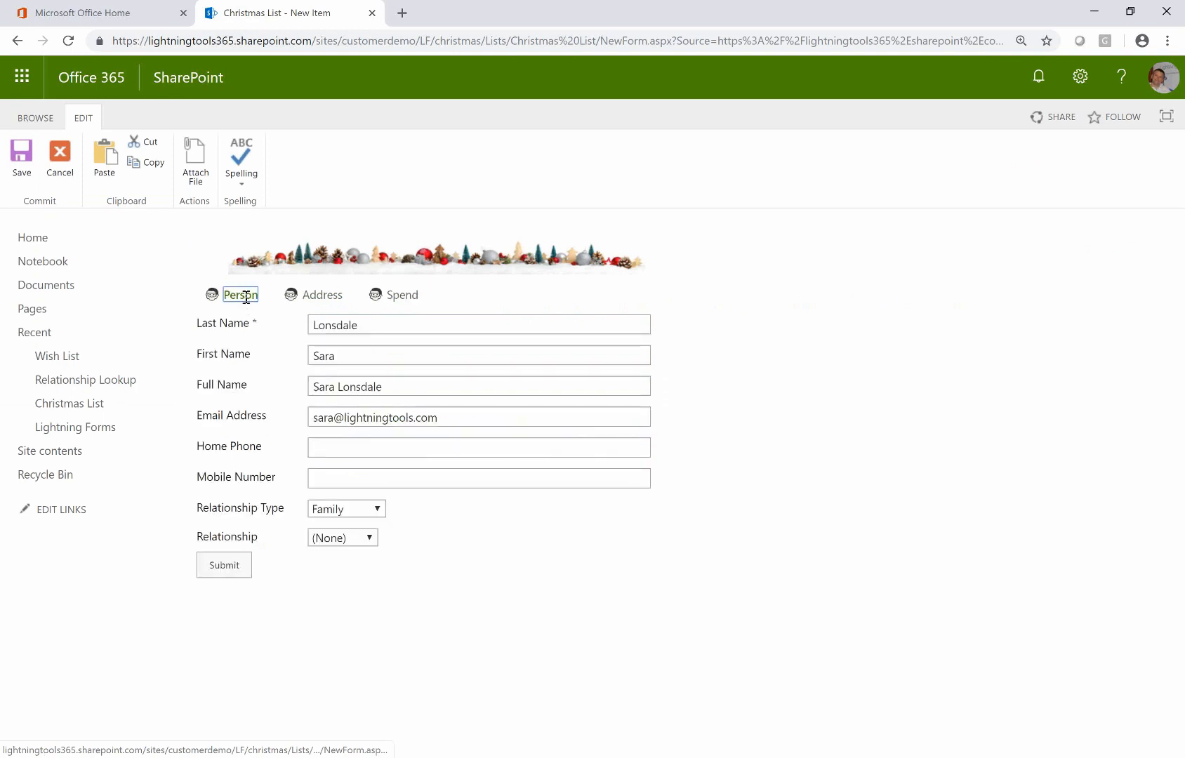
pyautogui.click(242, 573)
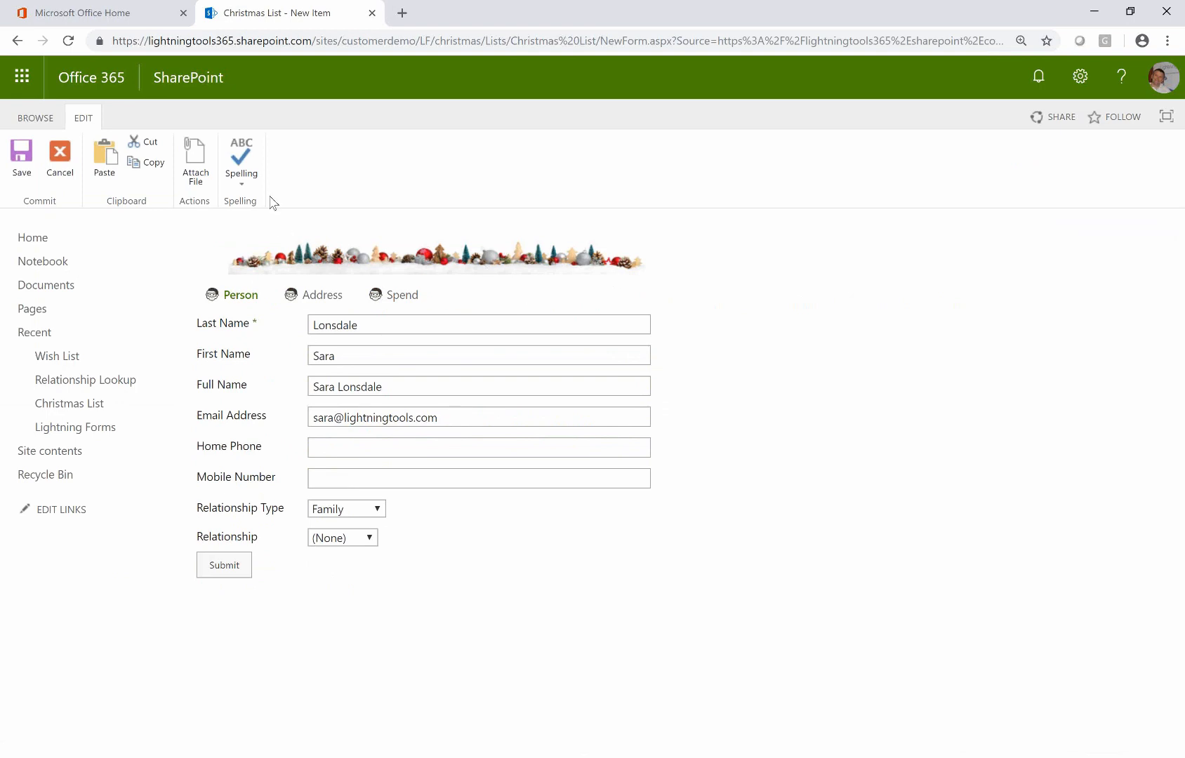
pyautogui.click(57, 175)
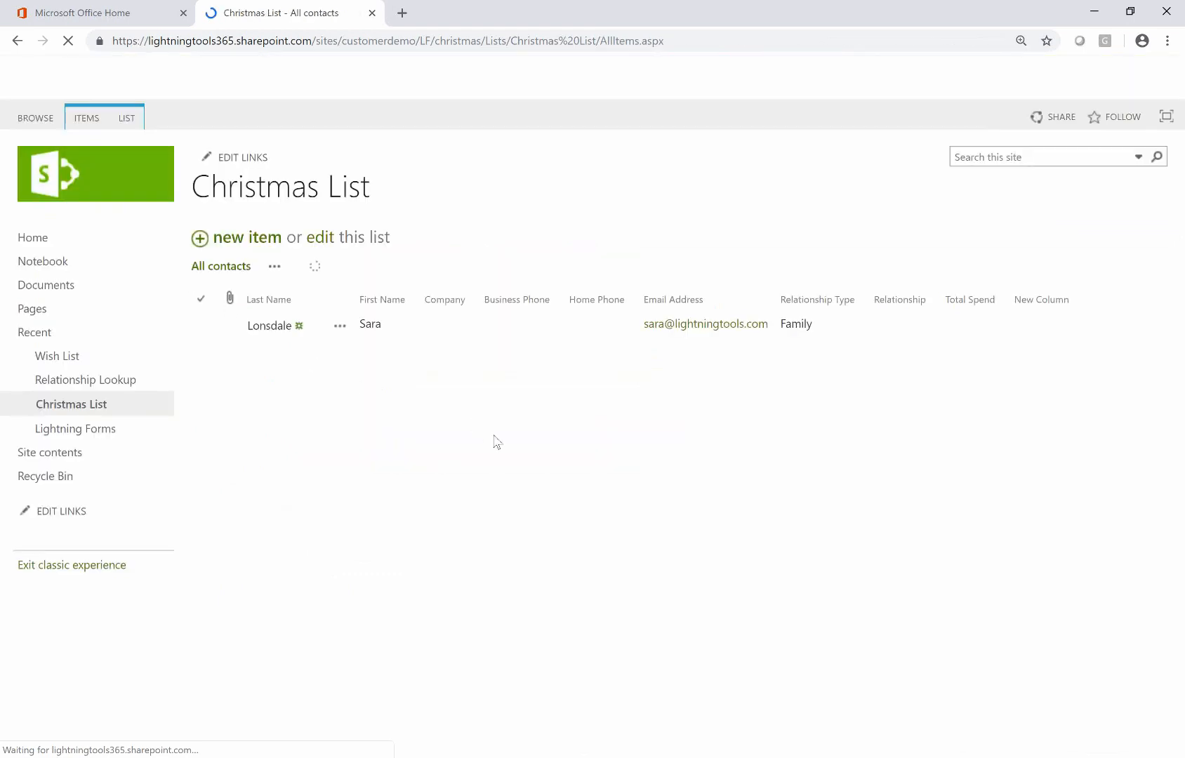
# Reopen the Christmas List's Default New Form in the Lightning Forms designer on the Rich Forms tab
pyautogui.click(130, 122)
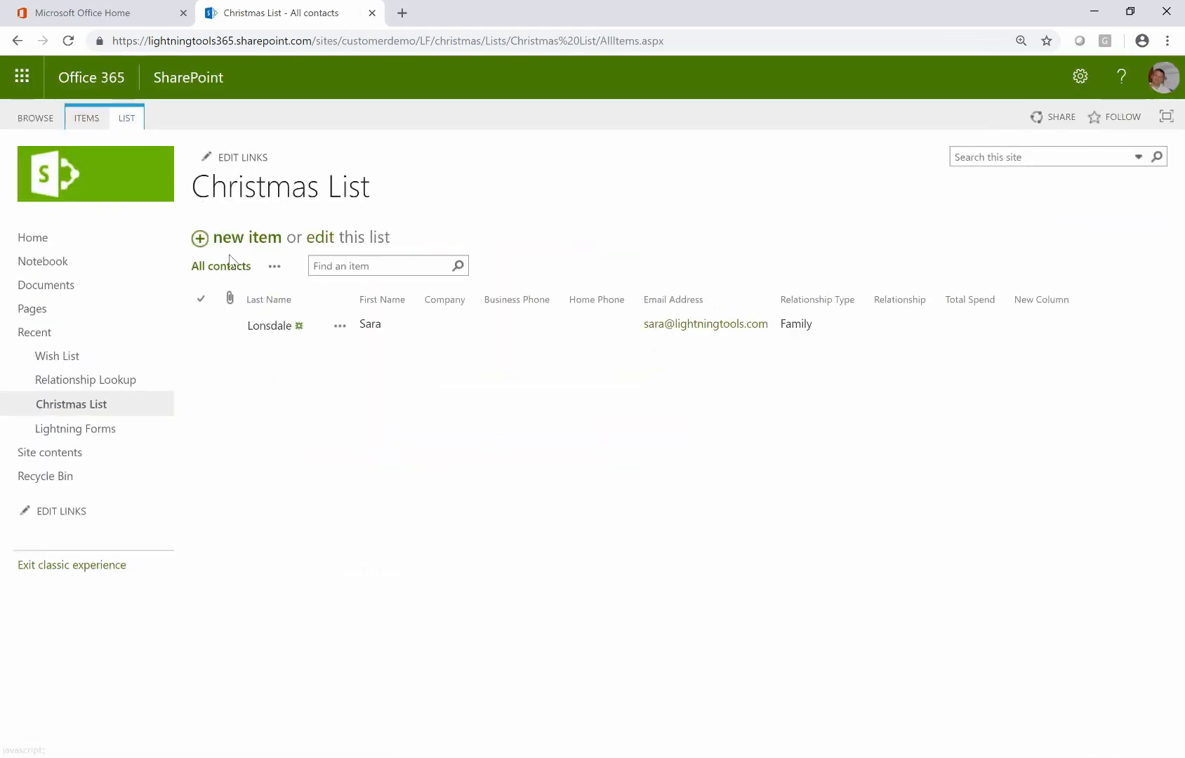
pyautogui.click(770, 186)
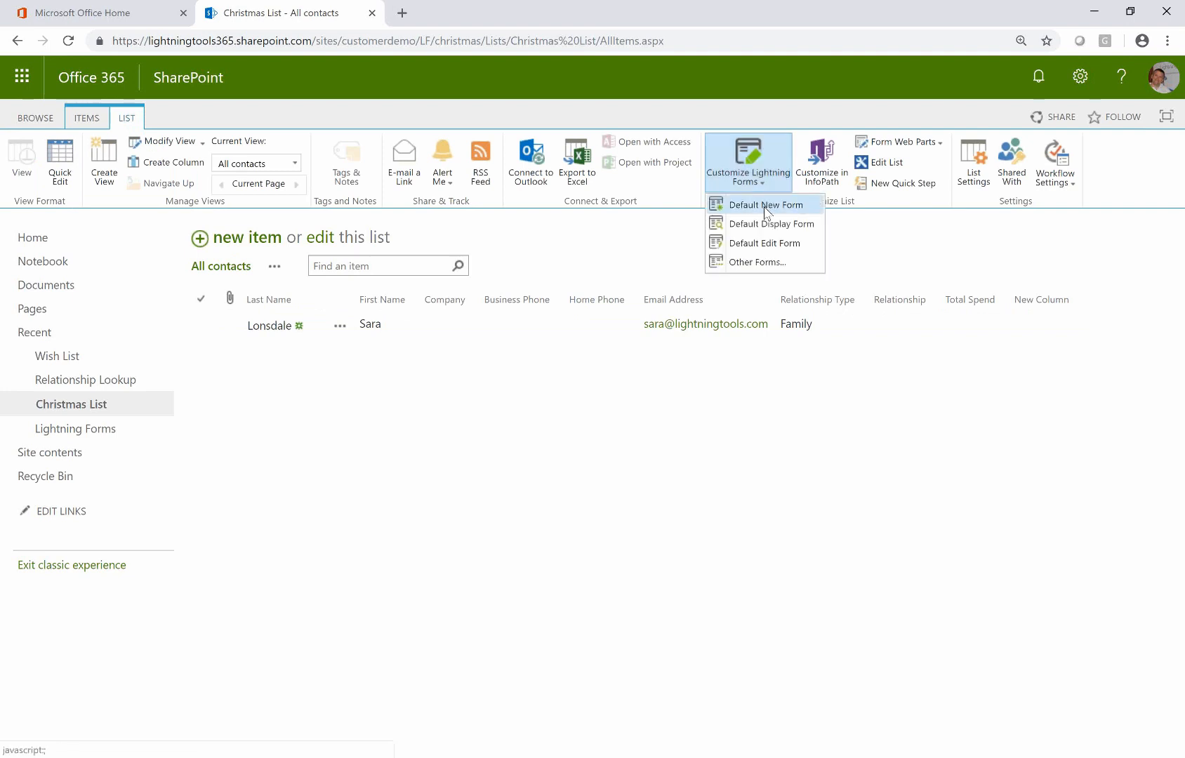
pyautogui.click(719, 202)
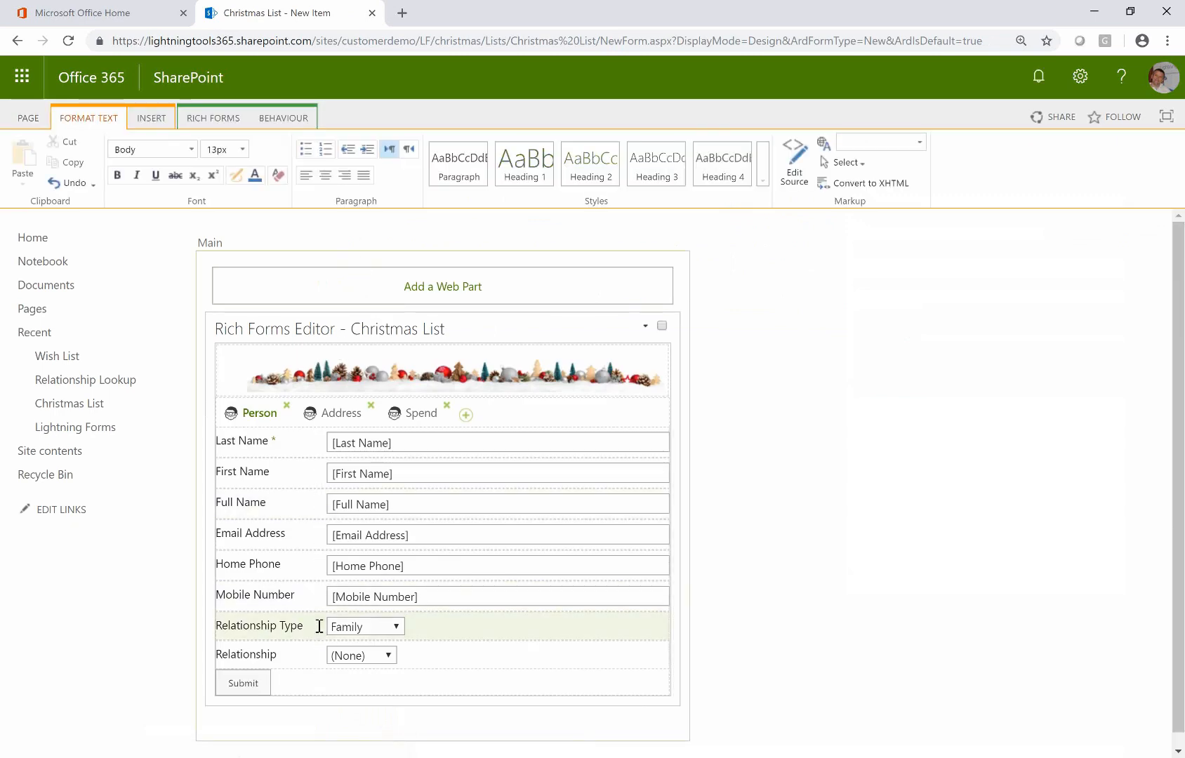
pyautogui.click(229, 121)
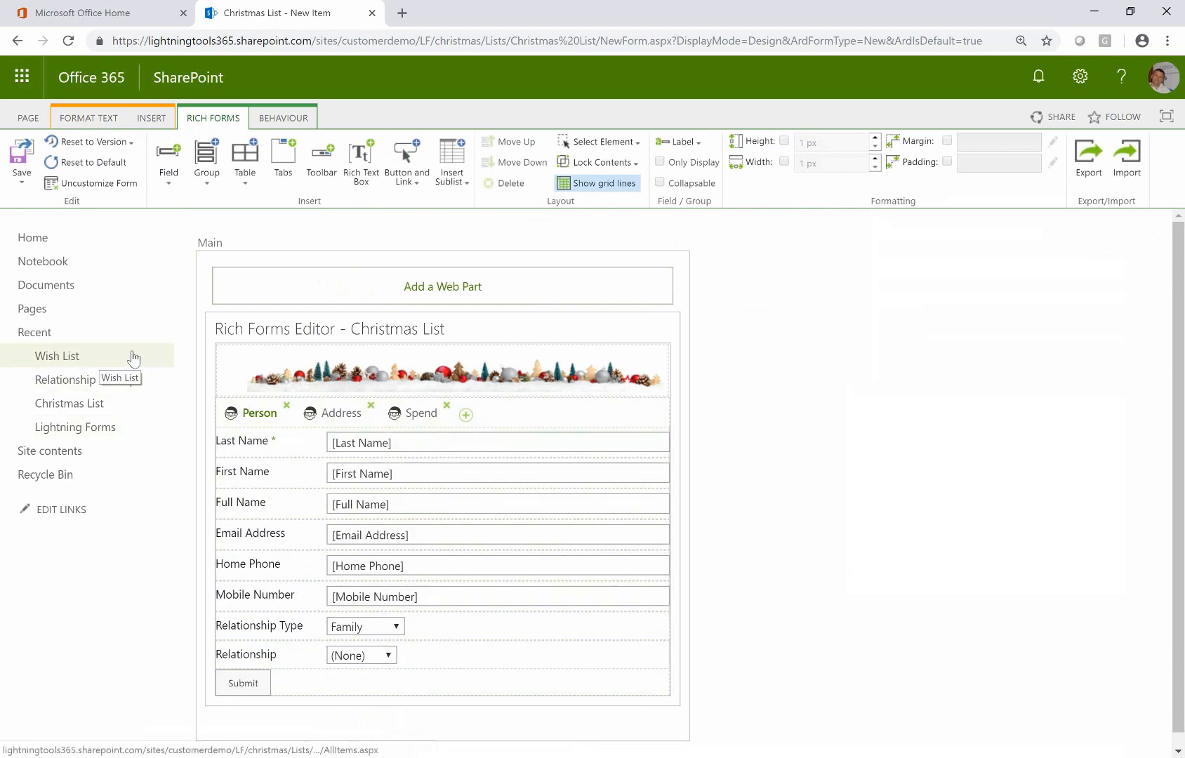
pyautogui.rightClick(134, 359)
# Open the Wish List in a new tab, inspect its New Item form and Person choices, then return
pyautogui.click(191, 365)
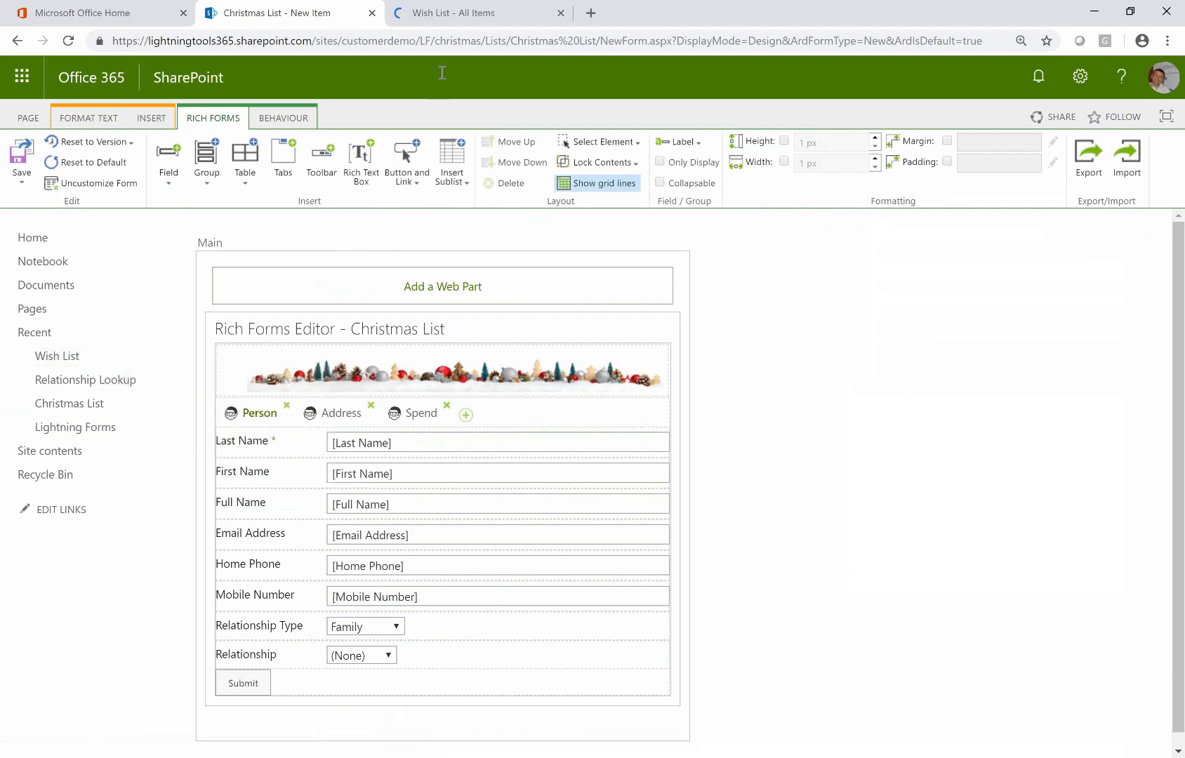
pyautogui.click(449, 13)
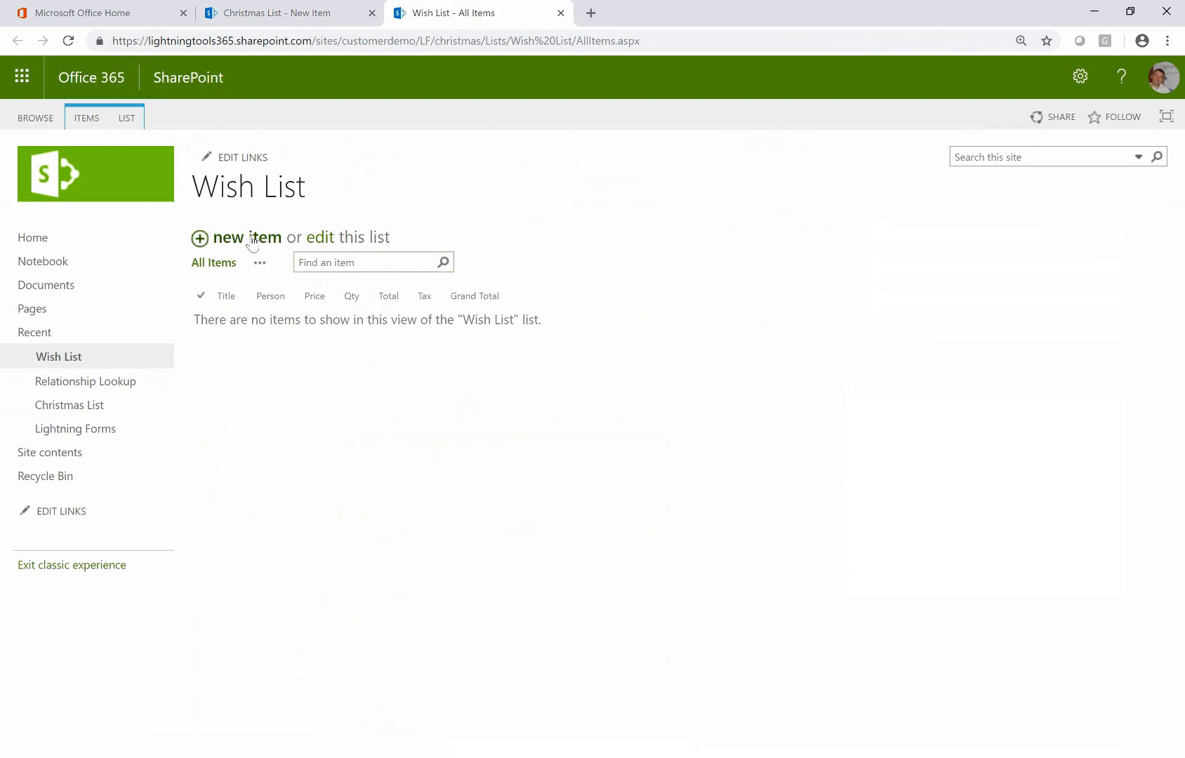
pyautogui.click(254, 240)
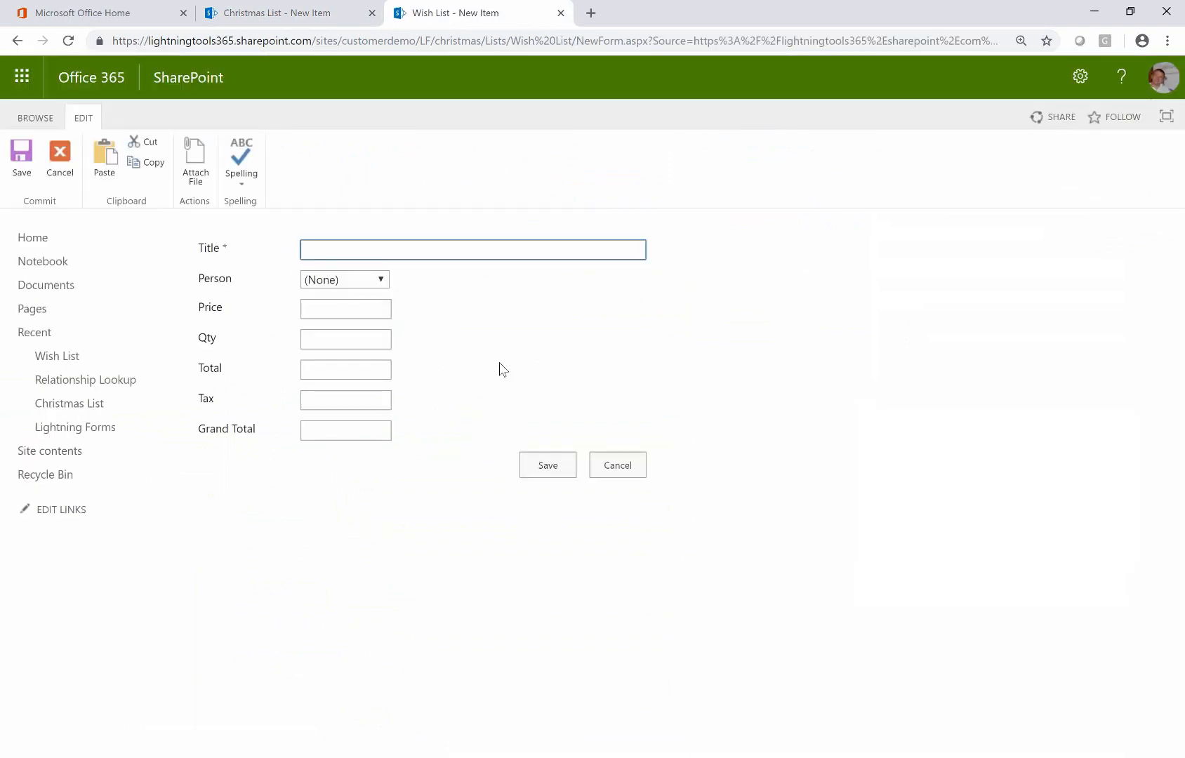
pyautogui.click(375, 280)
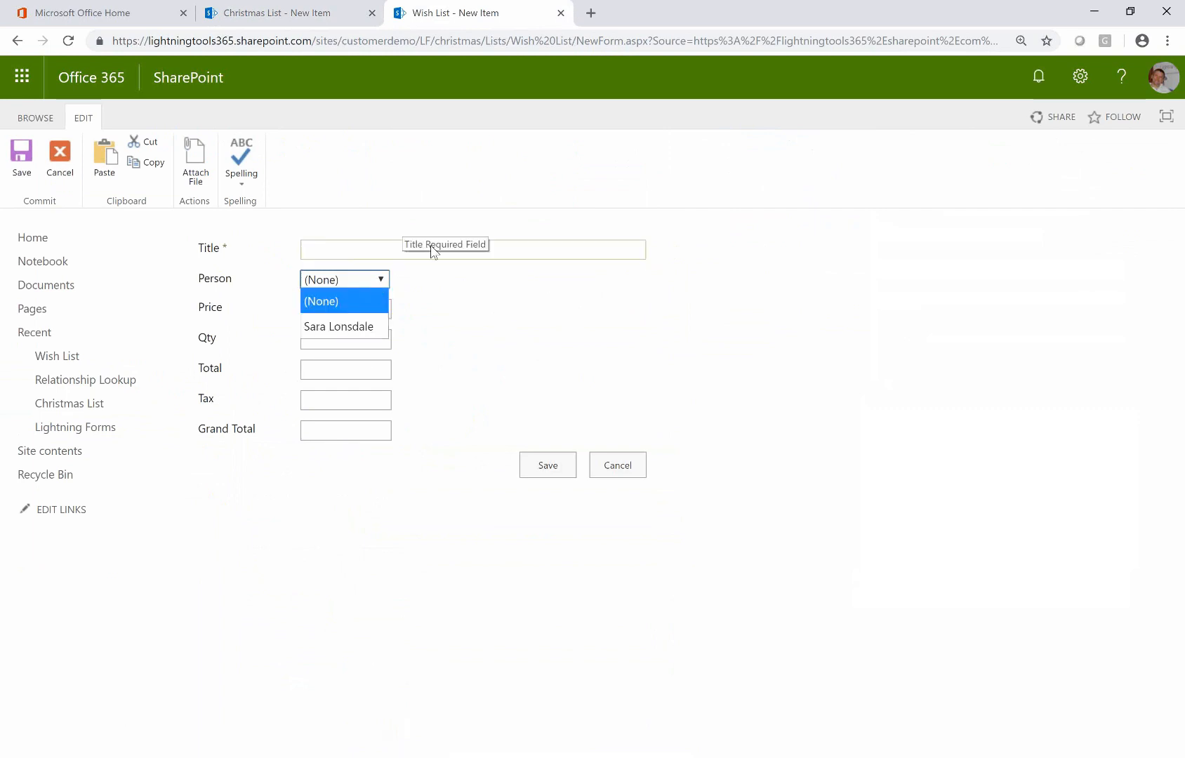
pyautogui.click(478, 324)
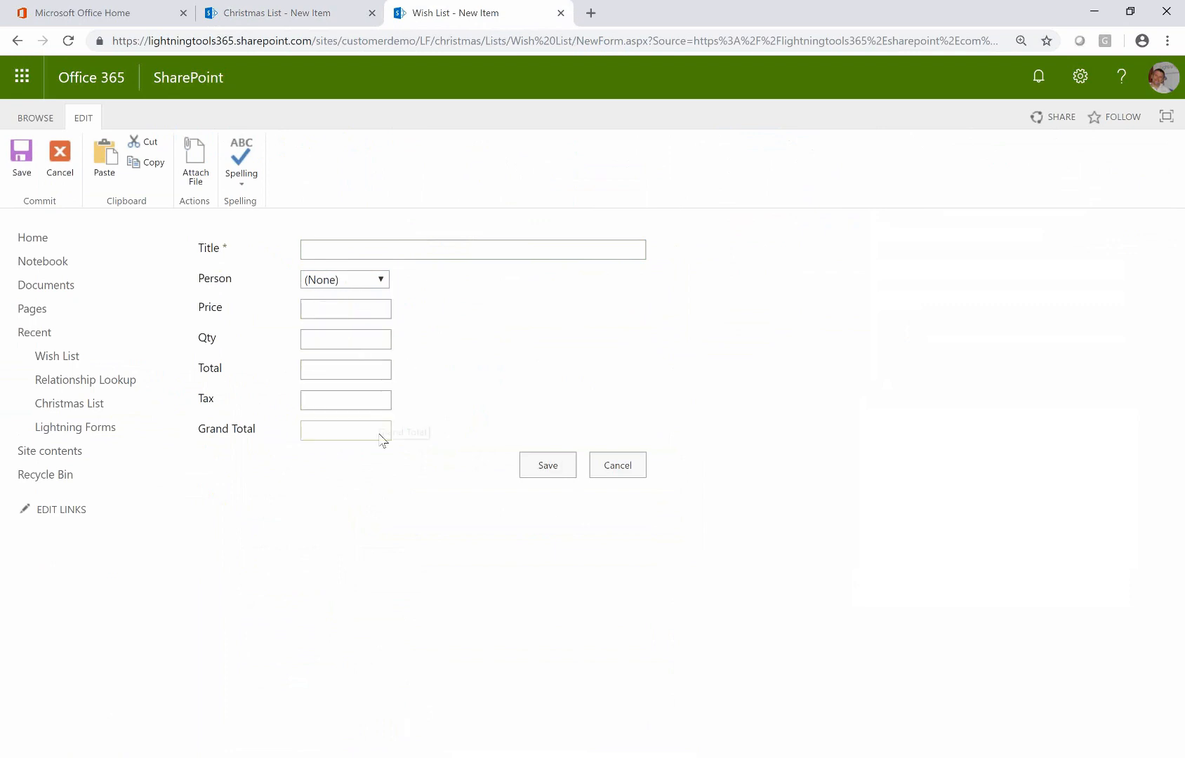
pyautogui.click(612, 465)
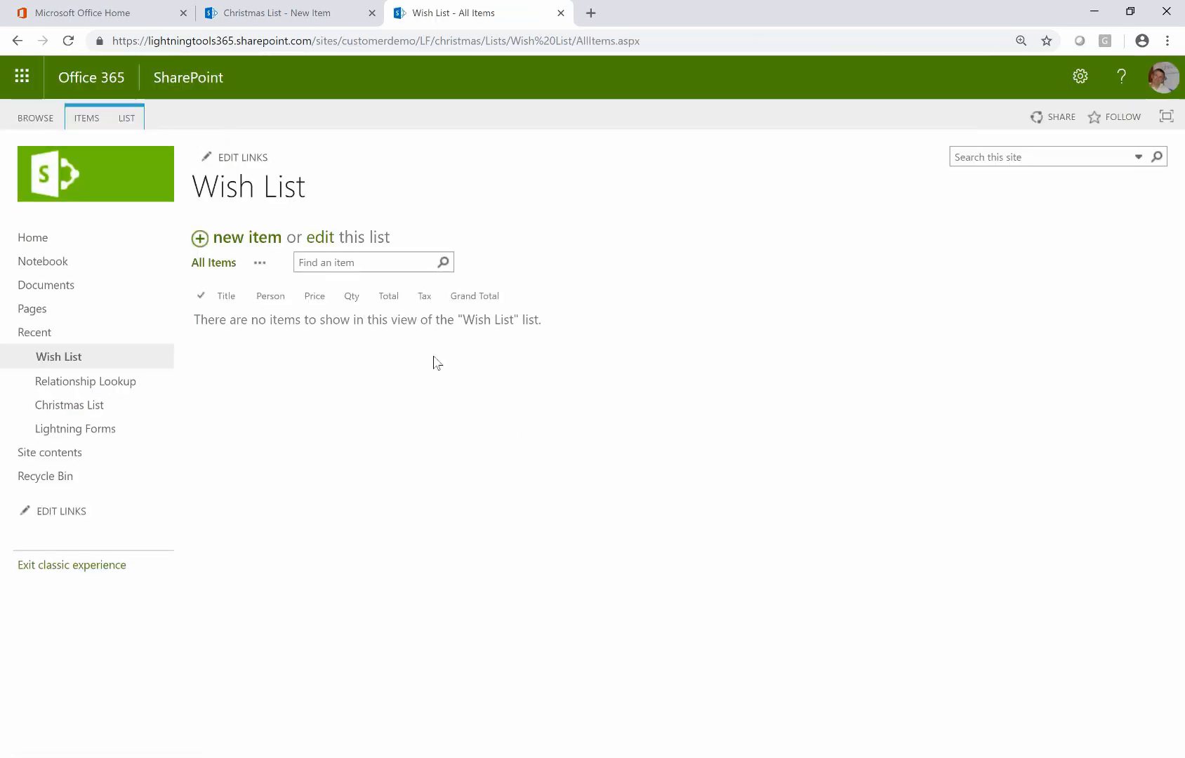
pyautogui.click(294, 24)
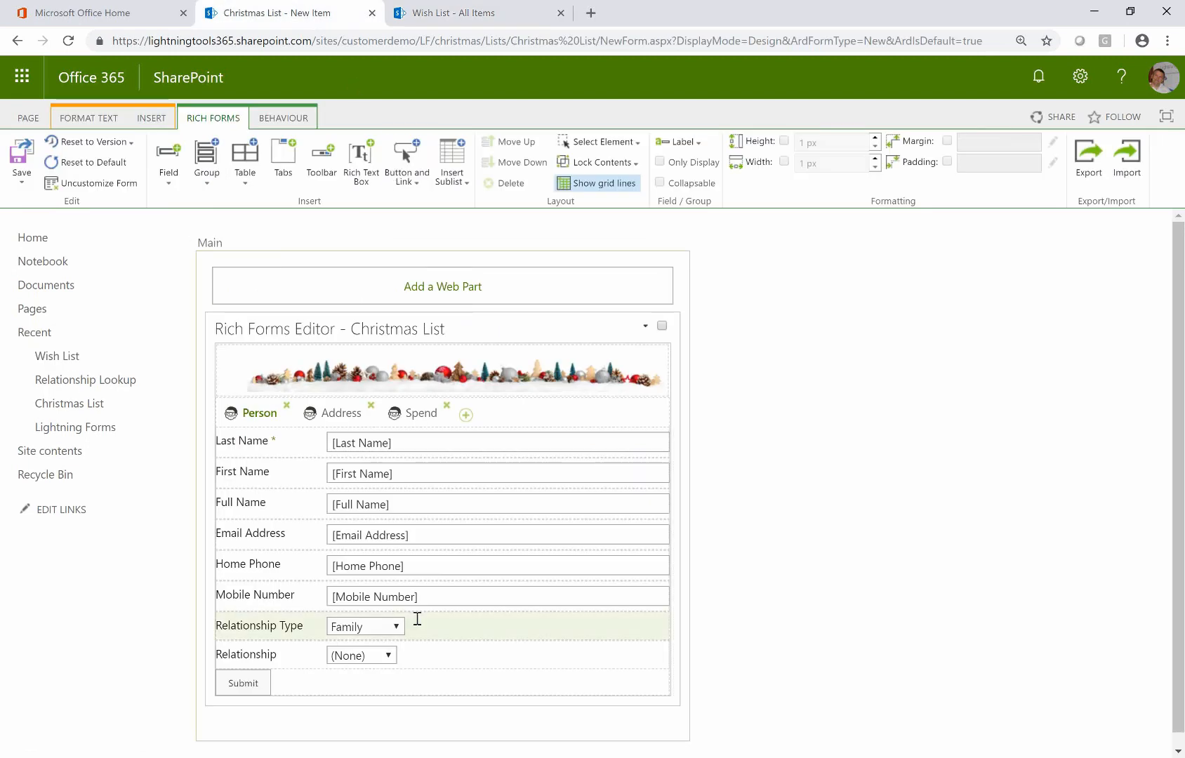
# Insert the Wish List sublist below the Submit button from the Insert Sublist menu
pyautogui.click(430, 682)
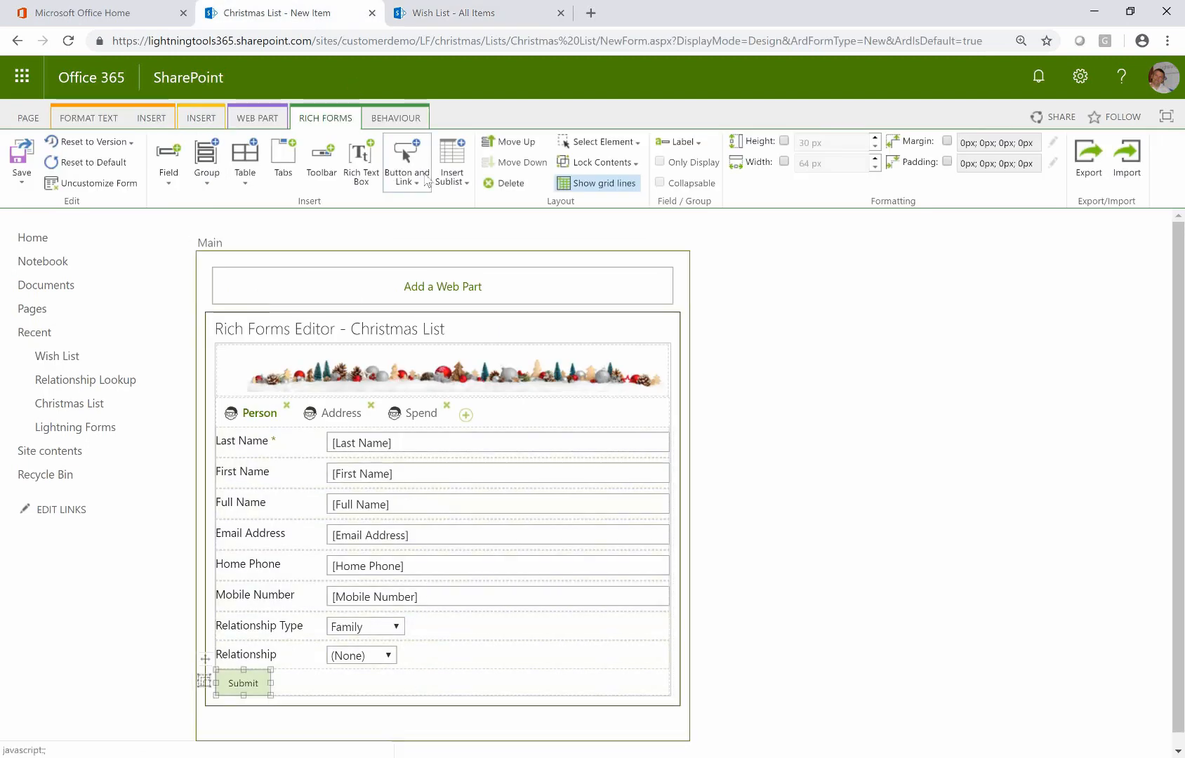
pyautogui.click(453, 184)
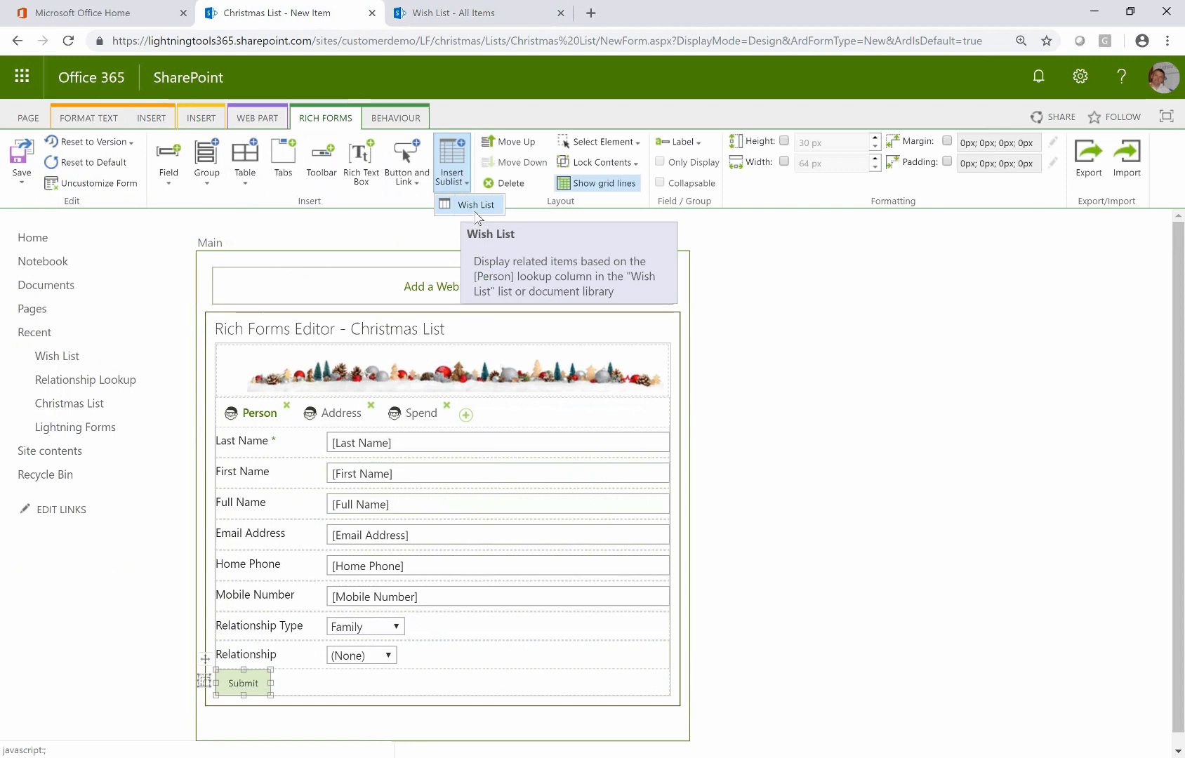
pyautogui.click(470, 209)
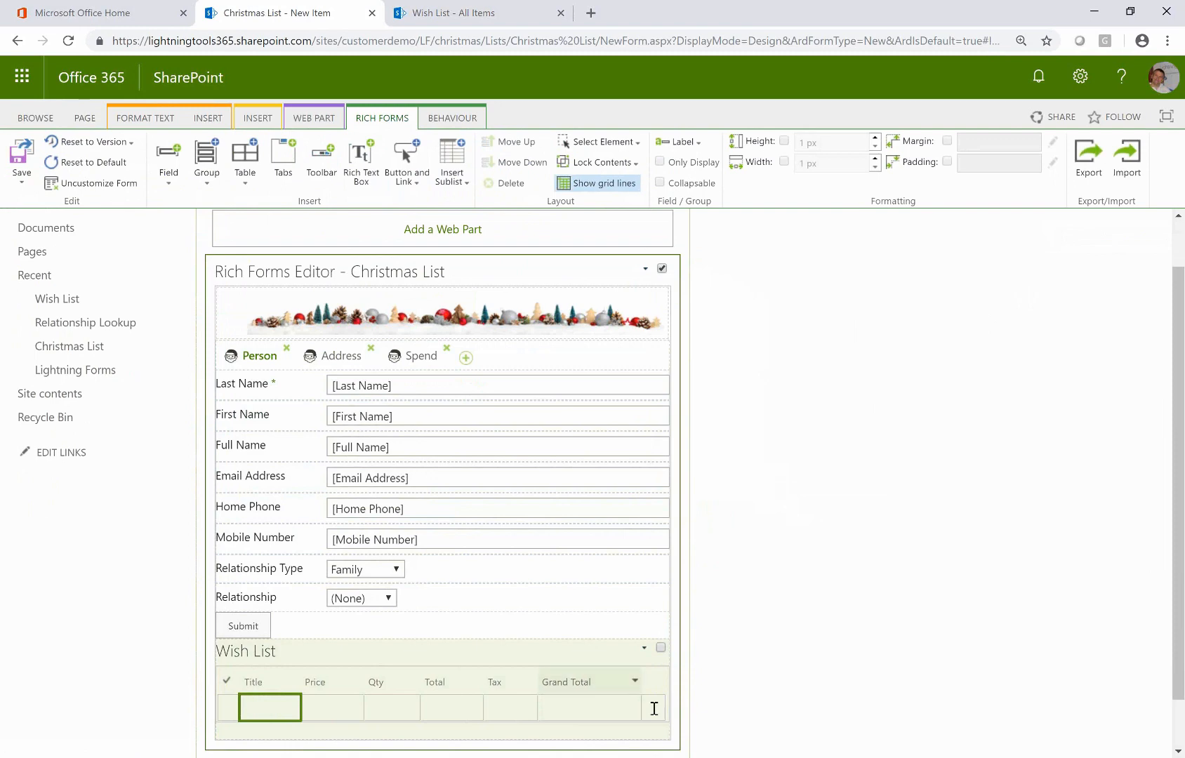
# Save the customised form, start a new entry and autofill the contact via Last Name lookup
pyautogui.click(42, 158)
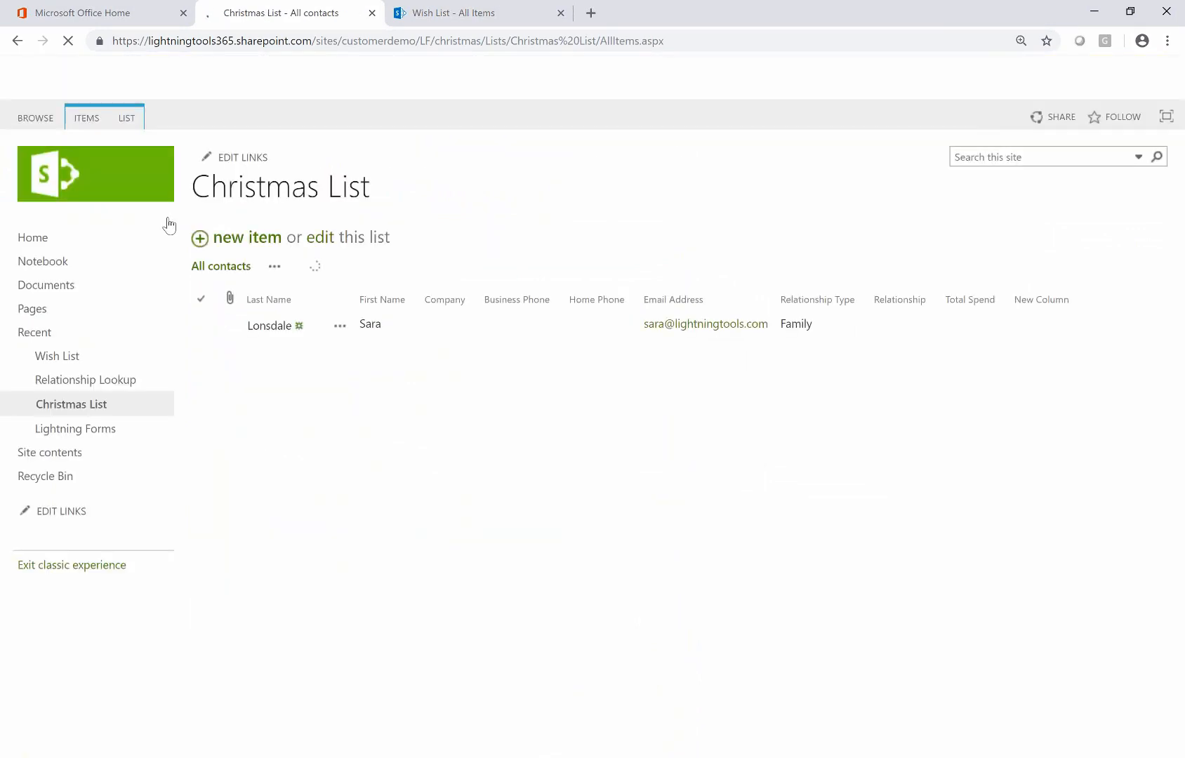
pyautogui.click(247, 241)
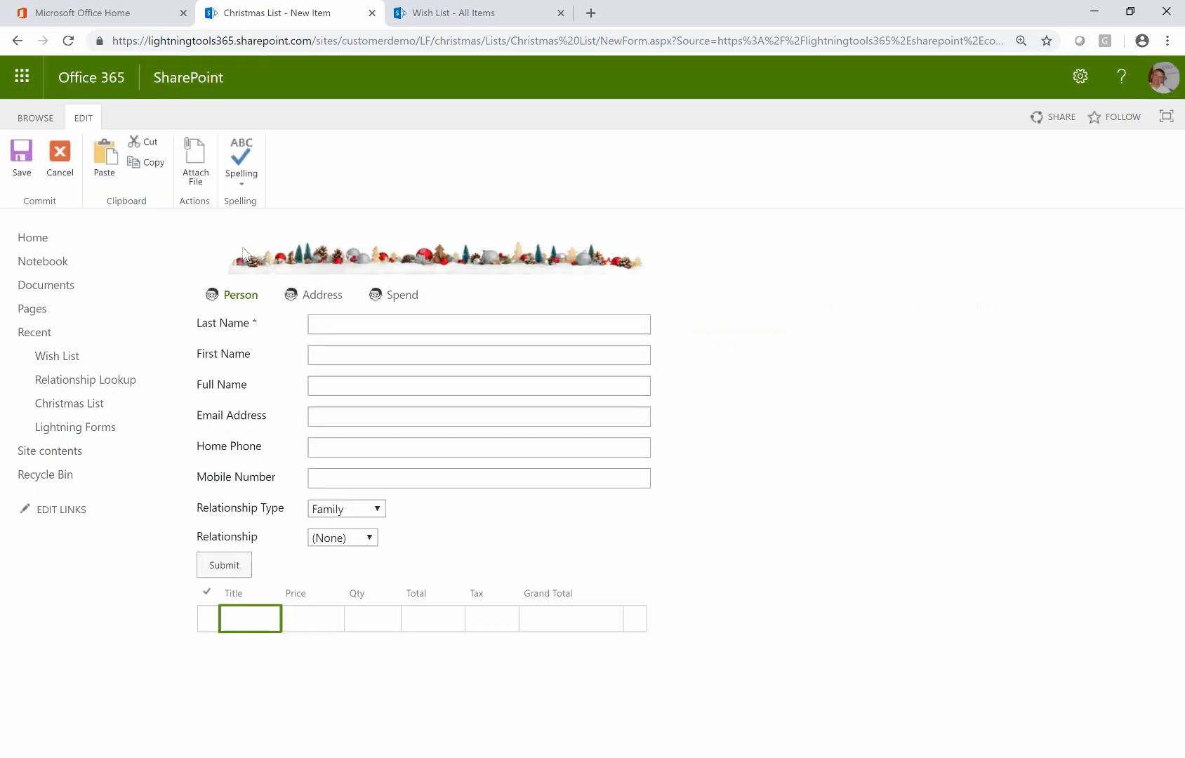
pyautogui.click(505, 321)
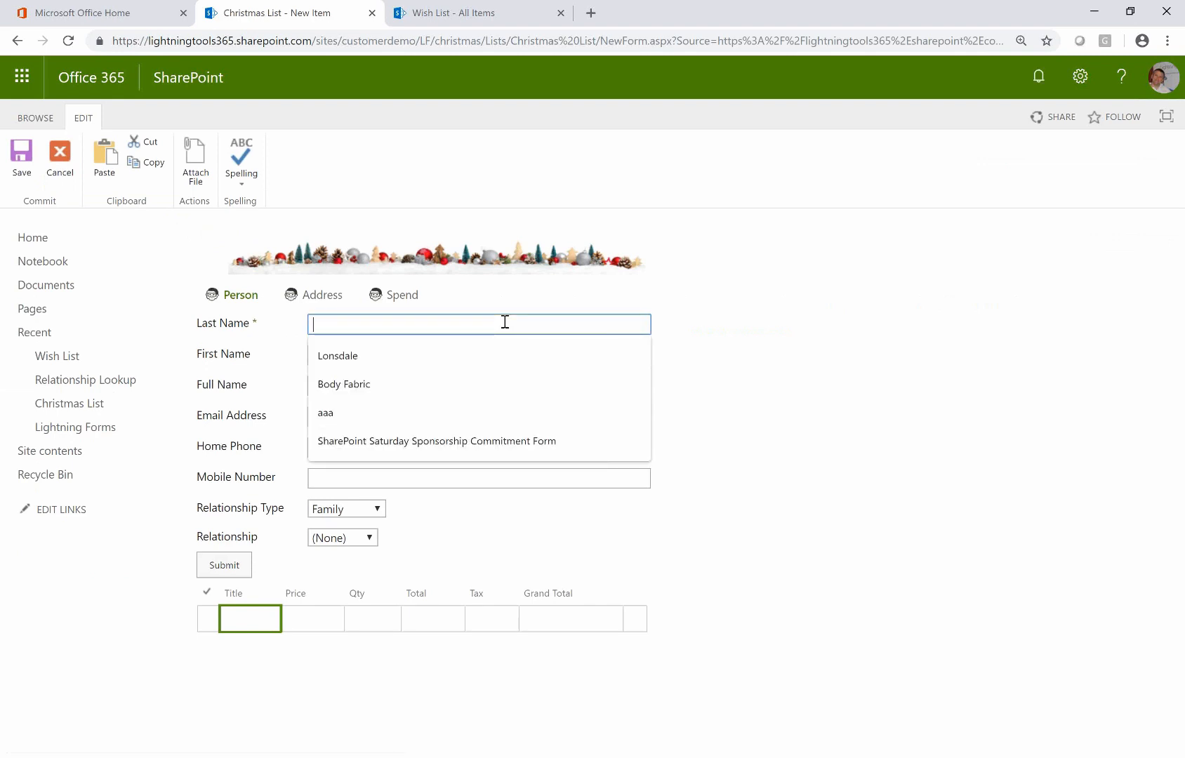
pyautogui.write('Lonsdale')
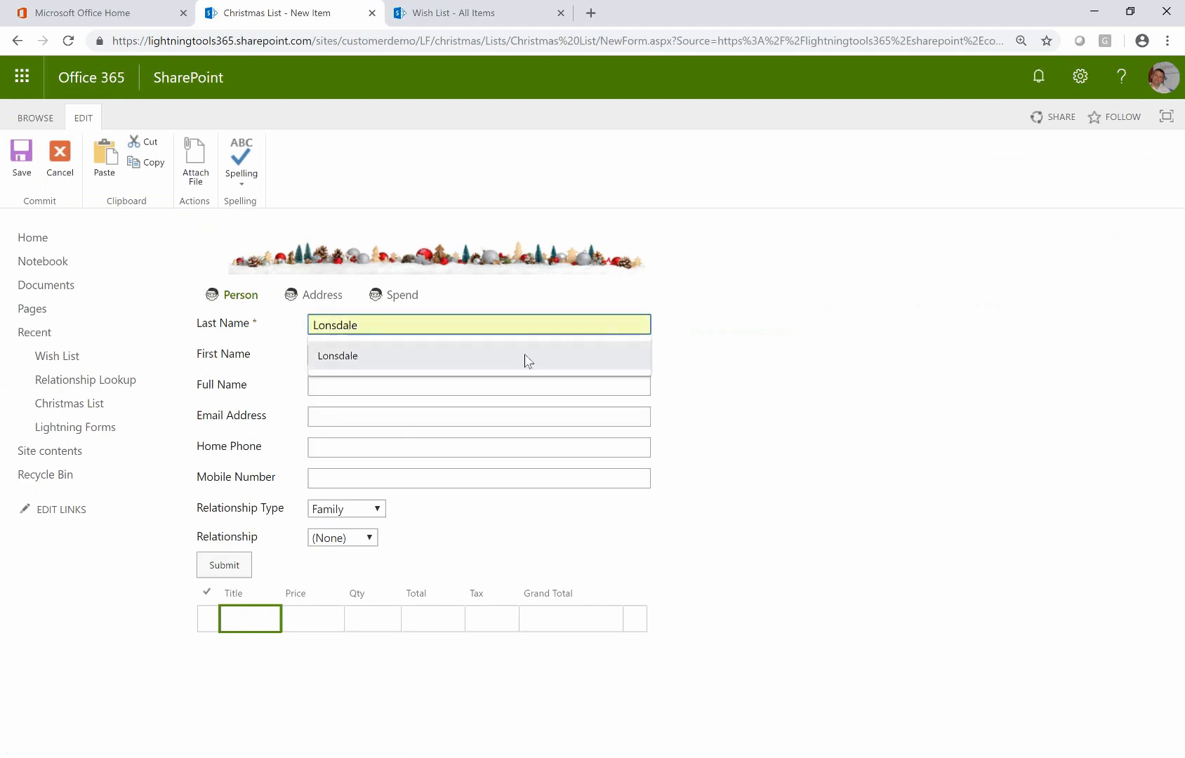
pyautogui.click(524, 356)
pyautogui.click(436, 360)
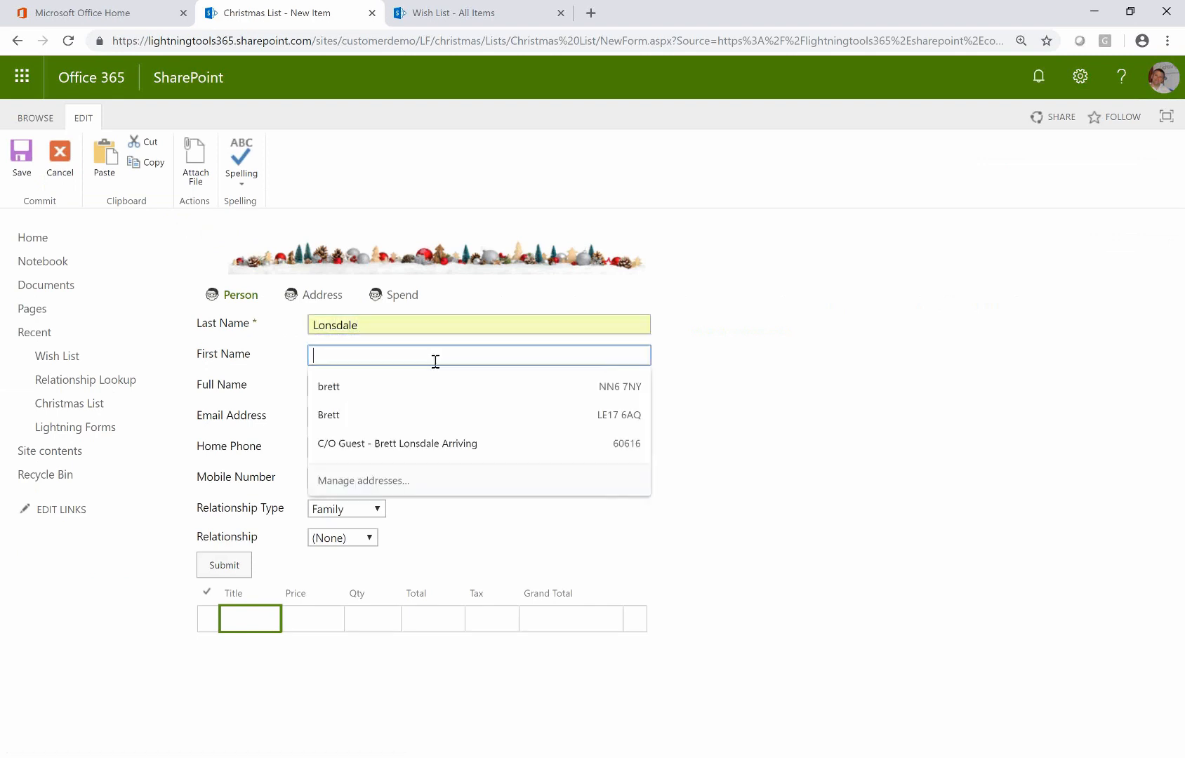
pyautogui.click(378, 387)
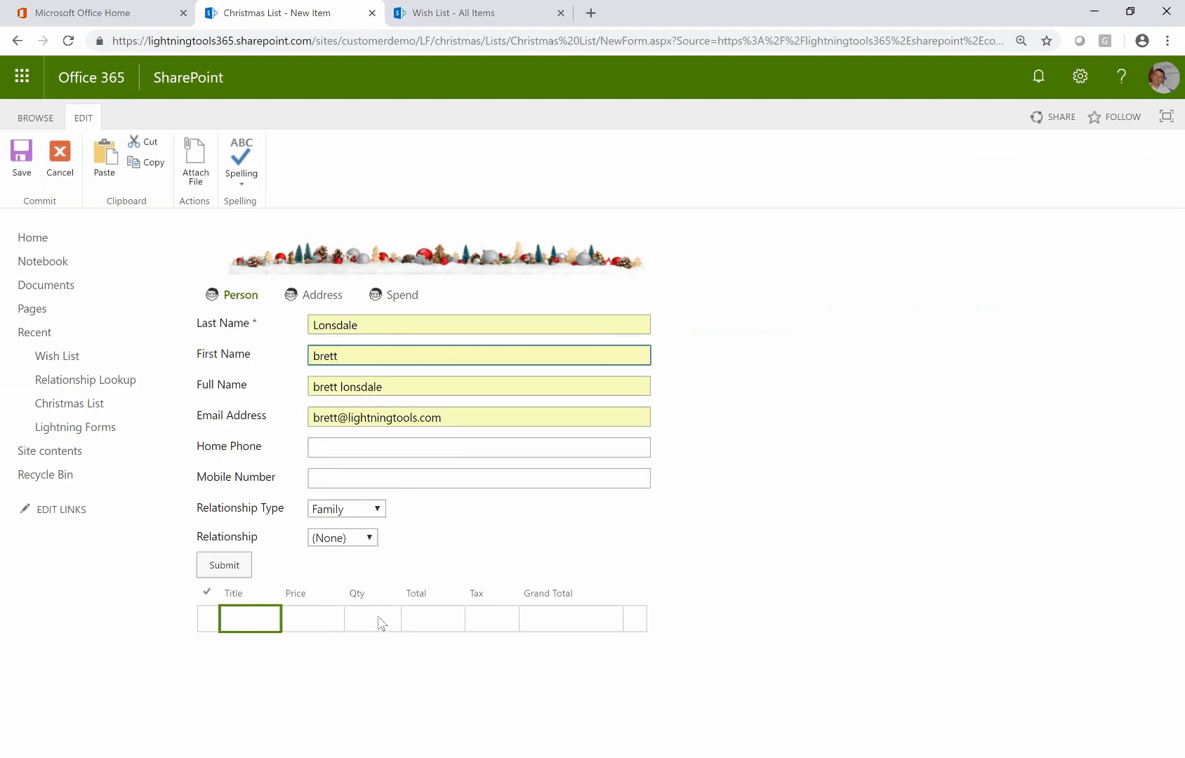
# Add the Whisky wish item with Price 100, Qty 1, Total 100, Tax 20, Grand Total 120
pyautogui.click(254, 624)
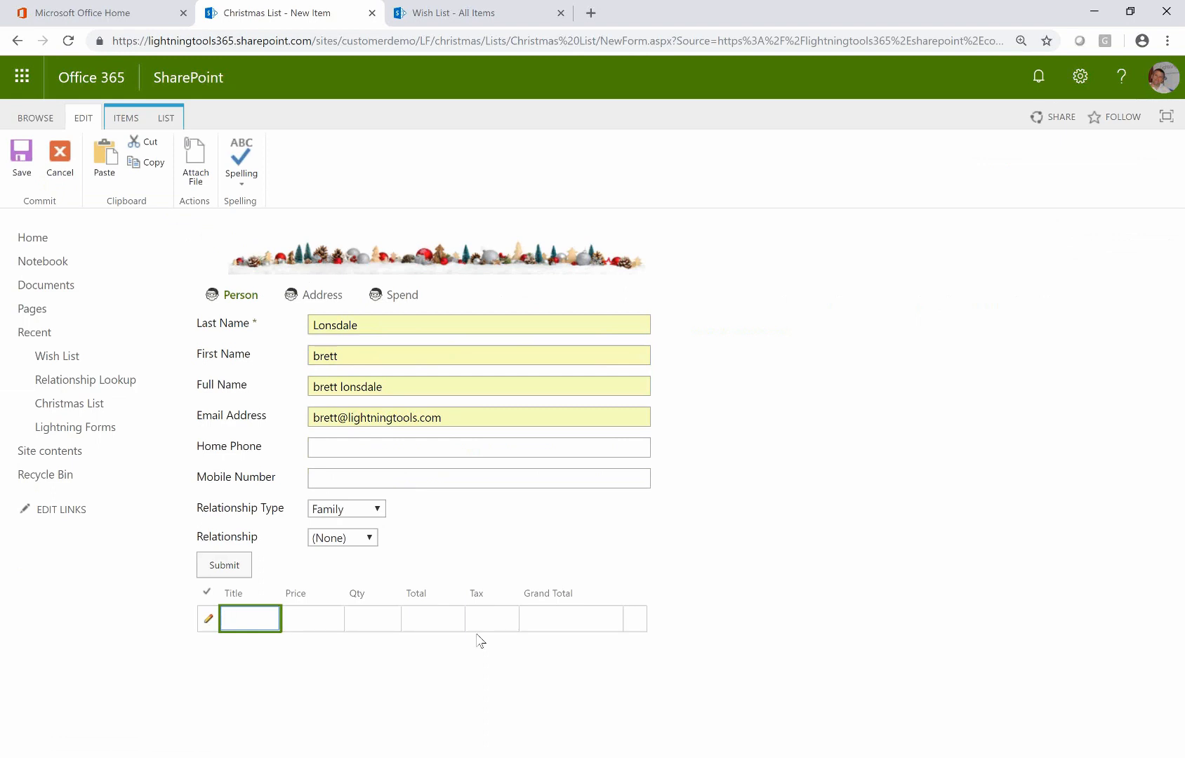
pyautogui.write('Whisky')
pyautogui.press('Tab')
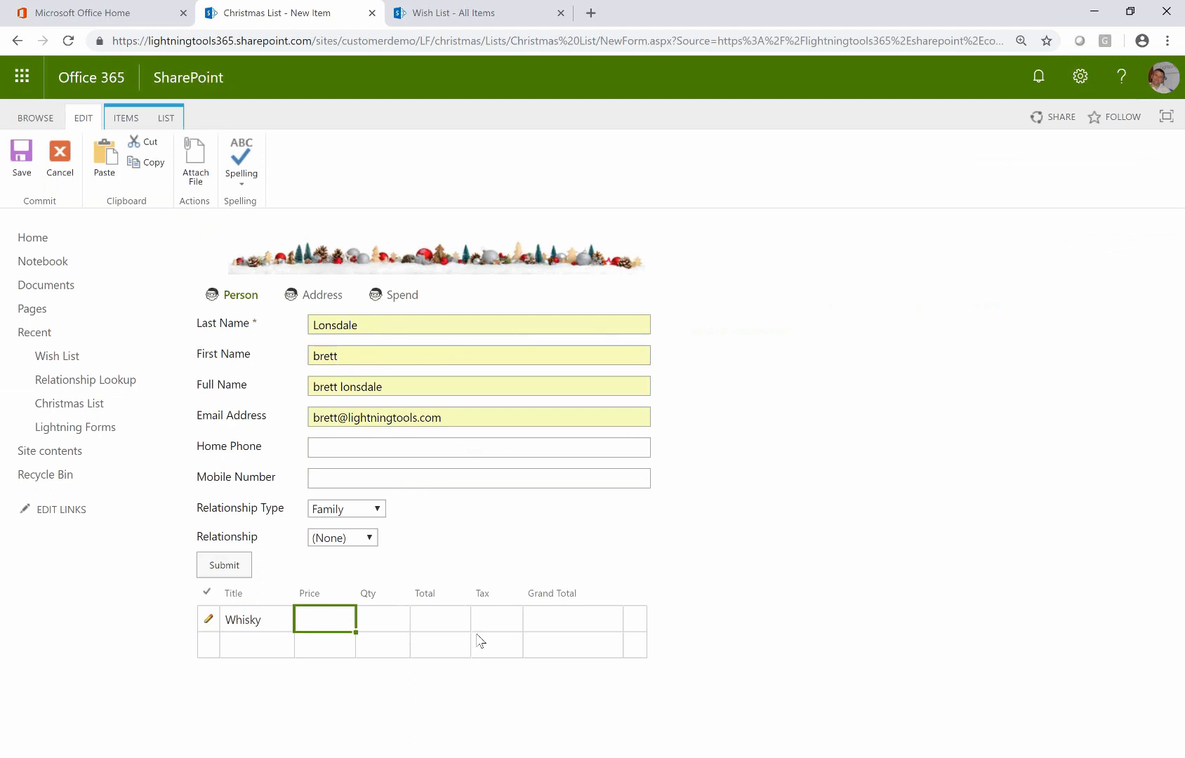
pyautogui.write('100')
pyautogui.press('Tab')
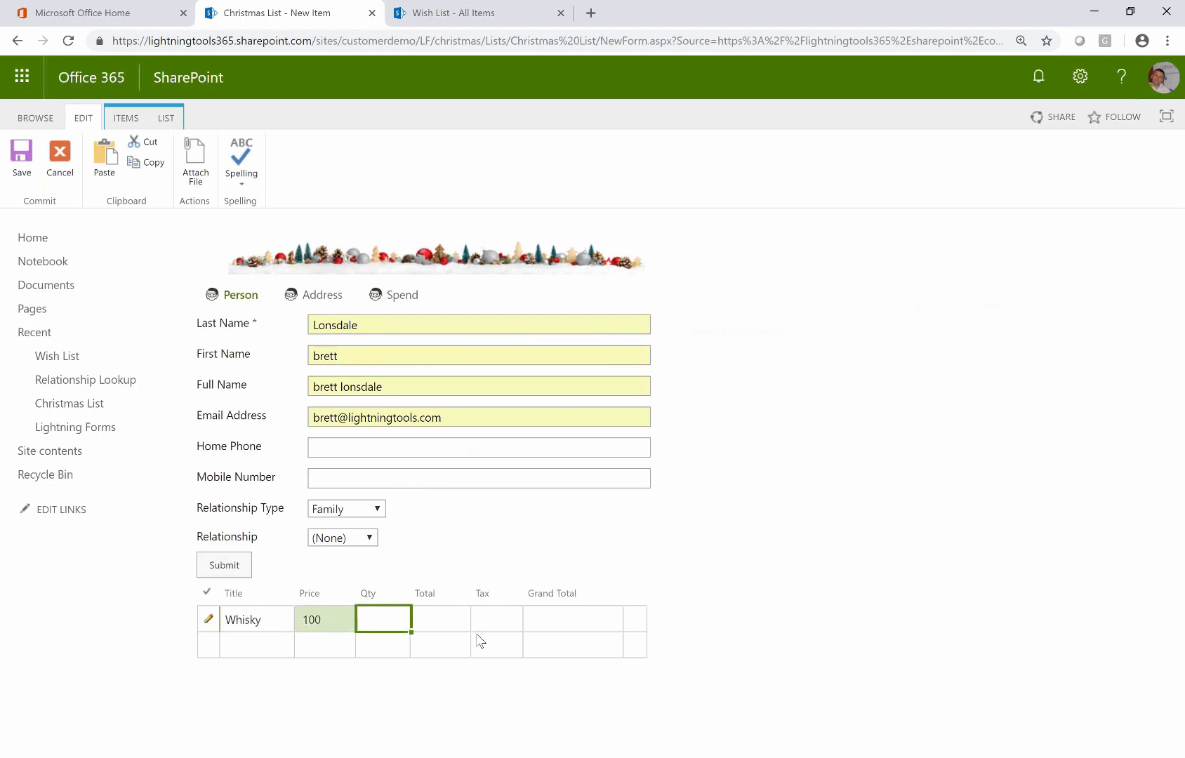
pyautogui.write('1')
pyautogui.press('Tab')
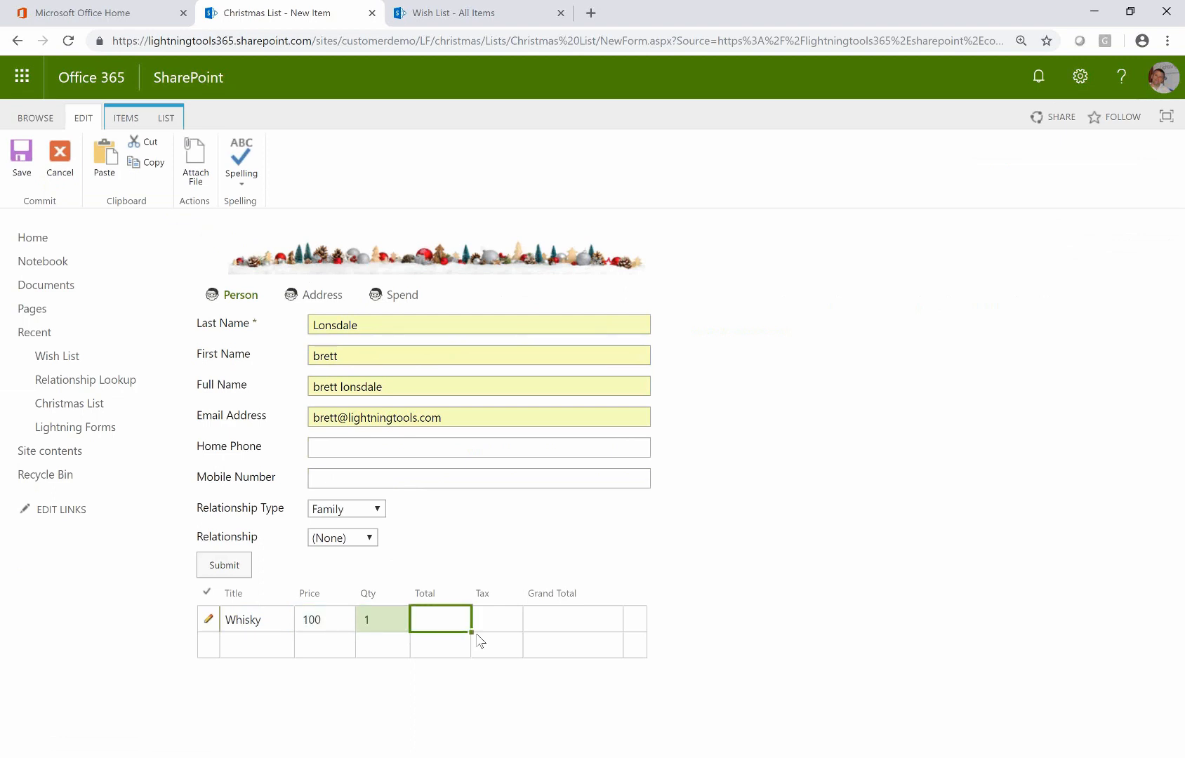
pyautogui.write('100')
pyautogui.press('Tab')
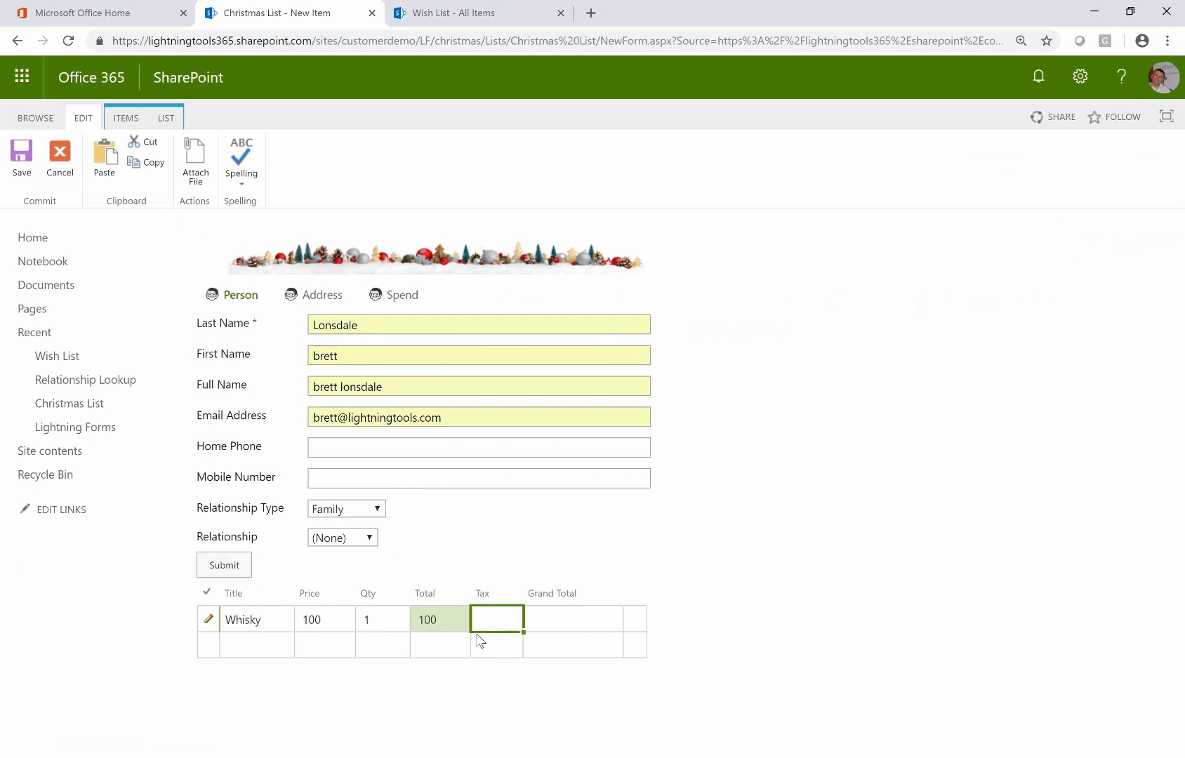
pyautogui.write('20')
pyautogui.press('Tab')
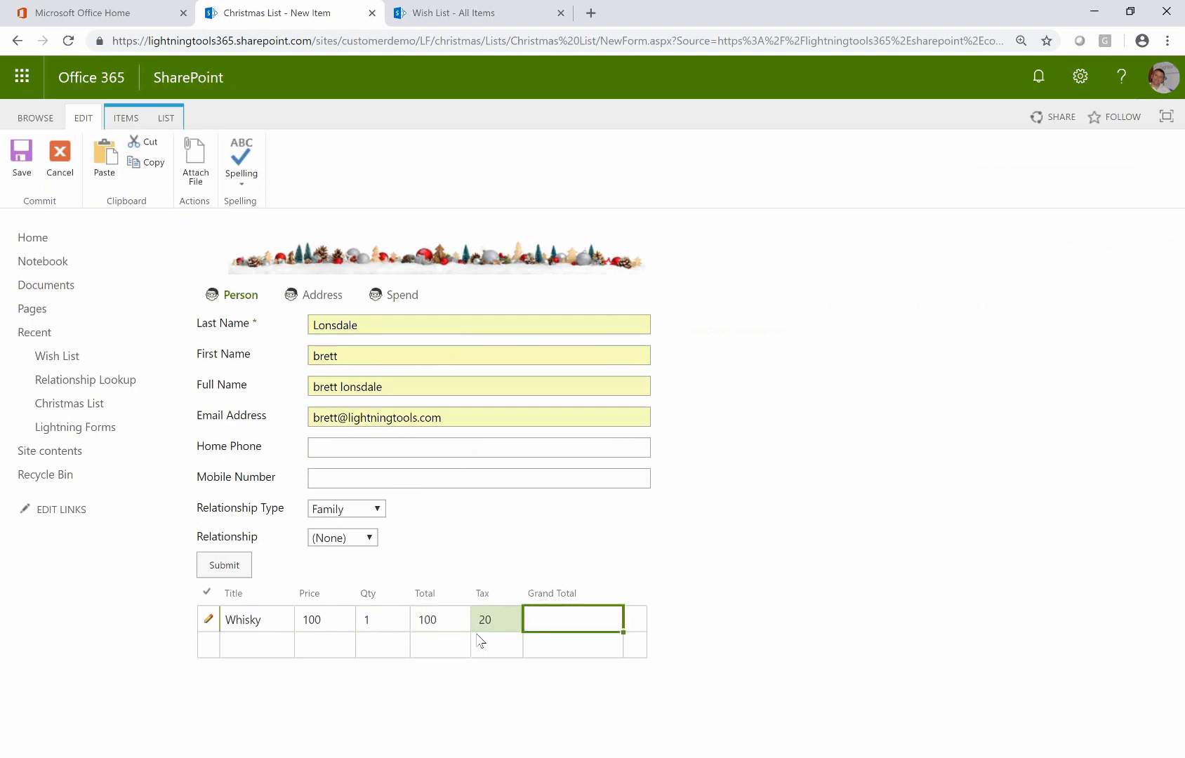
pyautogui.write('120')
pyautogui.press('Tab')
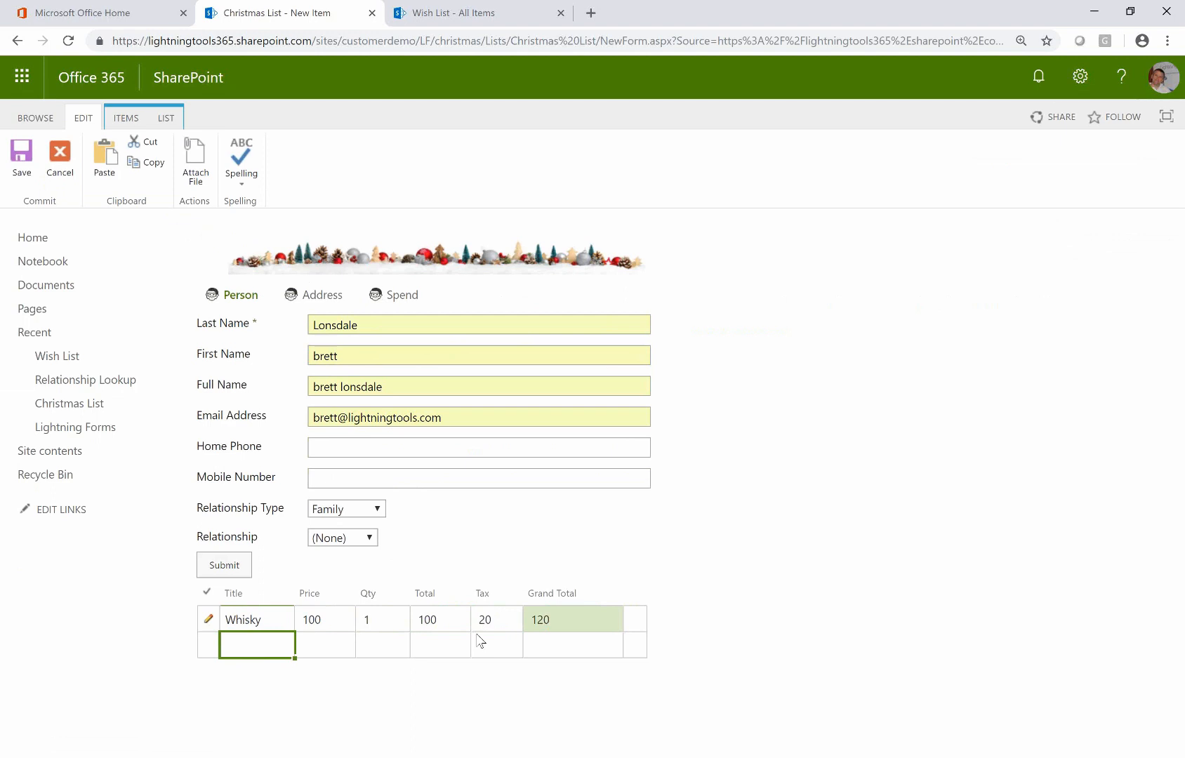
# Add a Chocolates row with Price 10 and Qty 1, correcting Total to 10 and Tax to 2
pyautogui.write('Chocolate')
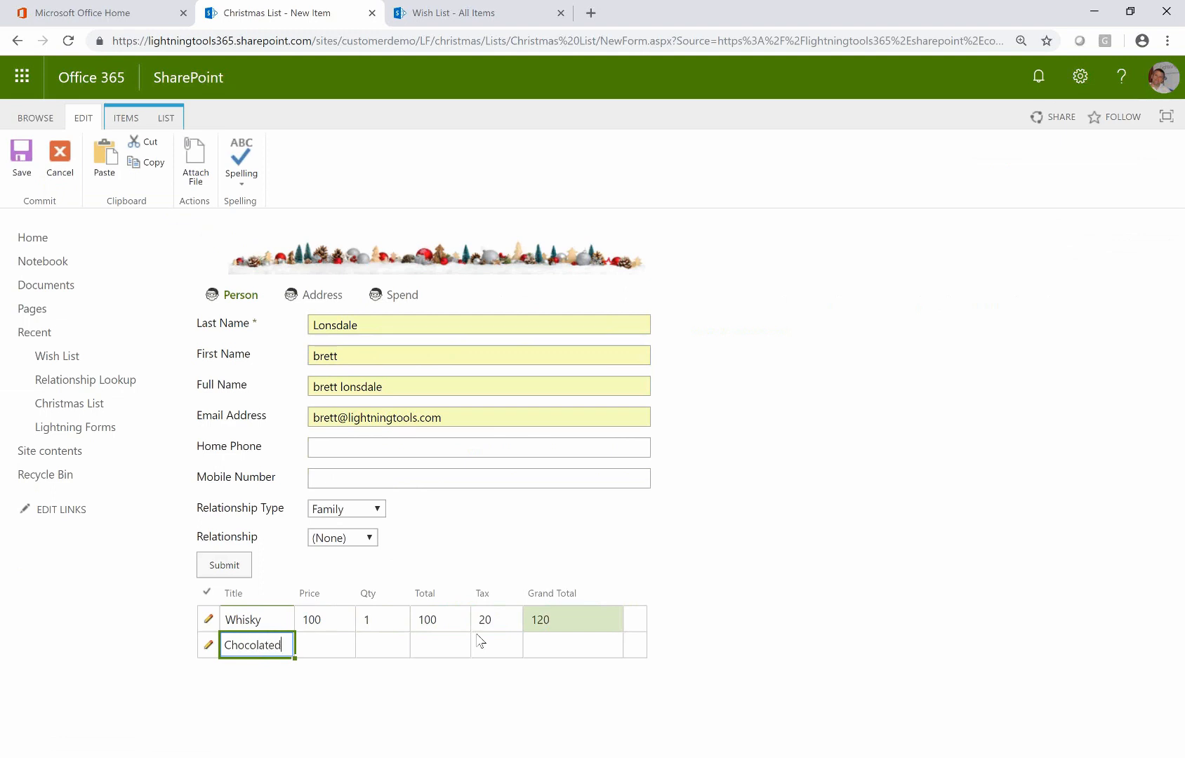
pyautogui.write('s')
pyautogui.press('Tab')
pyautogui.write('10')
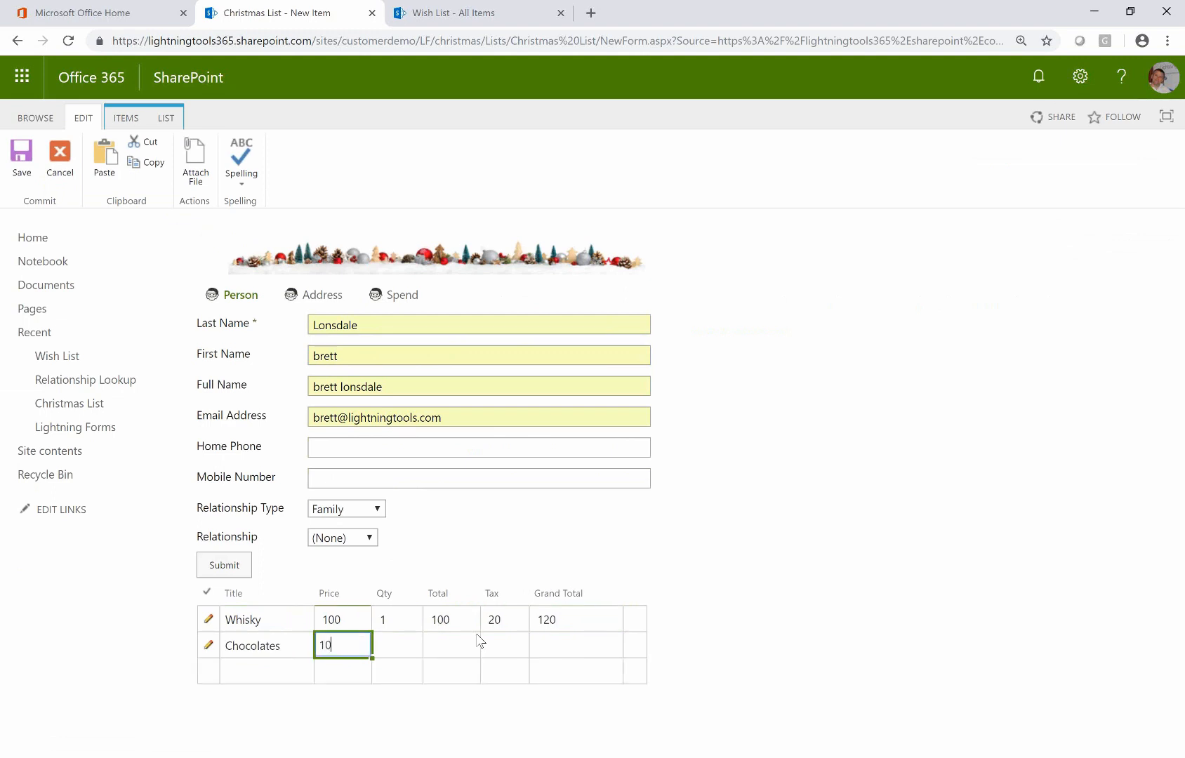
pyautogui.press('Tab')
pyautogui.write('1')
pyautogui.press('Tab')
pyautogui.write('1')
pyautogui.press('Tab')
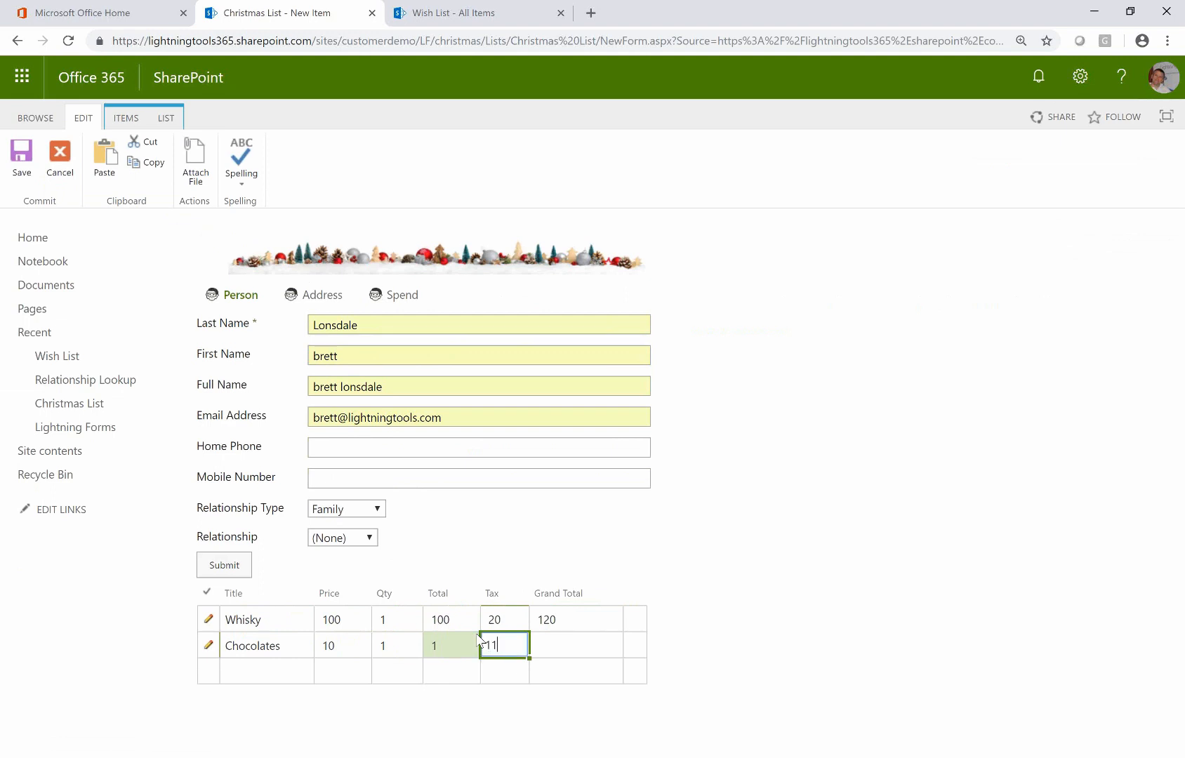
pyautogui.click(476, 634)
pyautogui.write('0')
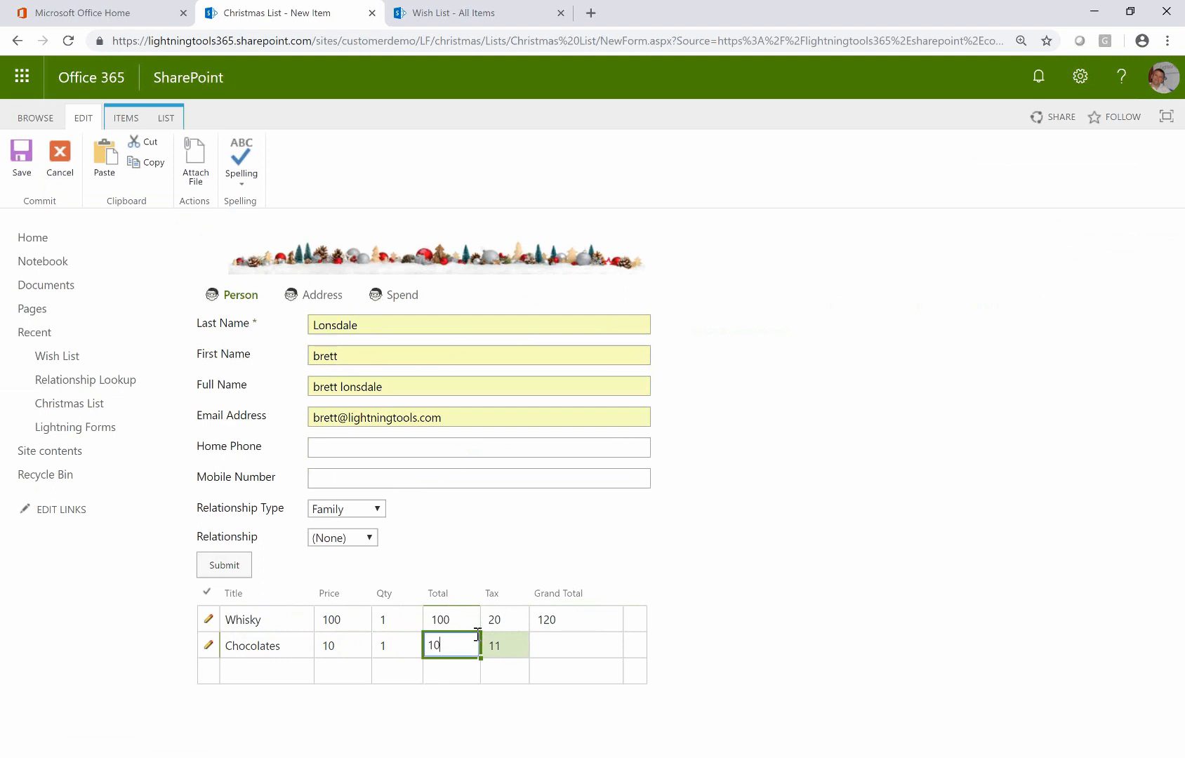
pyautogui.press('Tab')
pyautogui.write('1')
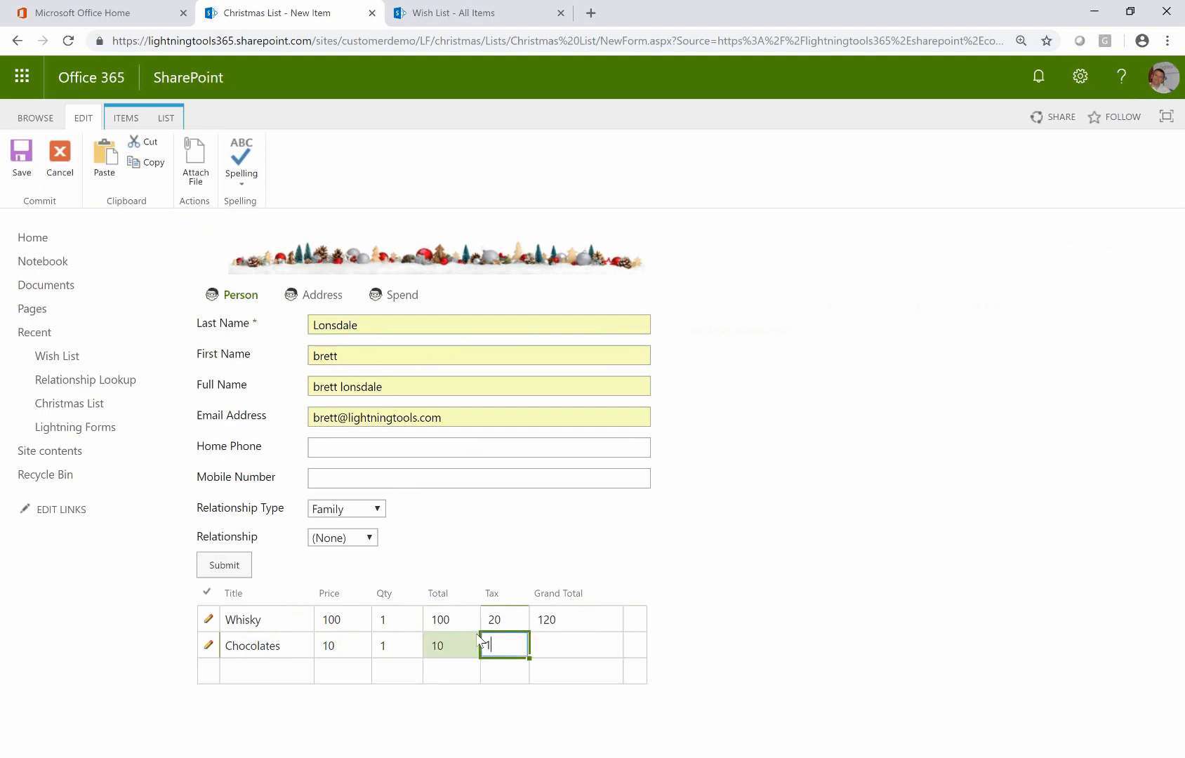
pyautogui.press('Tab')
pyautogui.press('Left')
pyautogui.write('2')
pyautogui.press('Tab')
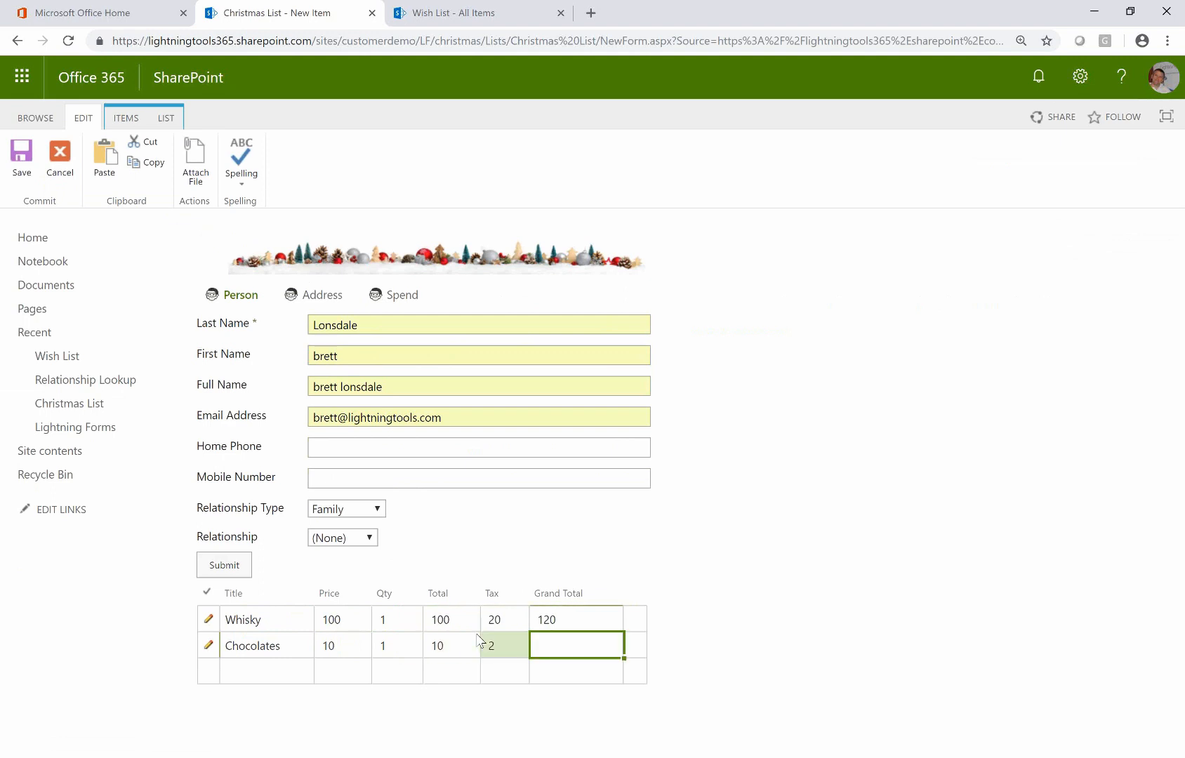
pyautogui.press('Tab')
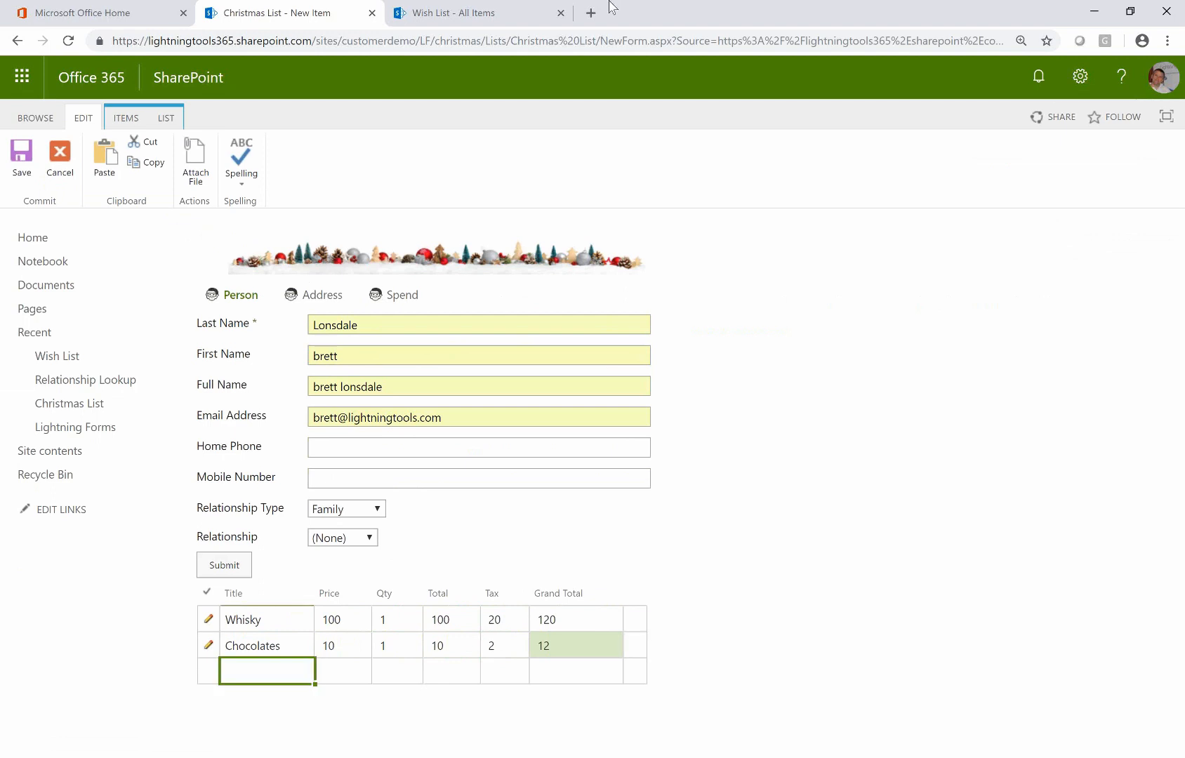
# Submit the entry and open the Wish List to confirm the Whisky and Chocolates items
pyautogui.click(231, 572)
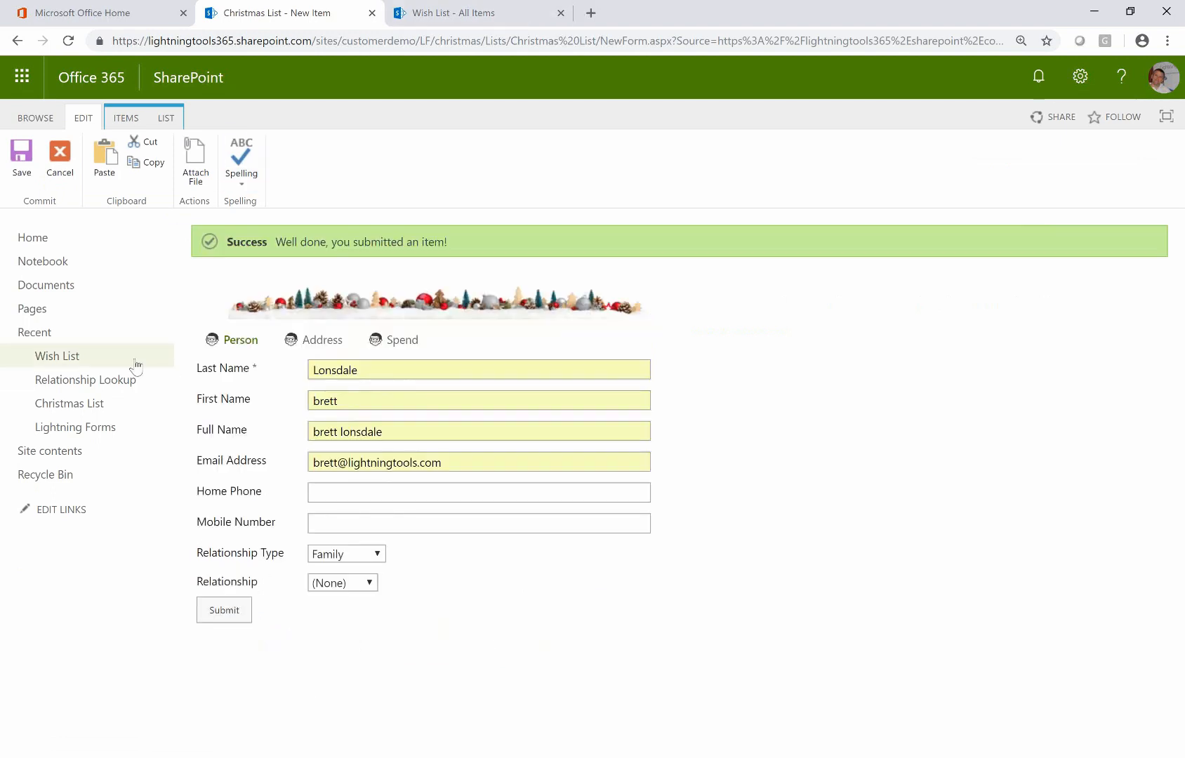
pyautogui.click(73, 362)
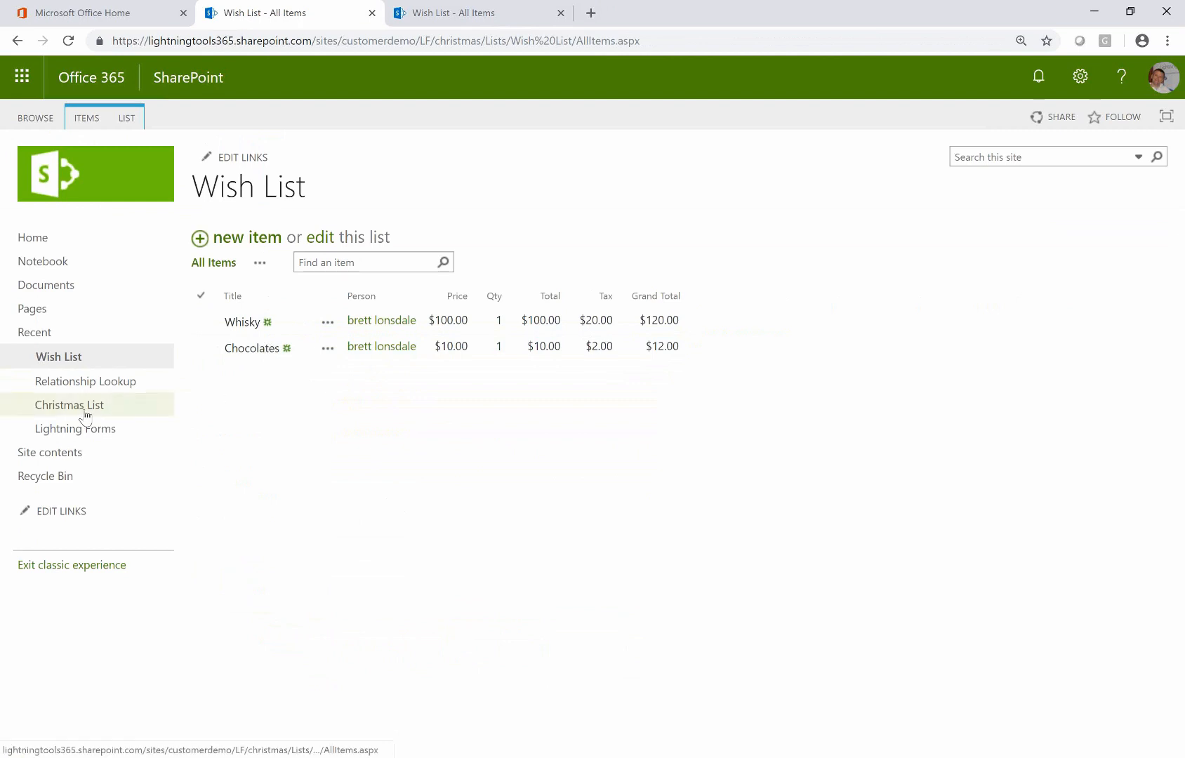
# Reopen the Christmas List's Default New Form in the Lightning Forms designer via the LIST ribbon
pyautogui.click(109, 404)
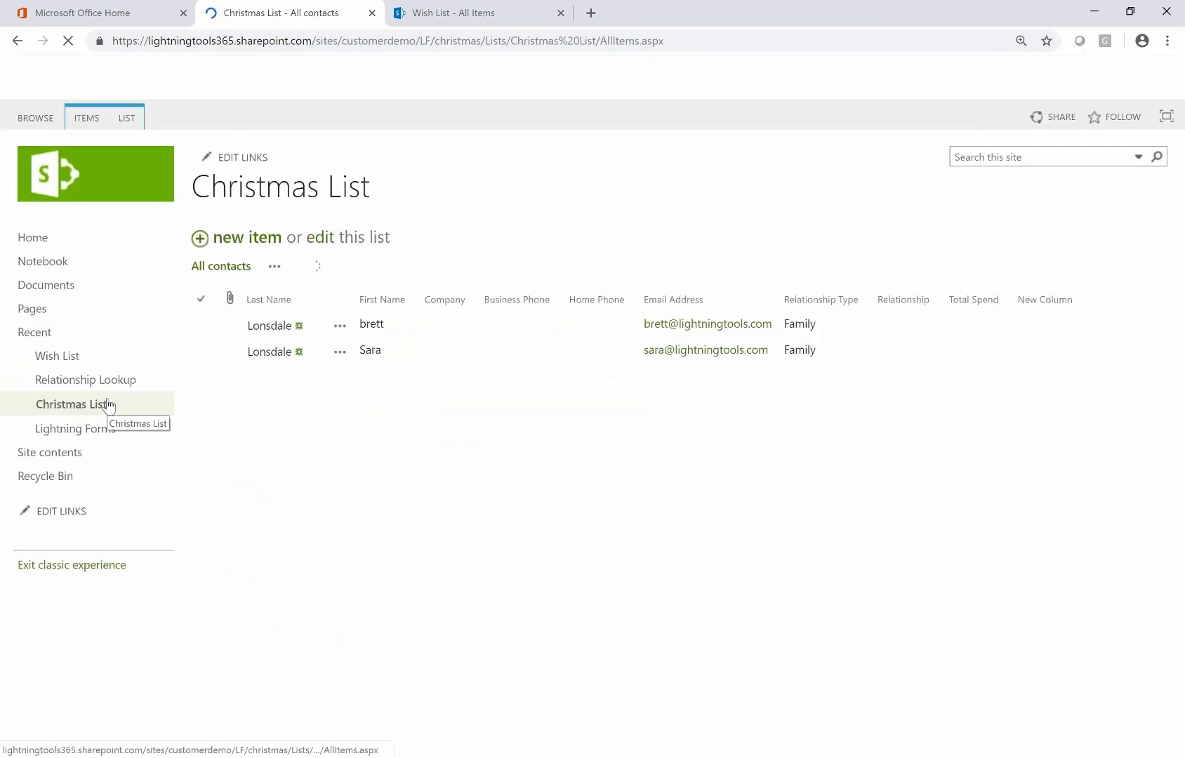
pyautogui.click(125, 121)
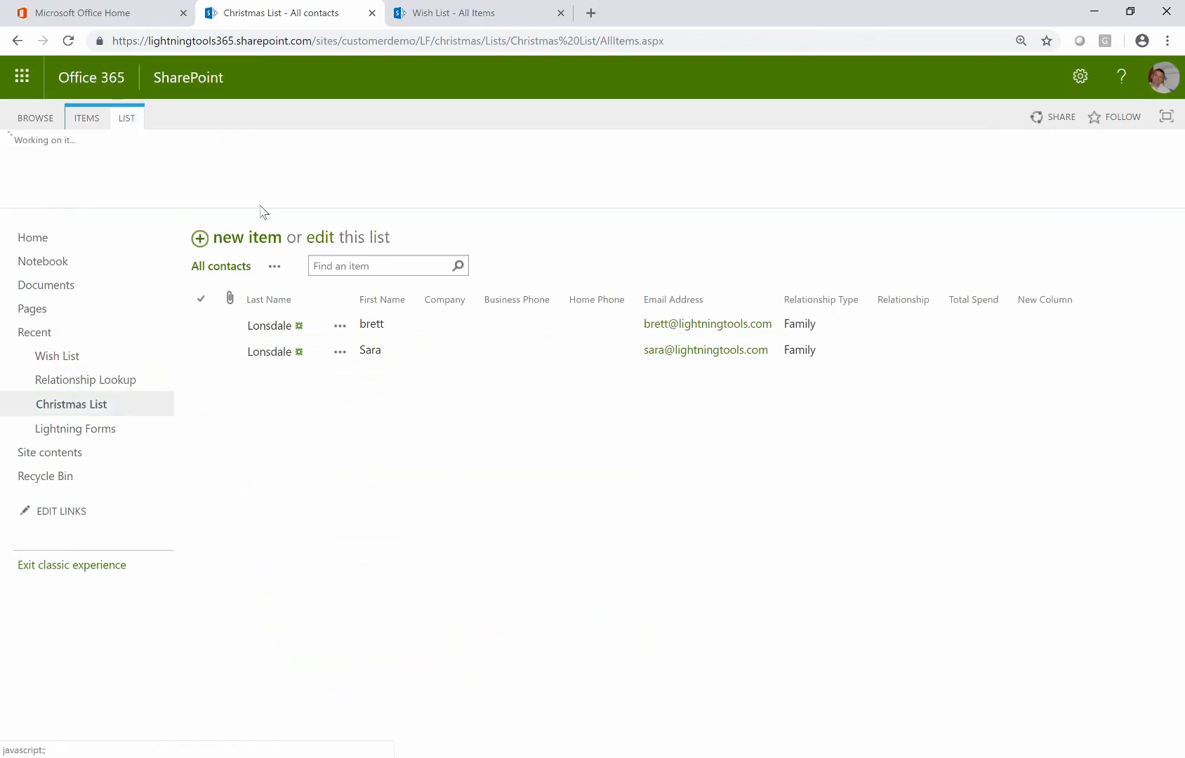
pyautogui.click(753, 182)
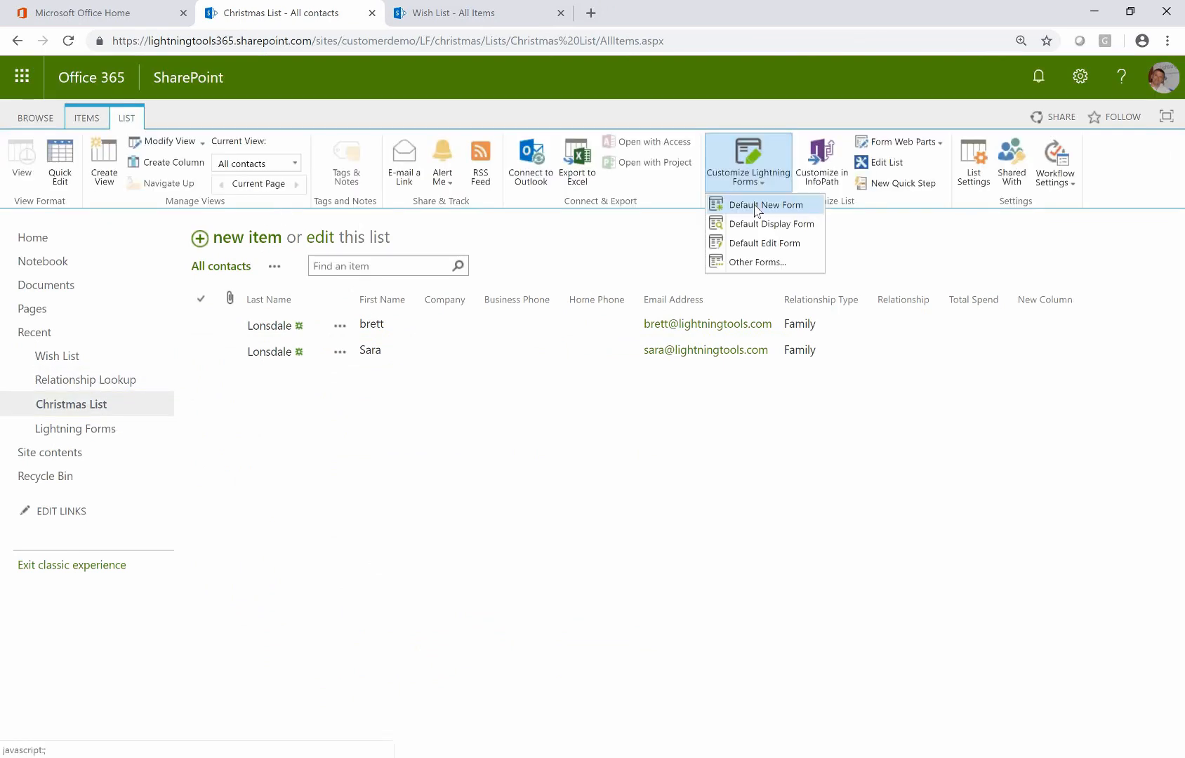
pyautogui.click(756, 208)
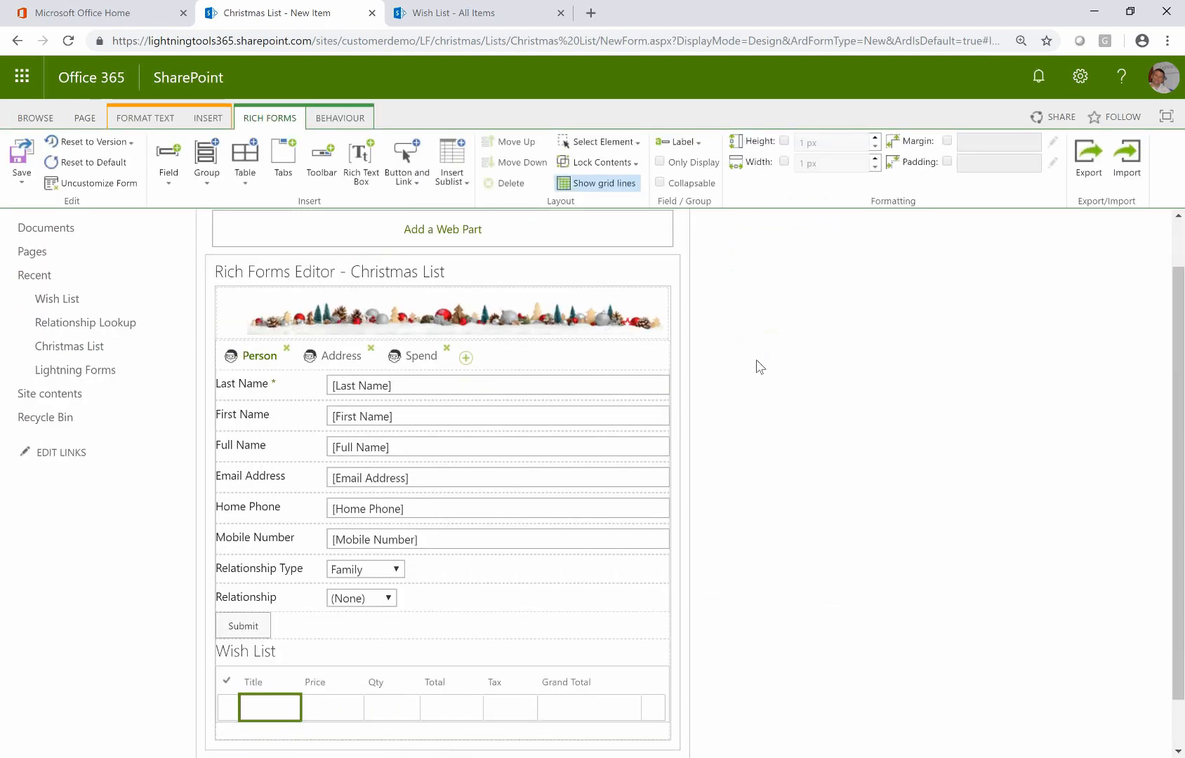
# Try moving the Qty column, then set Email Address's label to Align Top and back to Align Left
pyautogui.moveTo(383, 682); pyautogui.dragTo(419, 716)
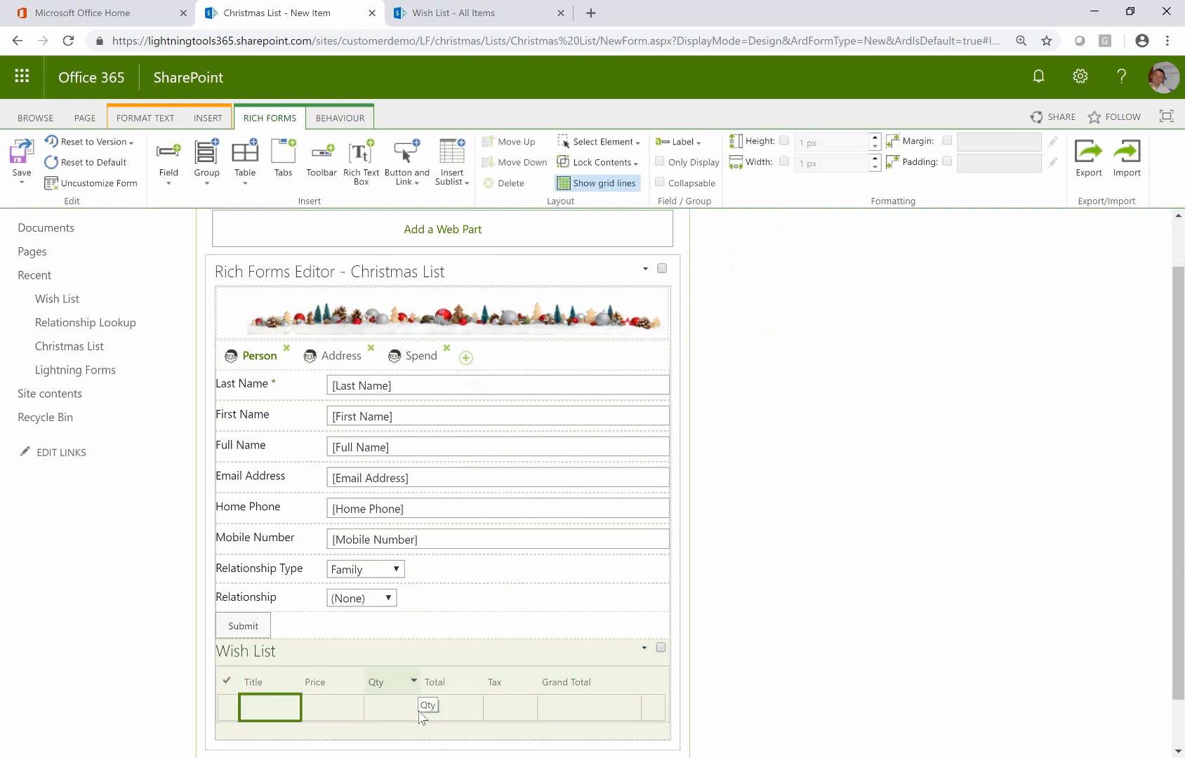
pyautogui.moveTo(420, 716); pyautogui.dragTo(419, 675)
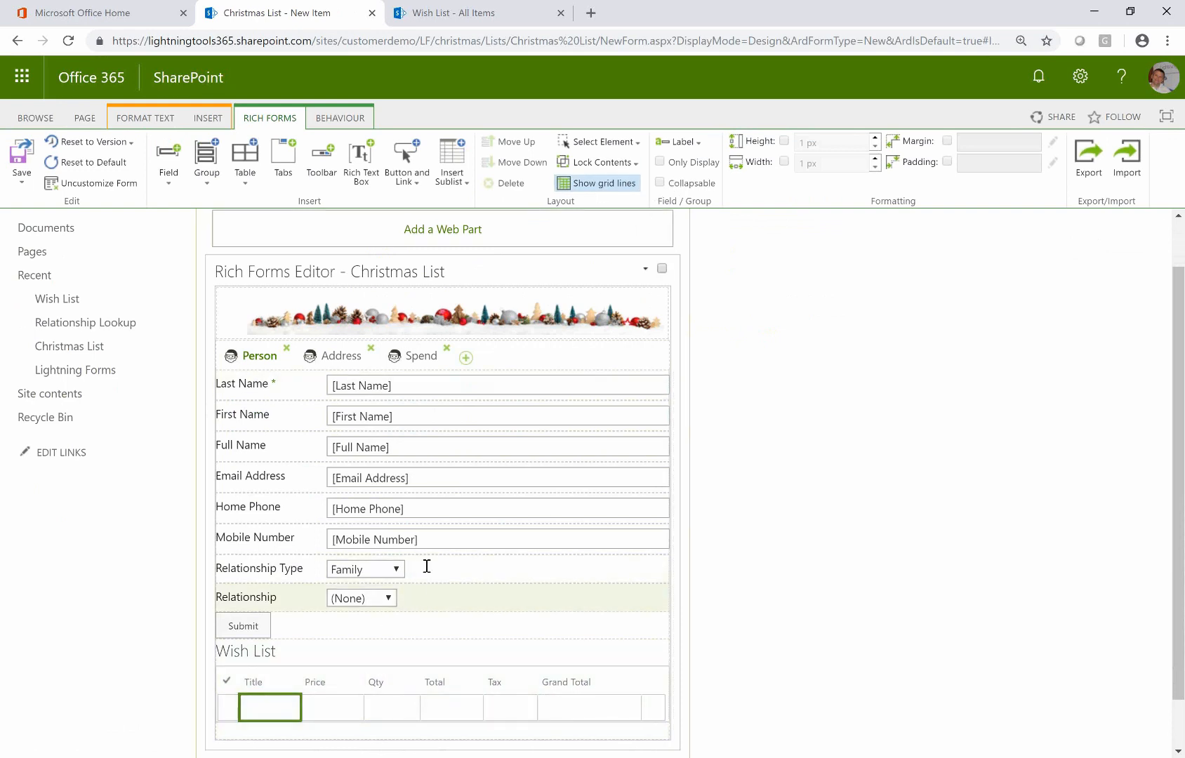
pyautogui.click(458, 476)
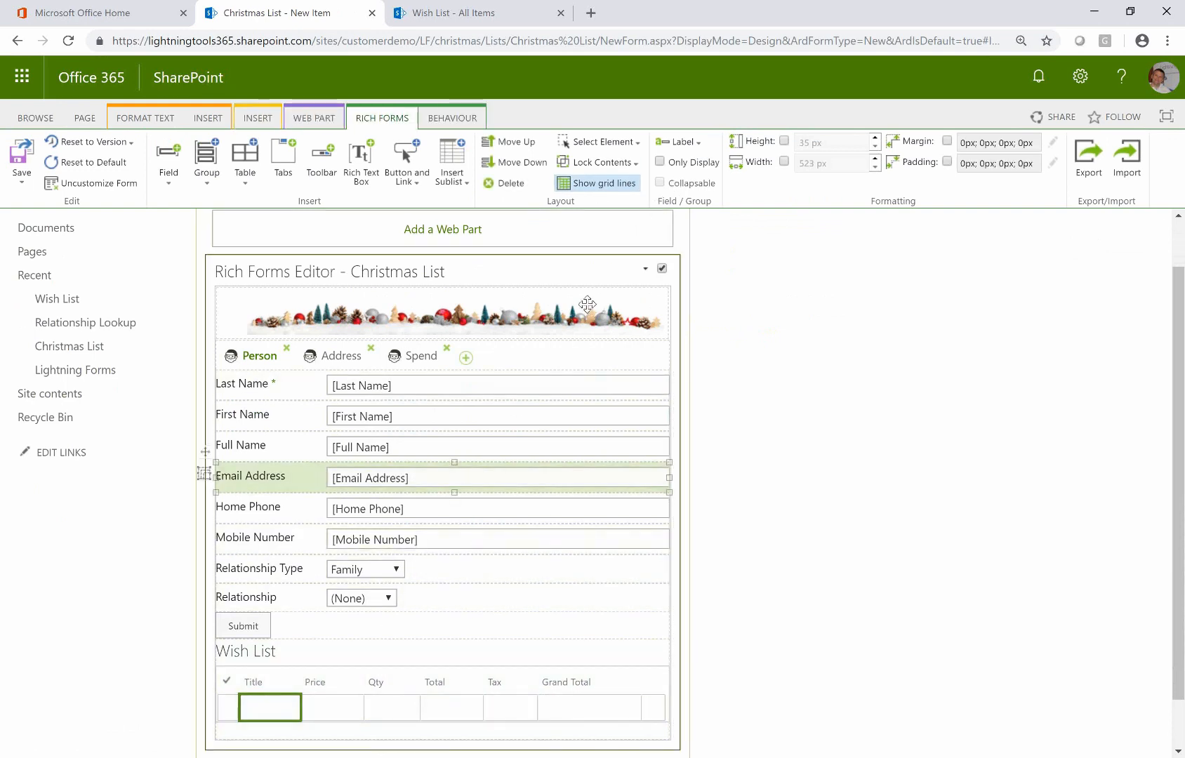
pyautogui.click(637, 163)
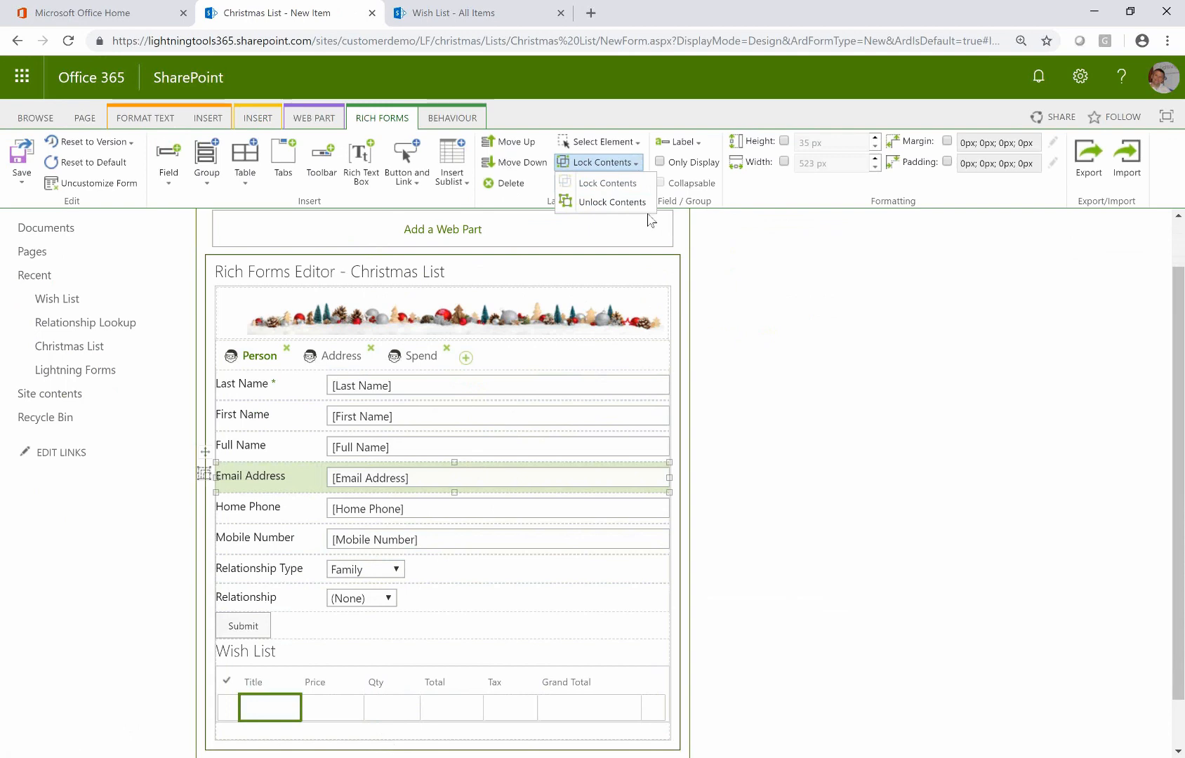
pyautogui.click(703, 413)
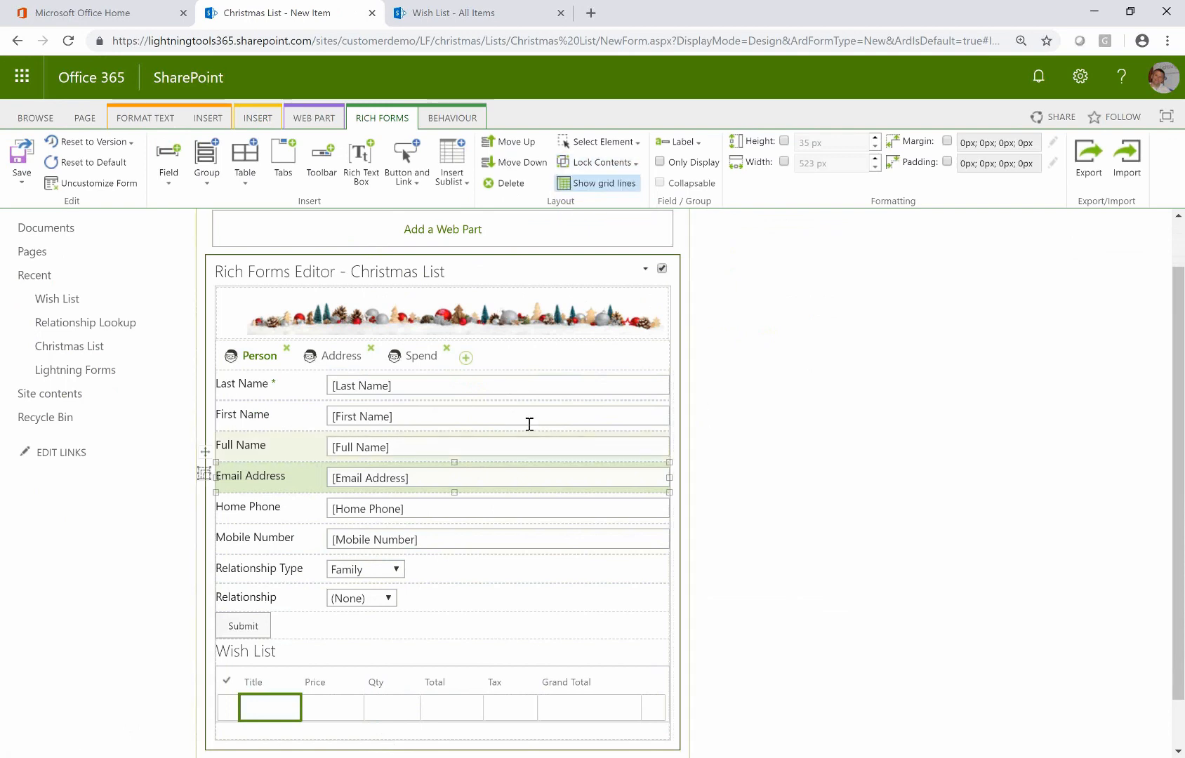
pyautogui.click(679, 142)
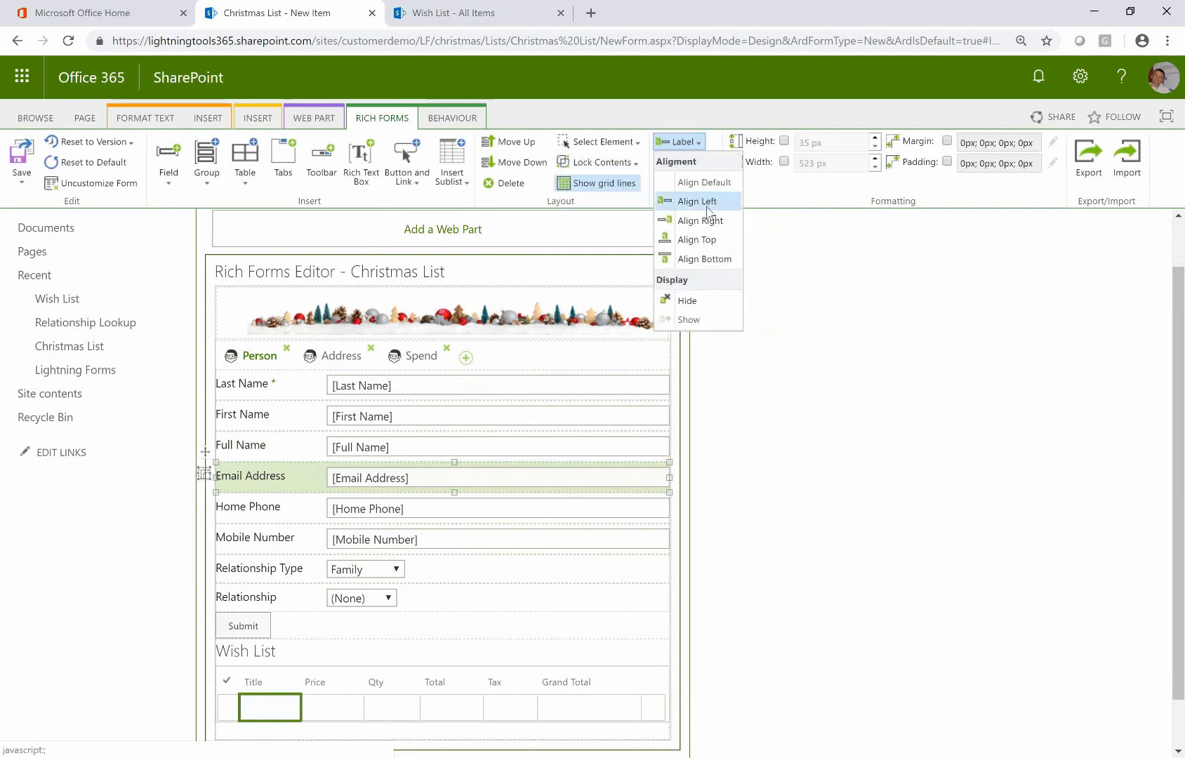
pyautogui.click(709, 241)
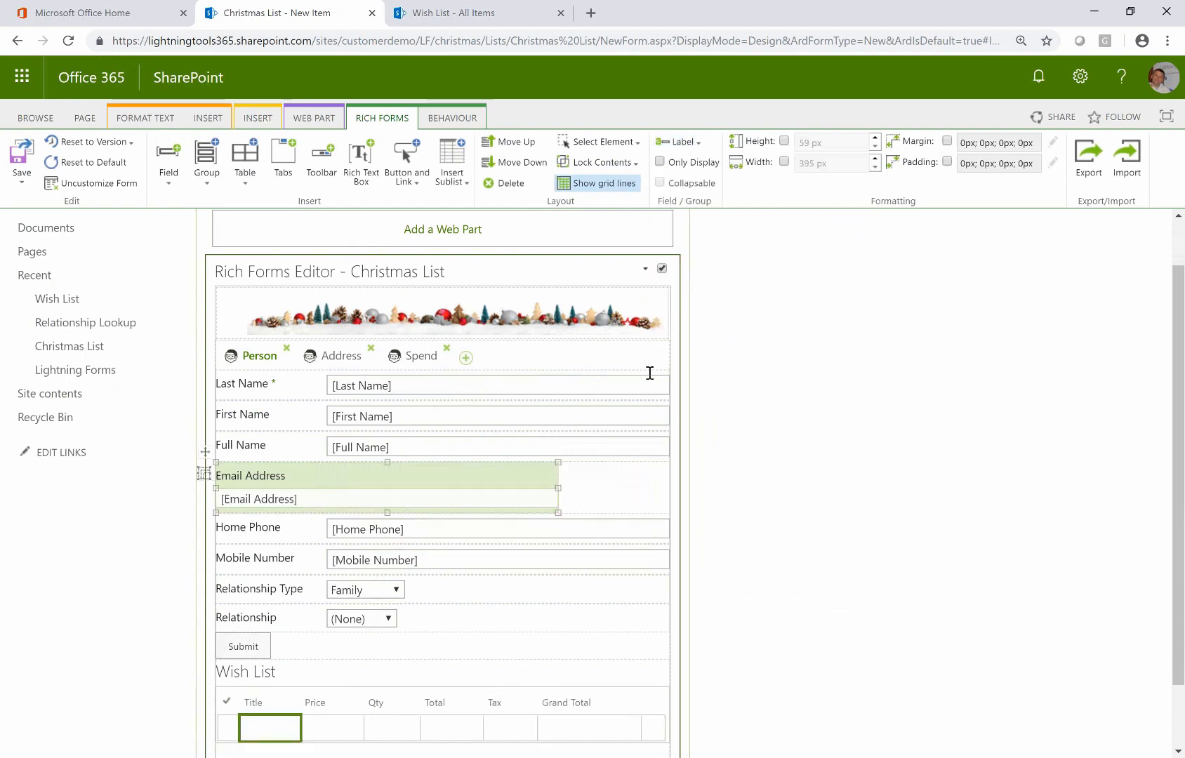
pyautogui.click(681, 144)
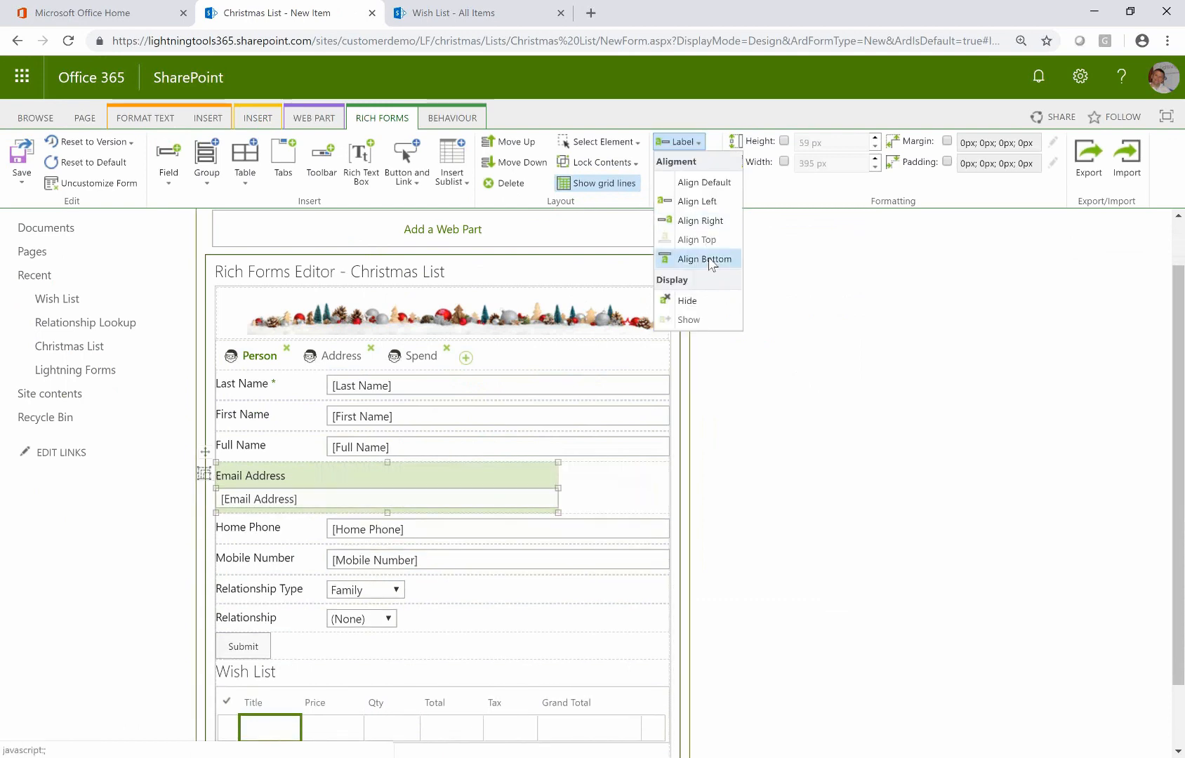
pyautogui.click(701, 204)
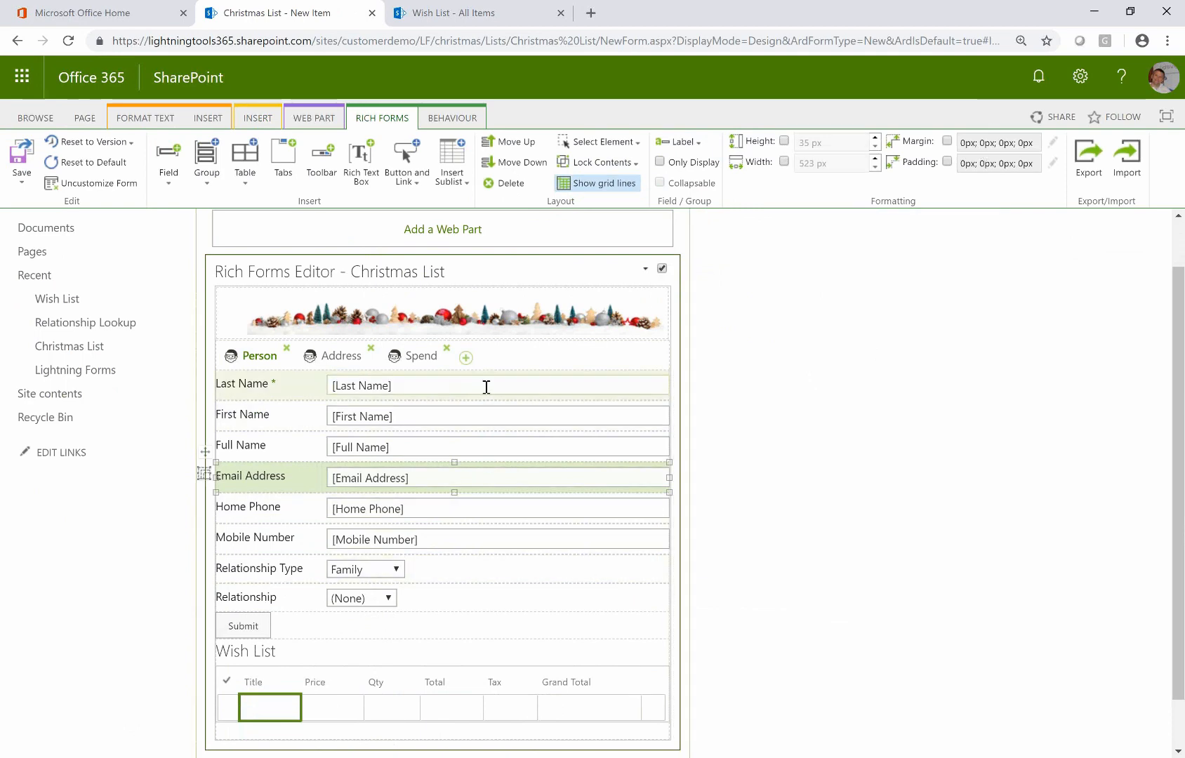
# Narrow the Last Name field to 469 px by dragging its right handle
pyautogui.click(632, 388)
pyautogui.moveTo(667, 388)
pyautogui.mouseDown()
pyautogui.moveTo(621, 386)
pyautogui.moveTo(668, 387)
pyautogui.mouseUp()
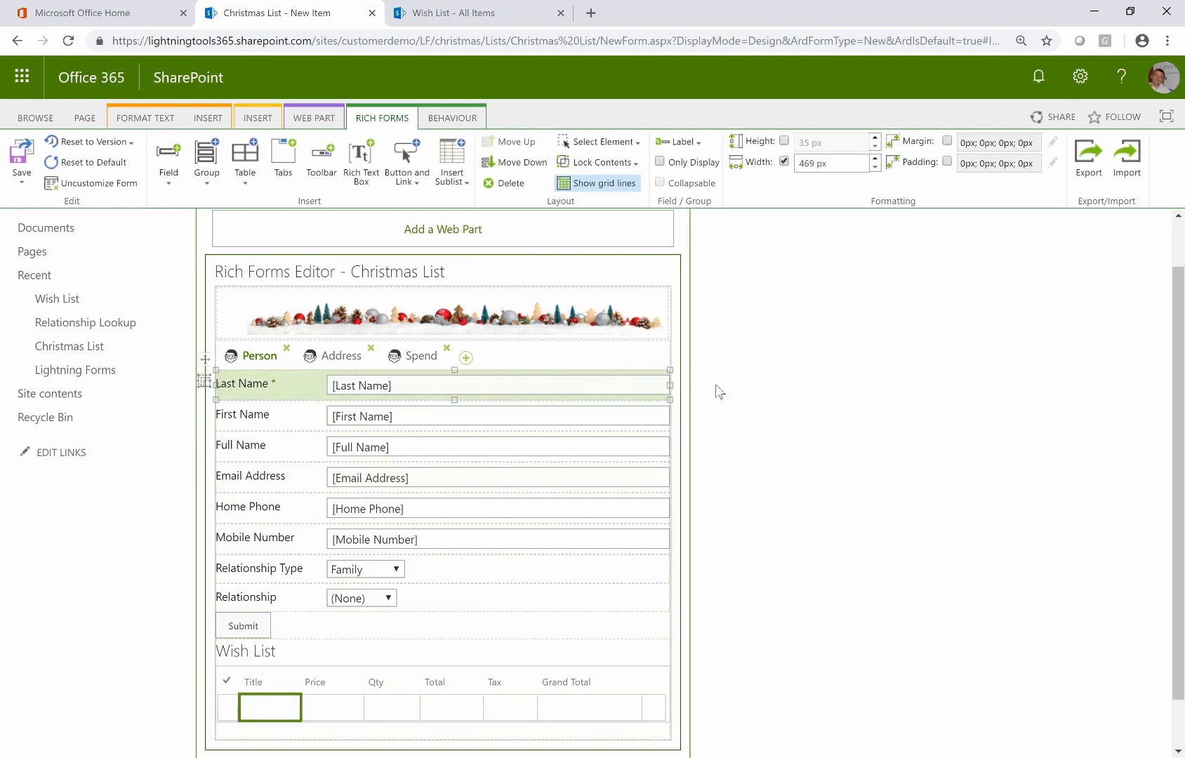
pyautogui.click(711, 411)
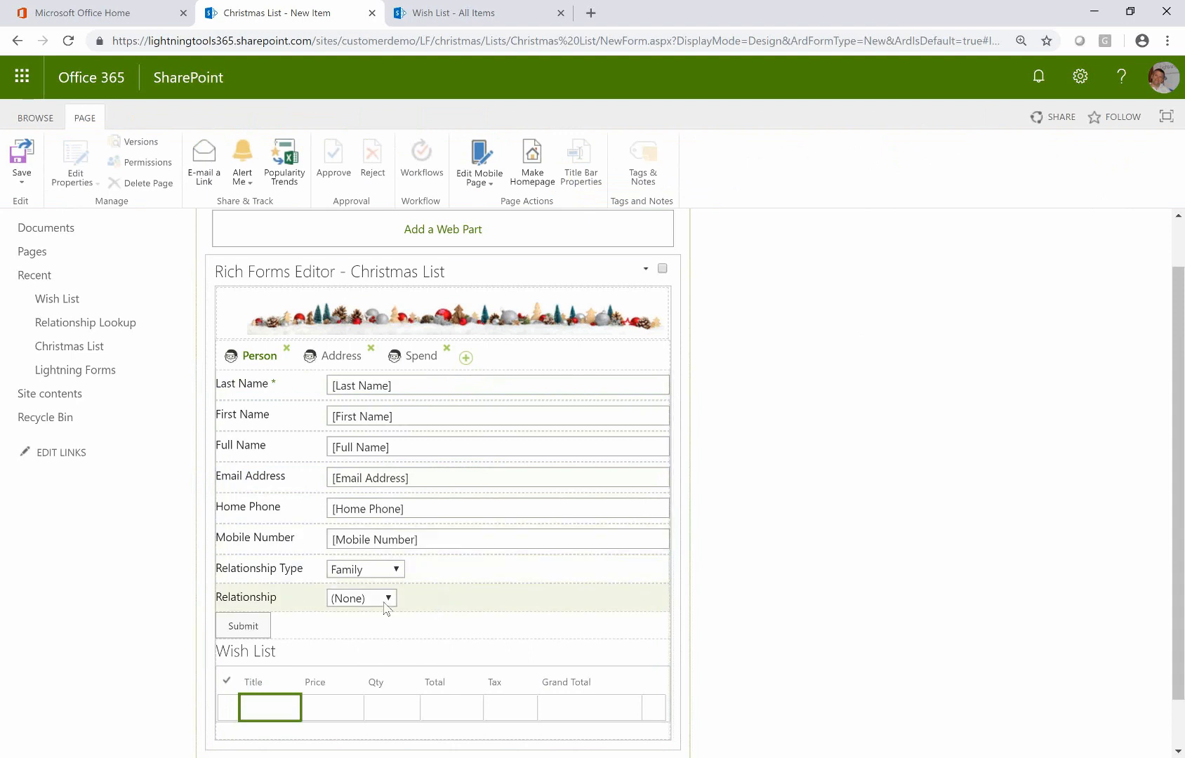
# Zoom the browser page to 90% and show the BEHAVIOUR settings for the Last Name field
pyautogui.click(470, 597)
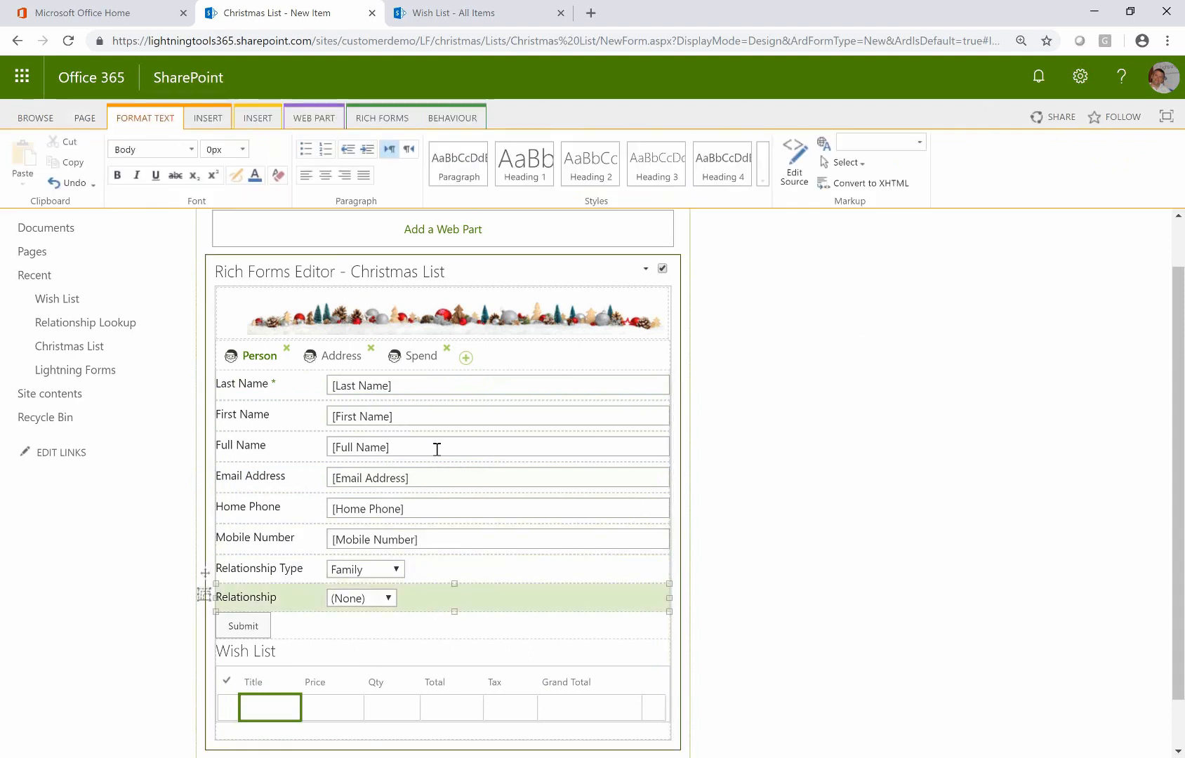
pyautogui.click(458, 120)
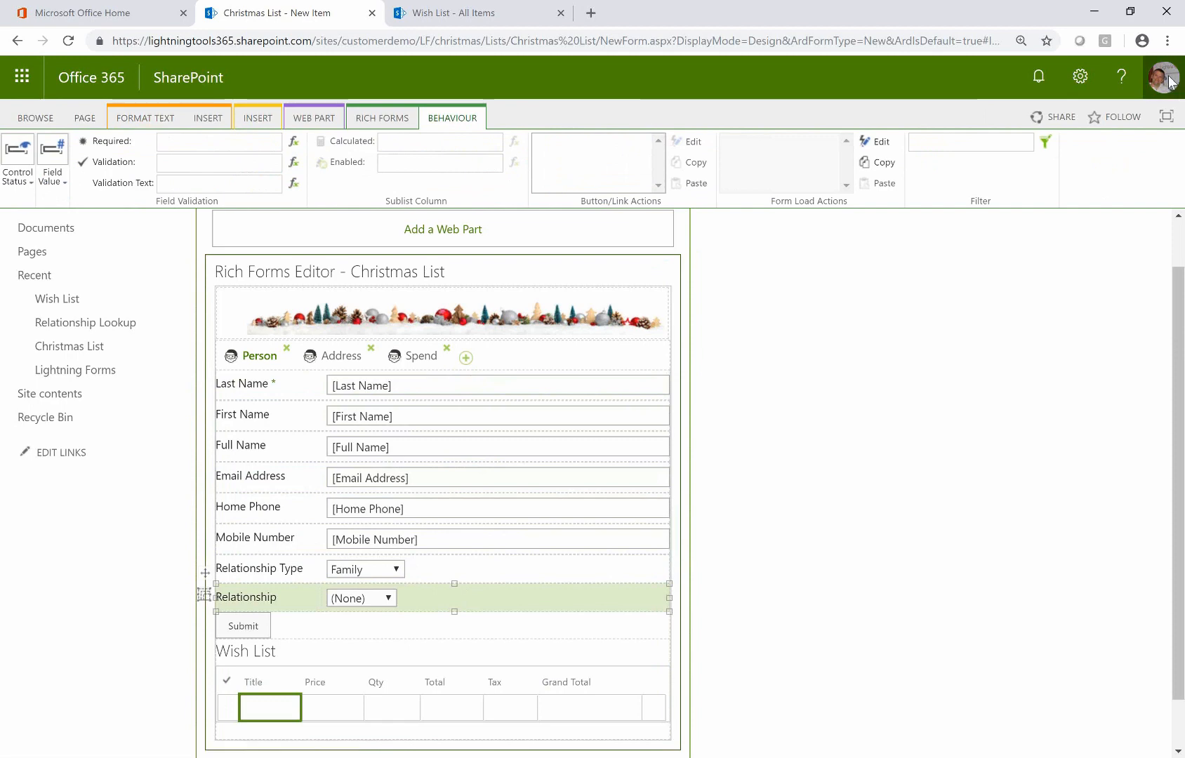
pyautogui.click(1167, 41)
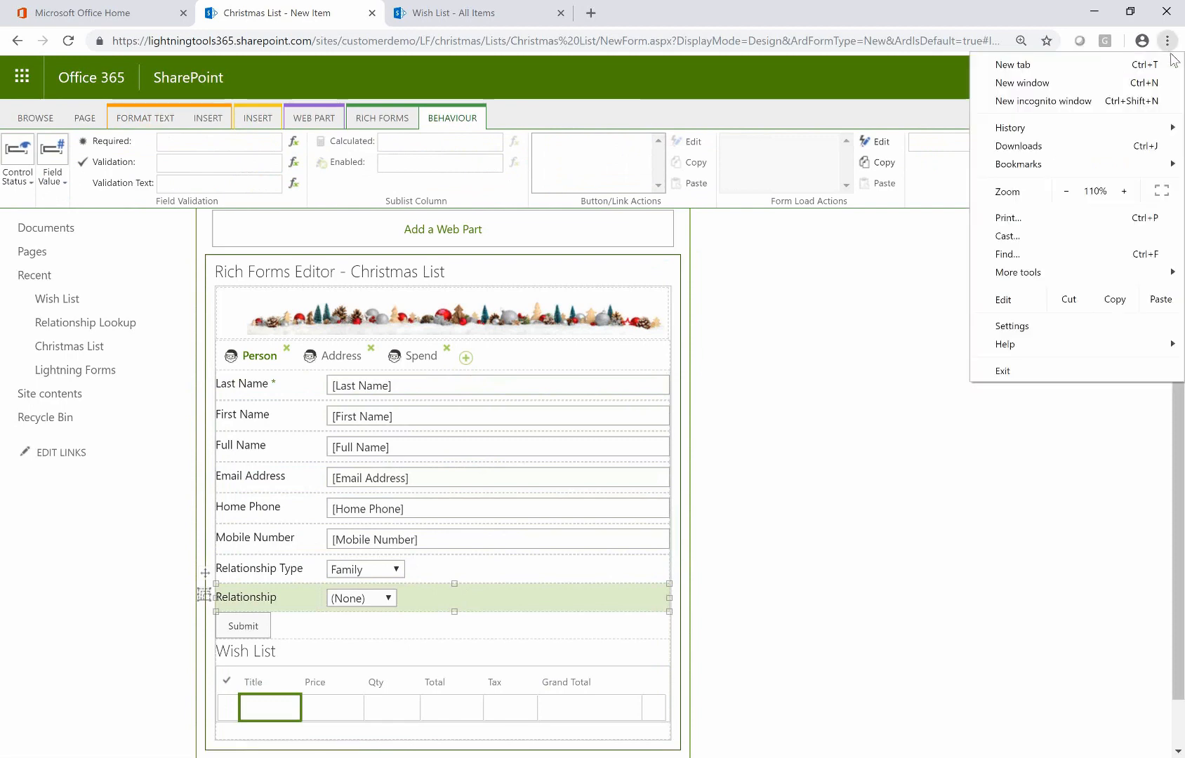
pyautogui.click(1066, 191)
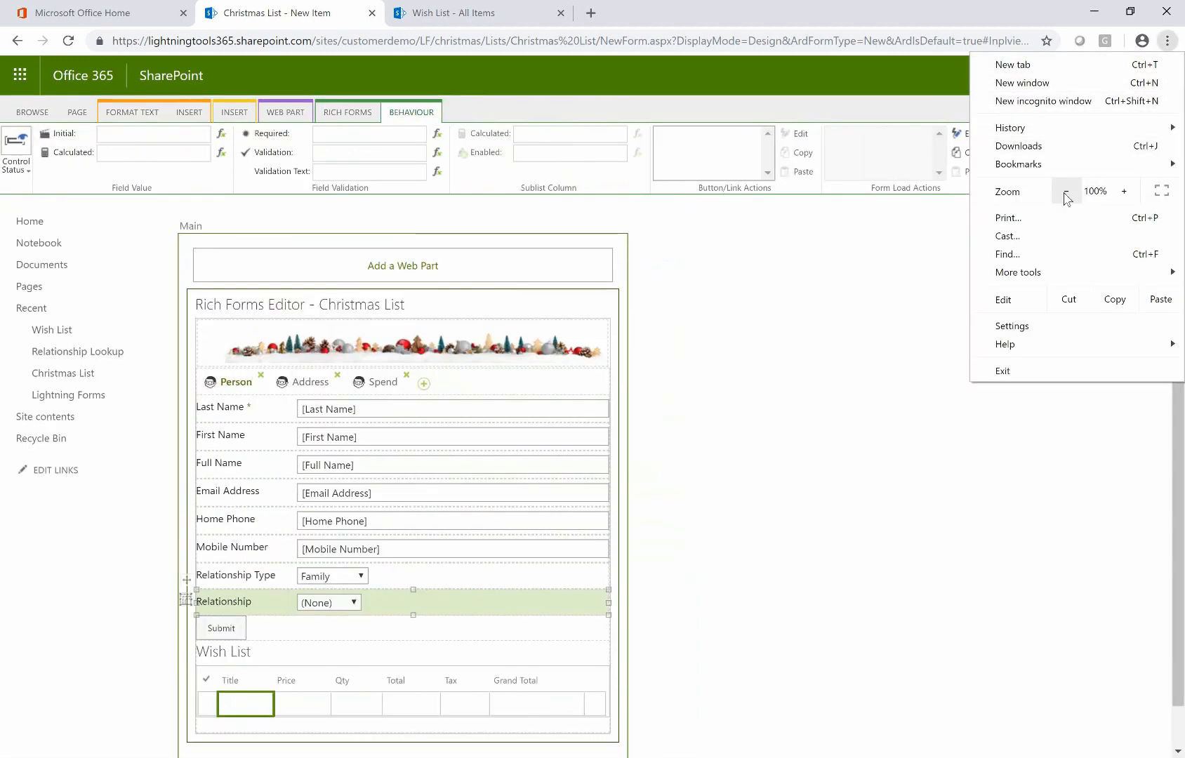
pyautogui.click(1066, 191)
pyautogui.click(756, 389)
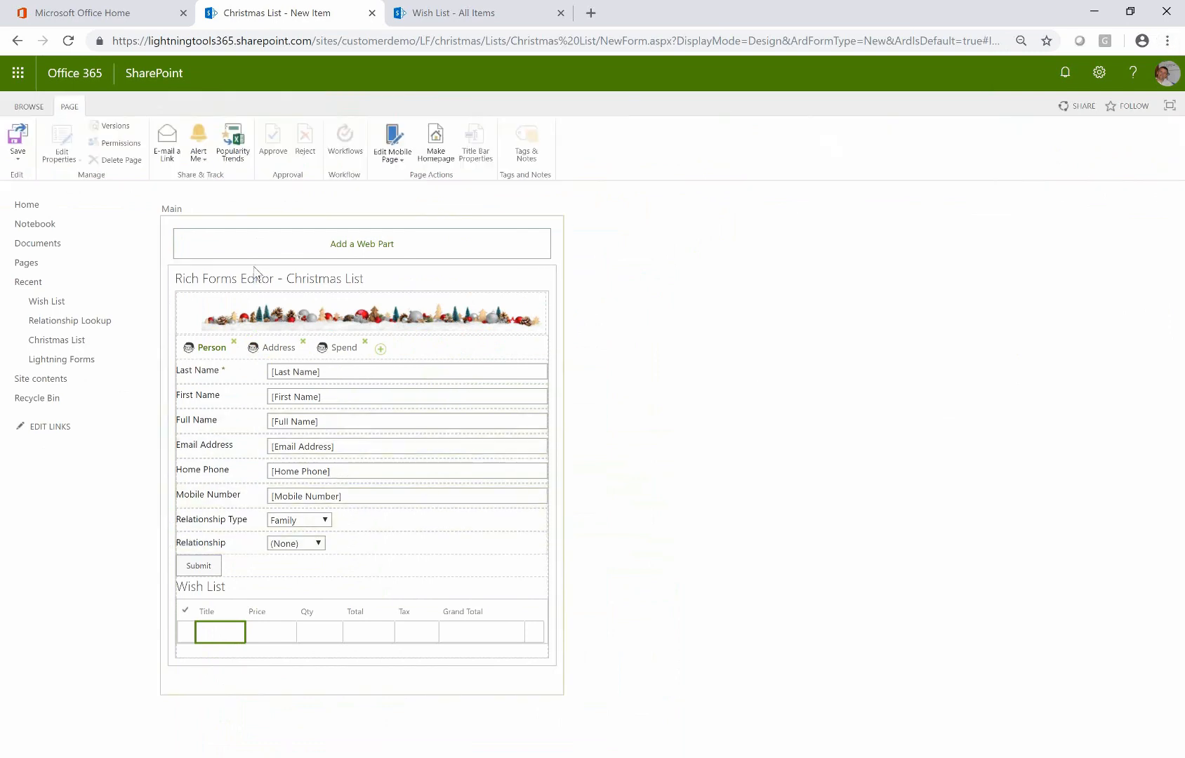
pyautogui.click(368, 371)
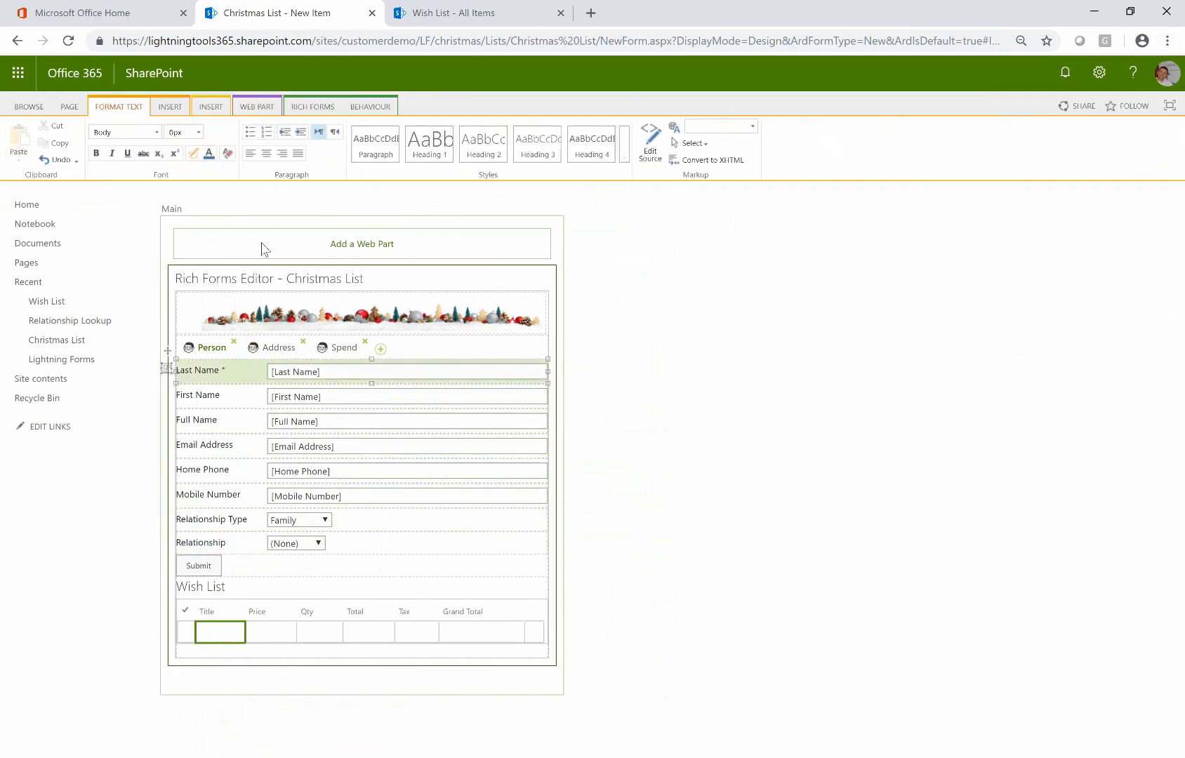
pyautogui.click(369, 106)
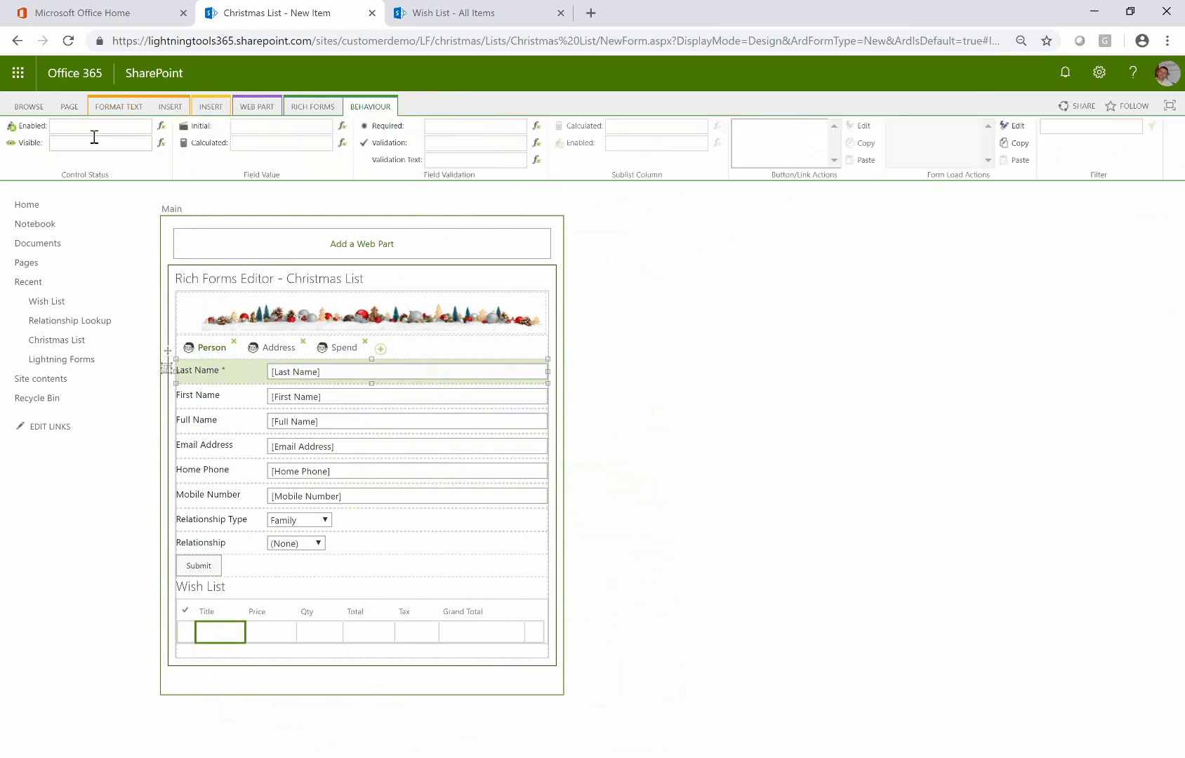
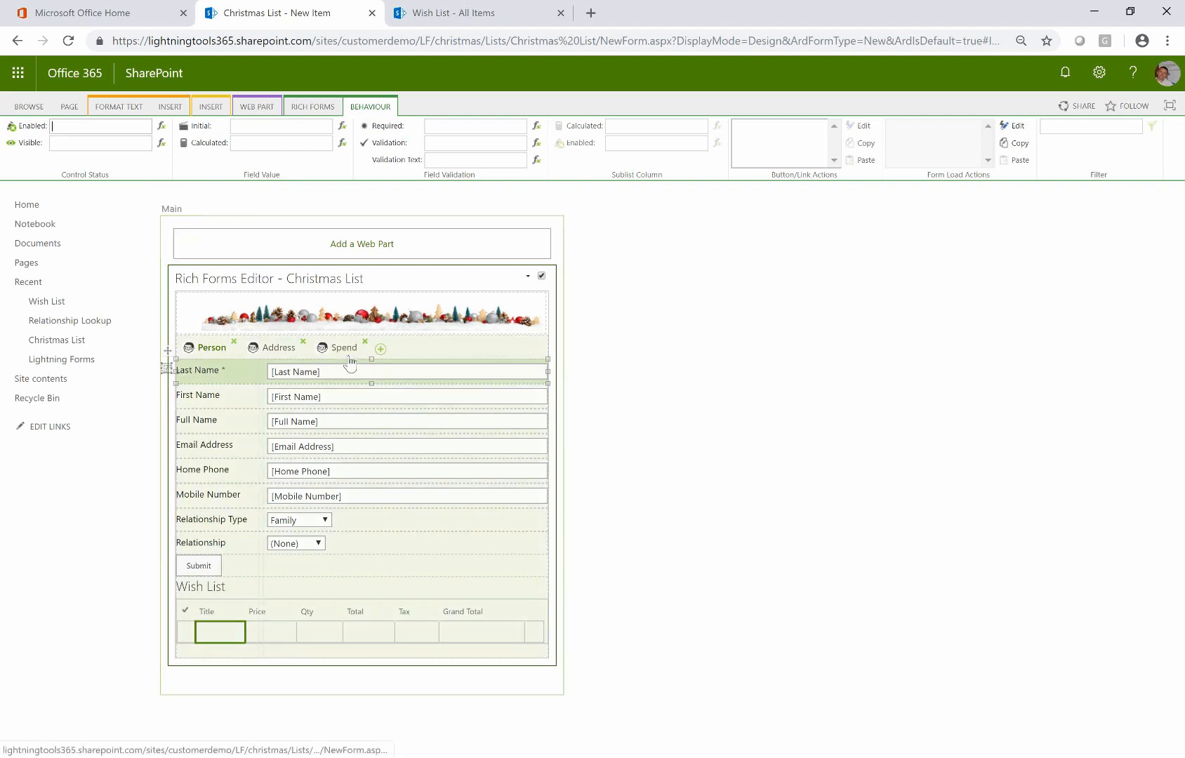
# Open Total Spend's Visible condition on the Spend tab and insert a User.IsMemberOfGroup check
pyautogui.click(349, 353)
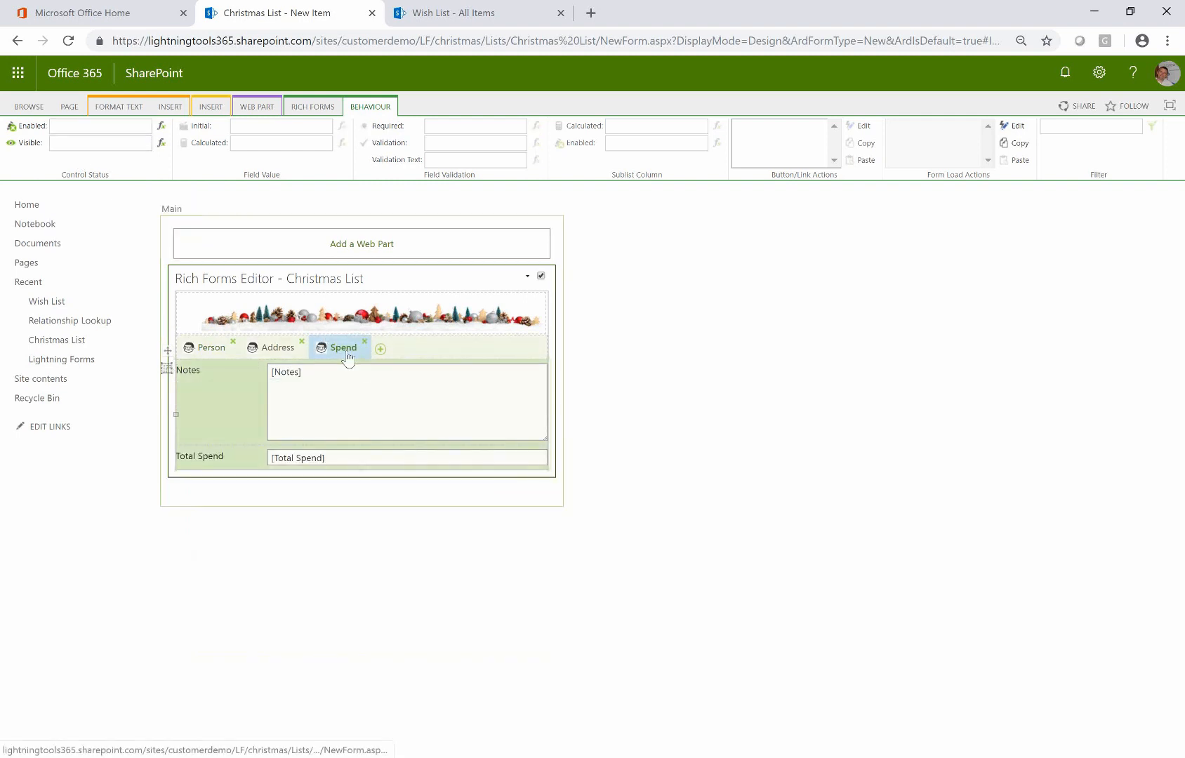
pyautogui.click(362, 456)
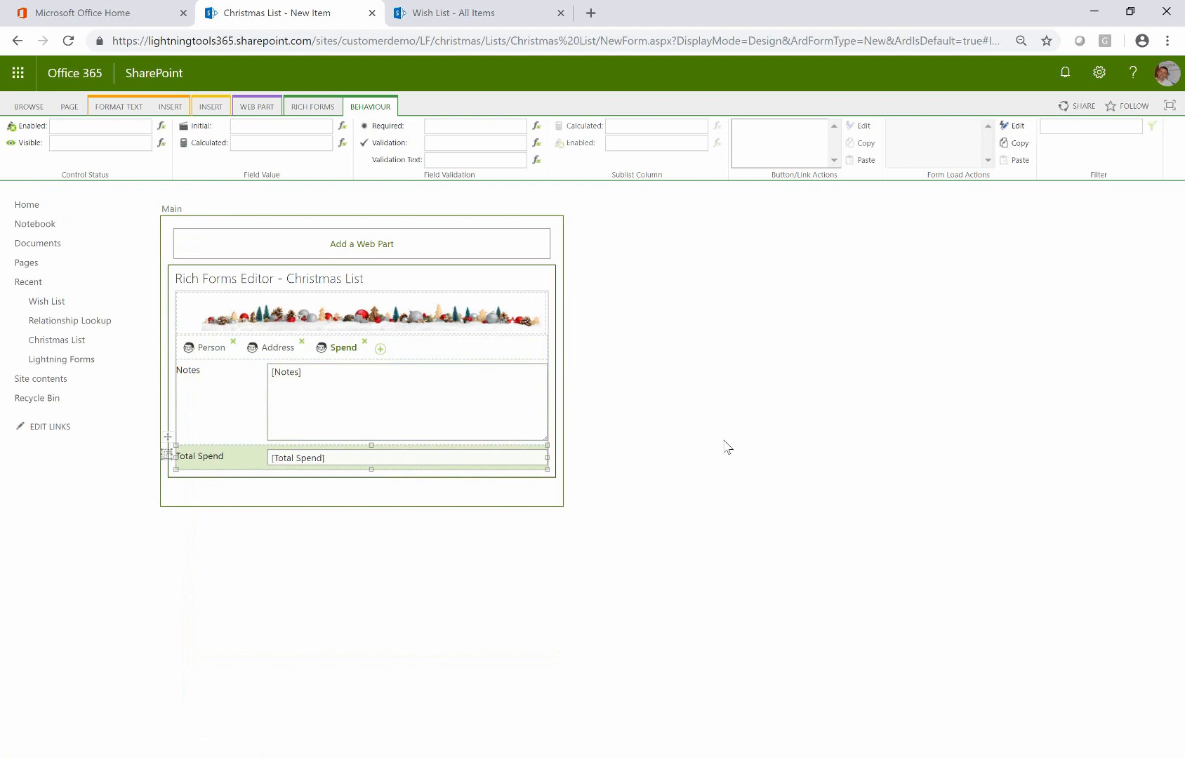
pyautogui.click(162, 142)
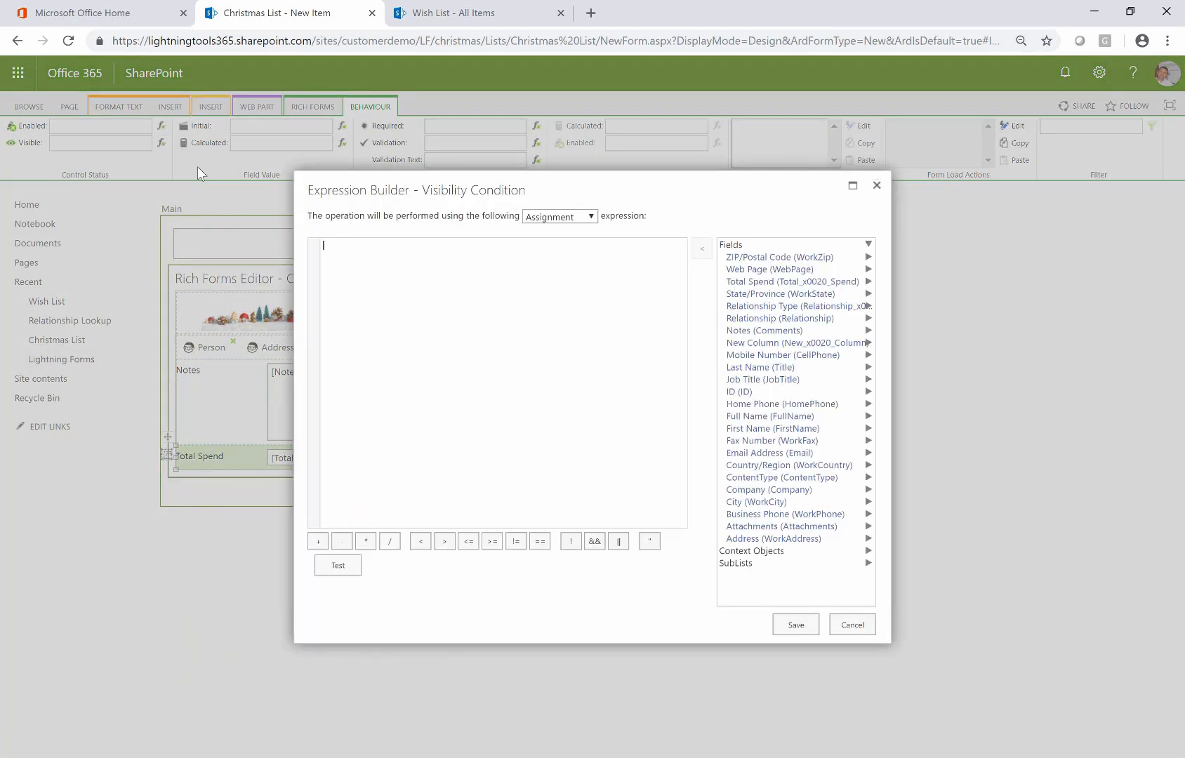
pyautogui.click(867, 552)
pyautogui.scroll(-1, 782, 570)
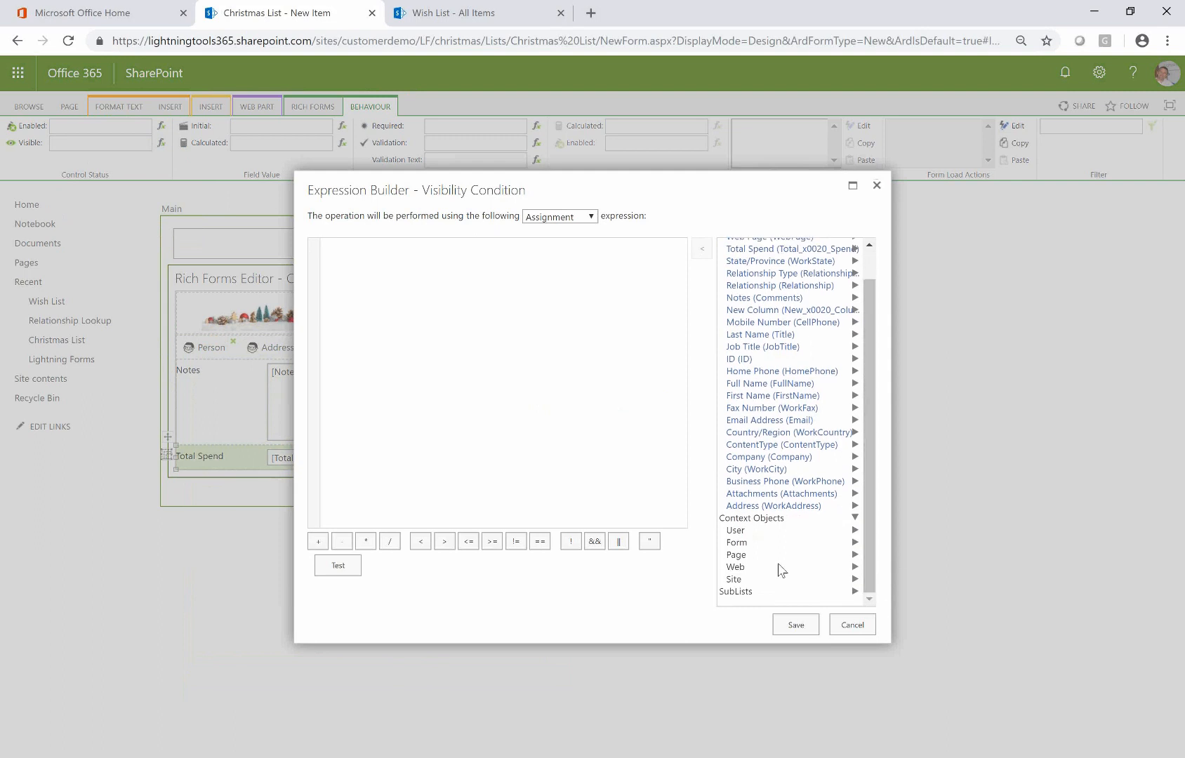
pyautogui.click(745, 534)
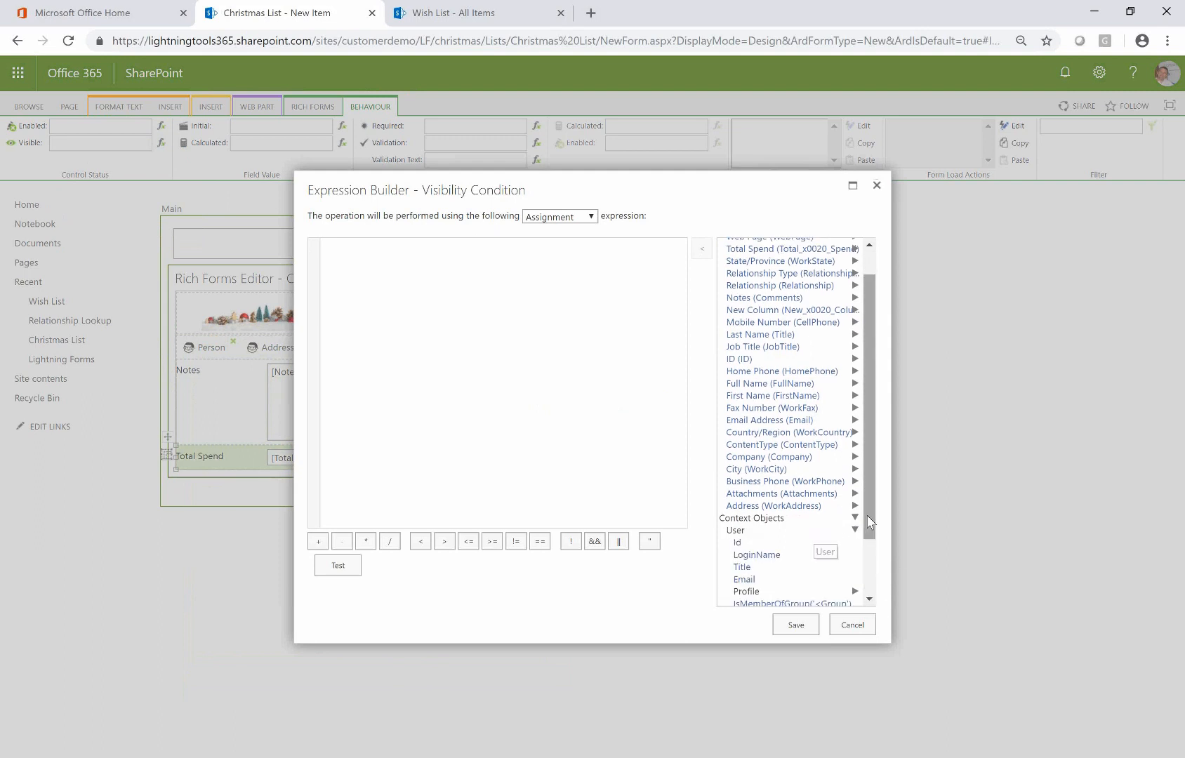
pyautogui.scroll(-2, 815, 548)
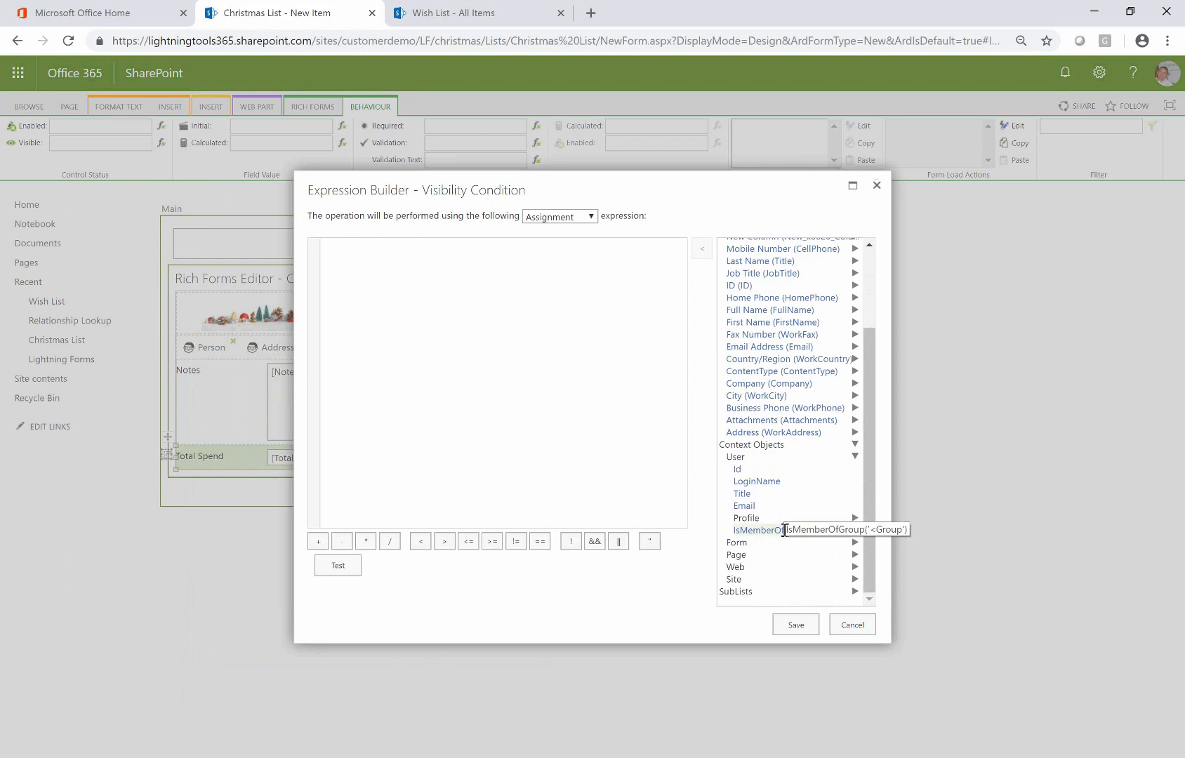
pyautogui.doubleClick(784, 530)
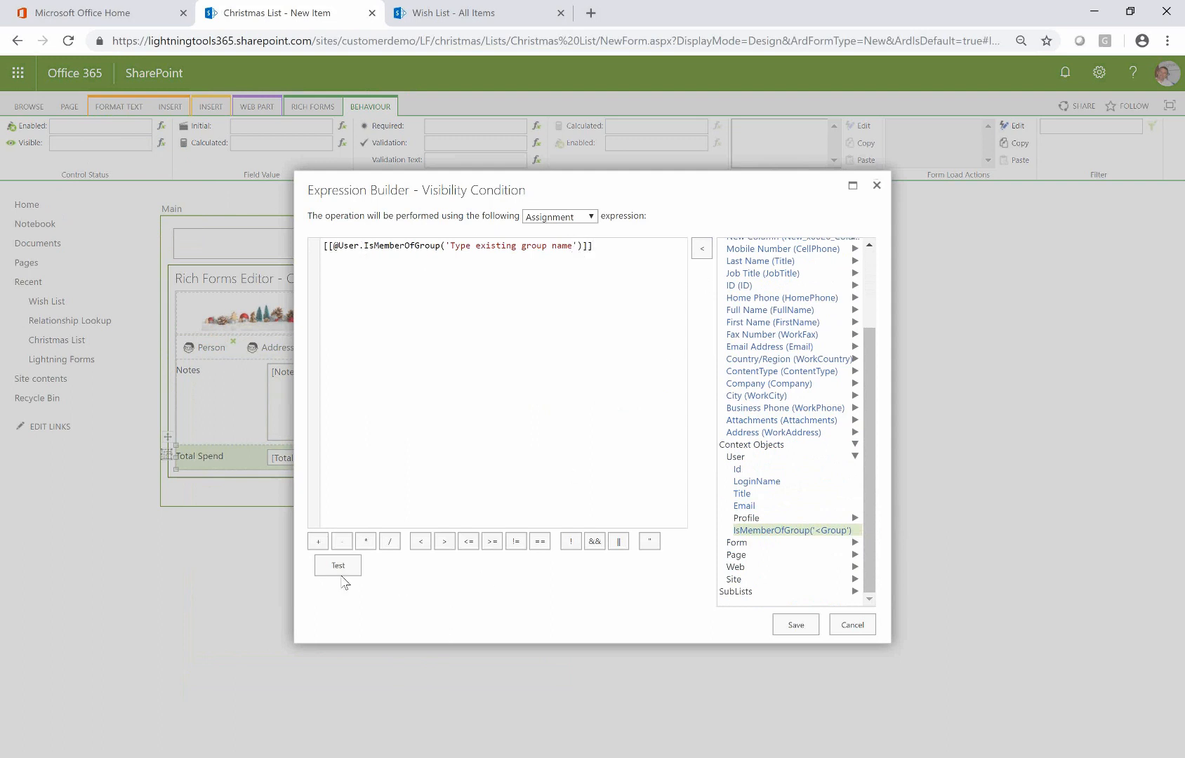
# Delete the inserted expression and test the empty visibility condition
pyautogui.moveTo(611, 243); pyautogui.dragTo(311, 268)
pyautogui.moveTo(622, 249); pyautogui.dragTo(344, 233)
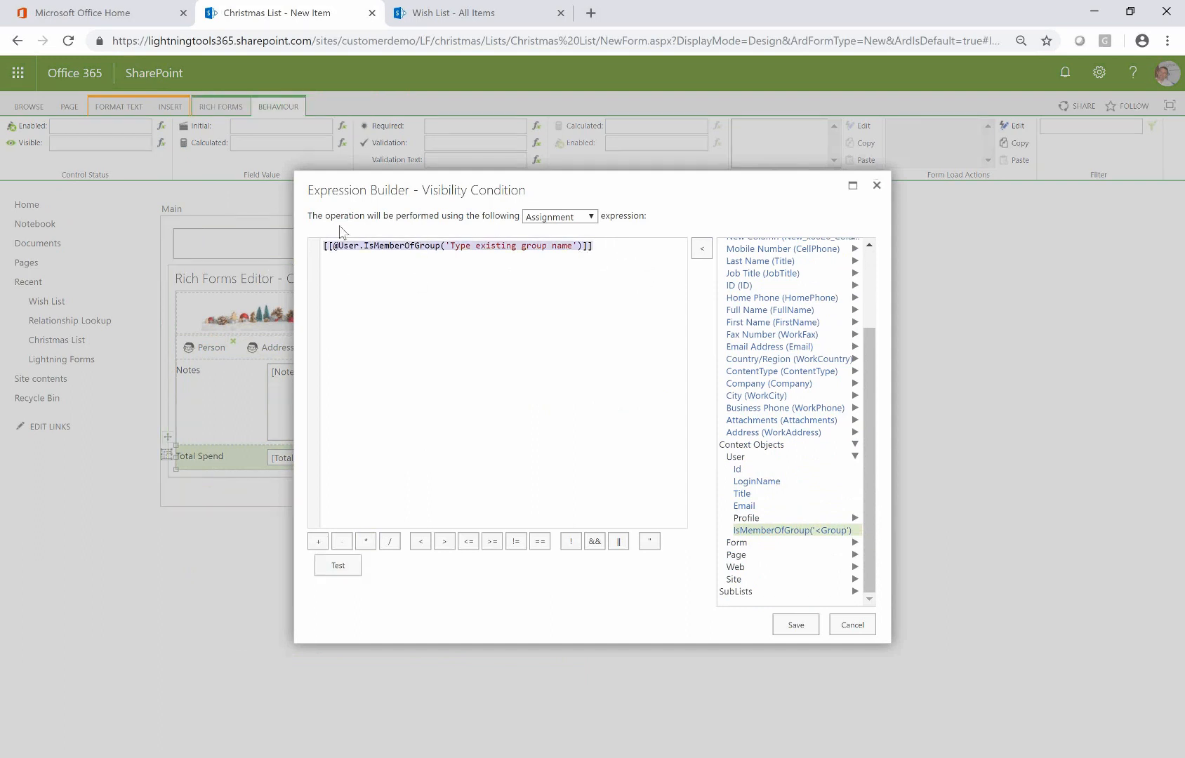
pyautogui.press('BackSpace')
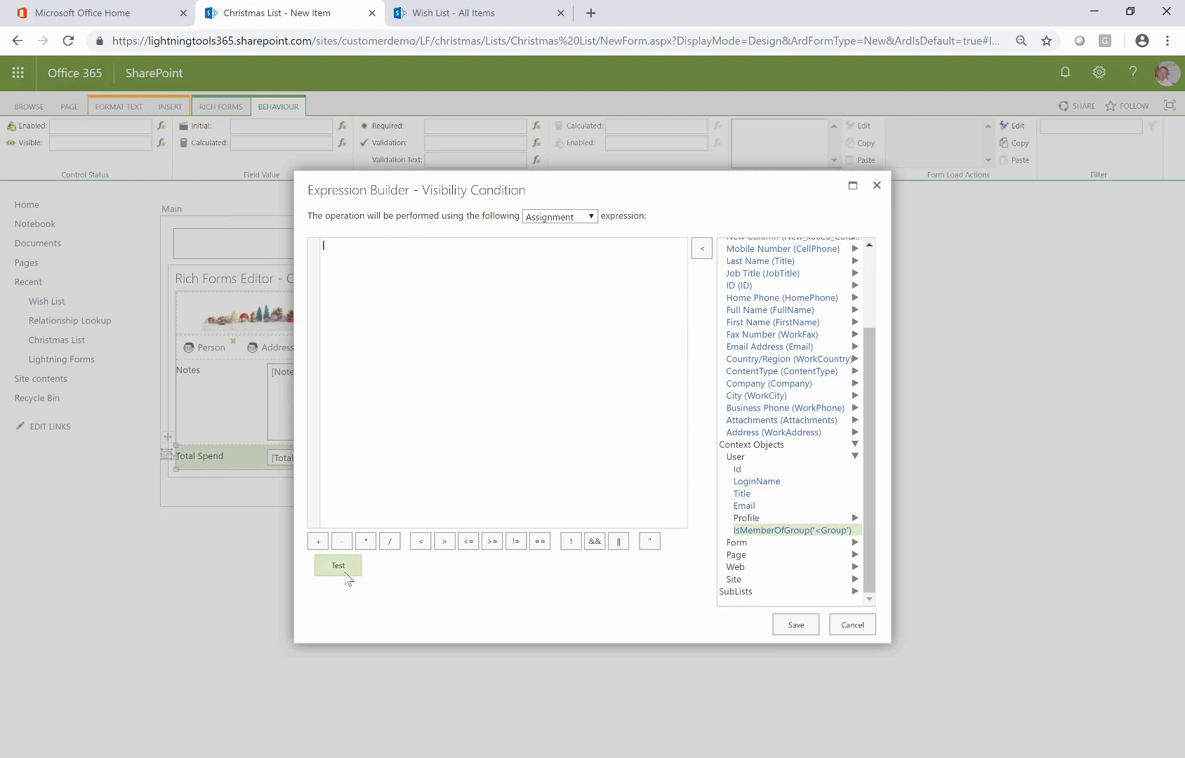
pyautogui.click(341, 568)
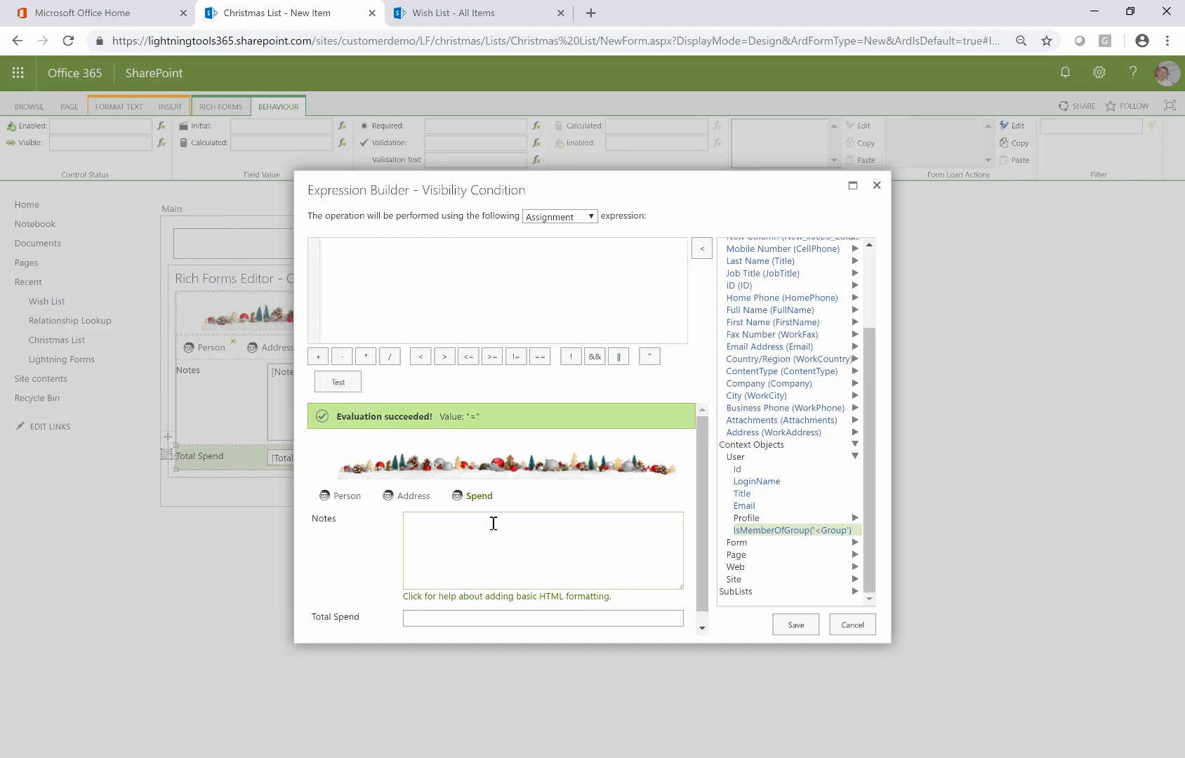
# Re-insert the group check, test it against the Owners group, then cancel the condition
pyautogui.scroll(-1, 656, 564)
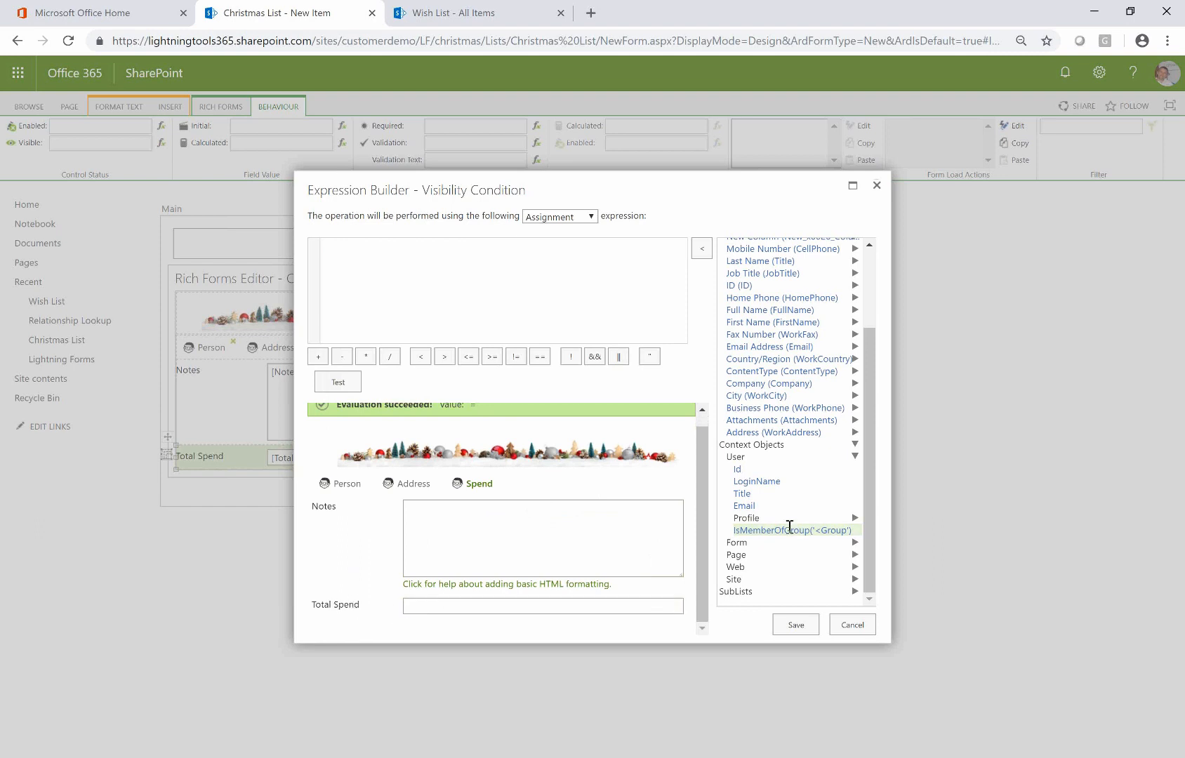
pyautogui.doubleClick(789, 529)
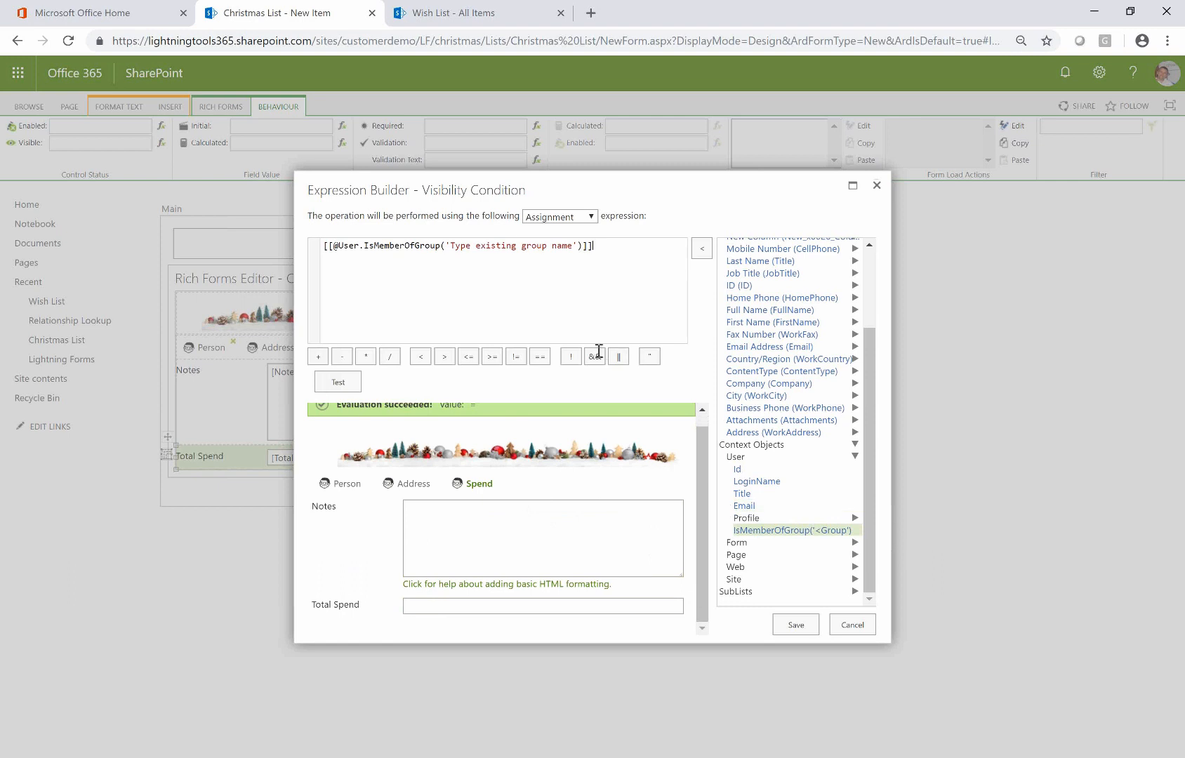
pyautogui.moveTo(573, 250); pyautogui.dragTo(450, 246)
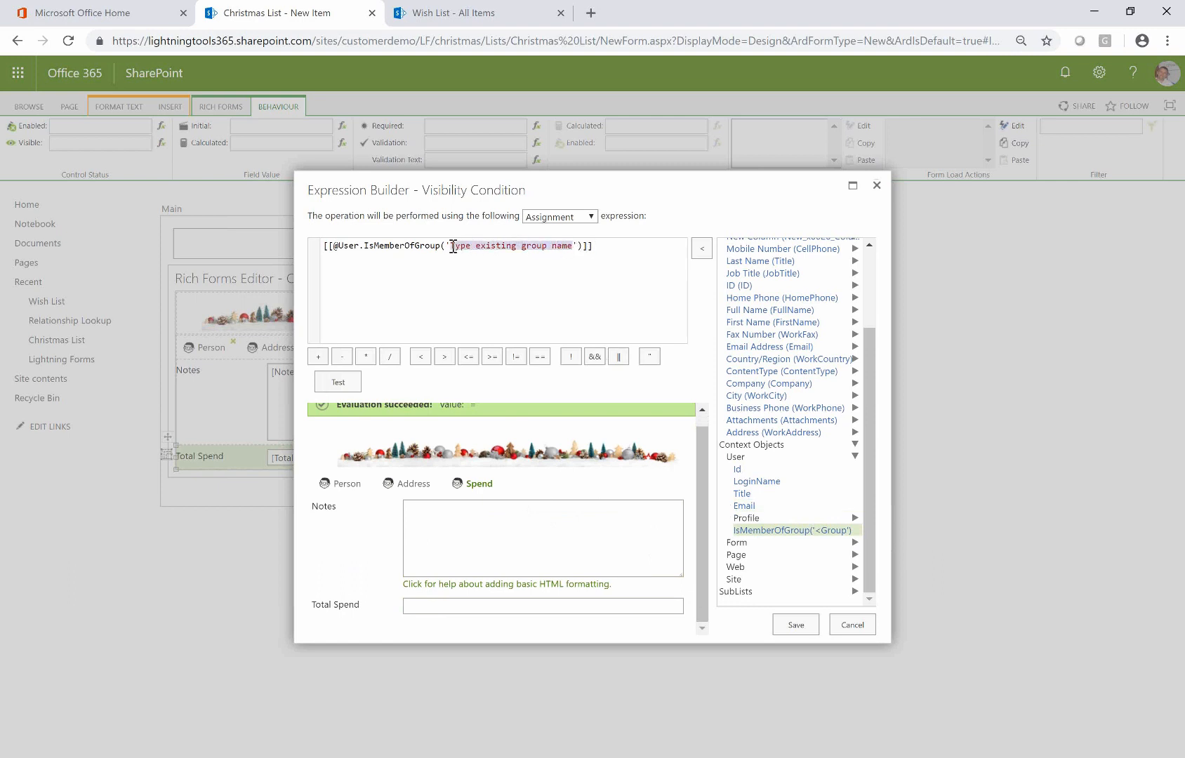
pyautogui.press('BackSpace')
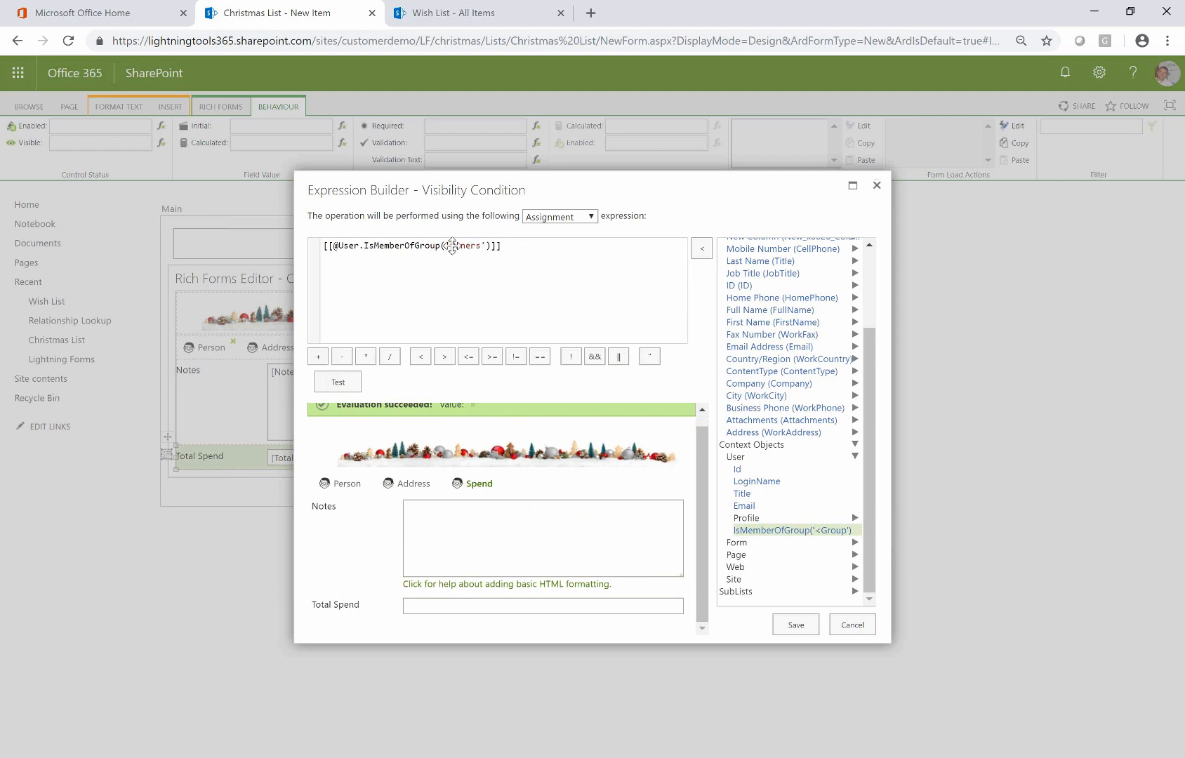
pyautogui.click(351, 385)
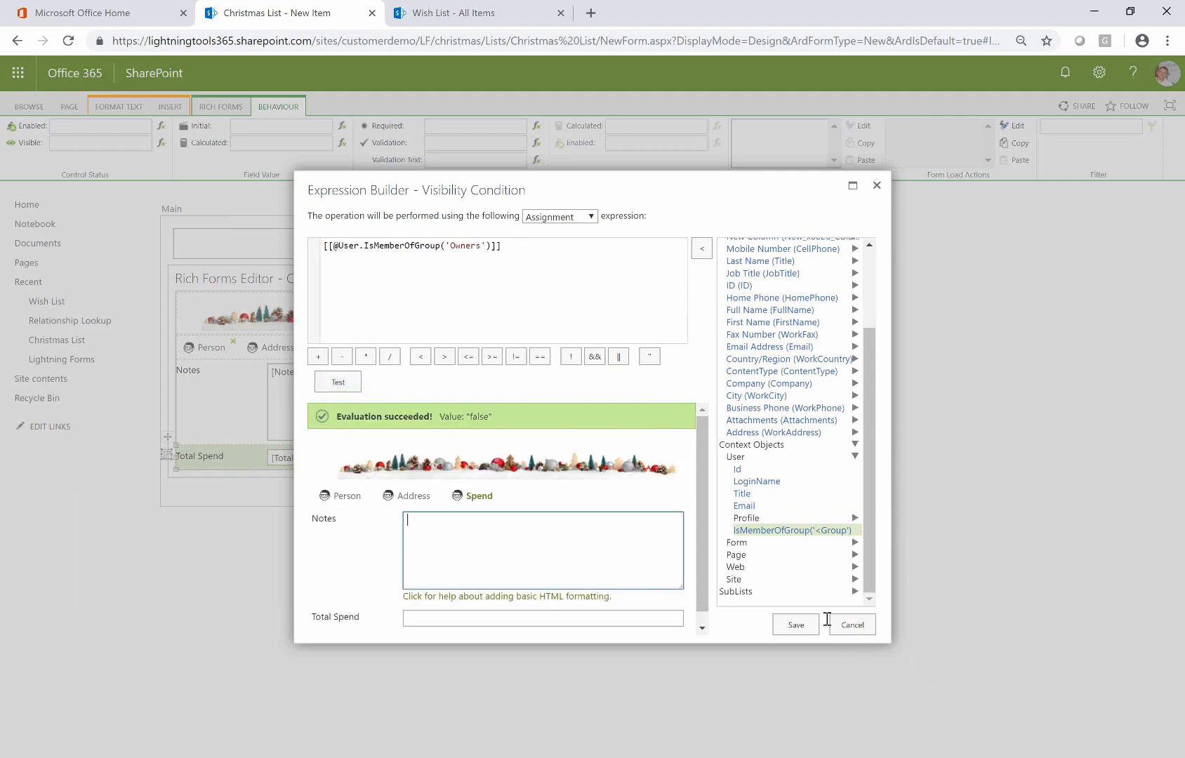
pyautogui.moveTo(502, 246); pyautogui.dragTo(325, 246)
pyautogui.hotkey('ctrl', 'c')
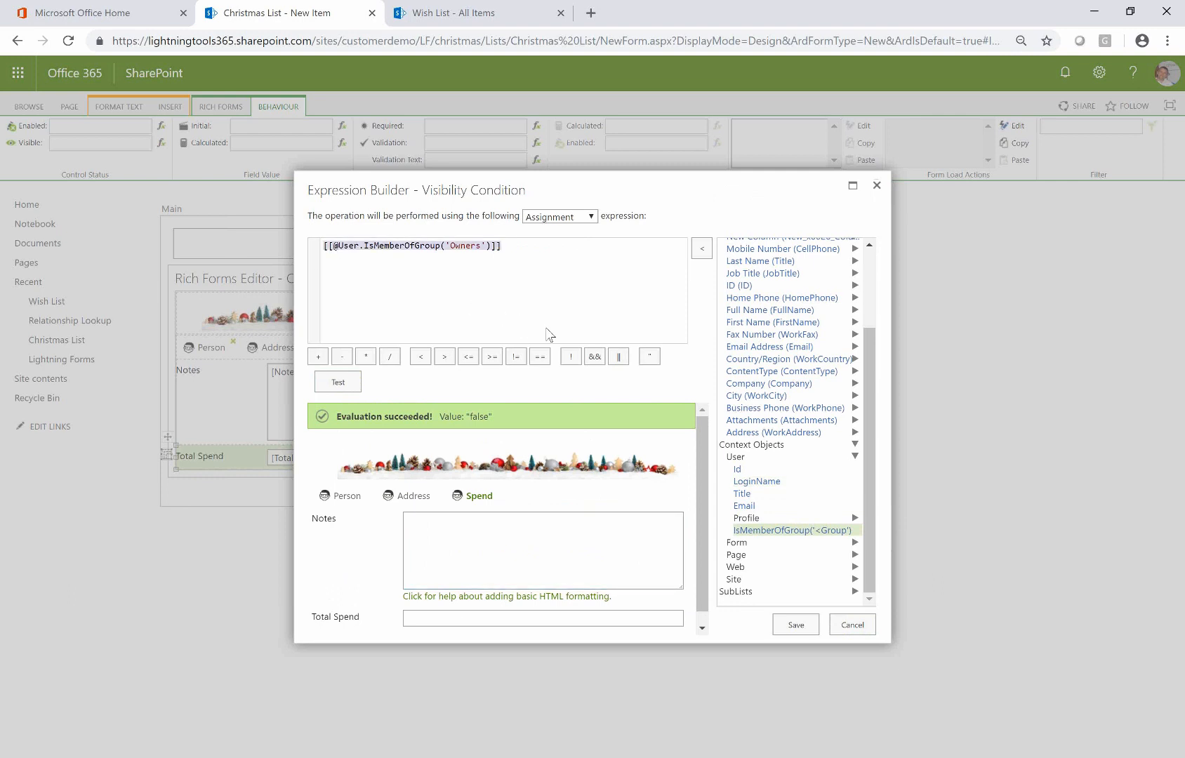
pyautogui.click(852, 625)
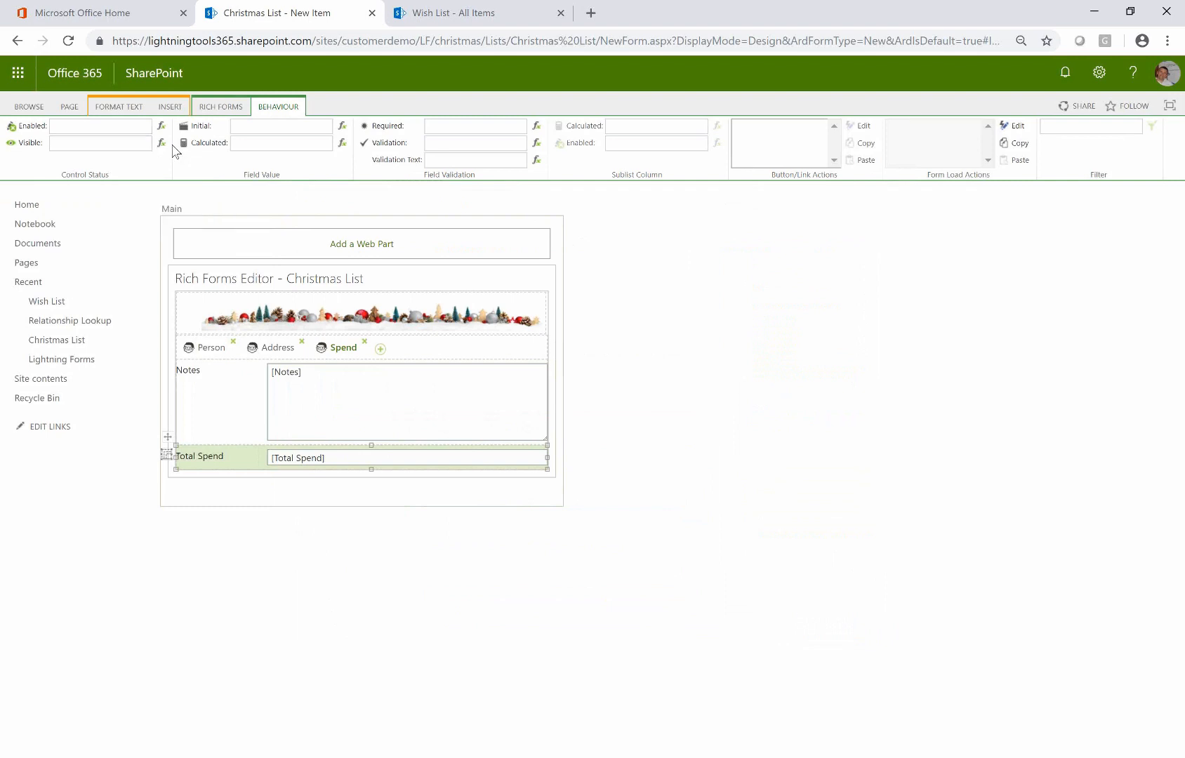
pyautogui.click(162, 143)
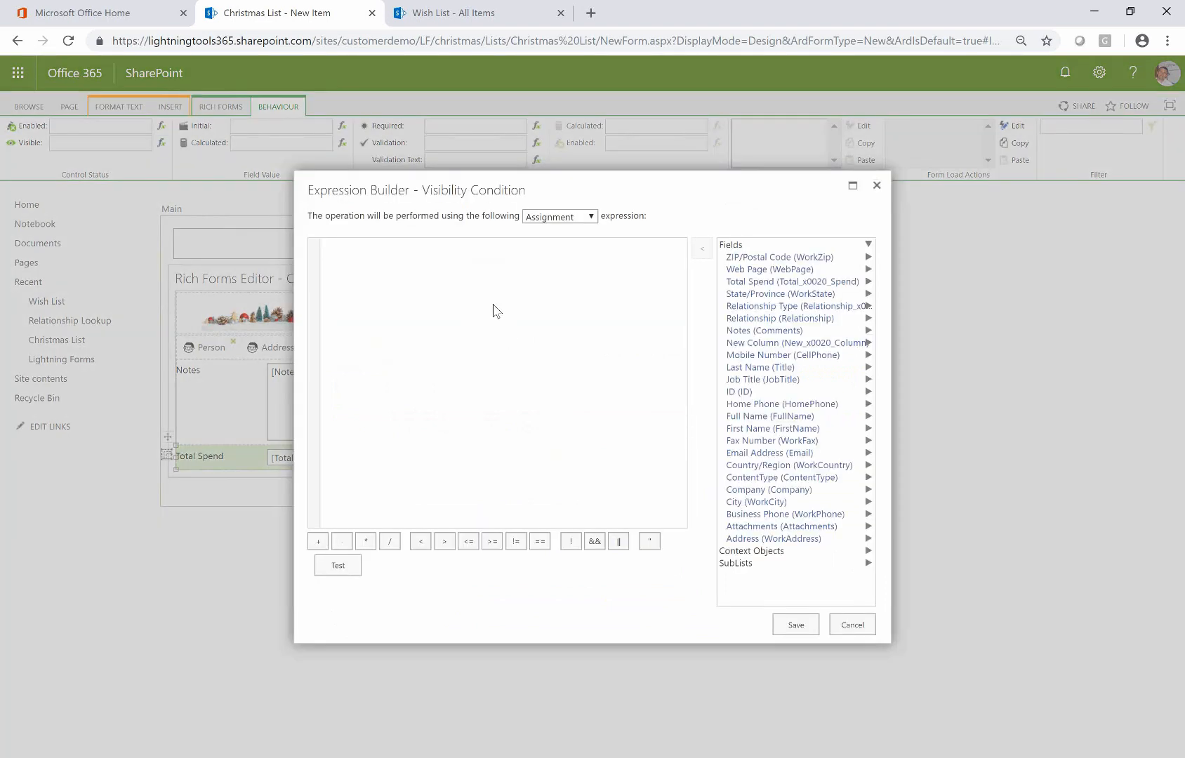
pyautogui.hotkey('ctrl', 'v')
pyautogui.click(338, 565)
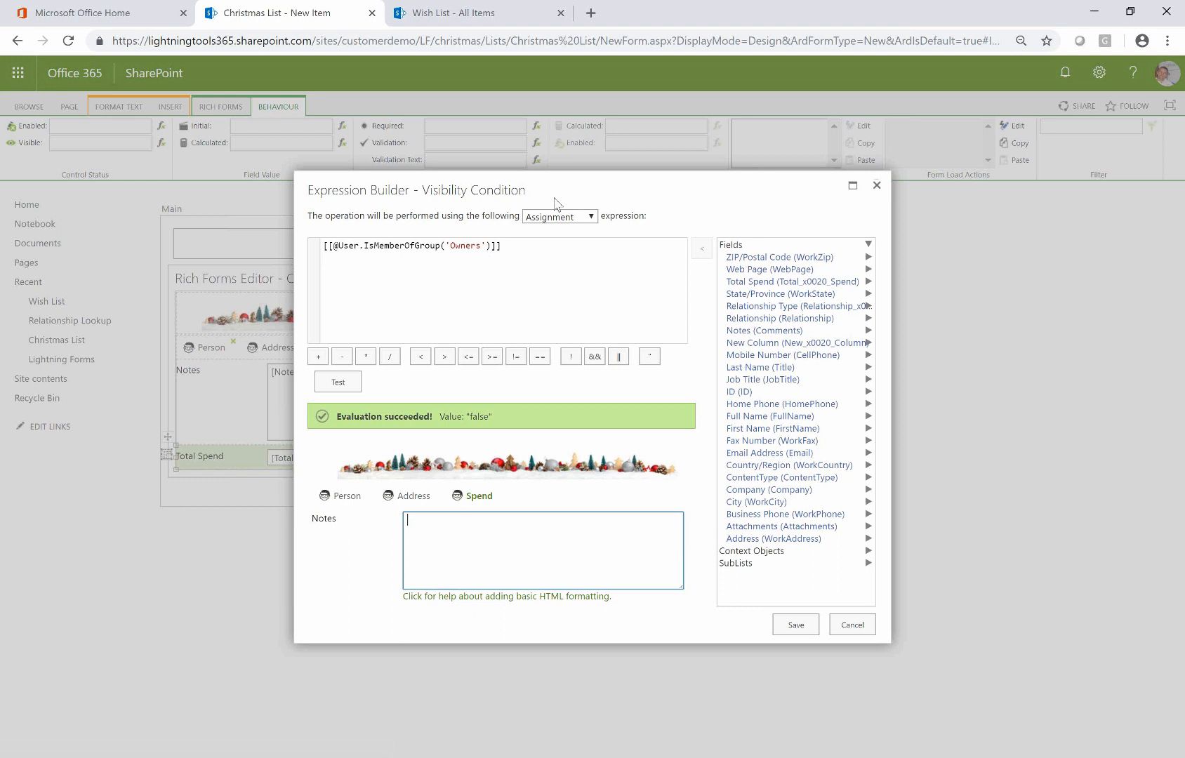
pyautogui.tripleClick(564, 246)
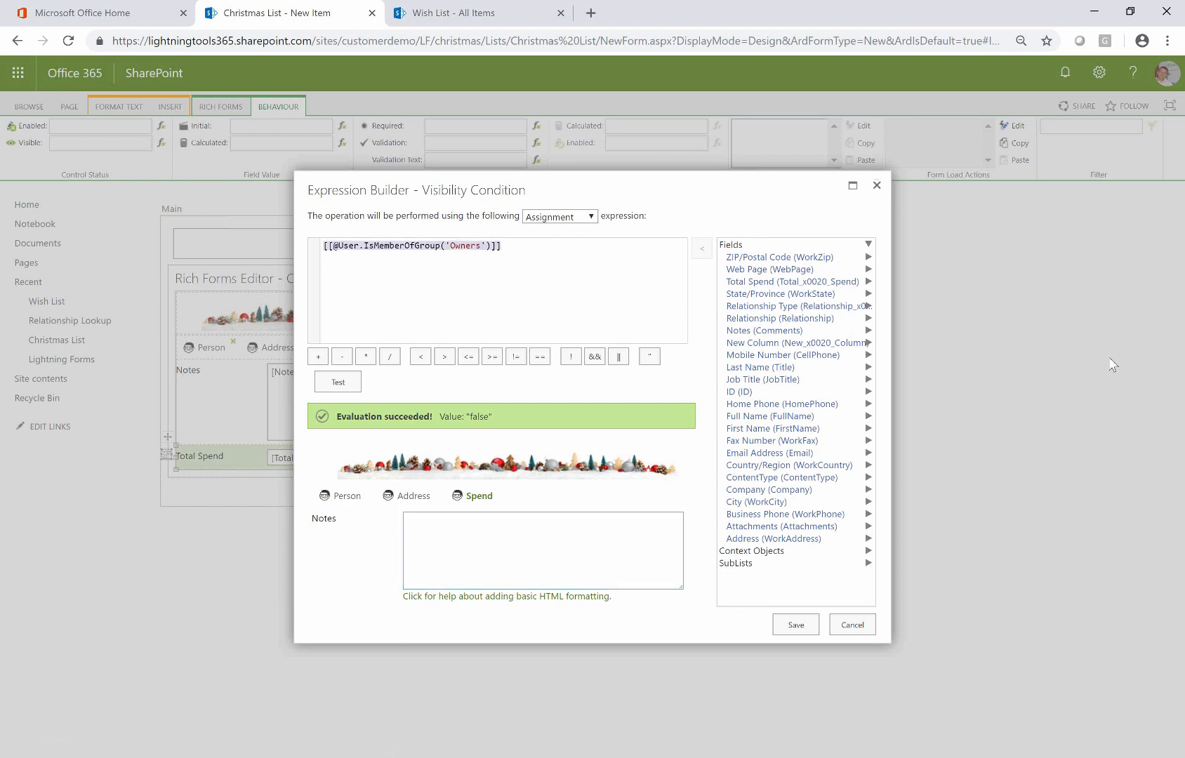
pyautogui.press('Delete')
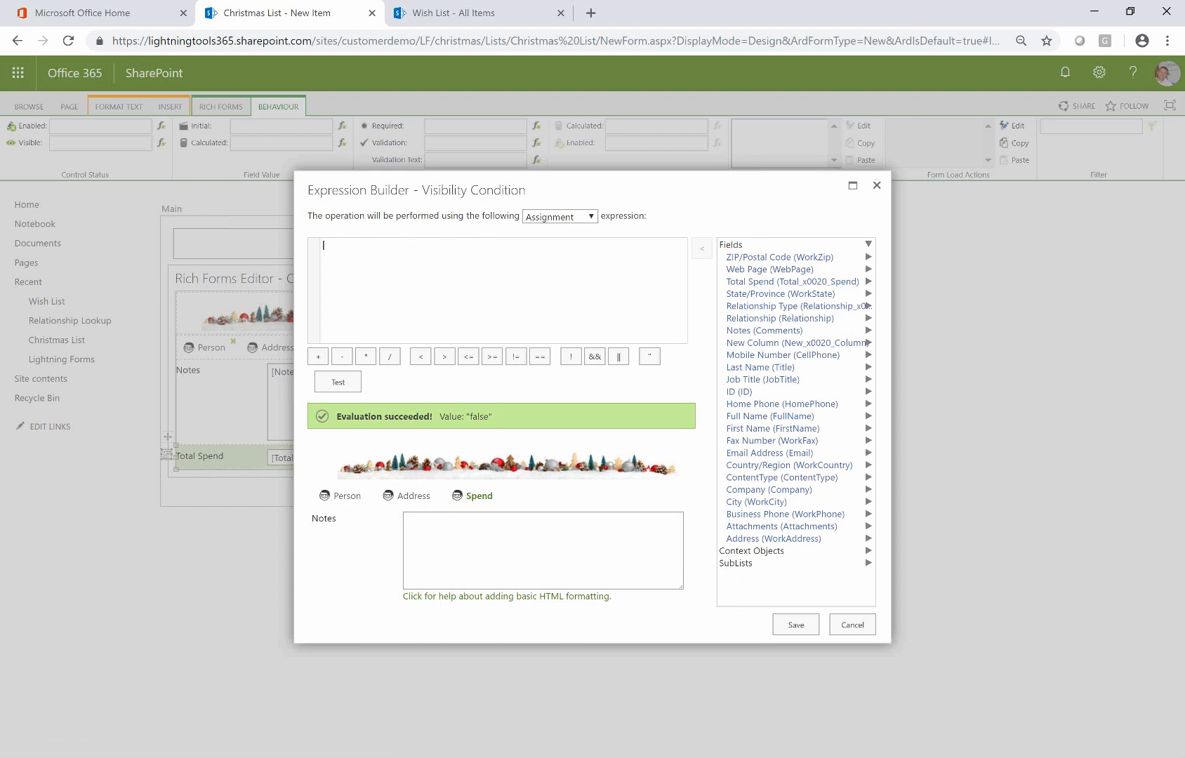
pyautogui.click(852, 624)
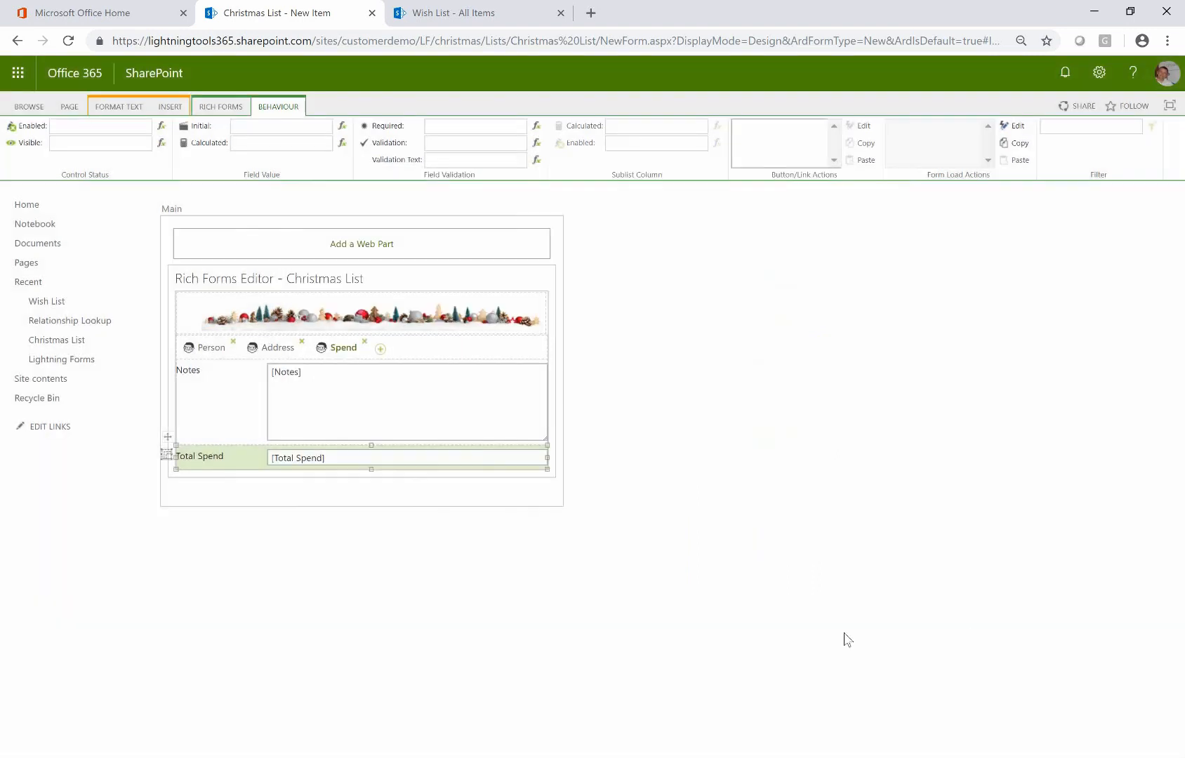
# Select the Notes field and show the form's field behaviour settings
pyautogui.click(524, 355)
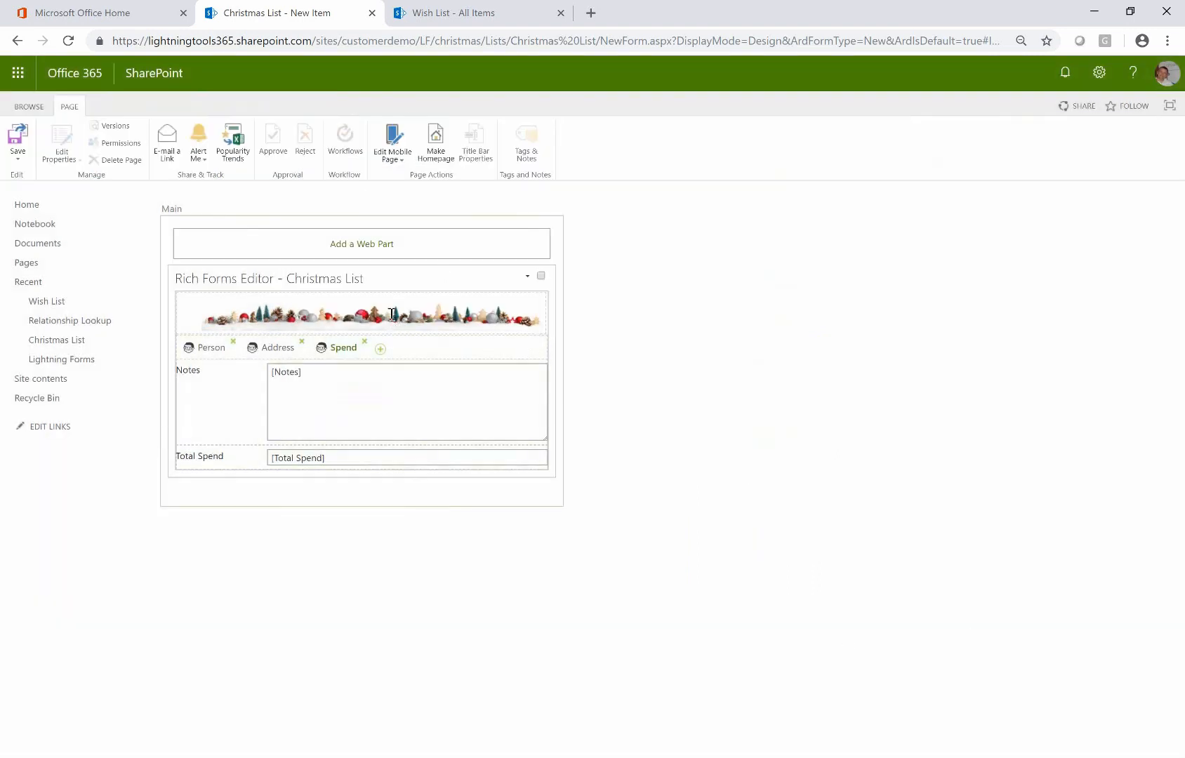
pyautogui.click(378, 375)
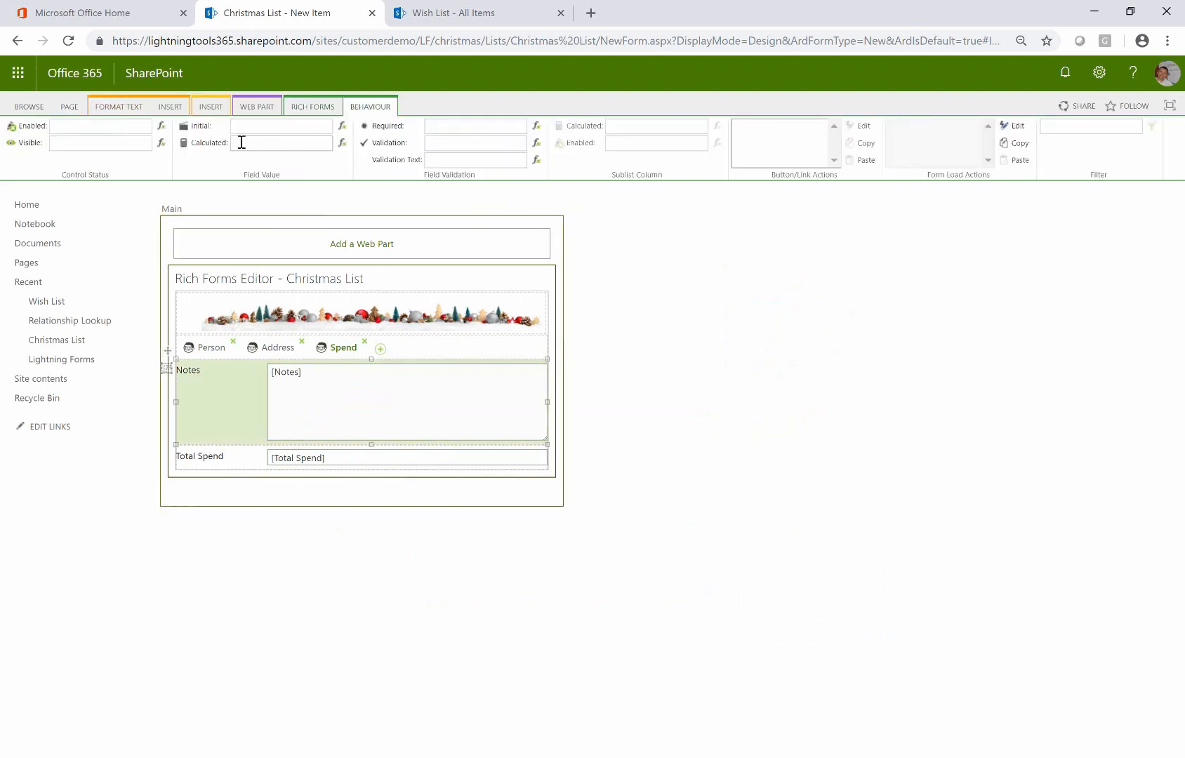
pyautogui.click(303, 109)
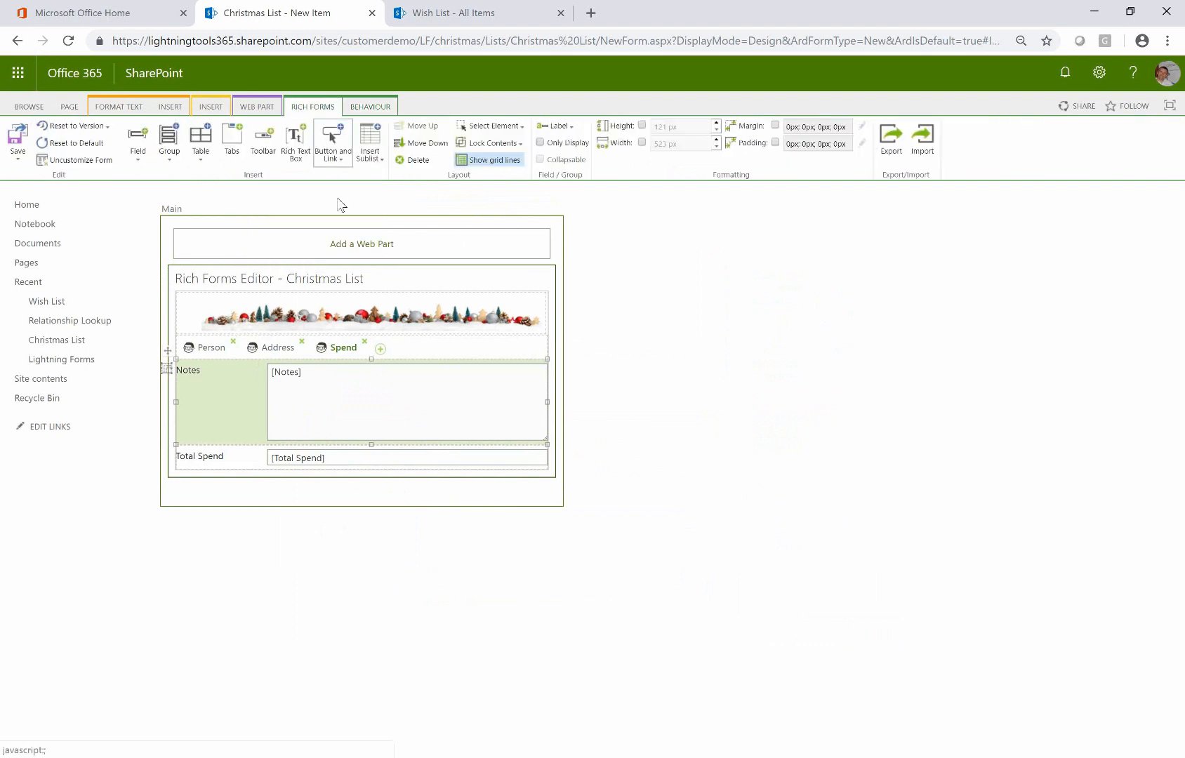
pyautogui.click(368, 106)
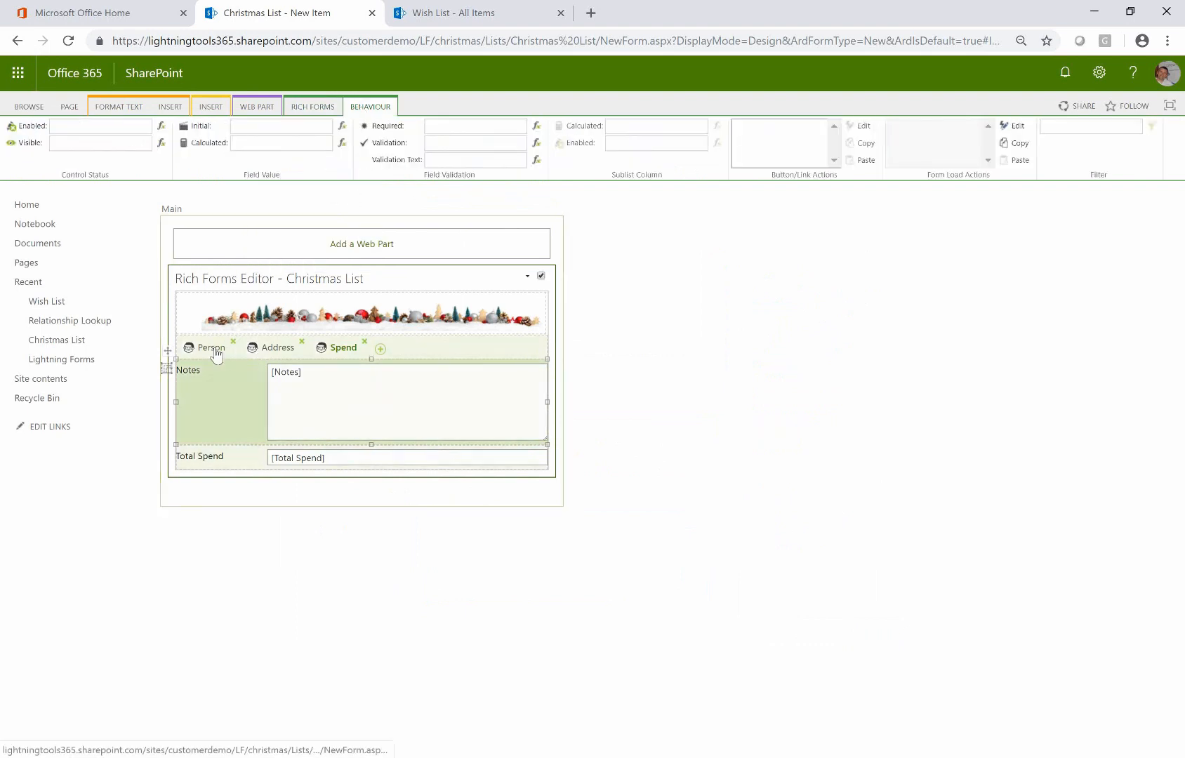
# Set Full Name's calculated value to [[FirstName]]+" "+[[Title]] on the Person tab and save
pyautogui.click(223, 349)
pyautogui.click(323, 418)
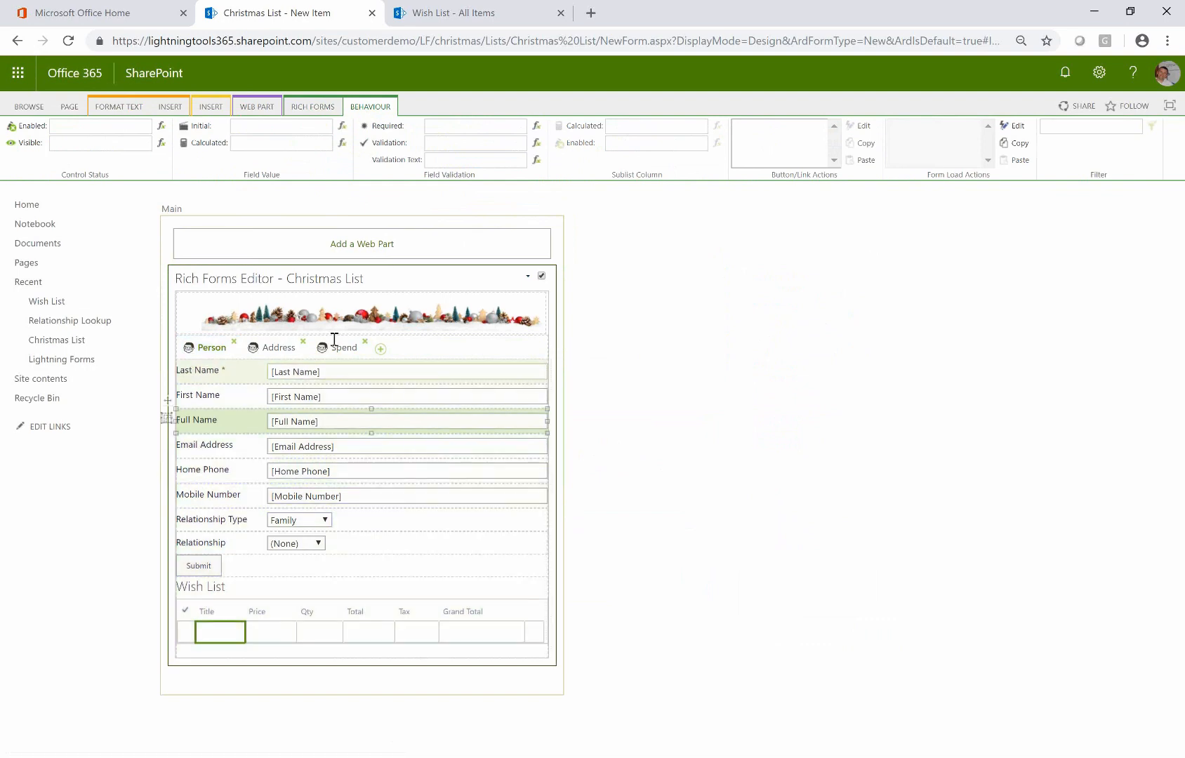
pyautogui.click(342, 144)
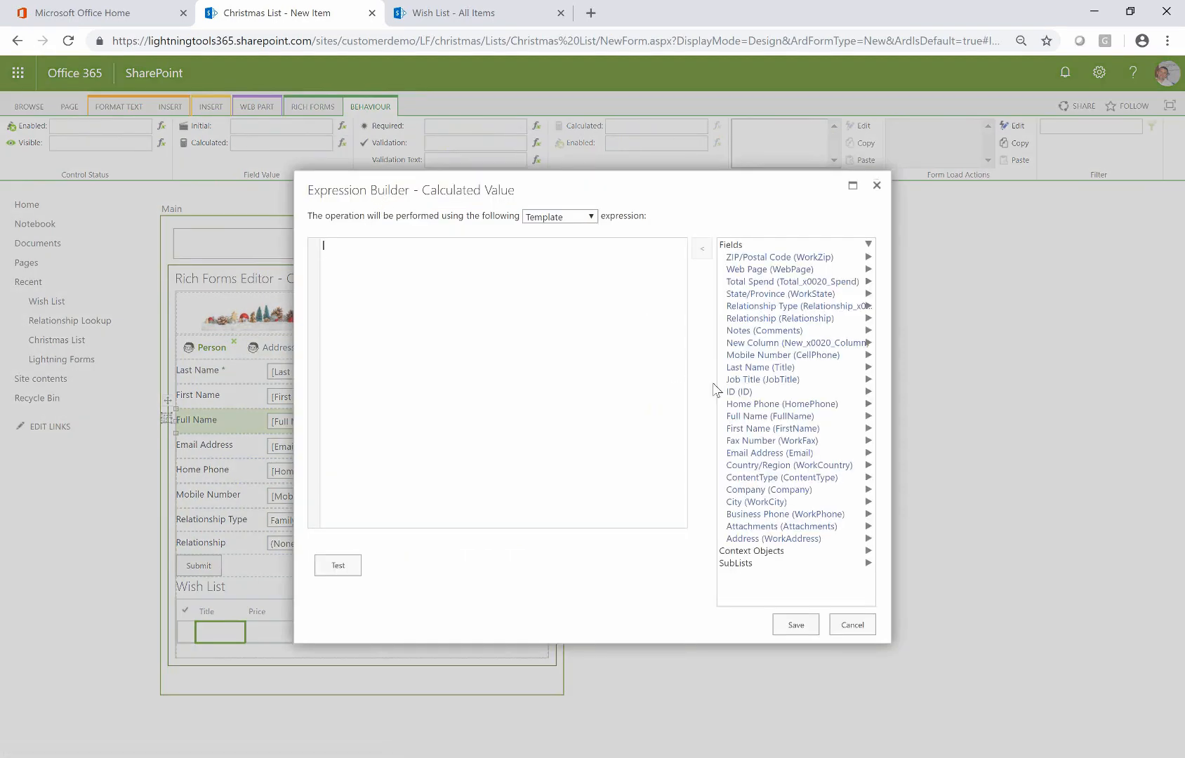
pyautogui.doubleClick(775, 430)
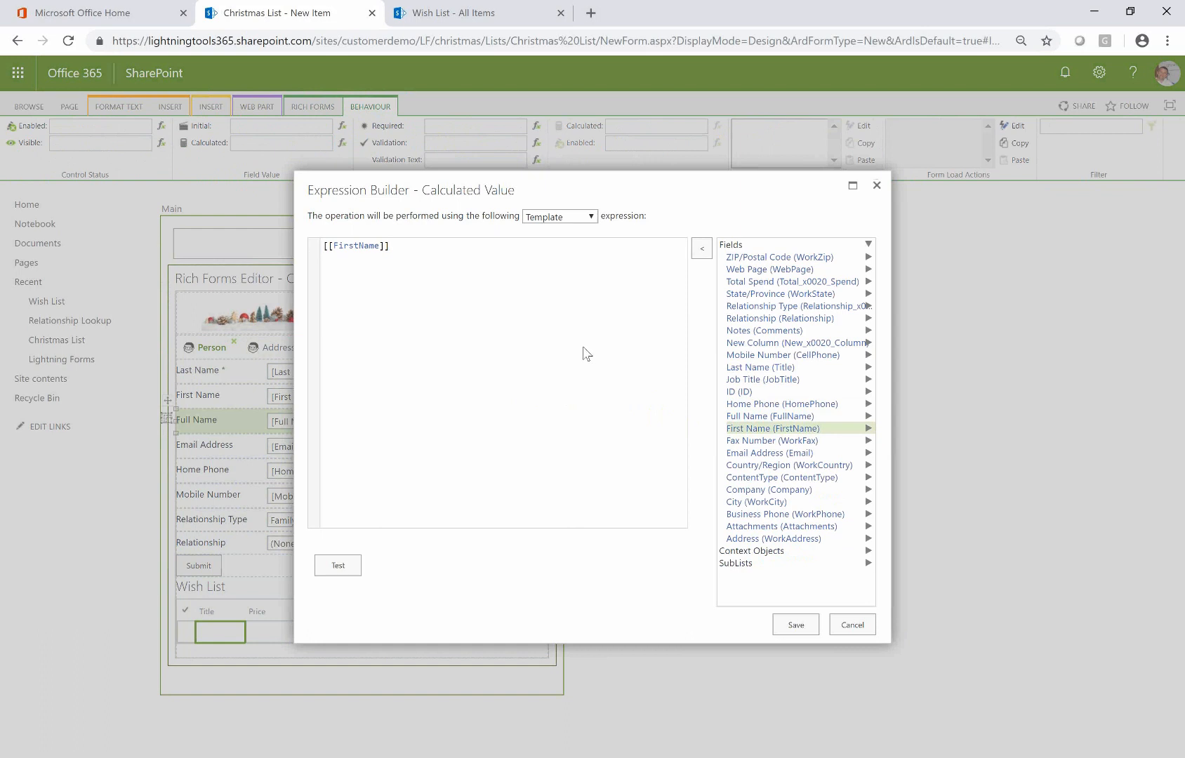
pyautogui.click(565, 222)
pyautogui.click(576, 238)
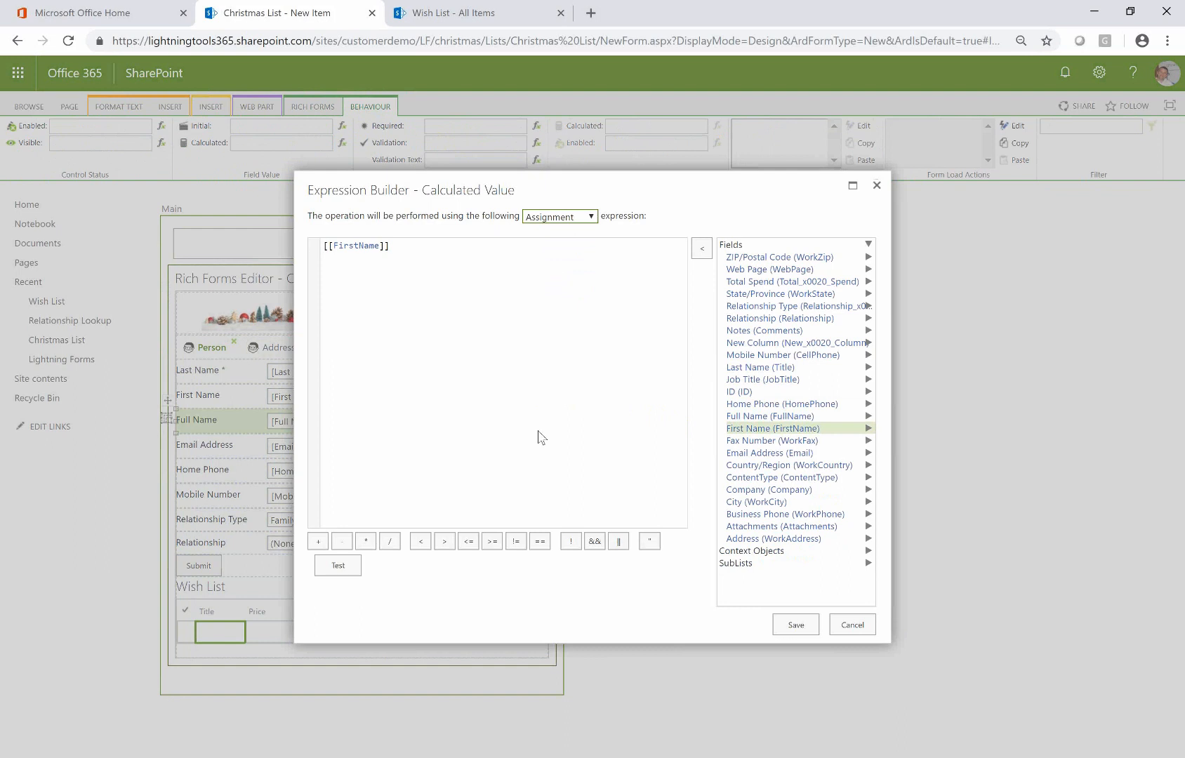
pyautogui.click(318, 541)
pyautogui.doubleClick(761, 367)
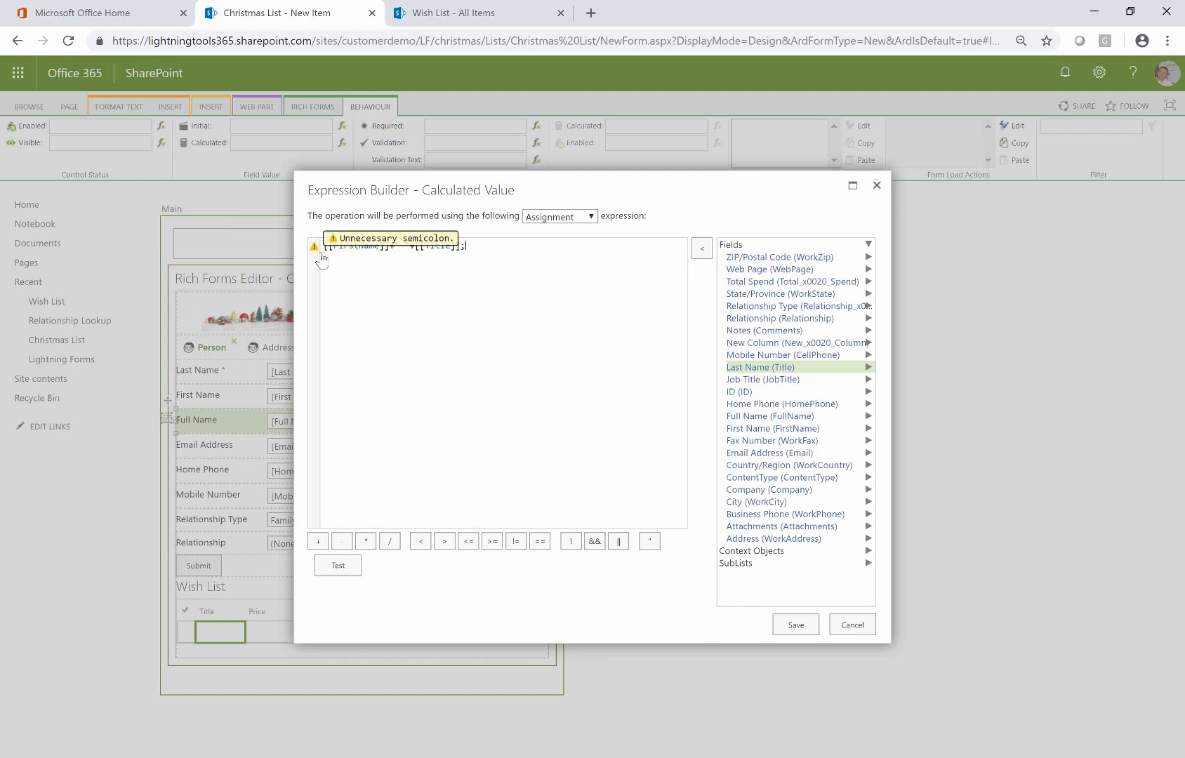
pyautogui.moveTo(321, 260)
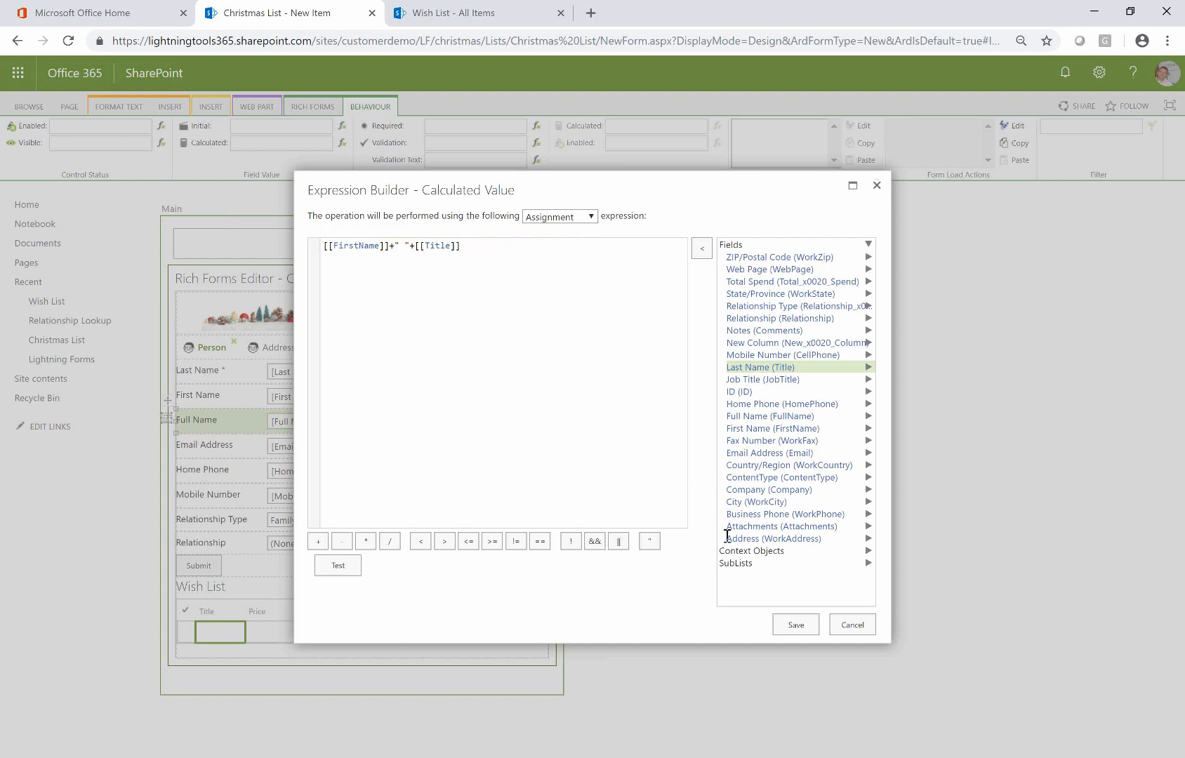
pyautogui.click(795, 625)
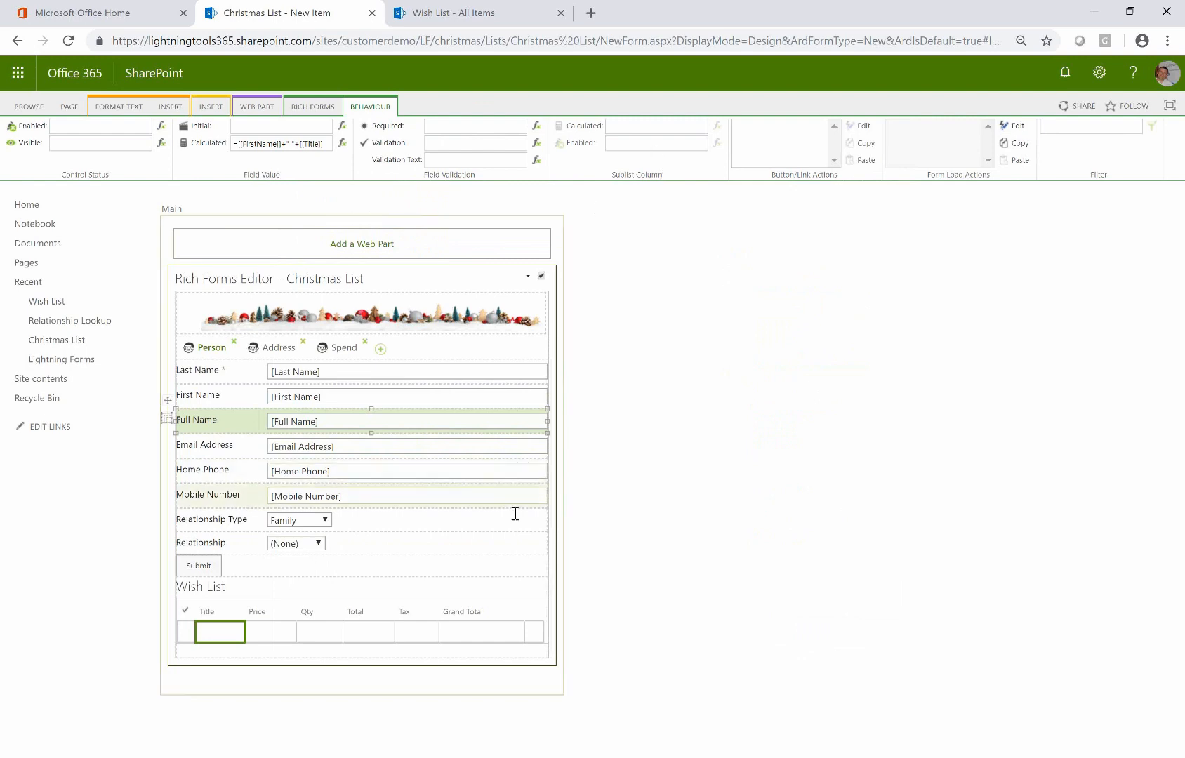
# Give the Wish List Total column the expression Price * Qty of the current row
pyautogui.click(313, 625)
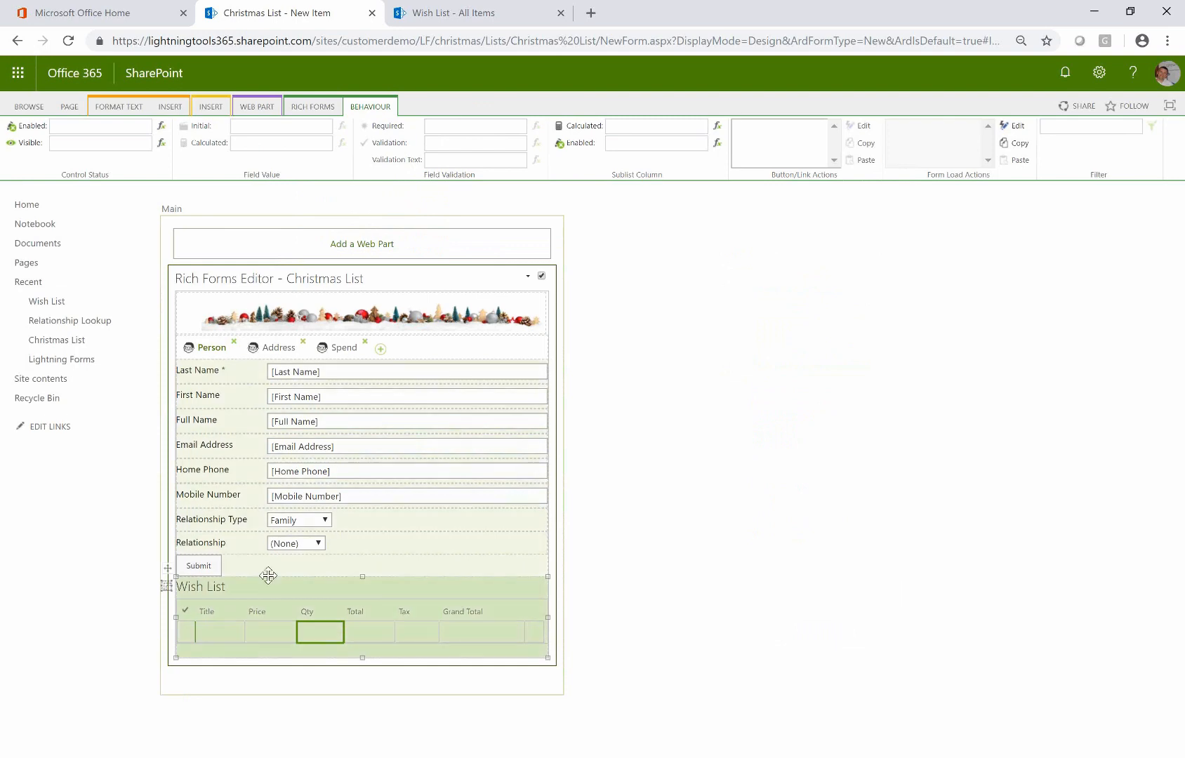
pyautogui.click(366, 623)
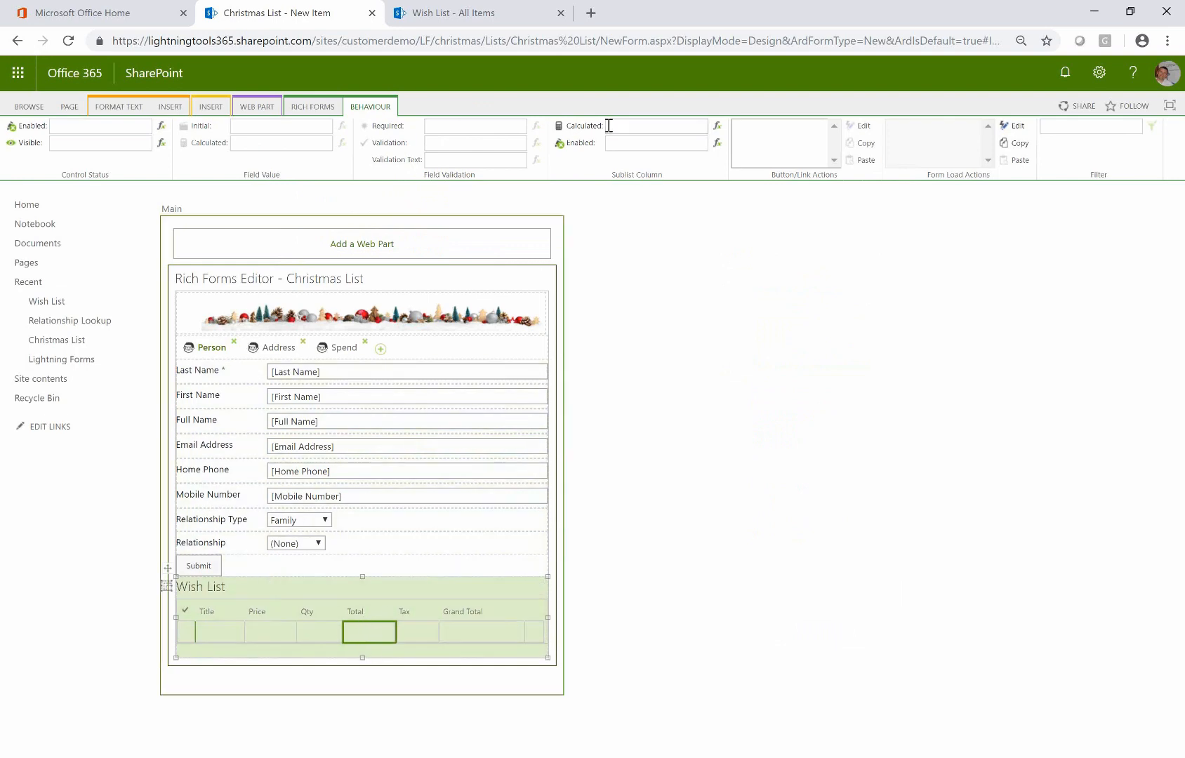
pyautogui.click(717, 127)
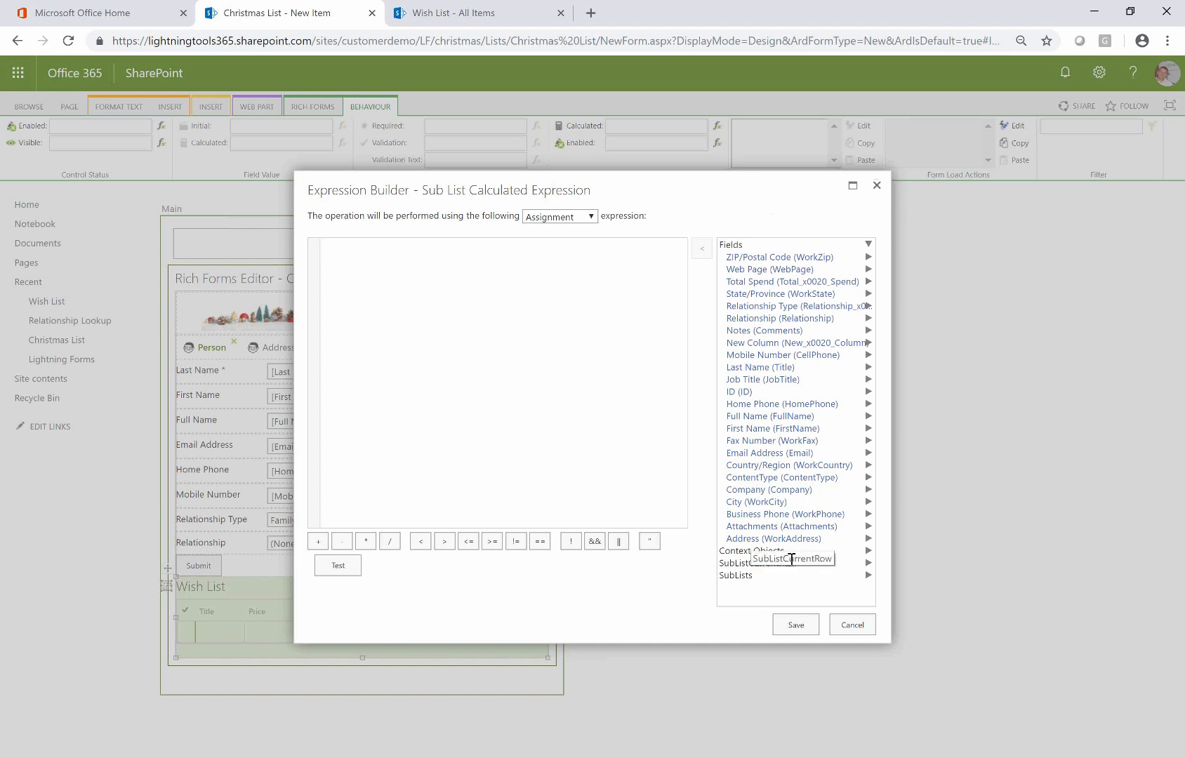
pyautogui.click(868, 564)
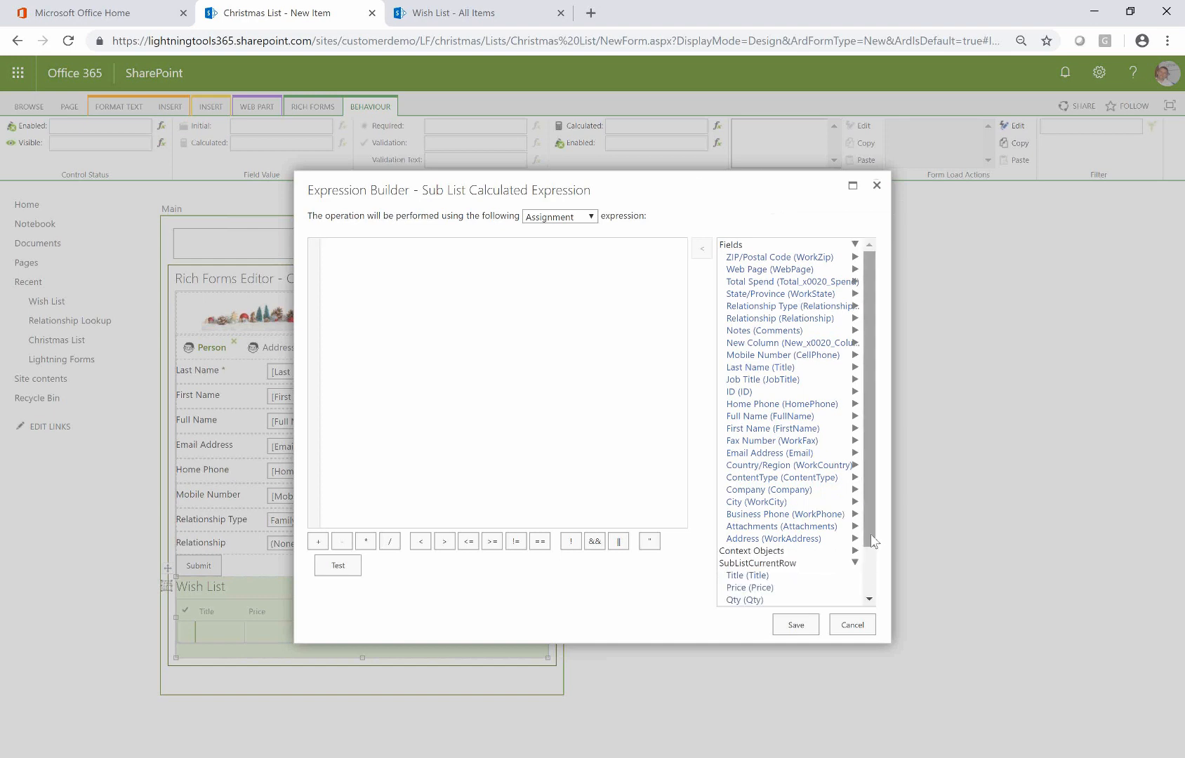
pyautogui.moveTo(872, 541); pyautogui.dragTo(872, 620)
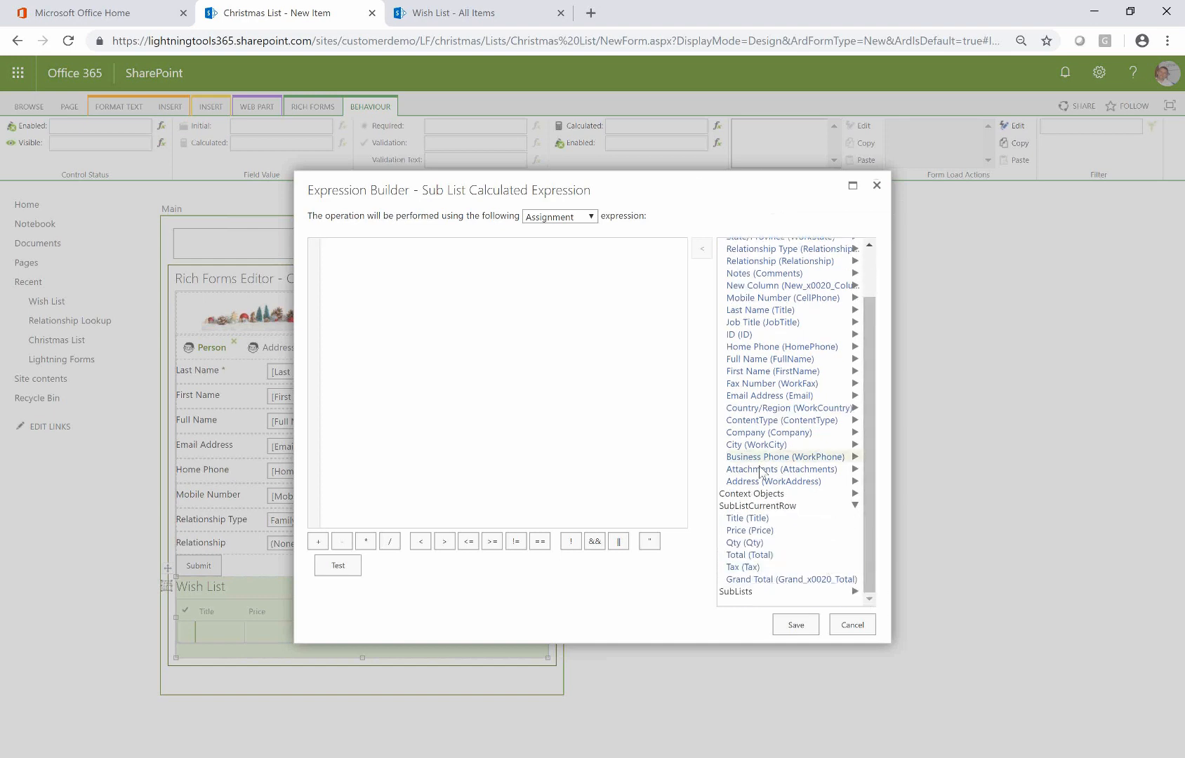
pyautogui.doubleClick(776, 535)
pyautogui.click(366, 542)
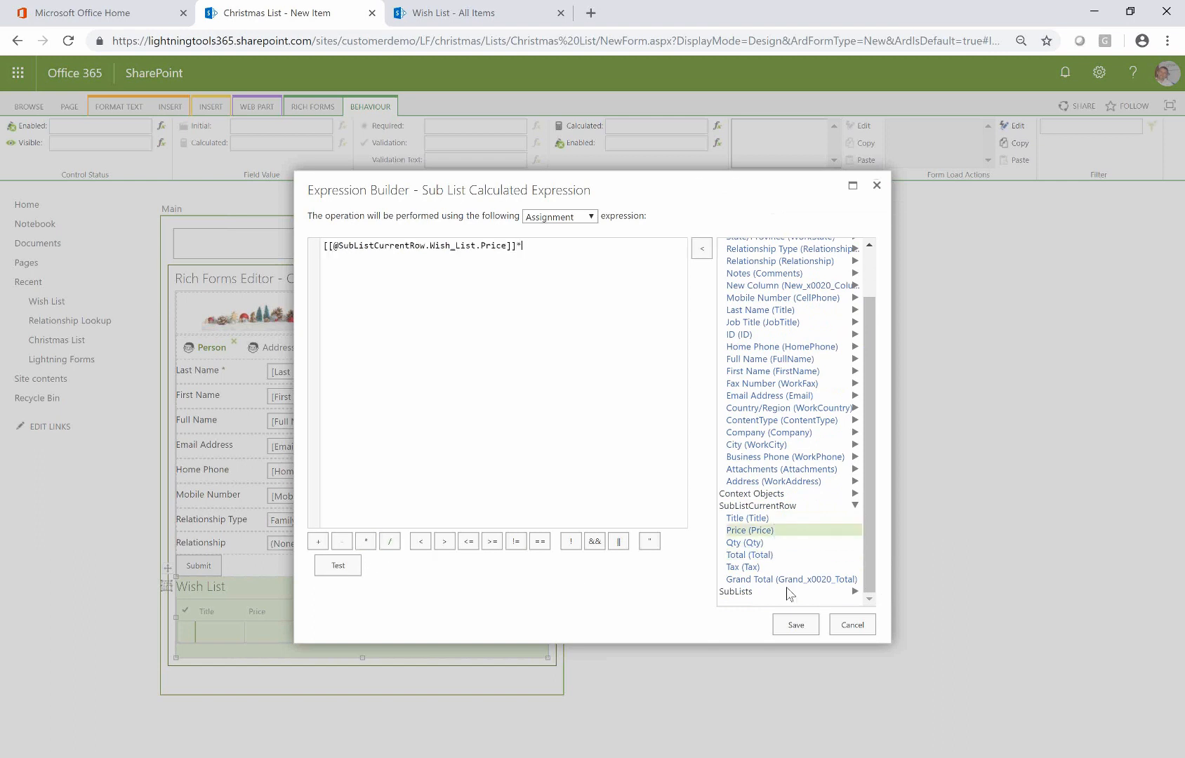
pyautogui.doubleClick(779, 544)
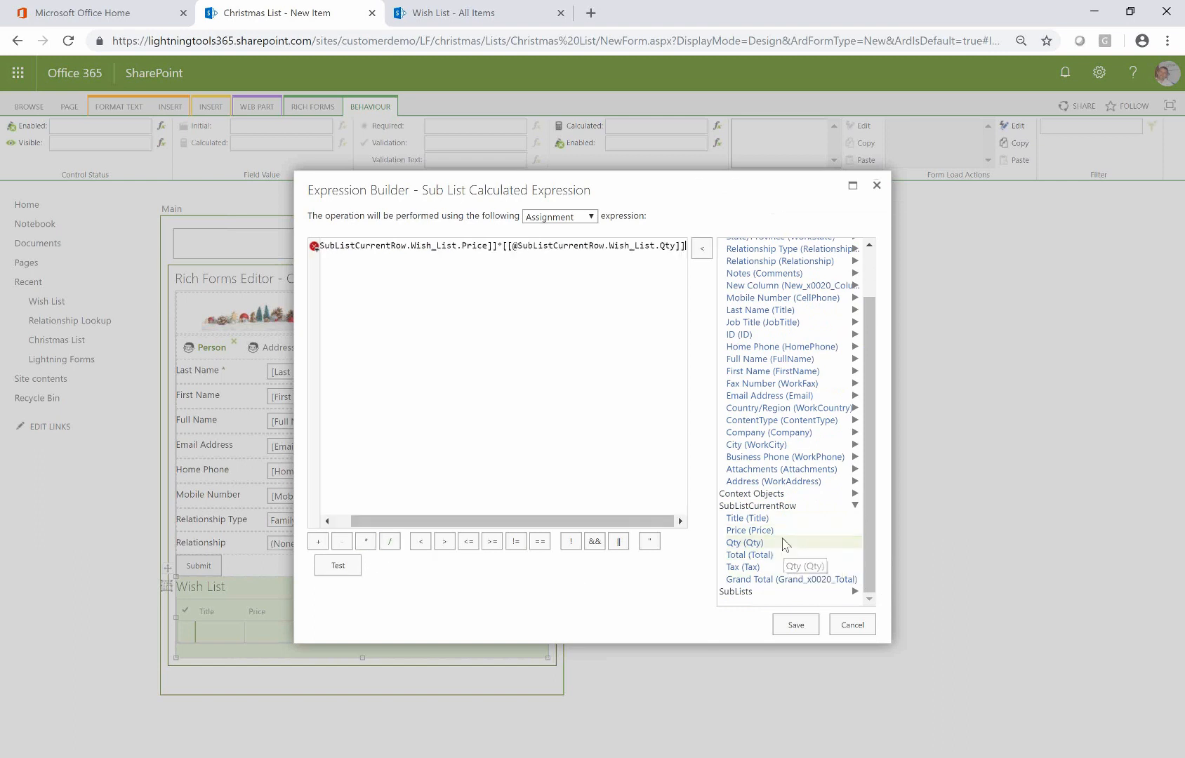
pyautogui.click(794, 627)
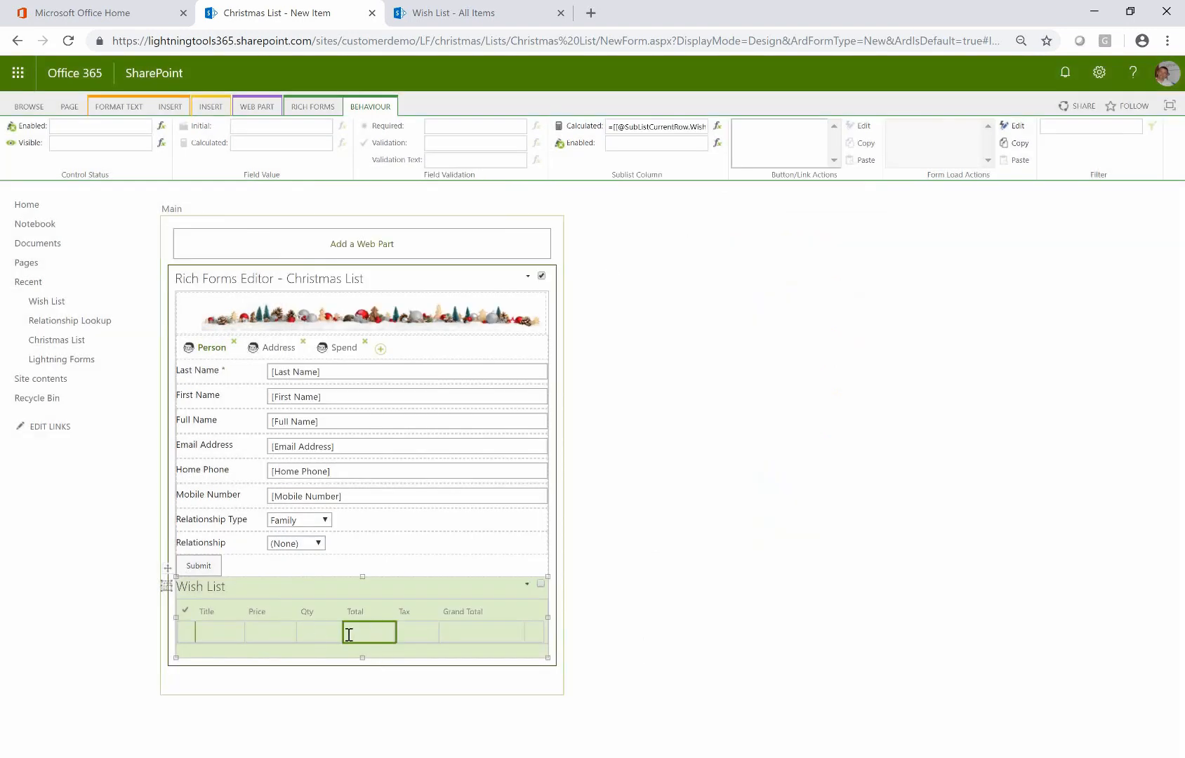
pyautogui.click(401, 630)
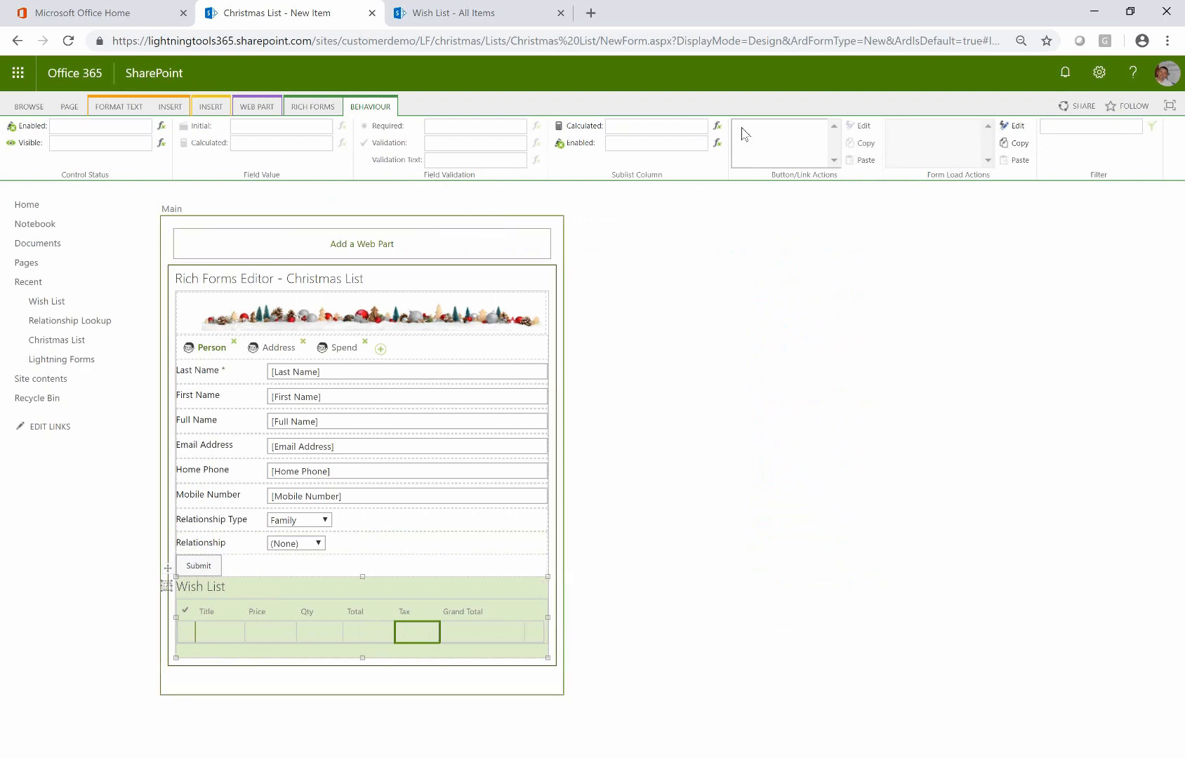
pyautogui.click(718, 127)
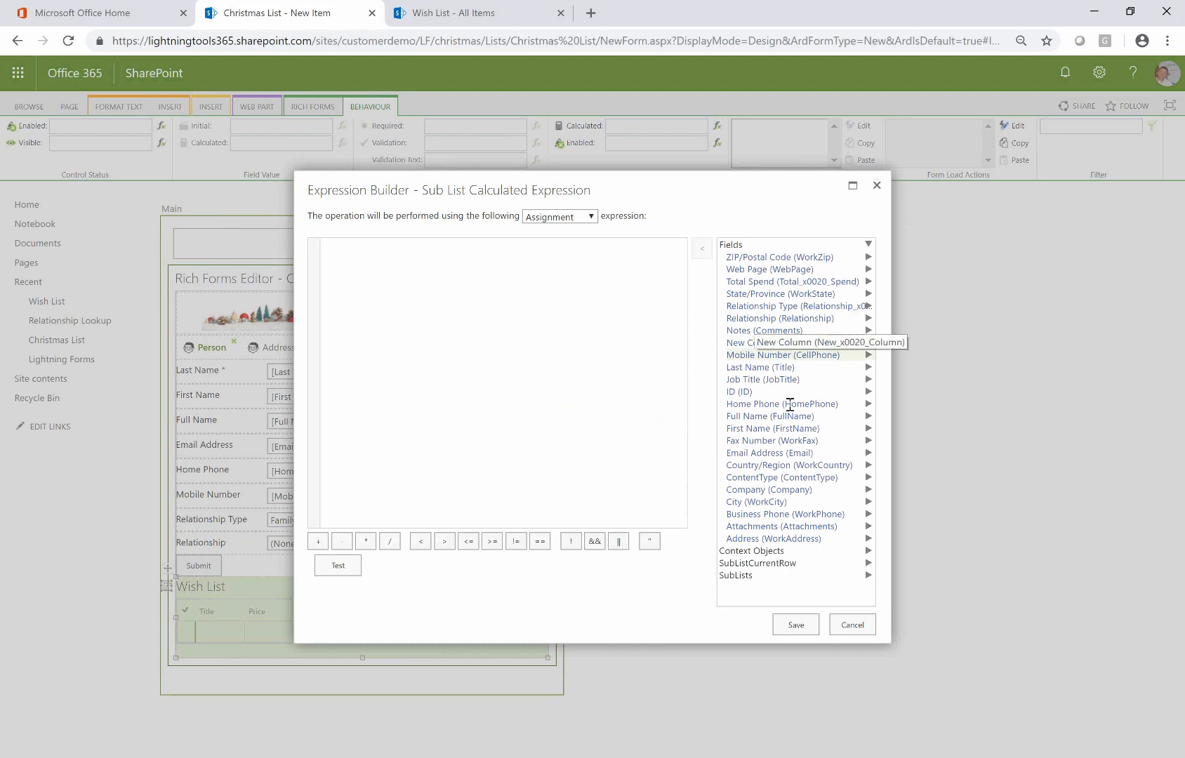
pyautogui.click(798, 564)
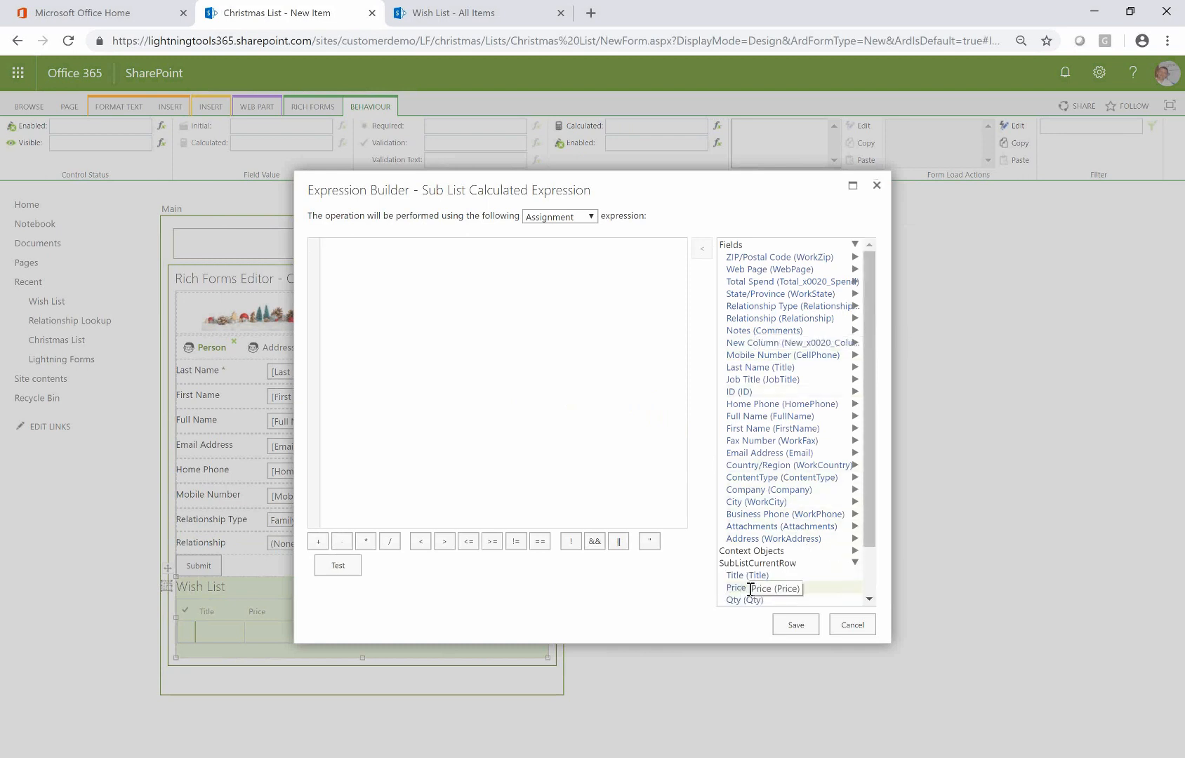
pyautogui.moveTo(871, 541); pyautogui.dragTo(870, 583)
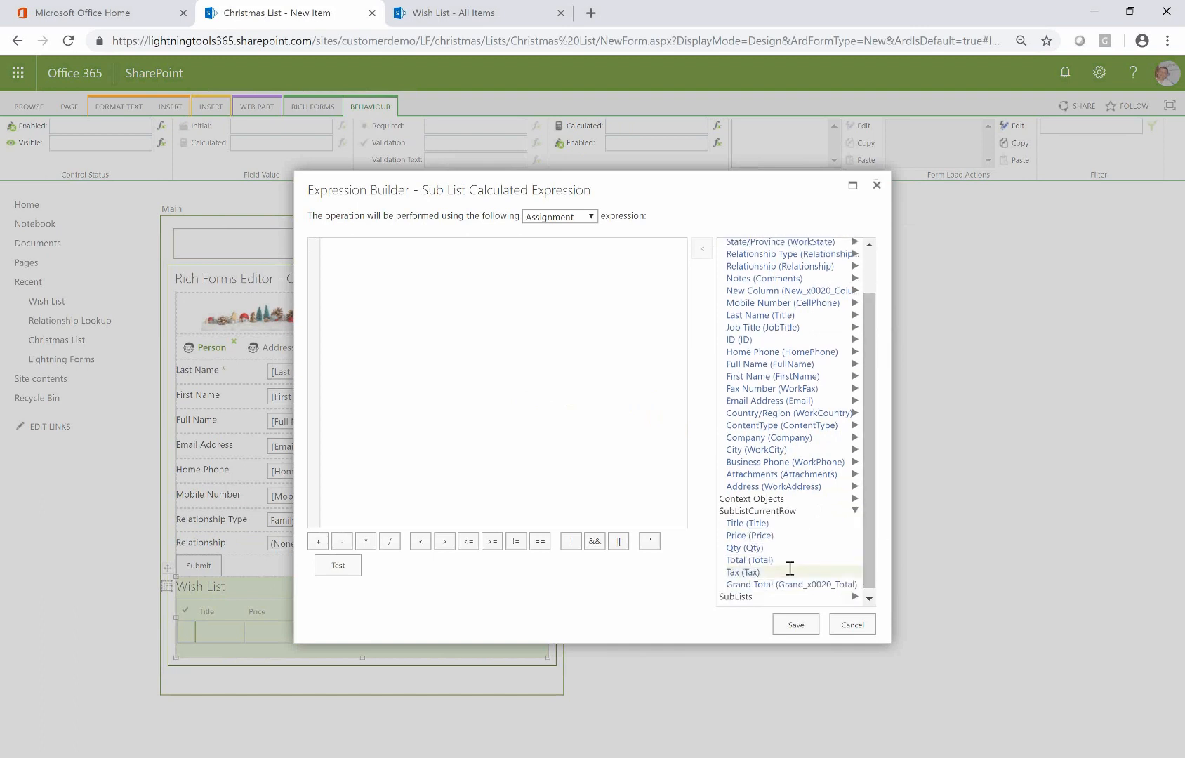
pyautogui.doubleClick(767, 559)
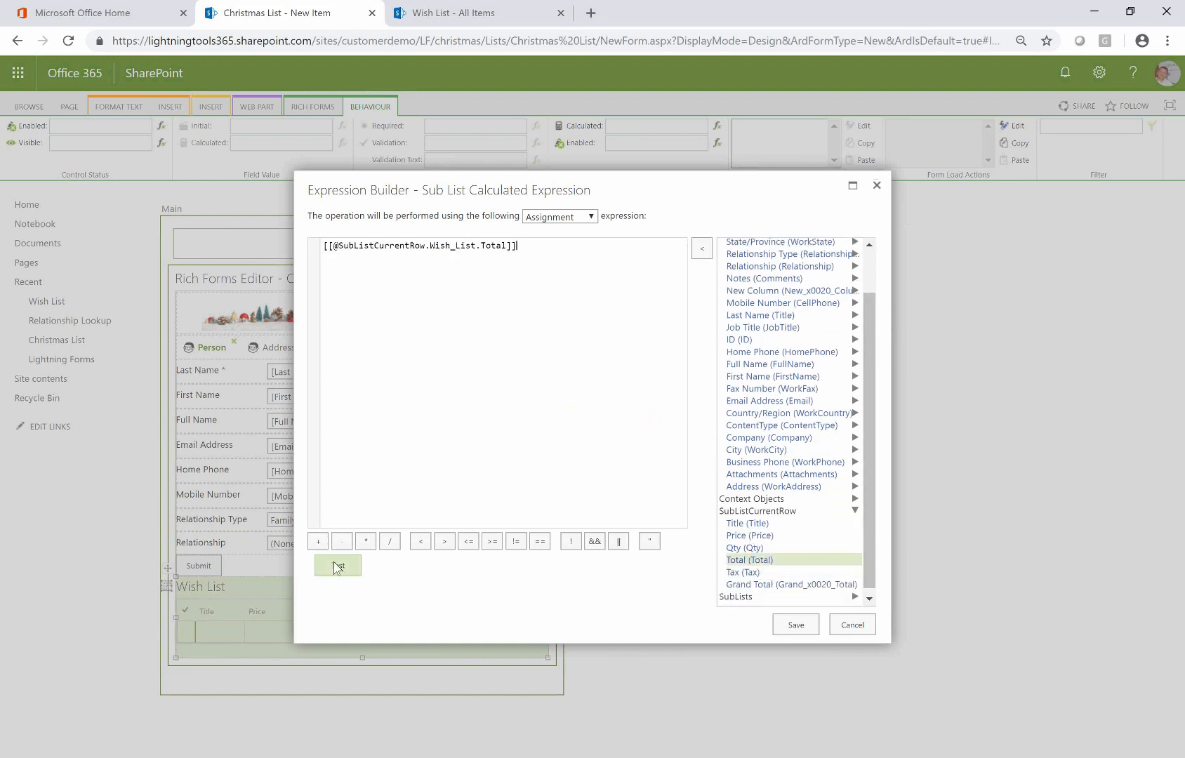
pyautogui.click(366, 541)
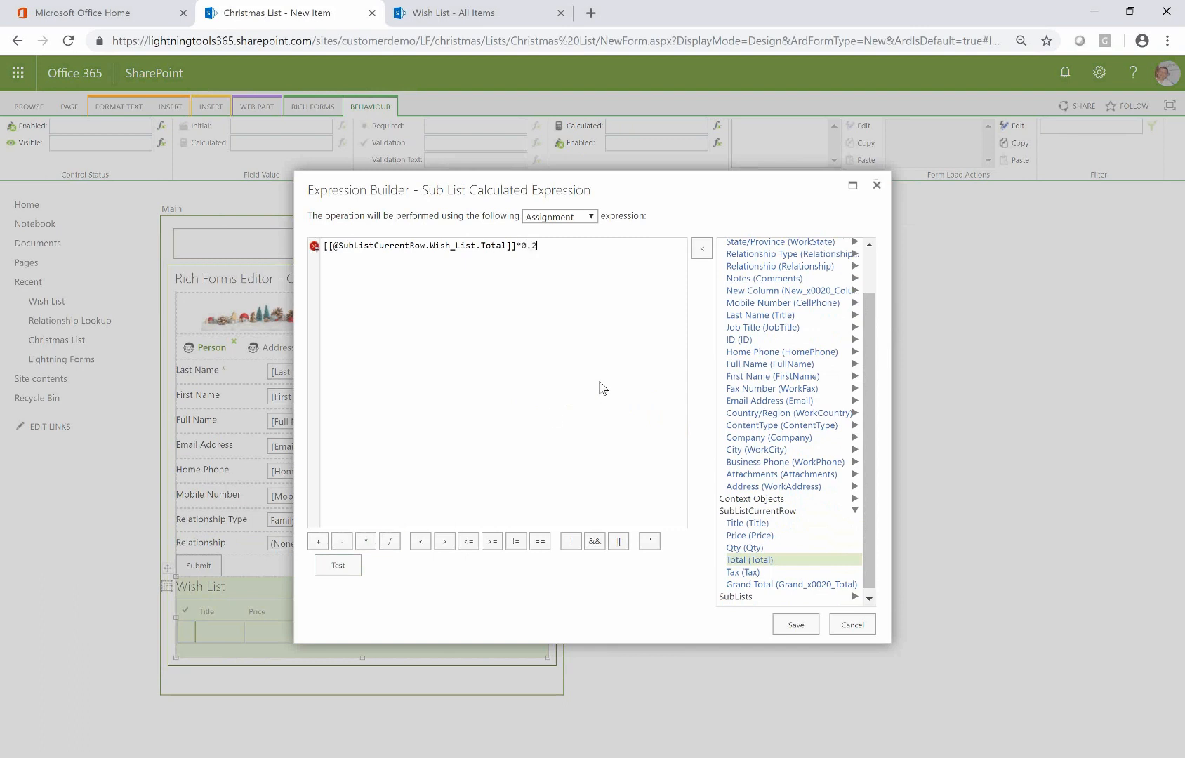
pyautogui.click(796, 625)
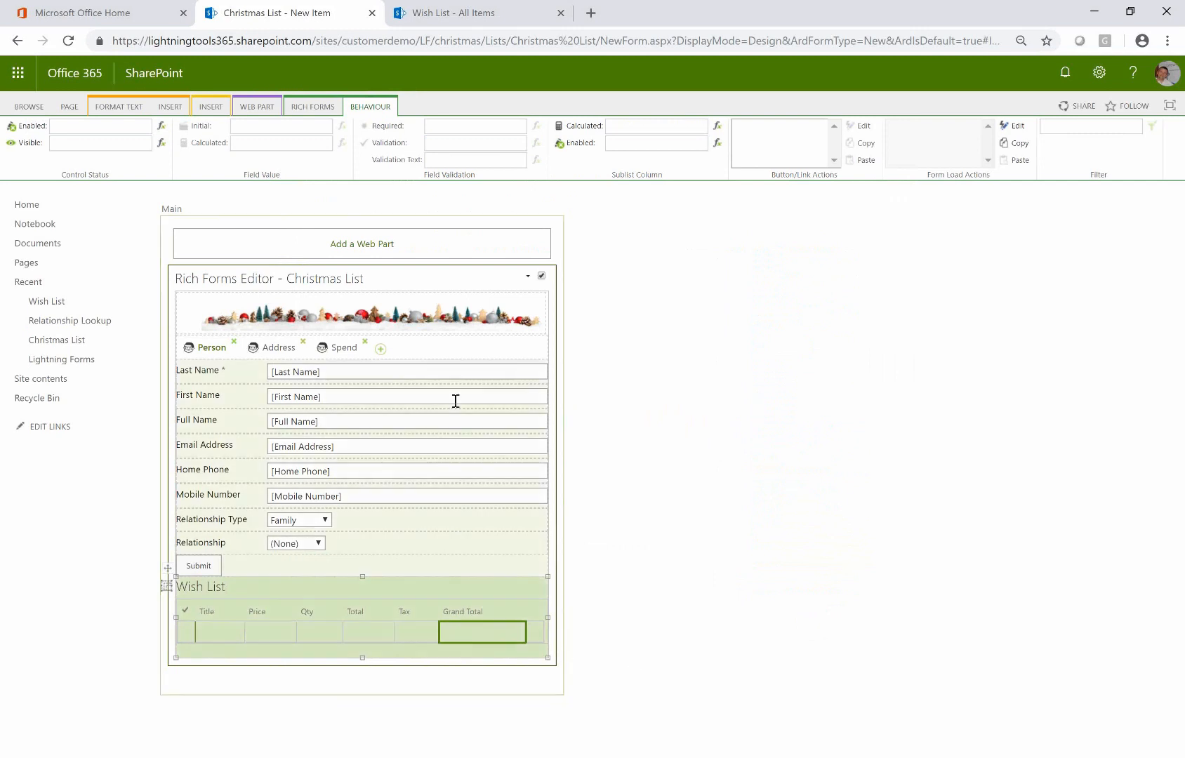
# Give the Grand Total column the expression Total + Tax of the current row and save
pyautogui.click(716, 127)
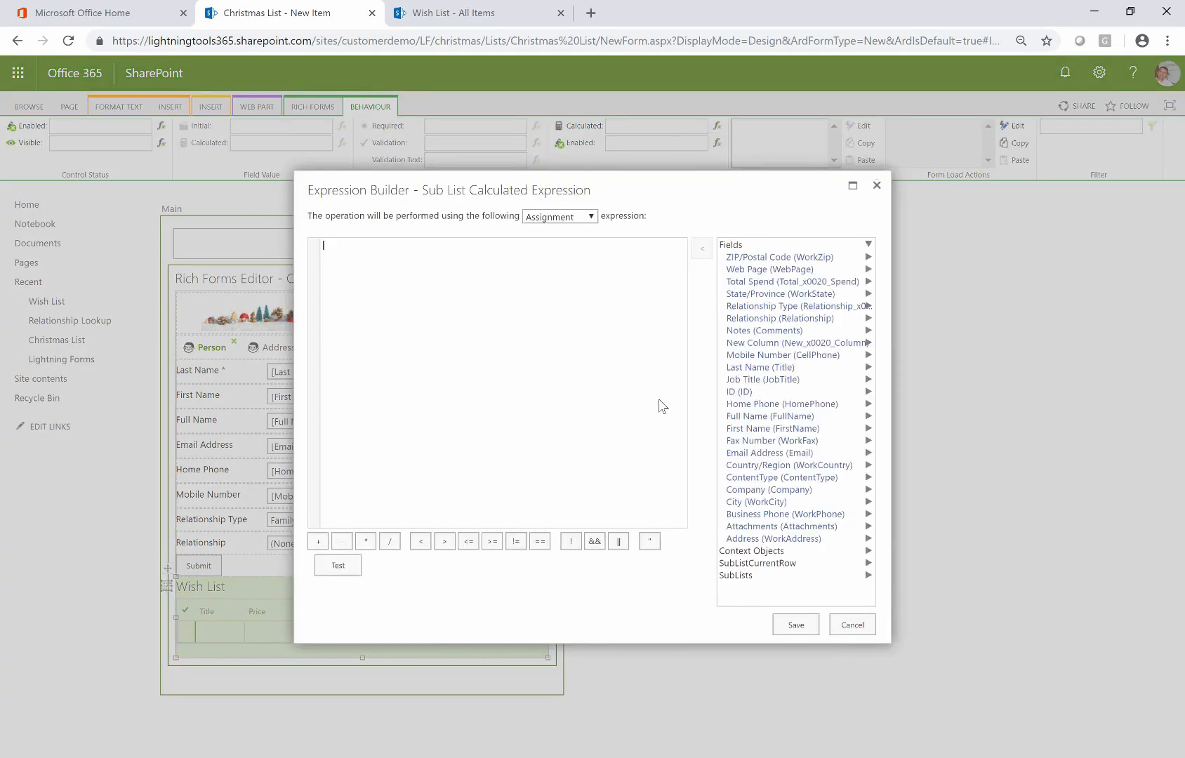
pyautogui.moveTo(621, 189); pyautogui.dragTo(768, 140)
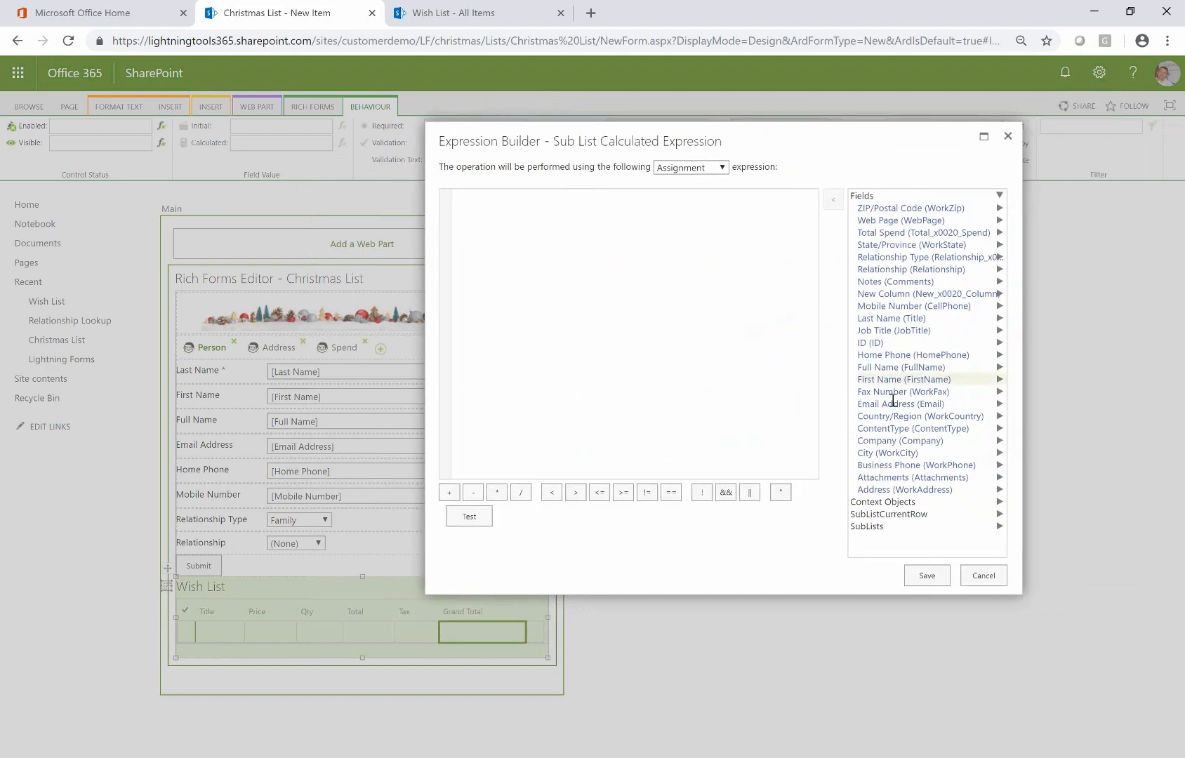
pyautogui.click(908, 514)
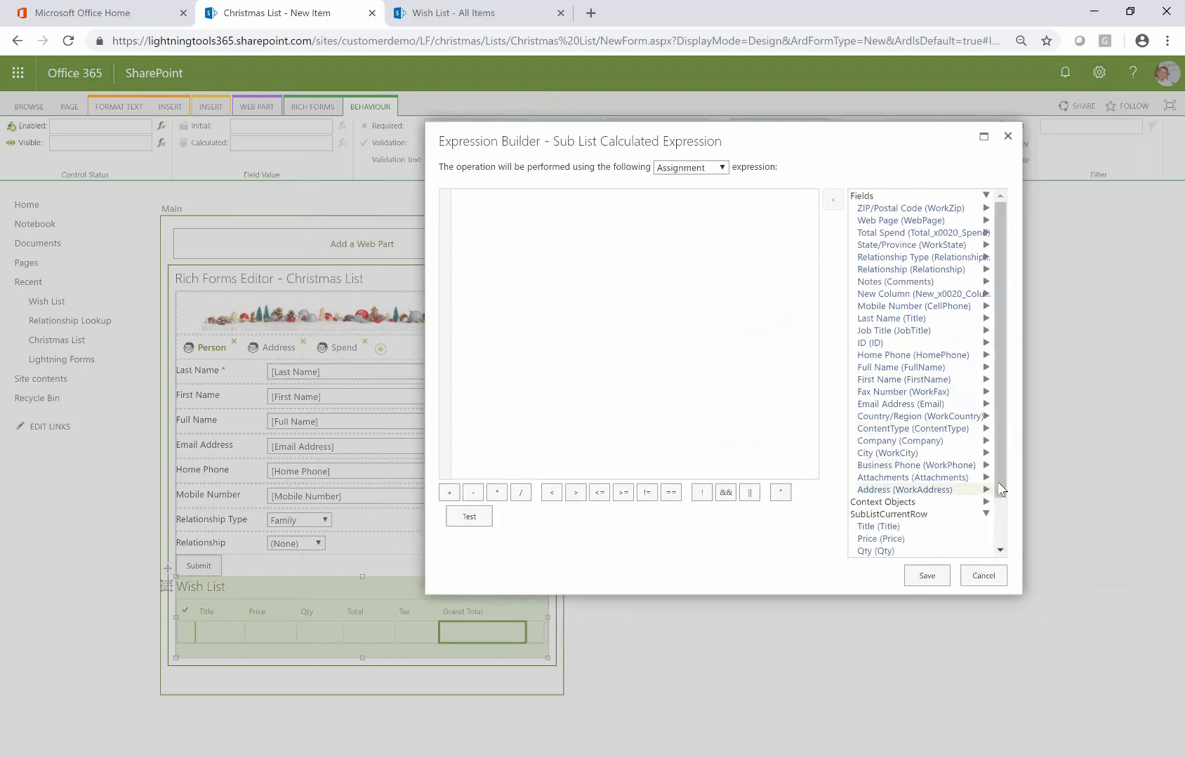
pyautogui.scroll(-2, 1001, 520)
pyautogui.doubleClick(881, 506)
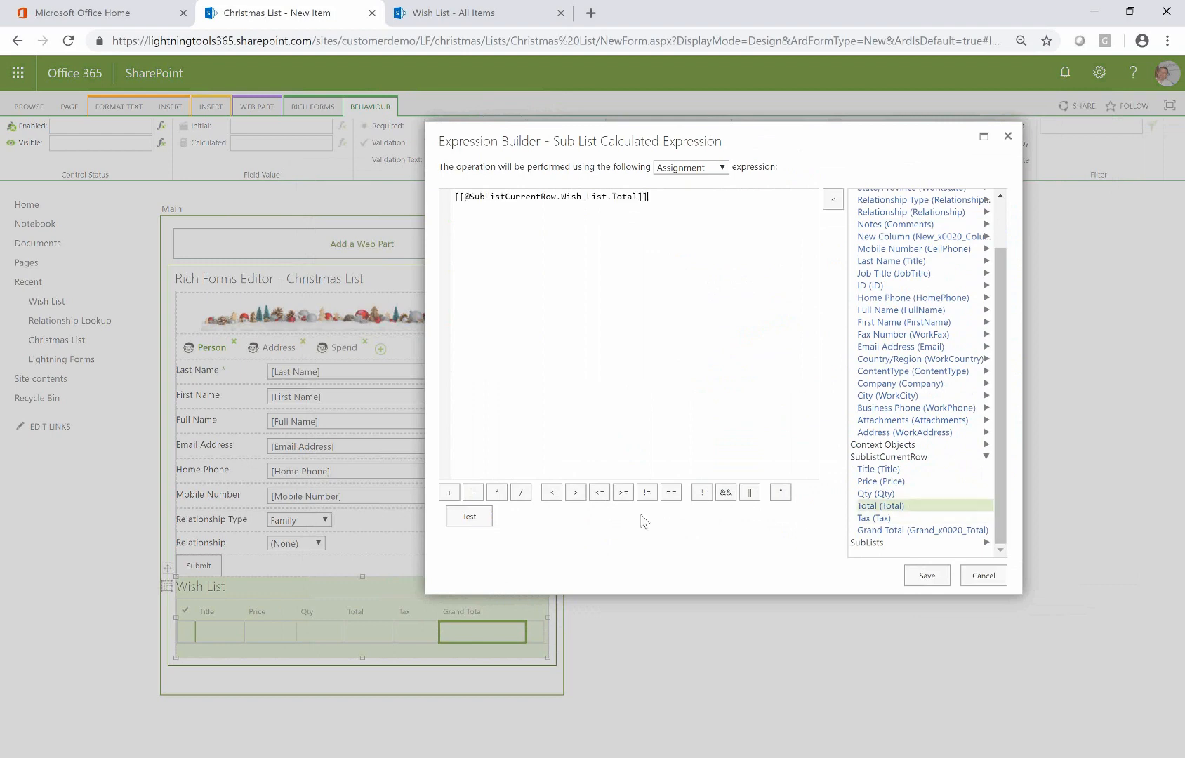
pyautogui.click(449, 493)
pyautogui.doubleClick(874, 518)
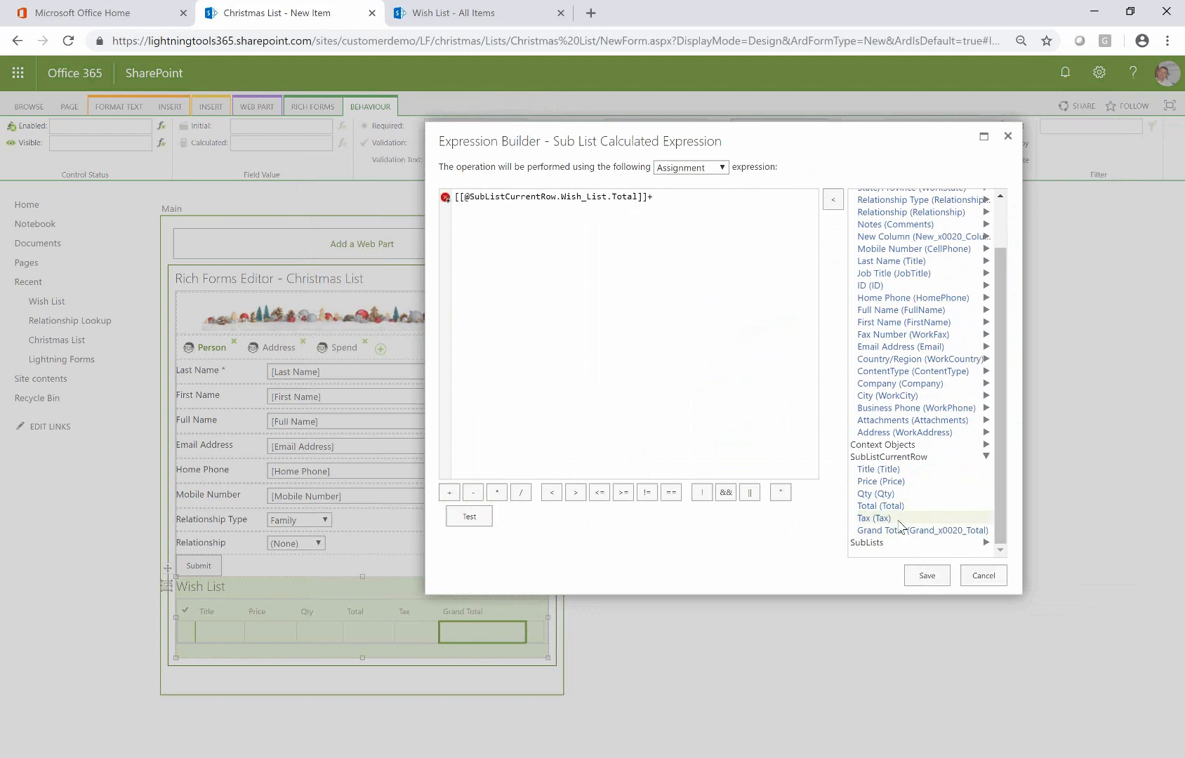
pyautogui.click(933, 583)
pyautogui.click(672, 449)
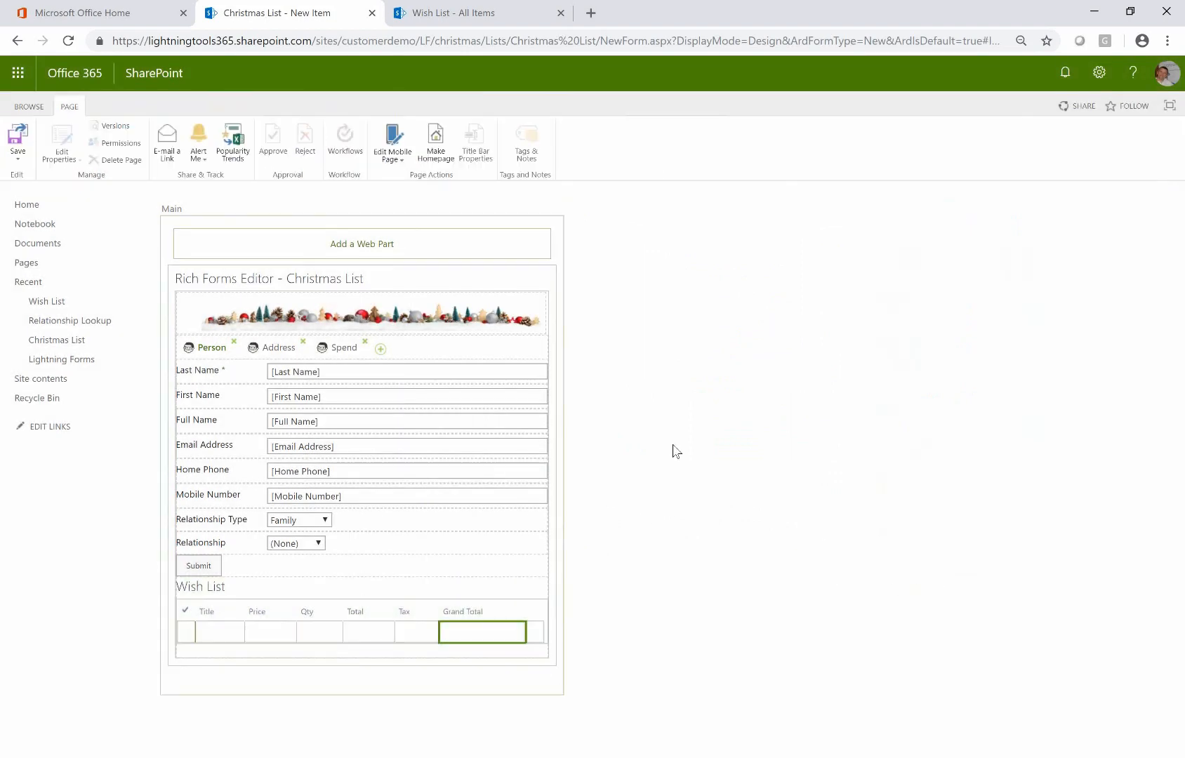
# Enter the contact's last name, first name and e-mail, with Relationship Type Non-Family and Relationship Colleague
pyautogui.click(402, 552)
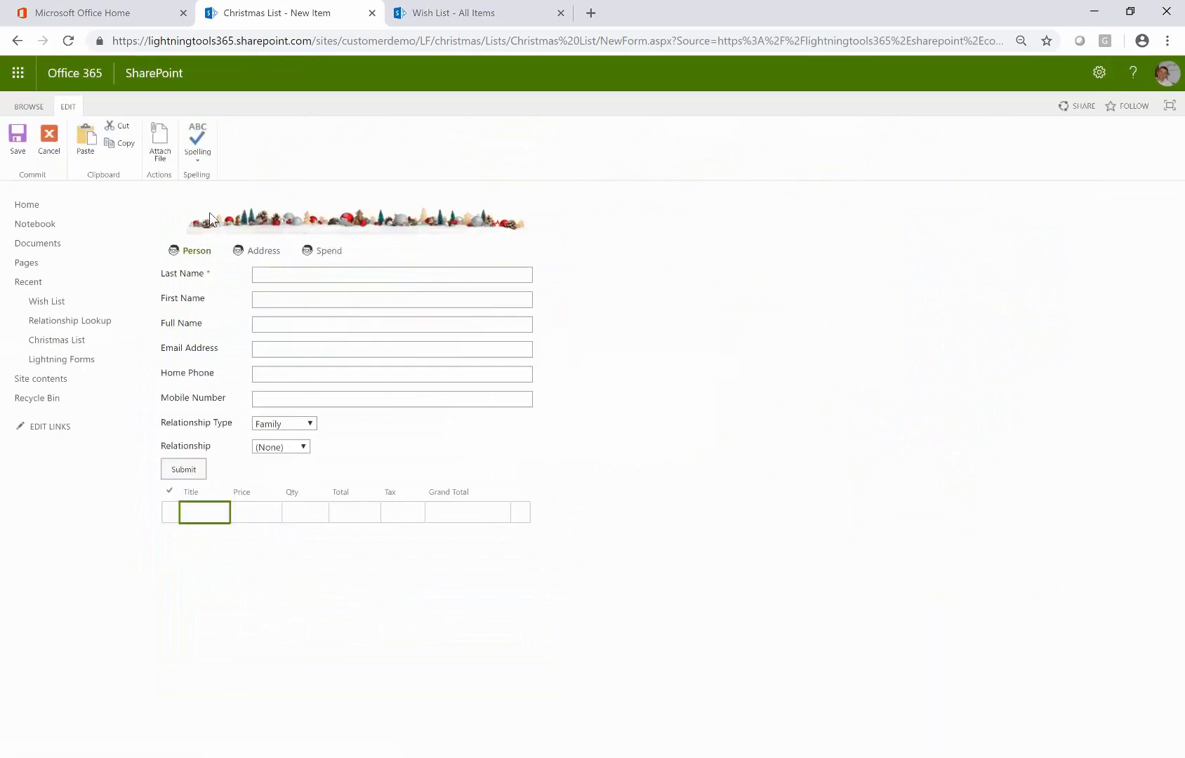
pyautogui.click(304, 273)
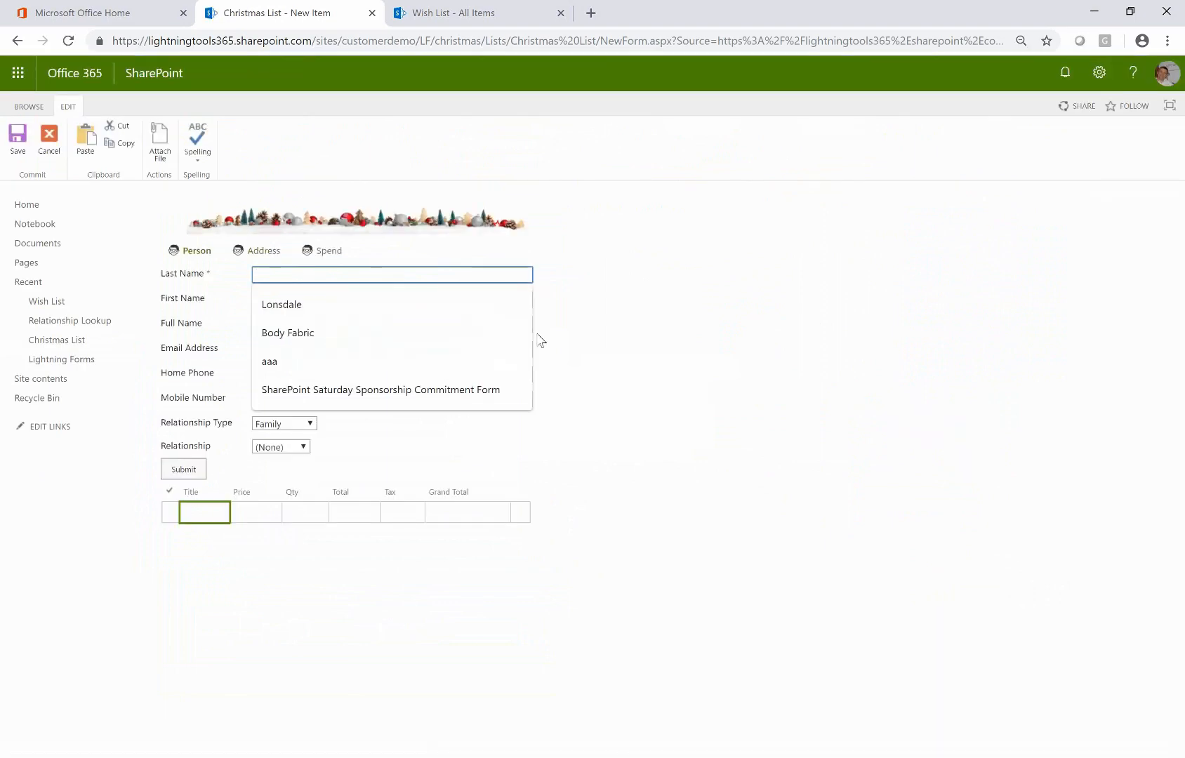
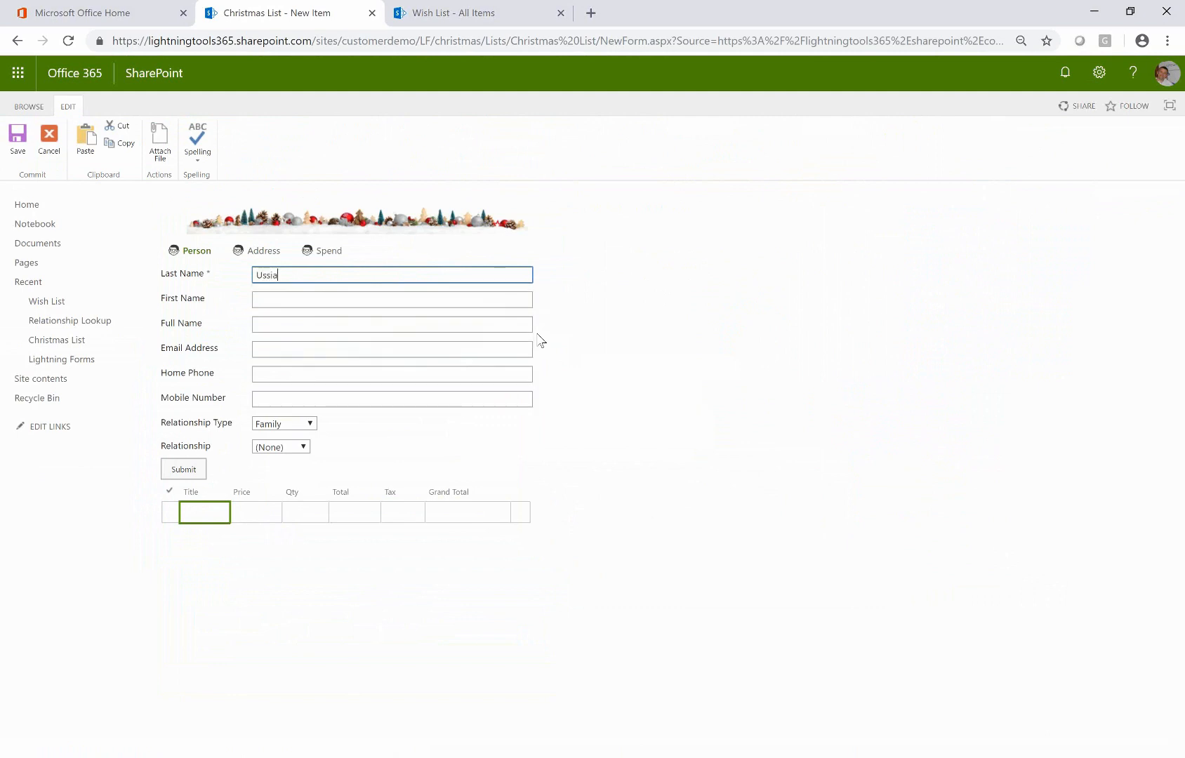
pyautogui.click(365, 301)
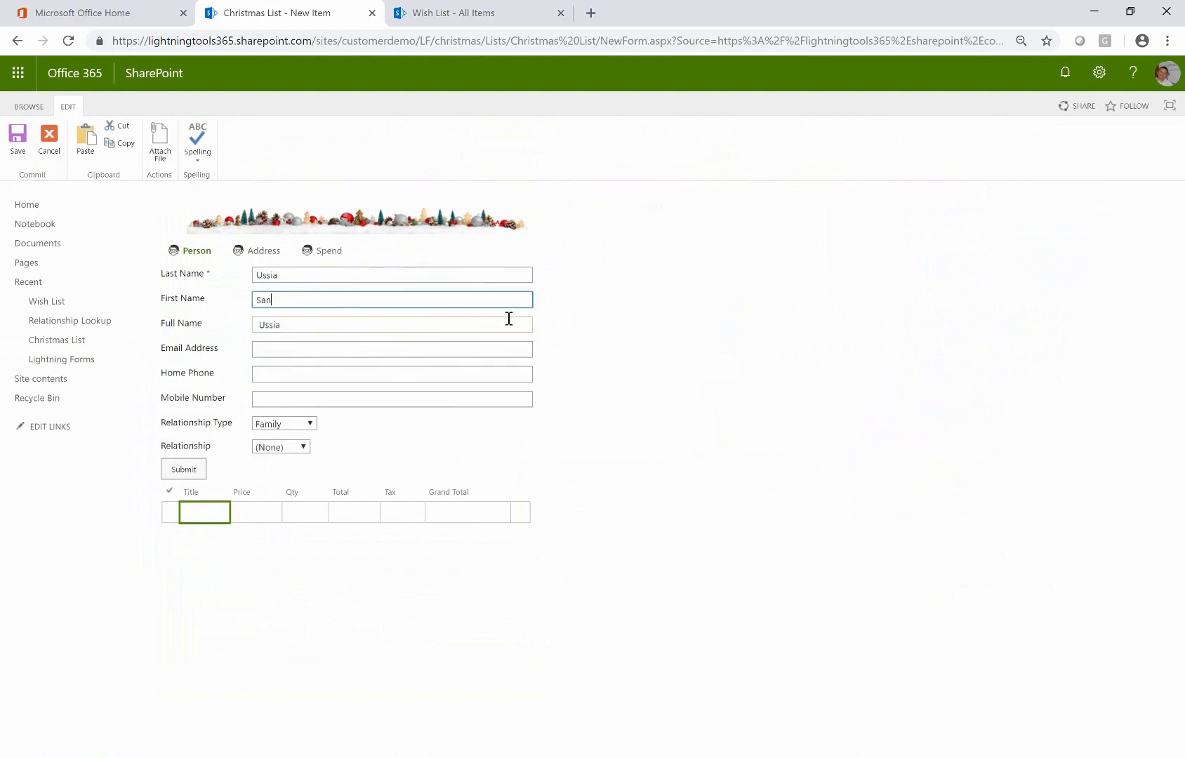
pyautogui.press('Tab')
pyautogui.click(446, 346)
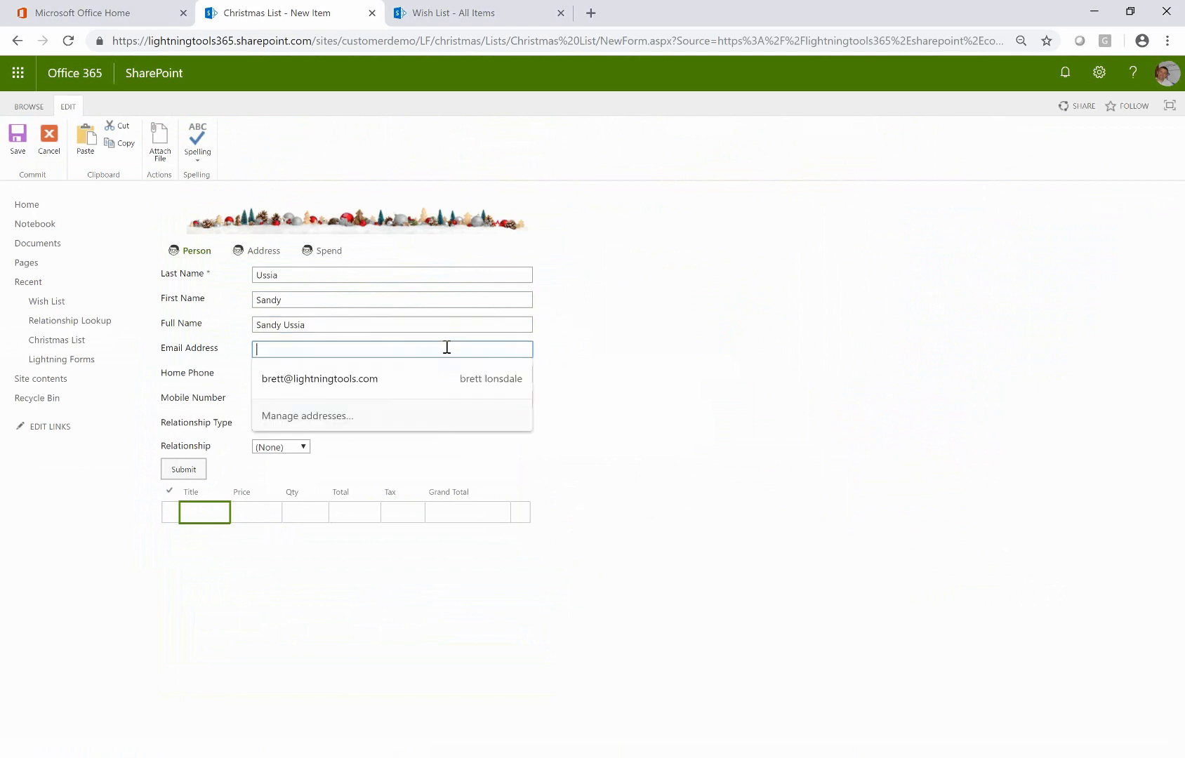
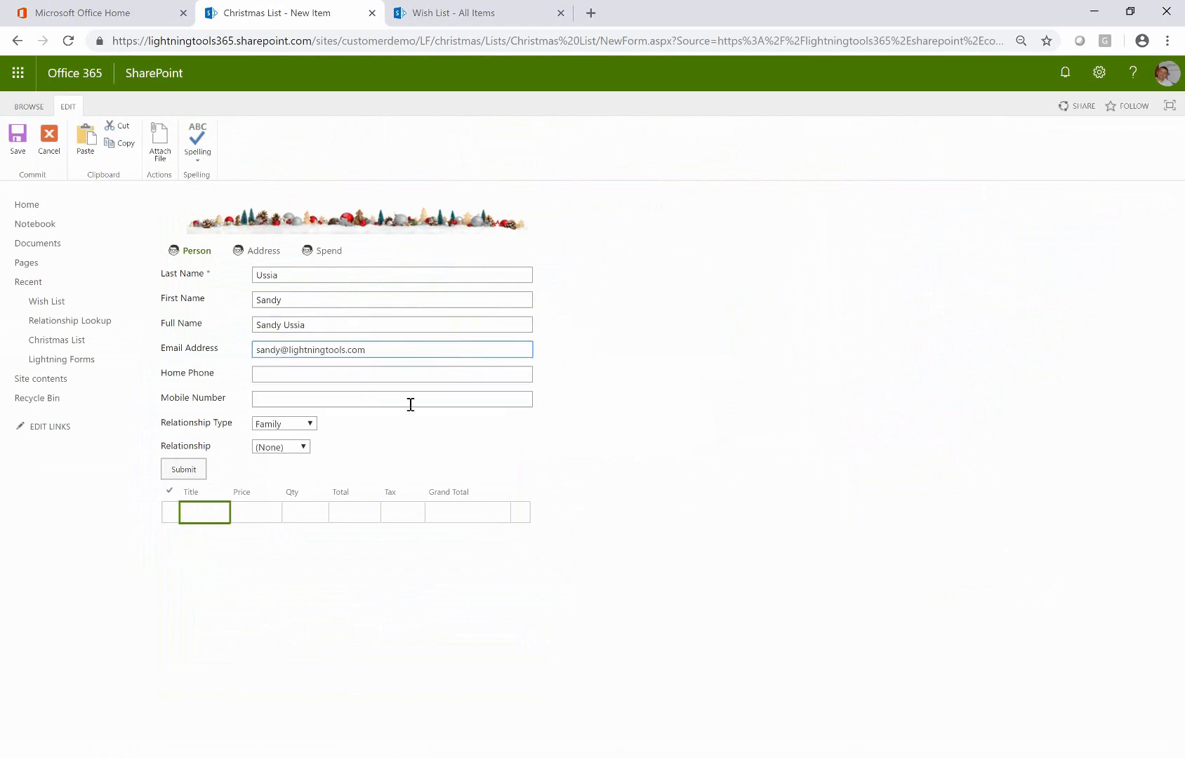
pyautogui.click(298, 425)
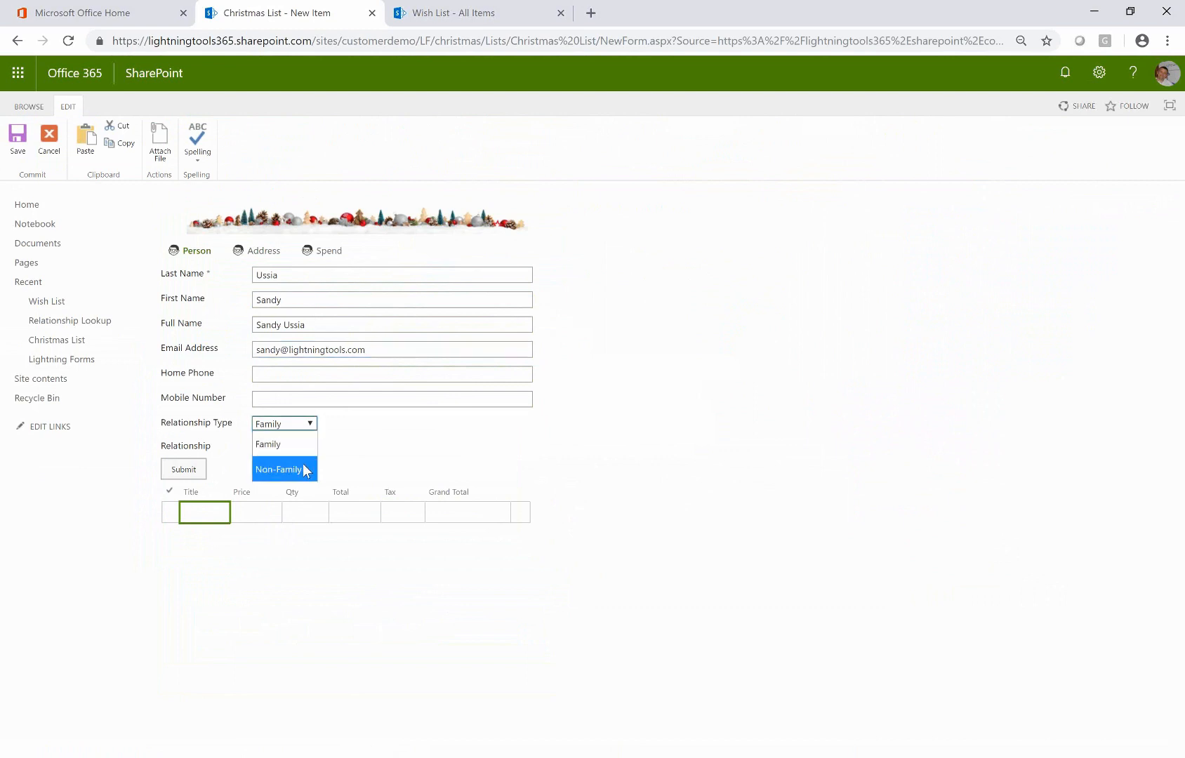
pyautogui.click(303, 469)
pyautogui.click(298, 447)
pyautogui.click(280, 489)
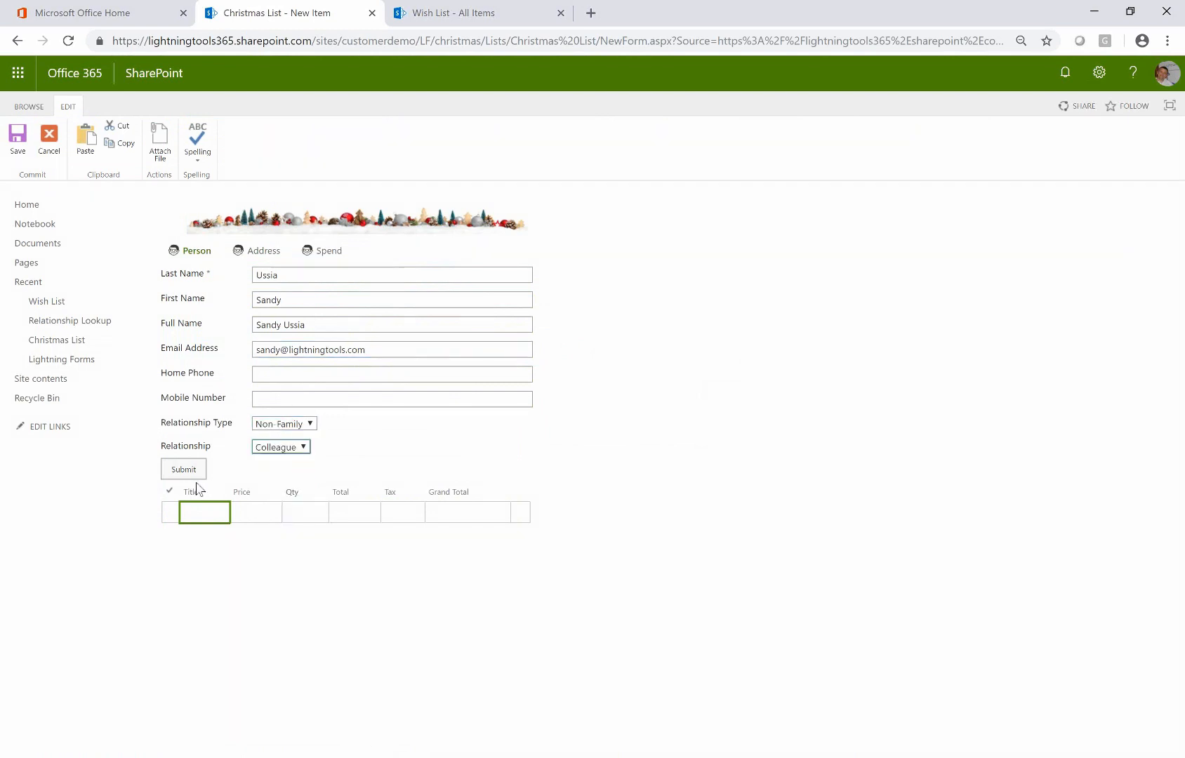
# Add a SharePoint Socks wish-list row at price 10, quantity 1, and submit the item
pyautogui.click(192, 507)
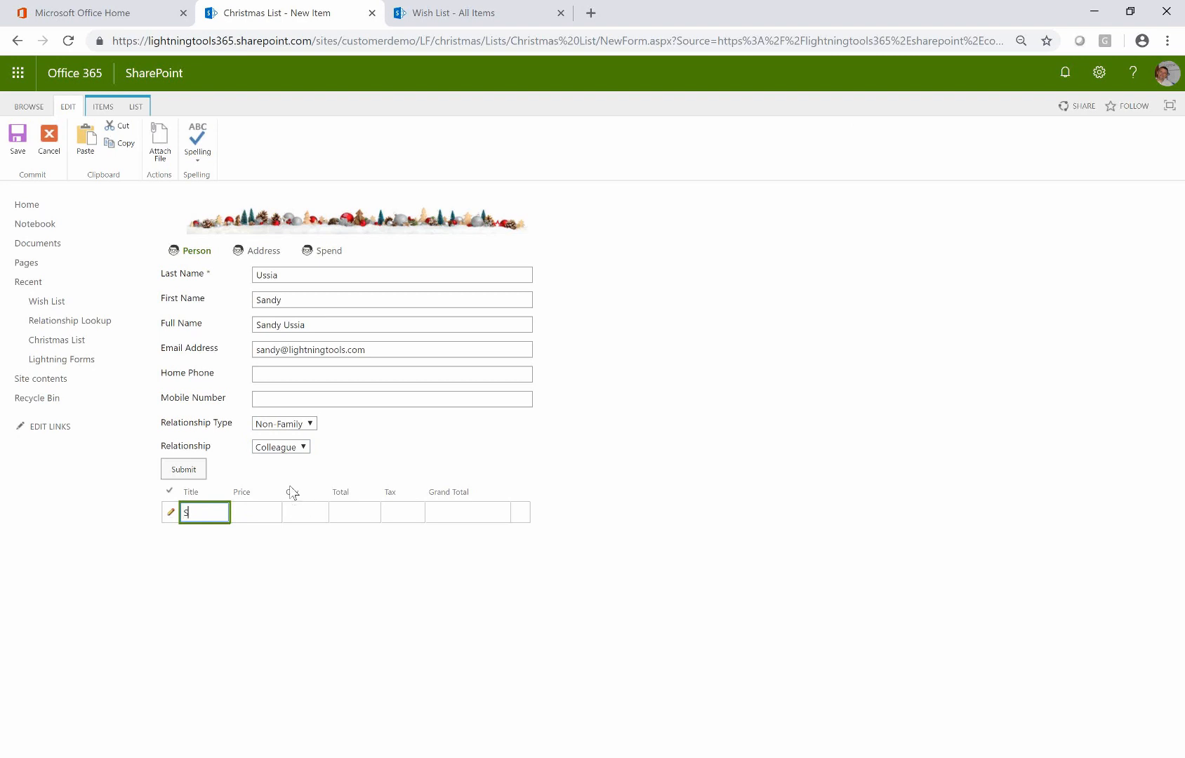
pyautogui.write('SharePoint Socks')
pyautogui.press('Tab')
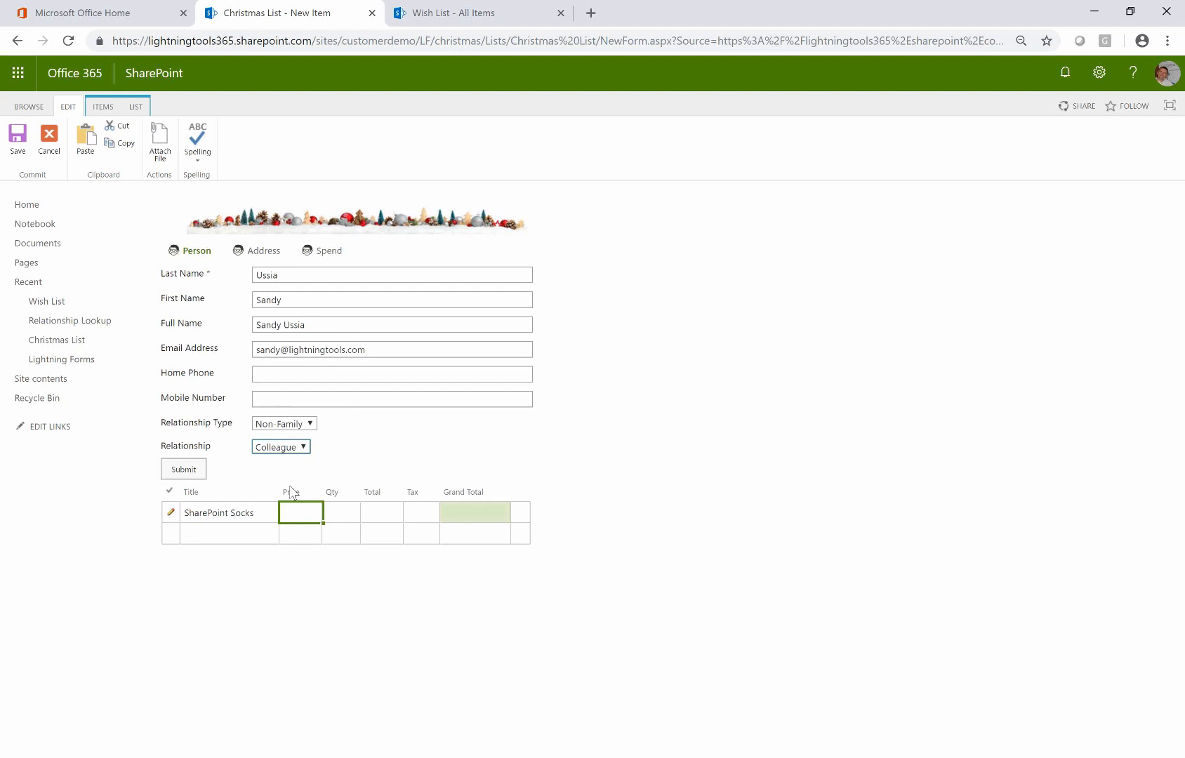
pyautogui.click(307, 513)
pyautogui.write('10')
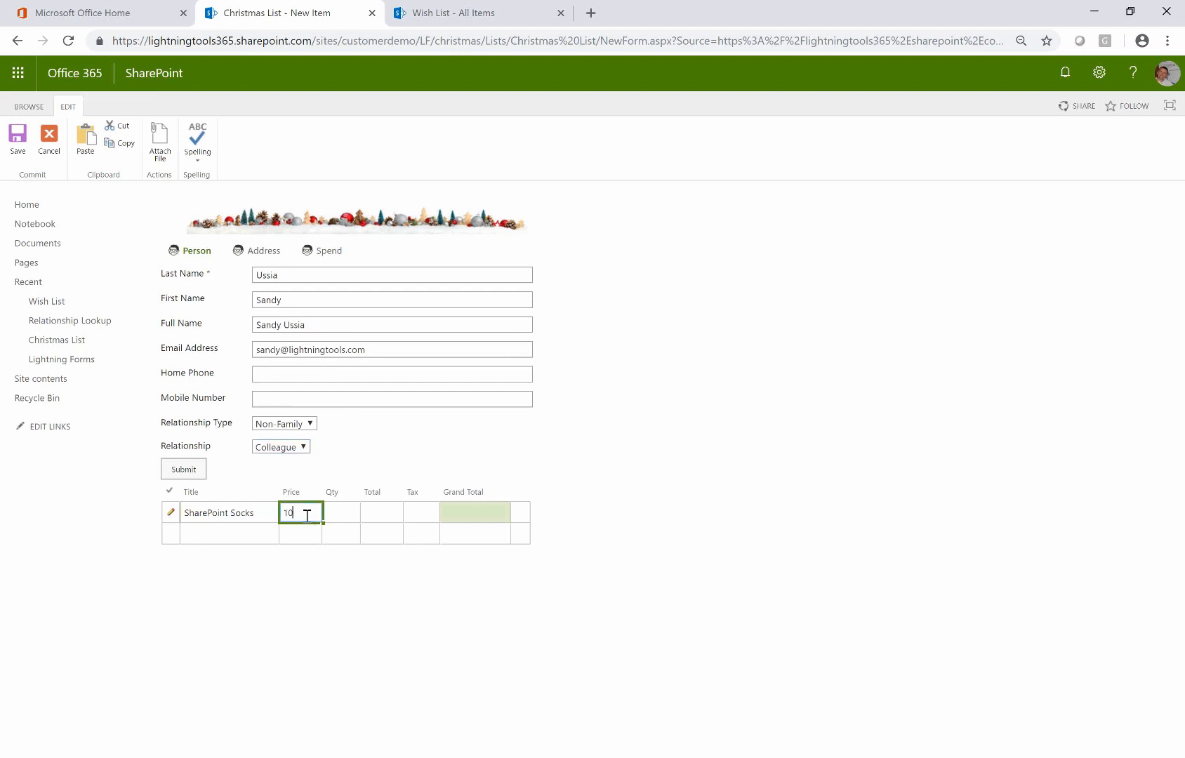
pyautogui.press('Tab')
pyautogui.write('1')
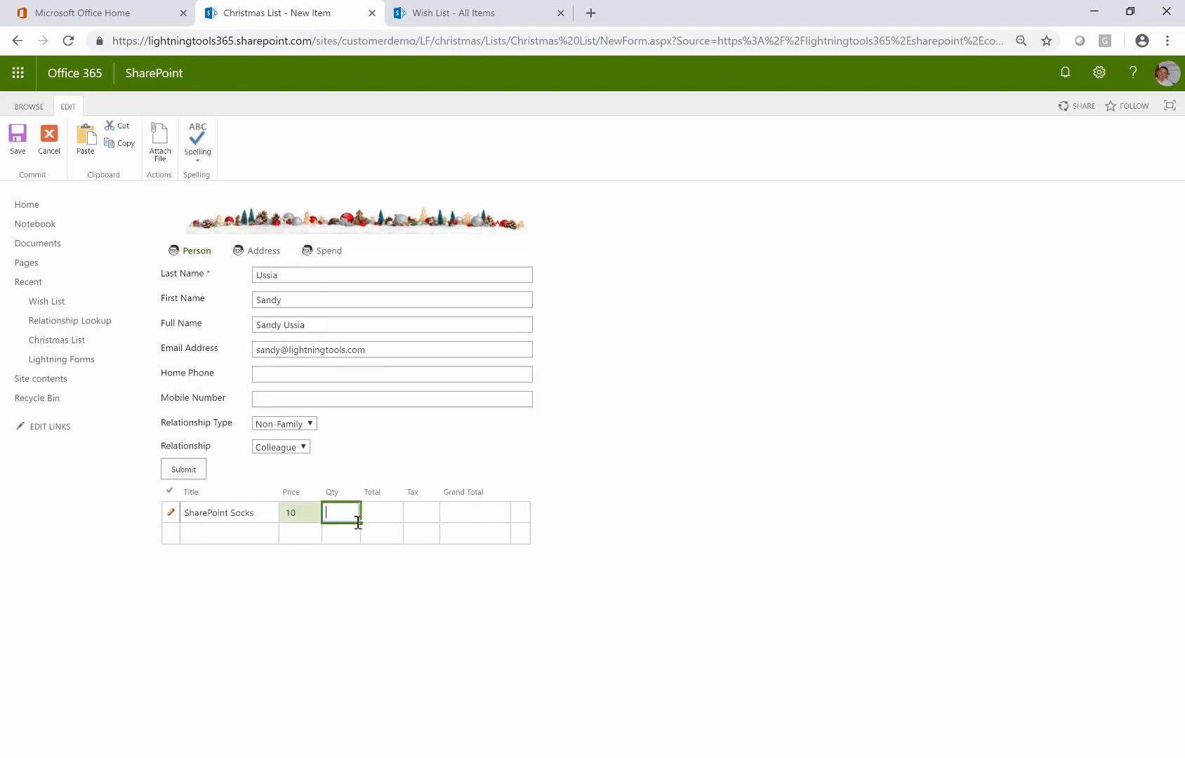
pyautogui.press('Tab')
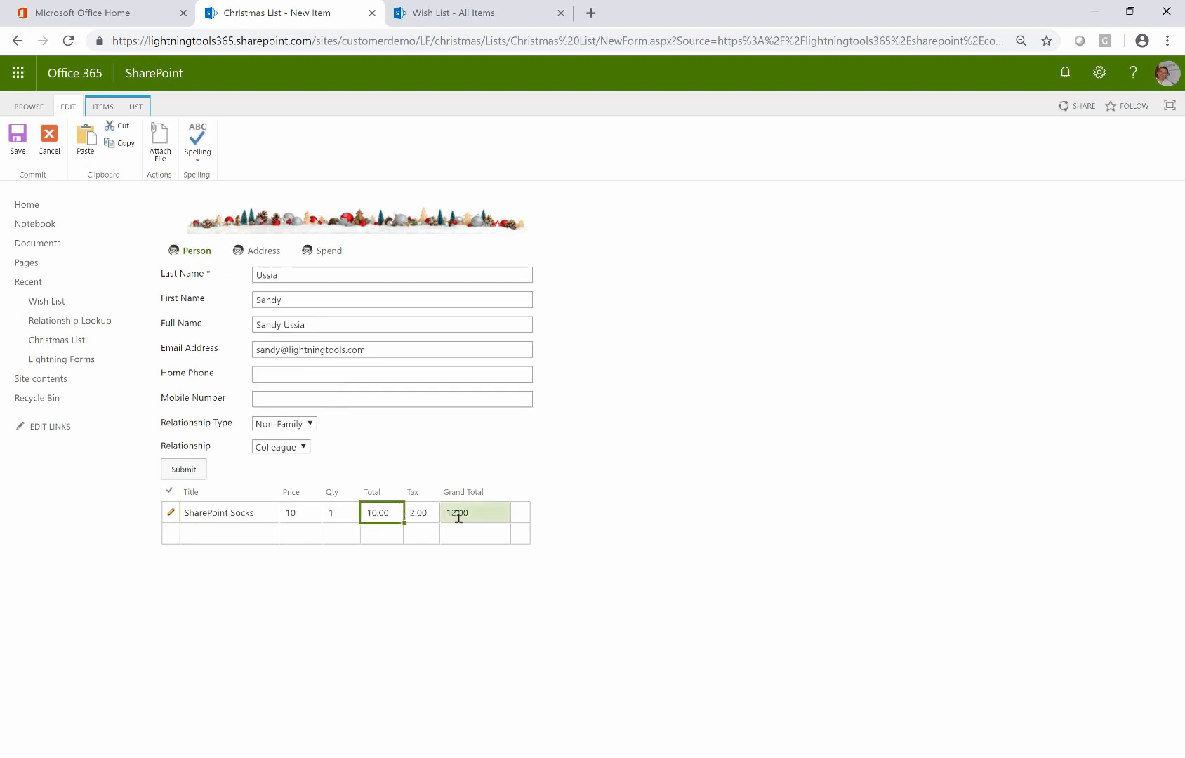
pyautogui.click(245, 540)
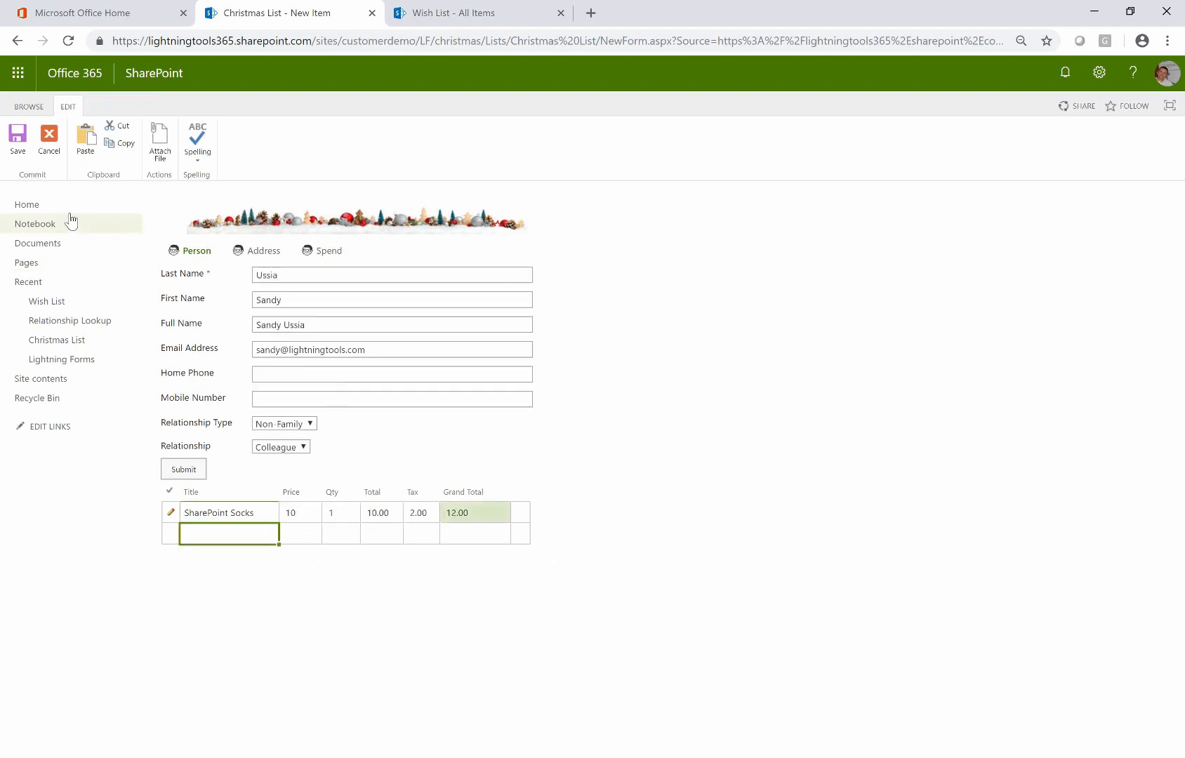
pyautogui.click(184, 470)
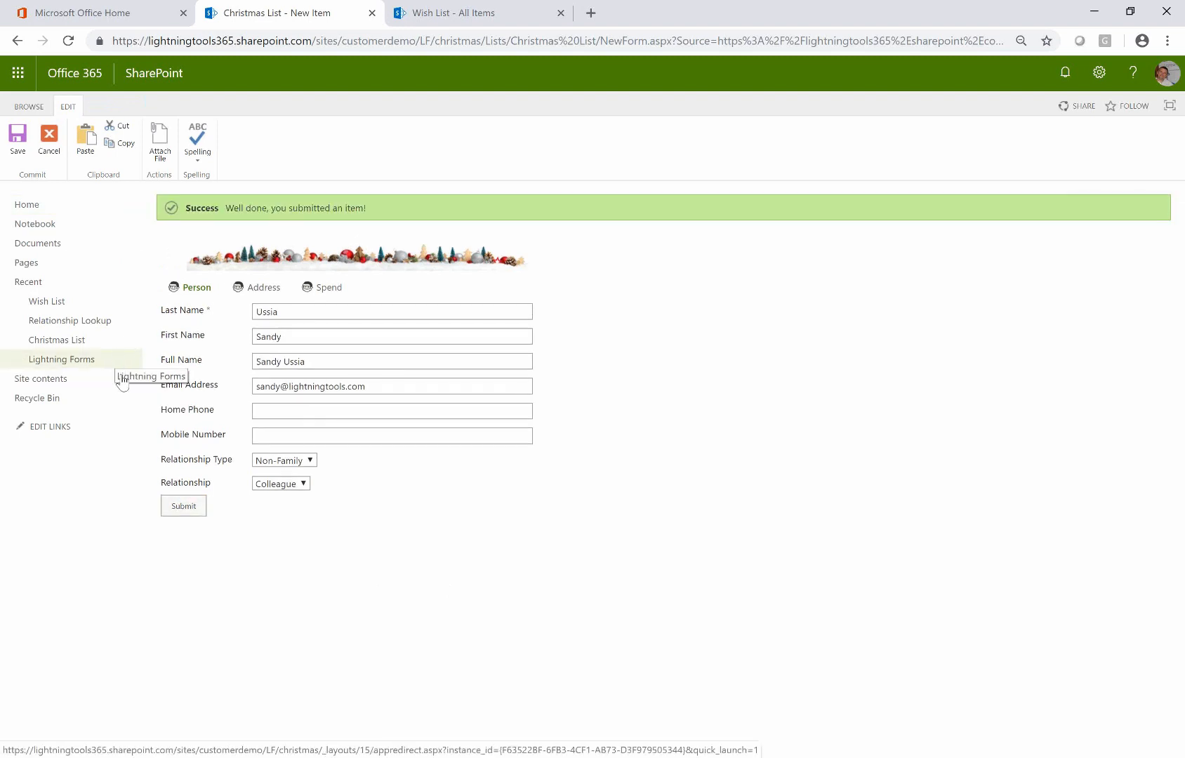
# Open the Christmas List's Default New Form in Customize Lightning Forms
pyautogui.click(77, 341)
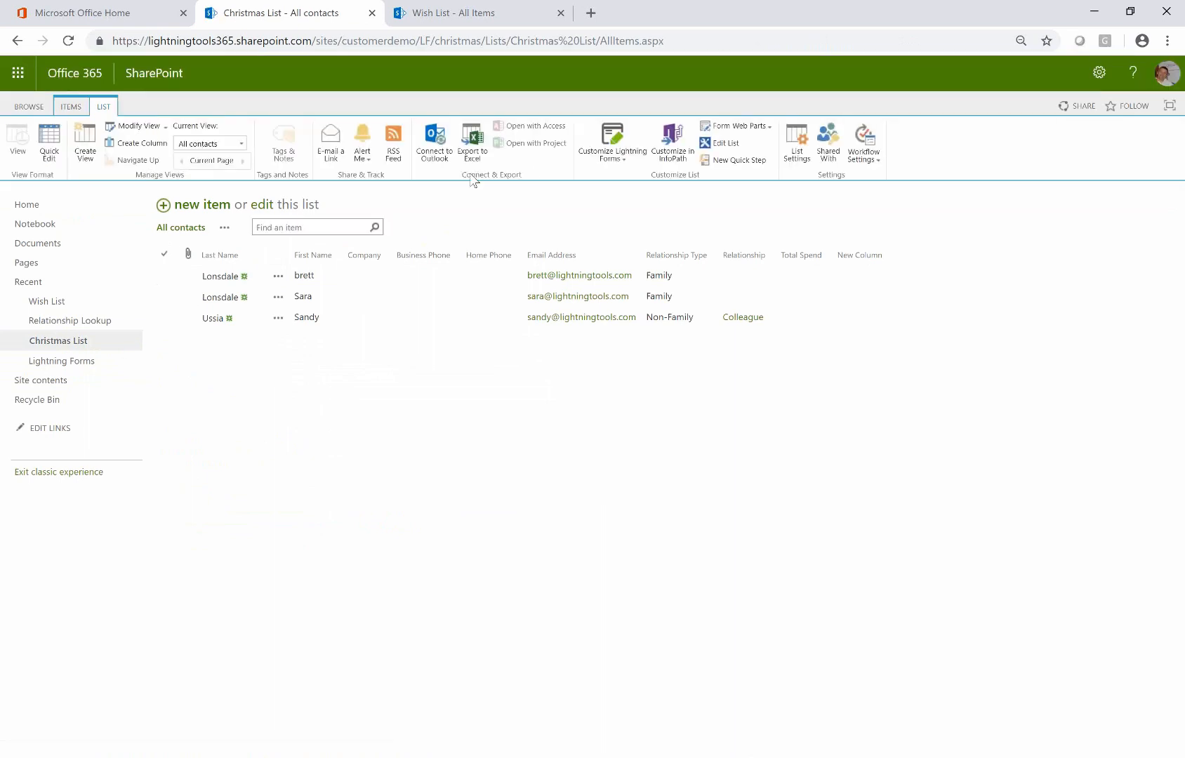
pyautogui.click(610, 160)
pyautogui.click(619, 179)
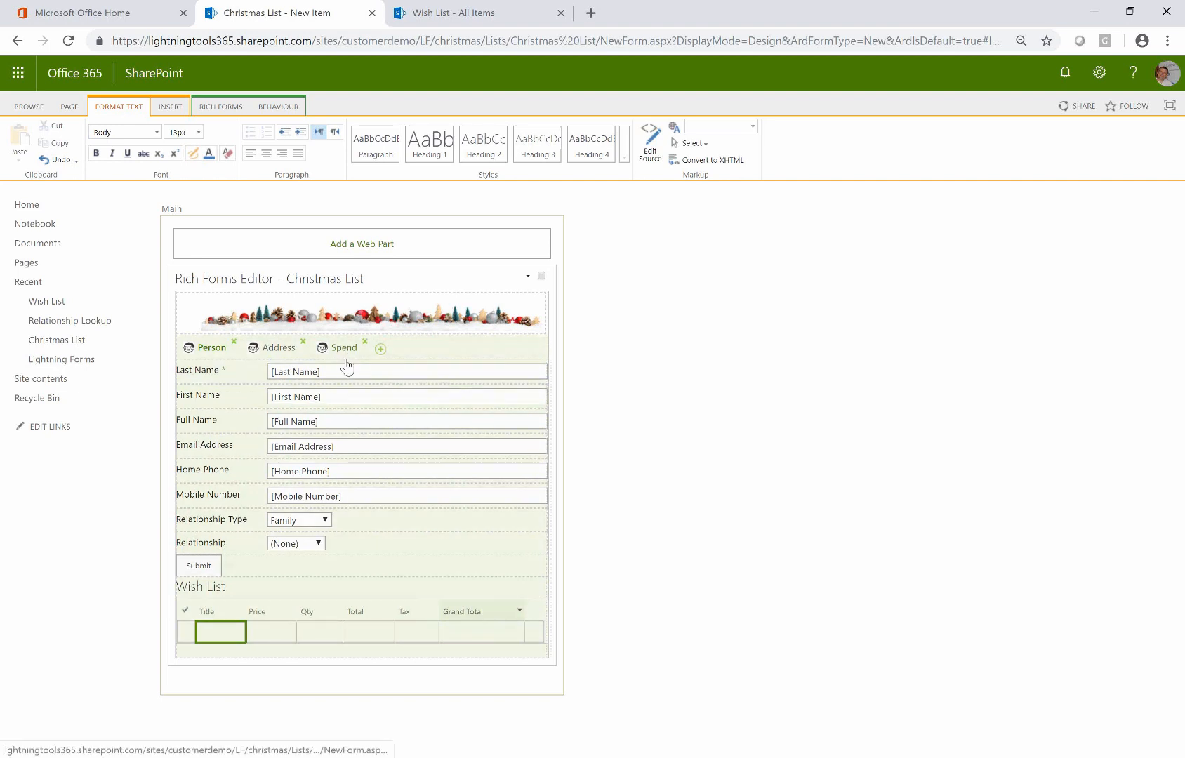
pyautogui.click(344, 349)
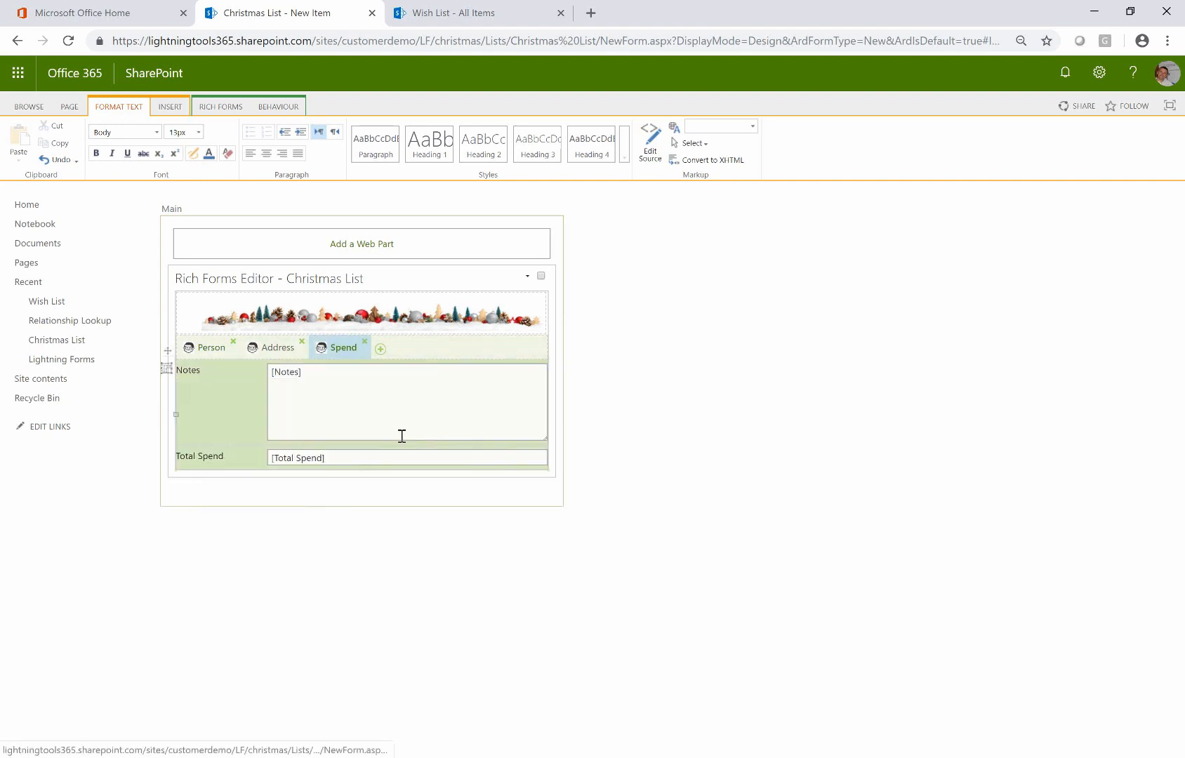
pyautogui.click(353, 457)
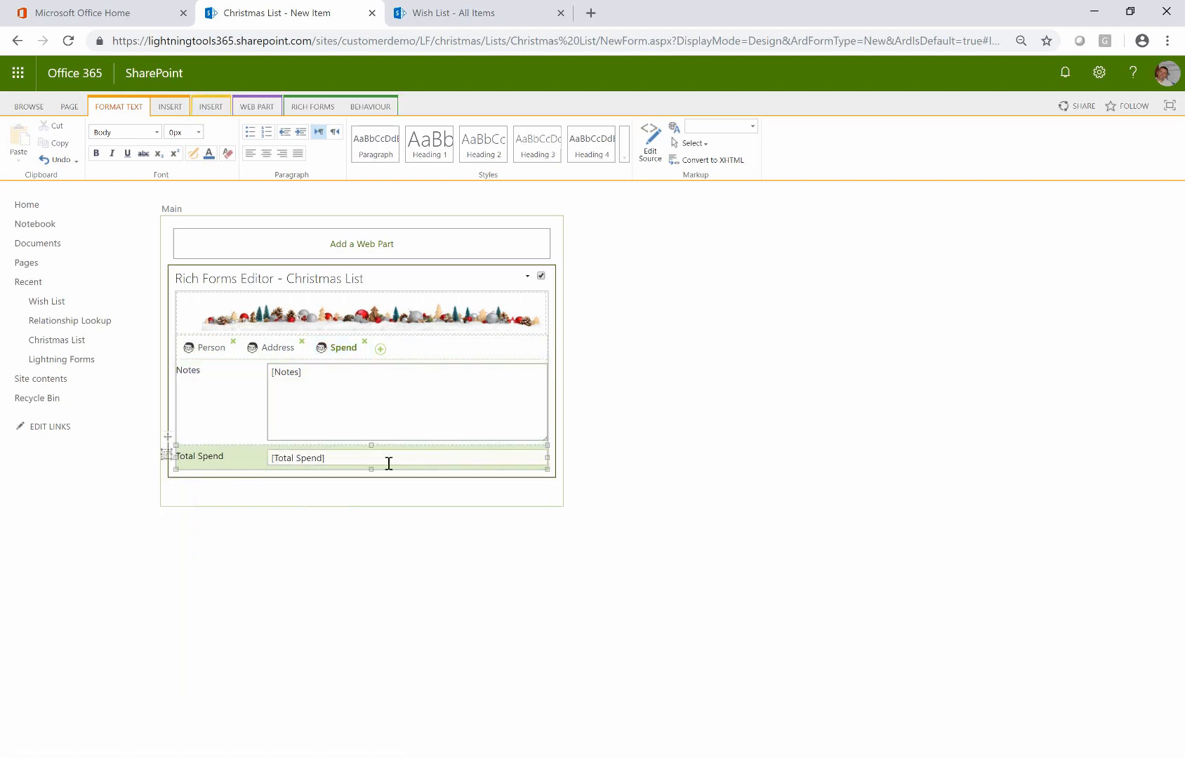
pyautogui.click(382, 108)
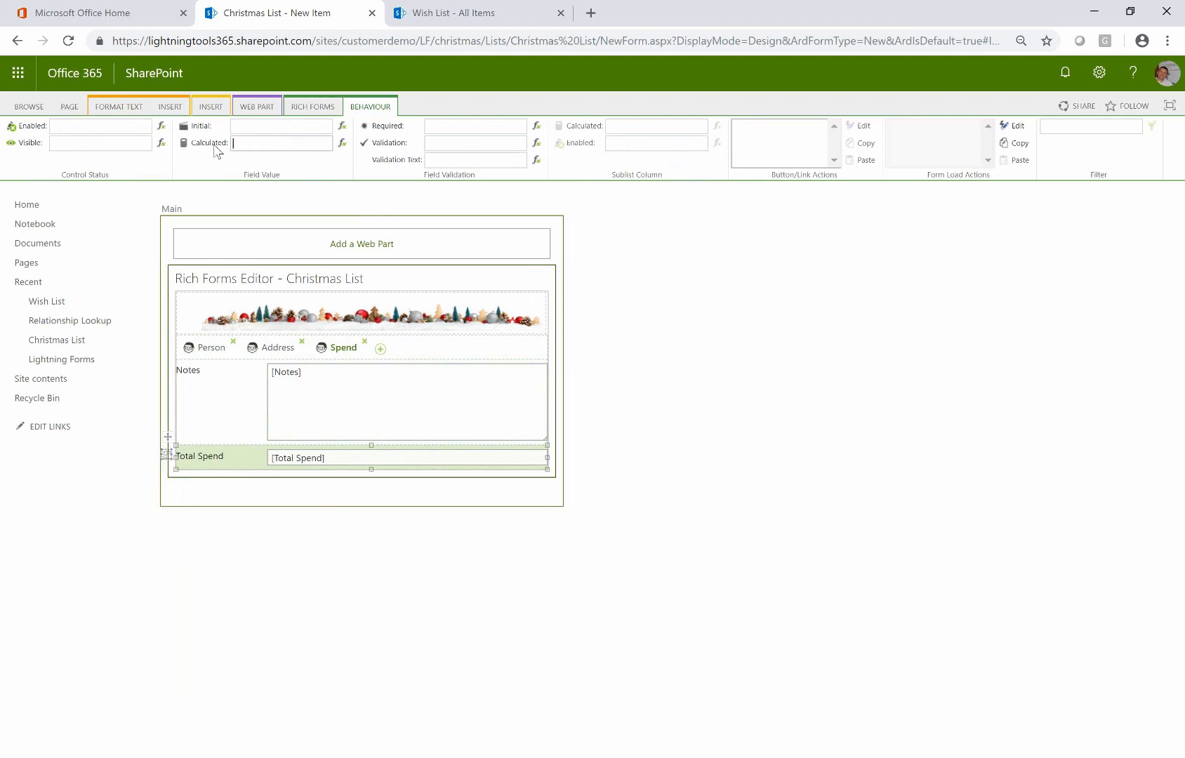
pyautogui.click(341, 143)
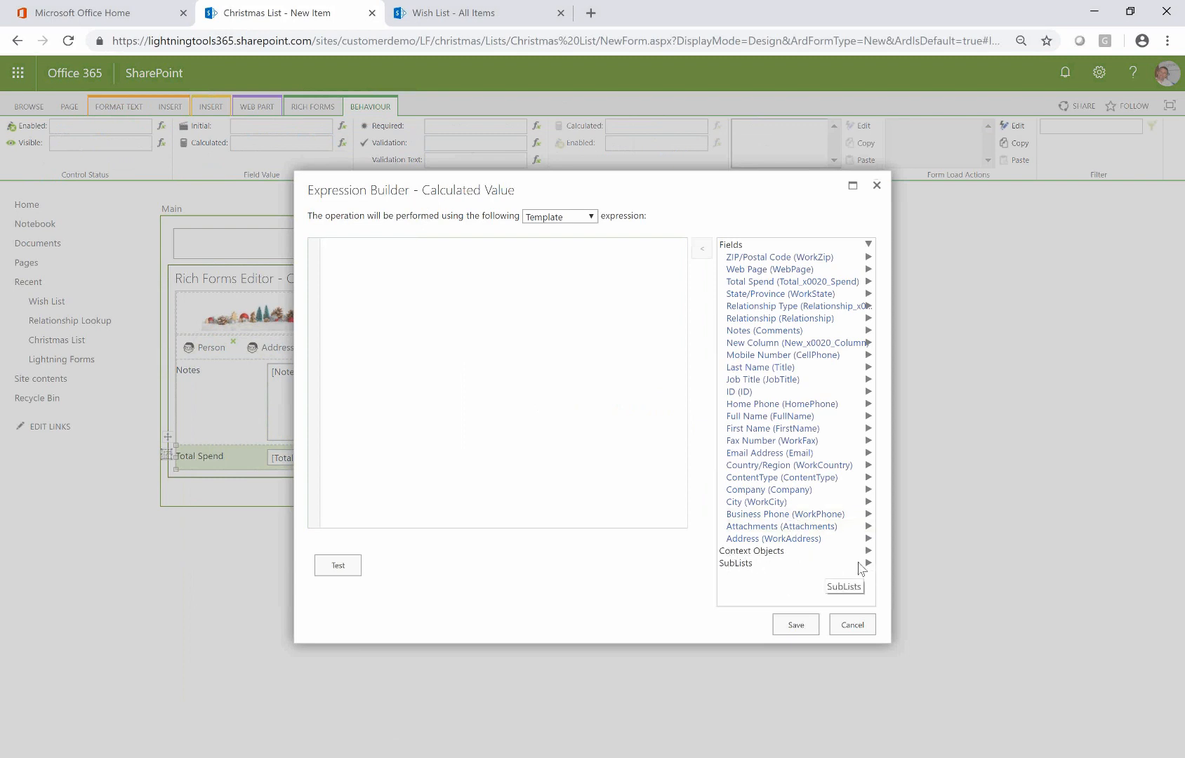
pyautogui.click(867, 564)
pyautogui.click(828, 577)
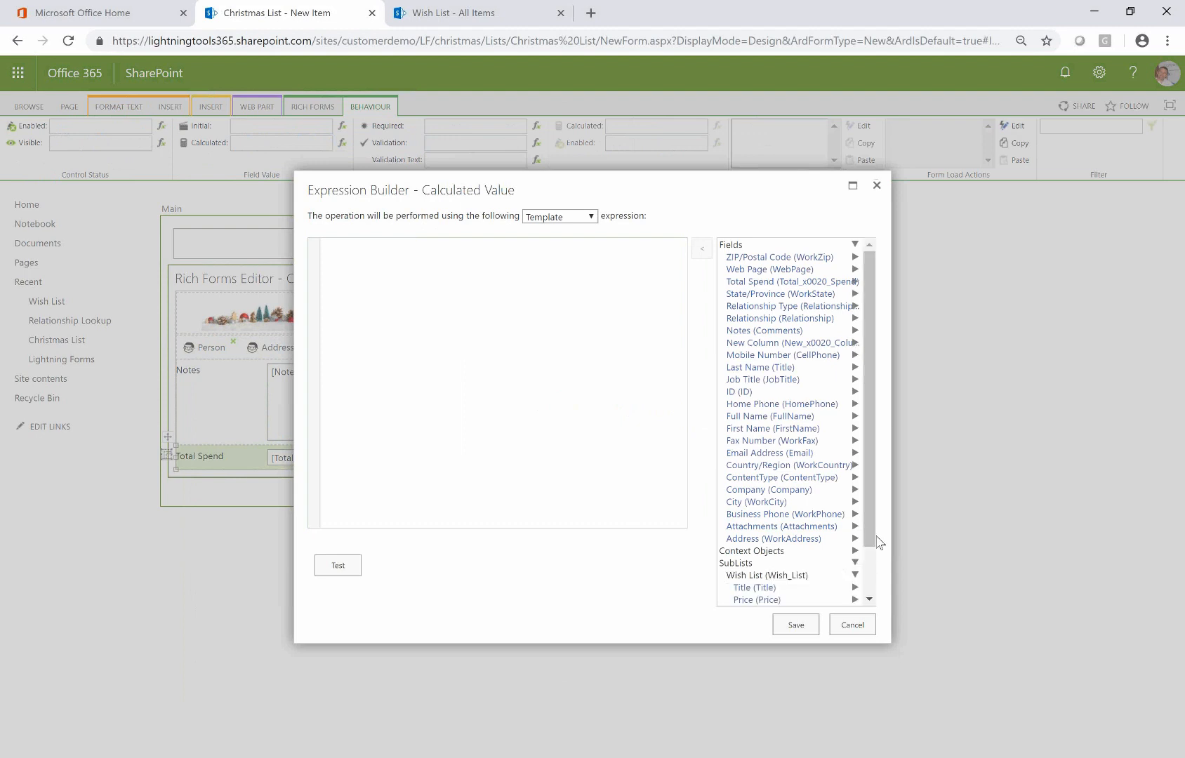
pyautogui.moveTo(875, 533); pyautogui.dragTo(872, 602)
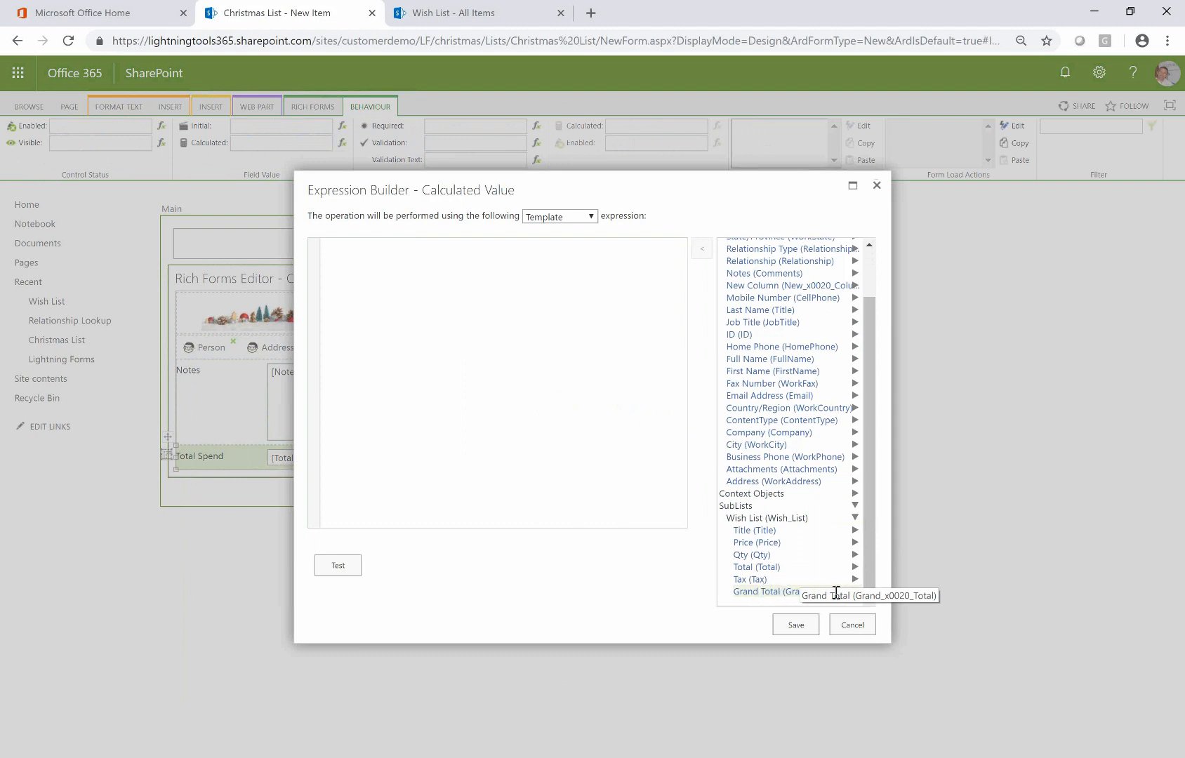
pyautogui.click(855, 591)
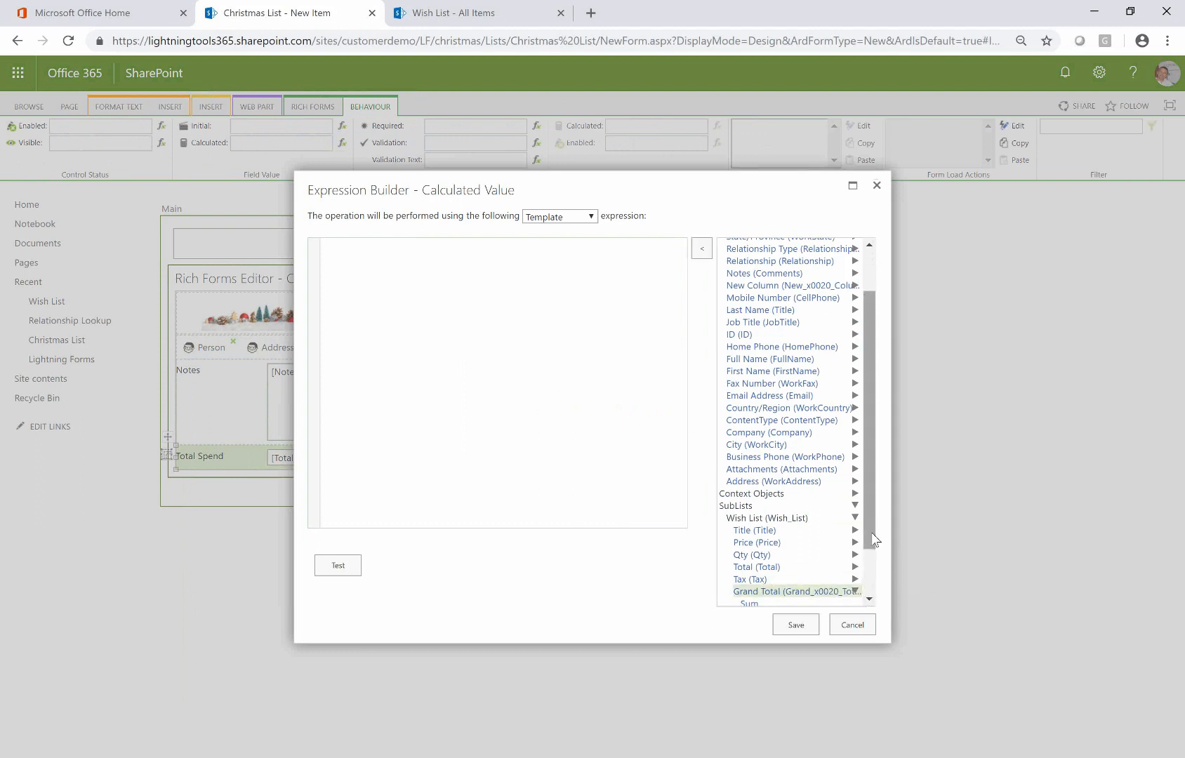
pyautogui.moveTo(871, 532); pyautogui.dragTo(869, 597)
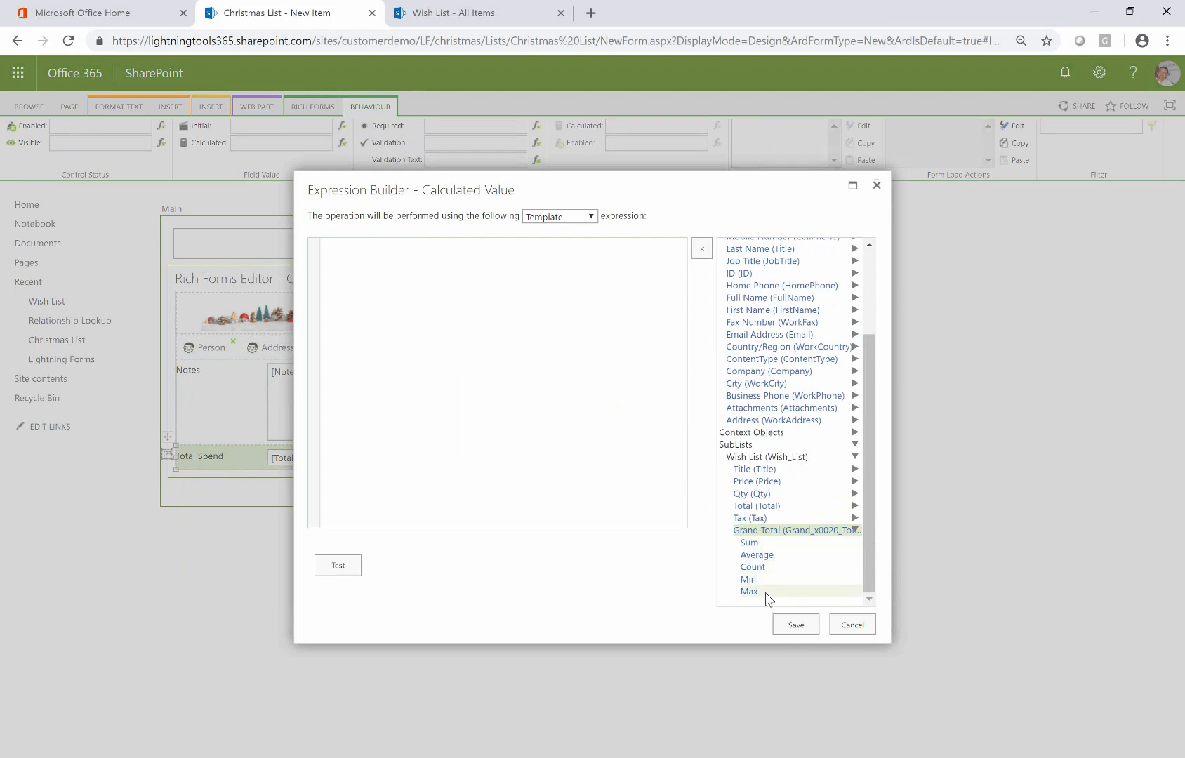
pyautogui.doubleClick(749, 543)
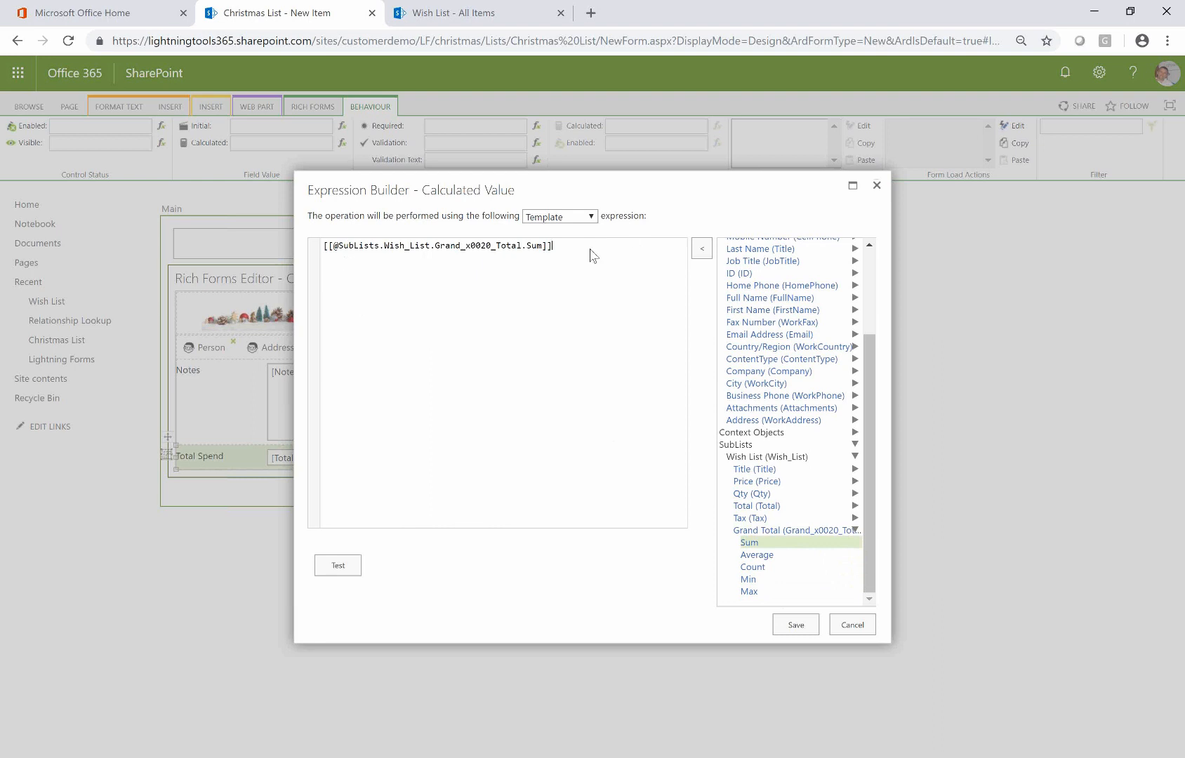
pyautogui.click(797, 626)
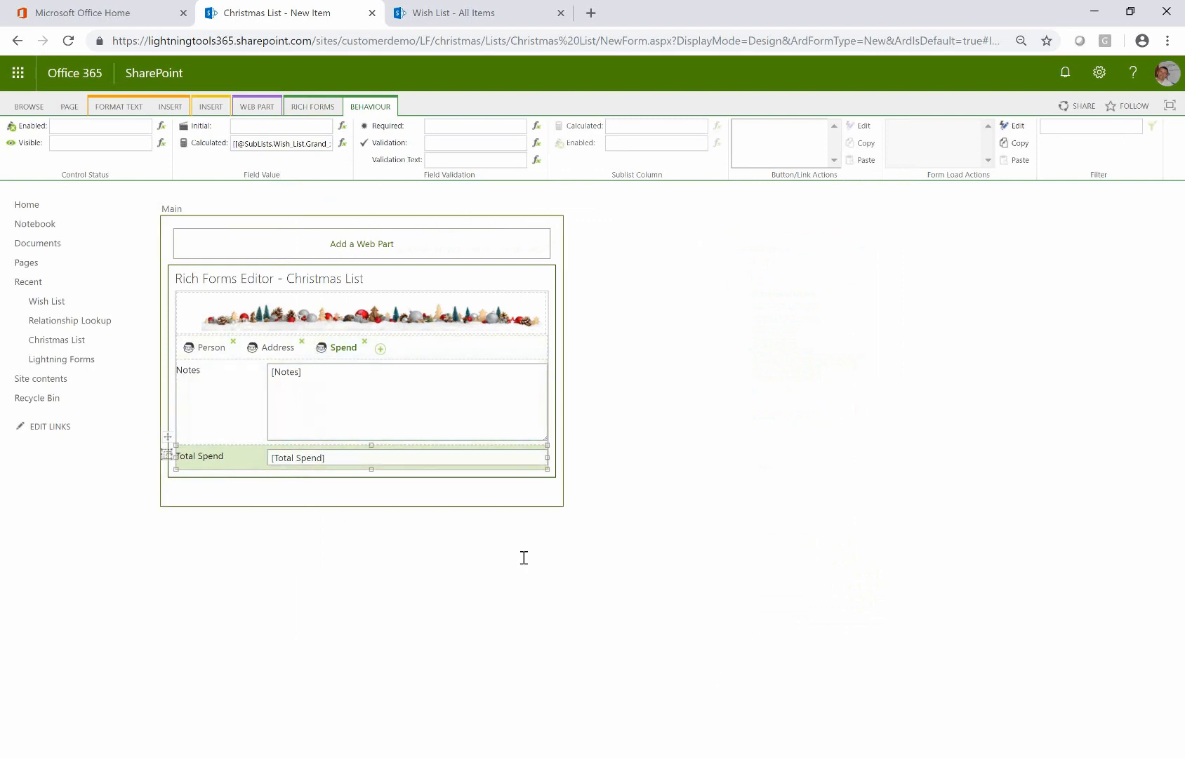
# Switch to the Person tab and select the Relationship field
pyautogui.click(222, 357)
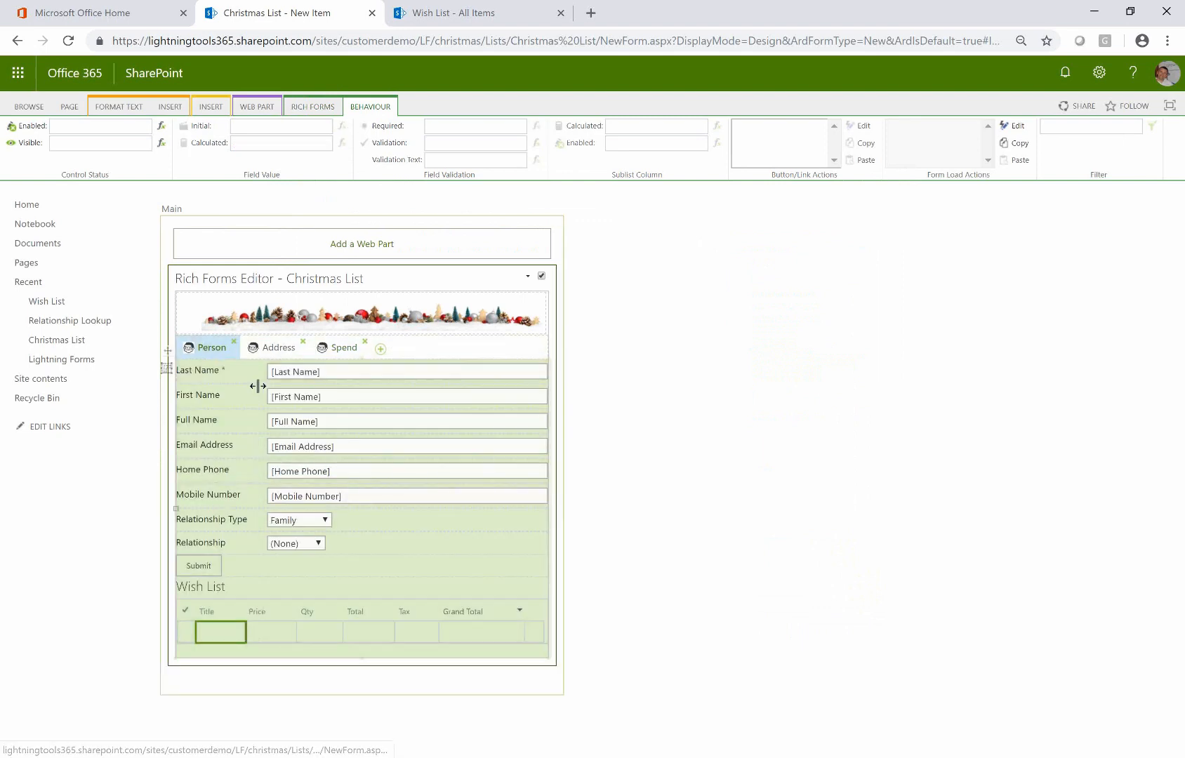
pyautogui.click(308, 546)
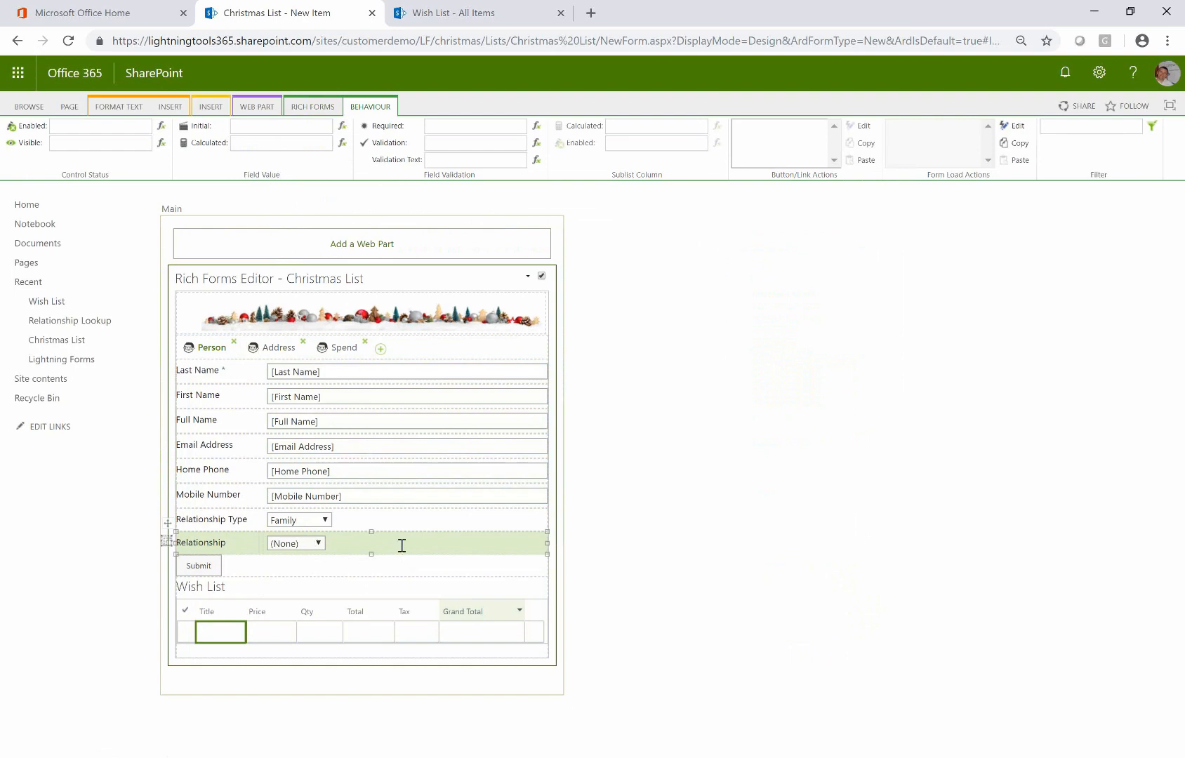
# Review the Relationship Lookup list in a new tab, then return to the form designer
pyautogui.rightClick(60, 322)
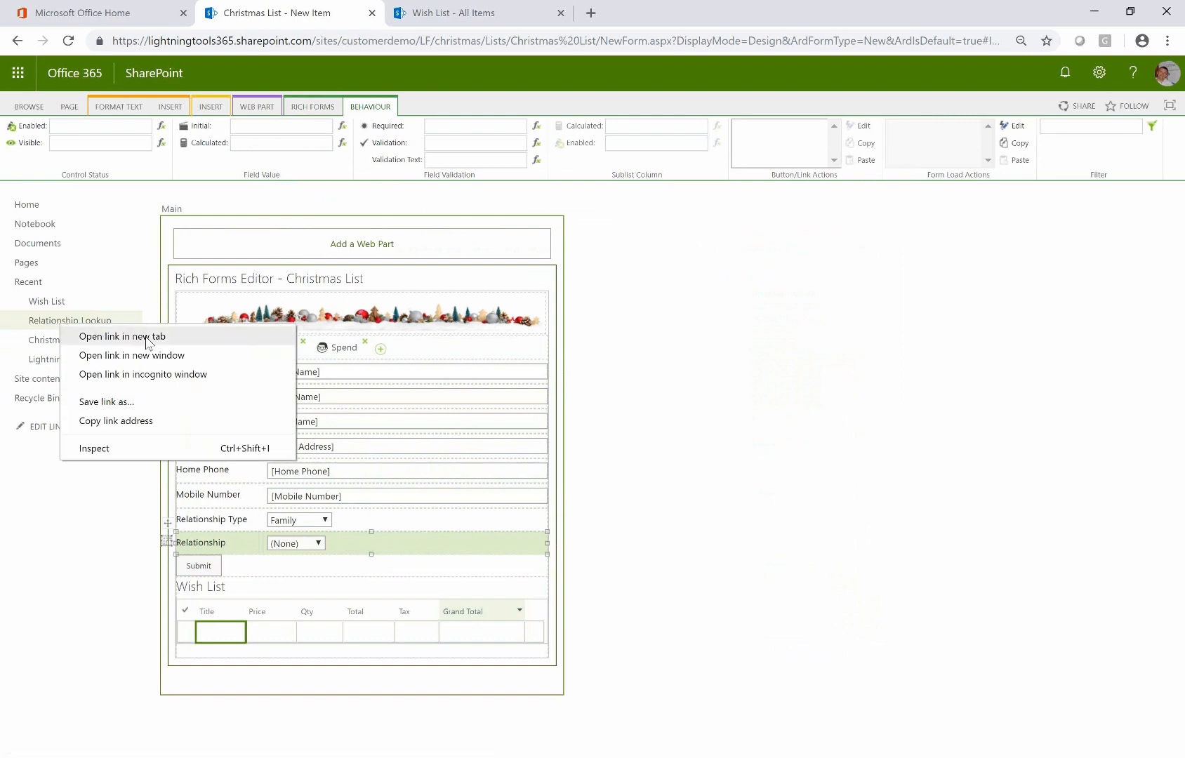
pyautogui.click(146, 337)
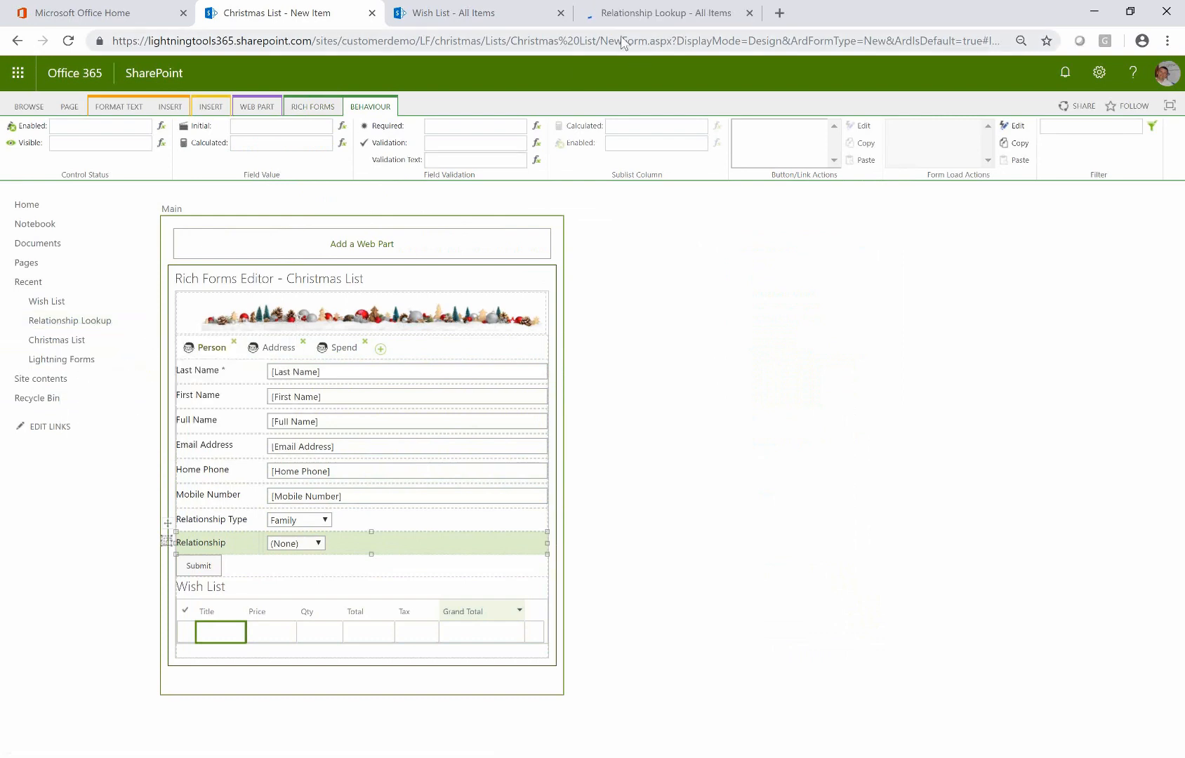
pyautogui.click(641, 14)
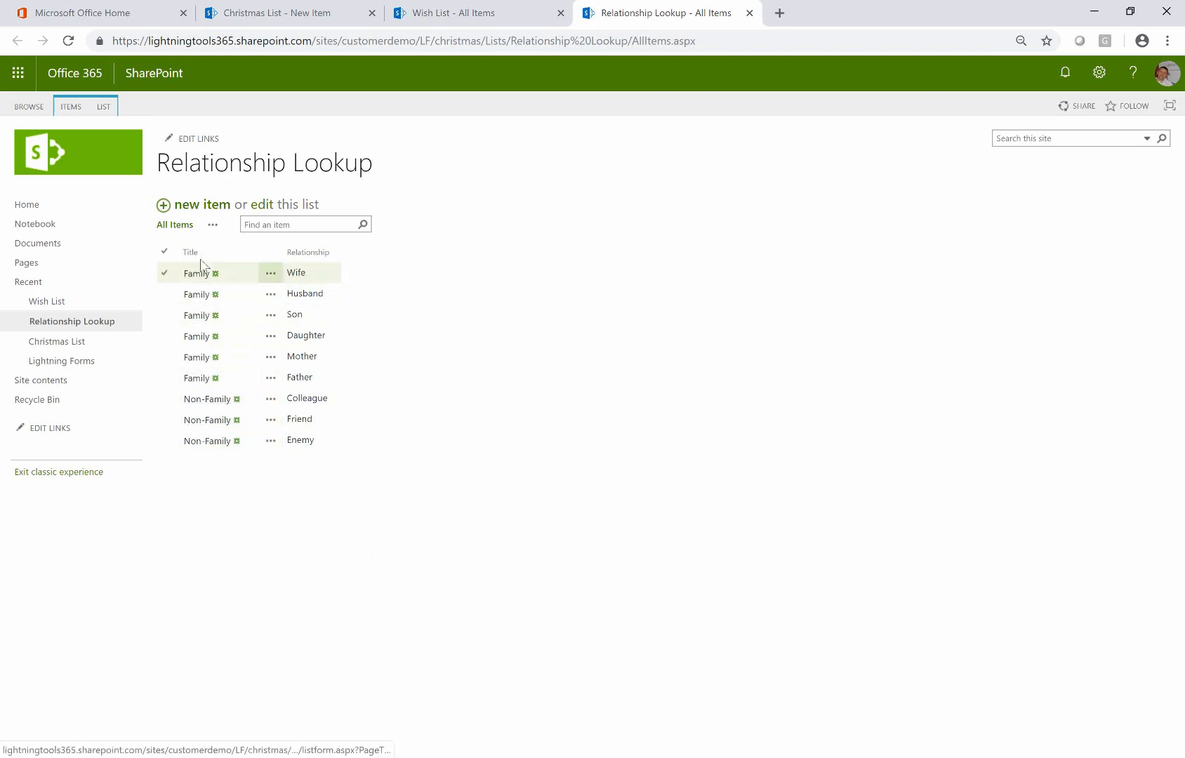
pyautogui.click(431, 16)
pyautogui.click(312, 15)
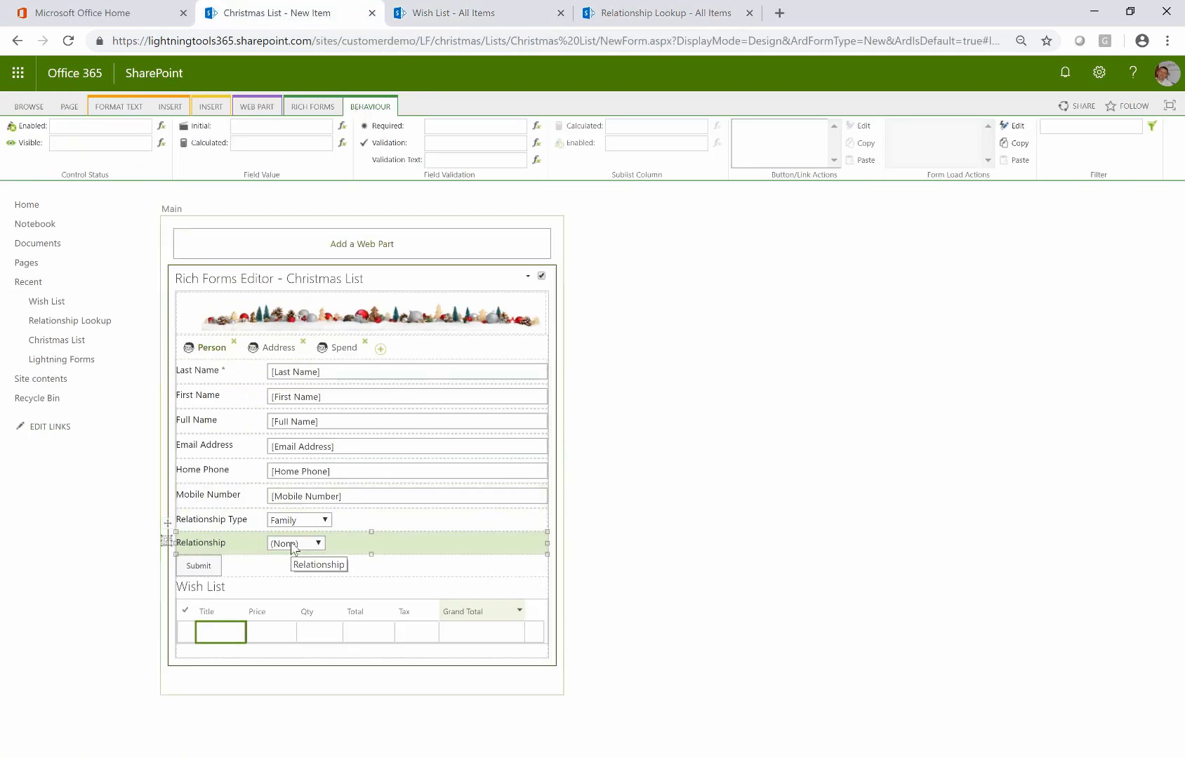
# Add and save a Relationship filter: Relationship.Title Equals the form input Relationship Type
pyautogui.click(1153, 127)
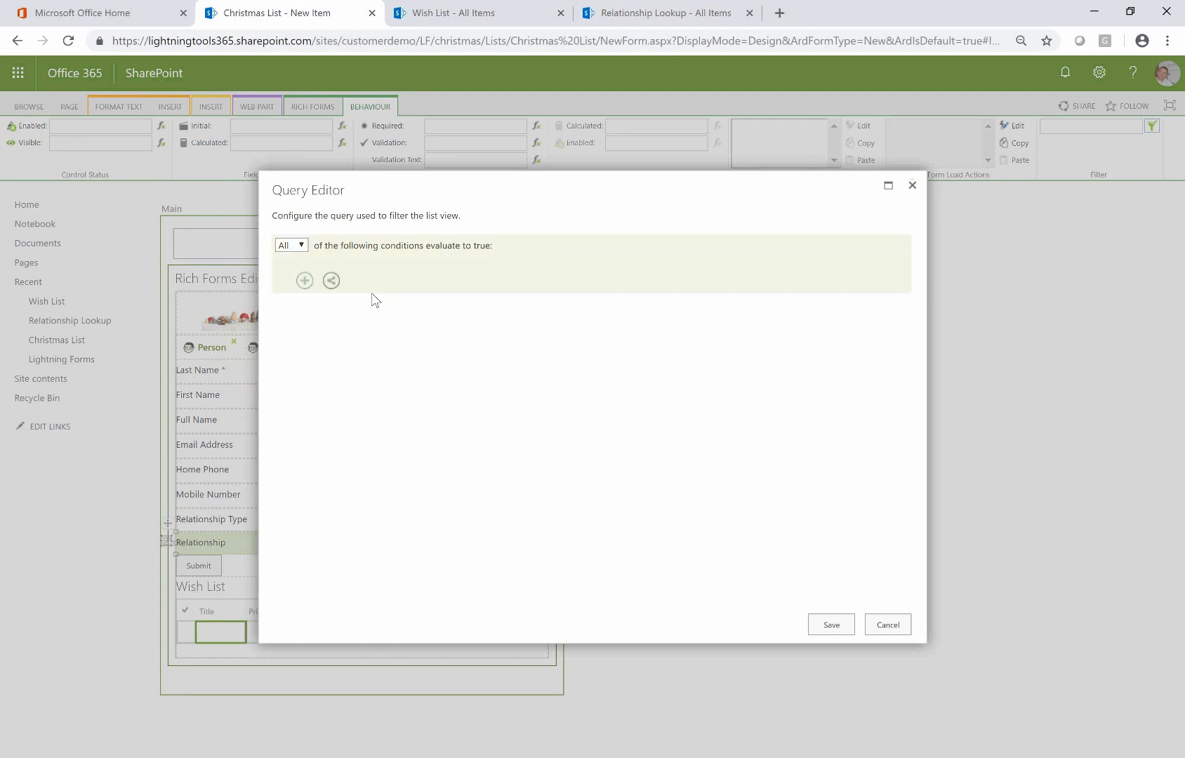
pyautogui.click(304, 280)
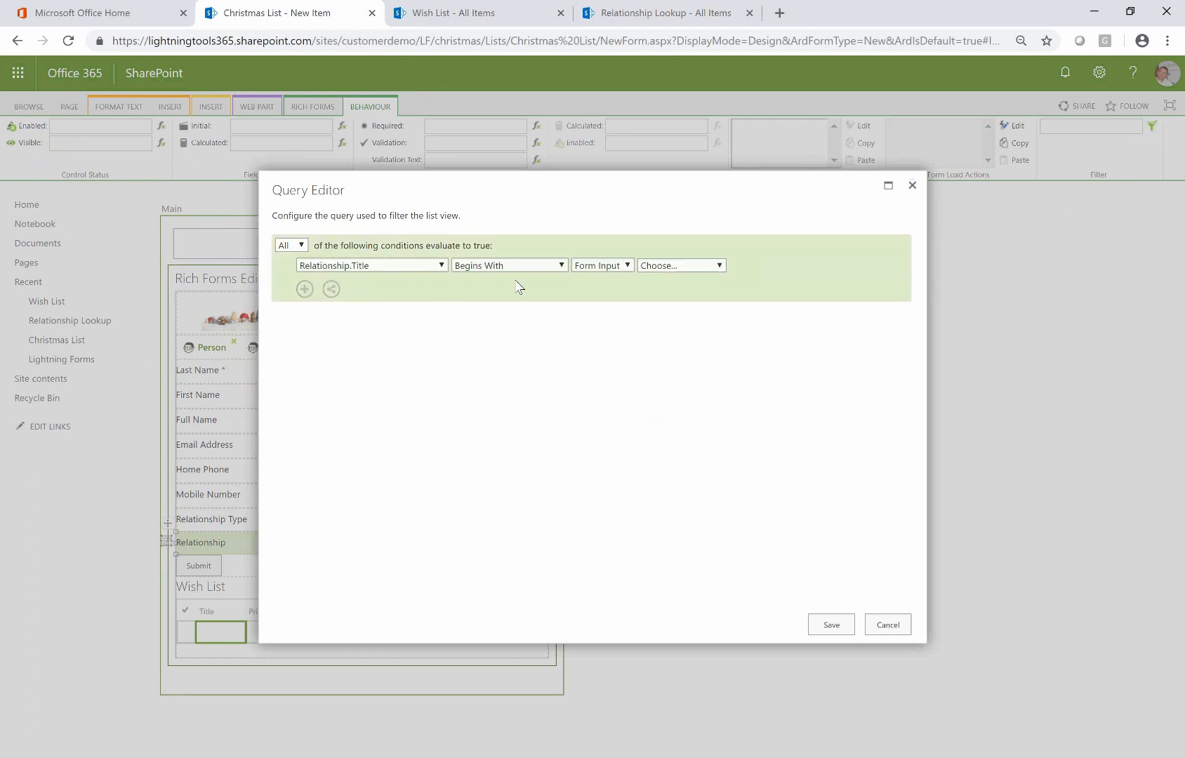
pyautogui.click(545, 266)
pyautogui.click(496, 334)
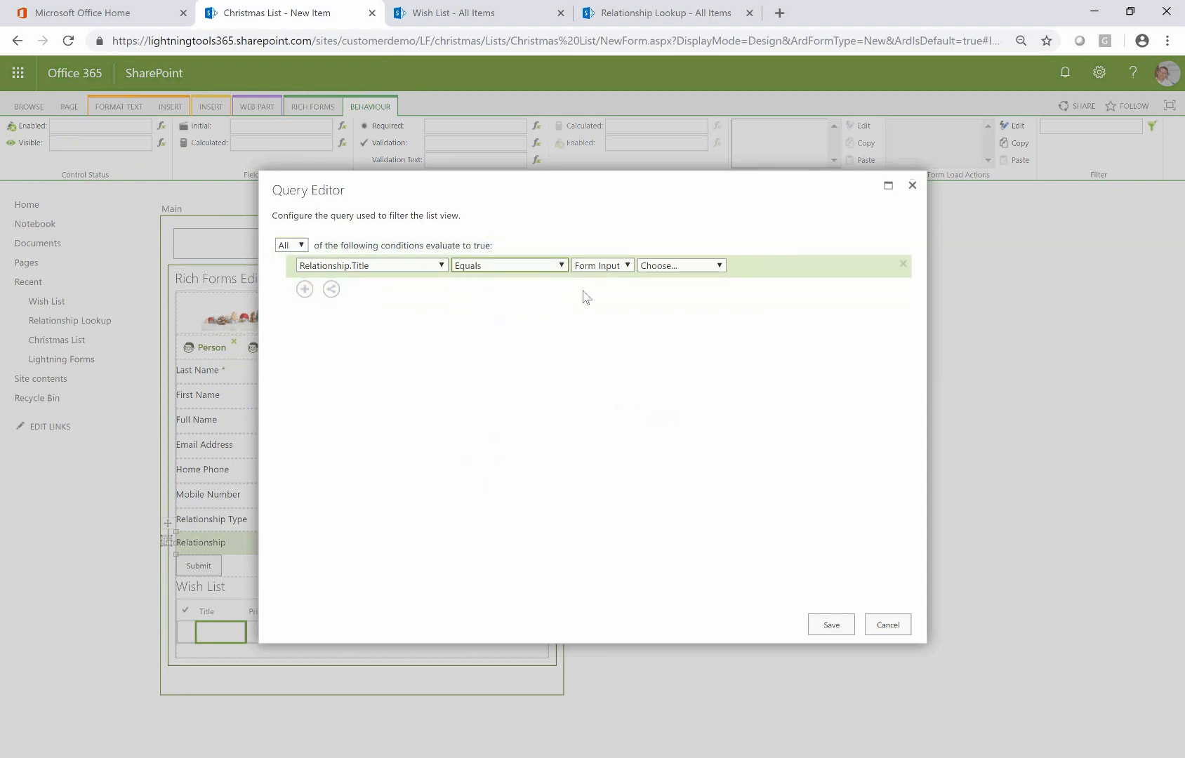
pyautogui.click(605, 270)
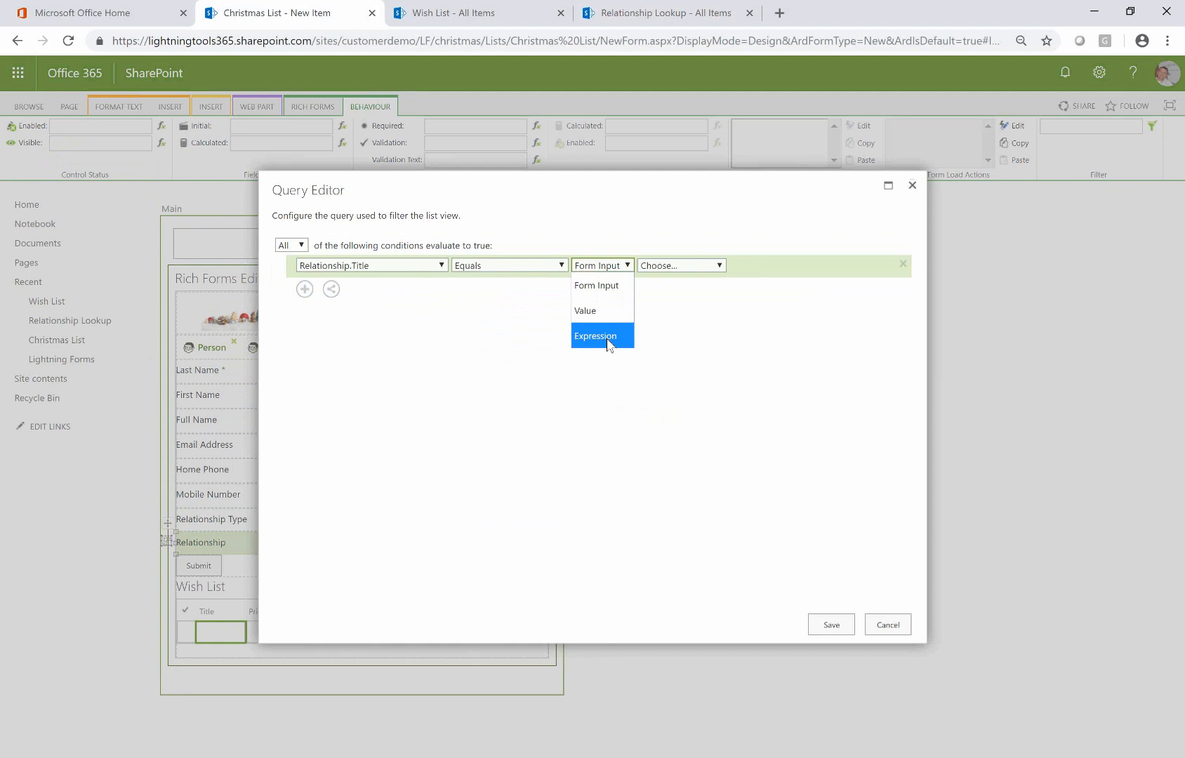
pyautogui.click(605, 285)
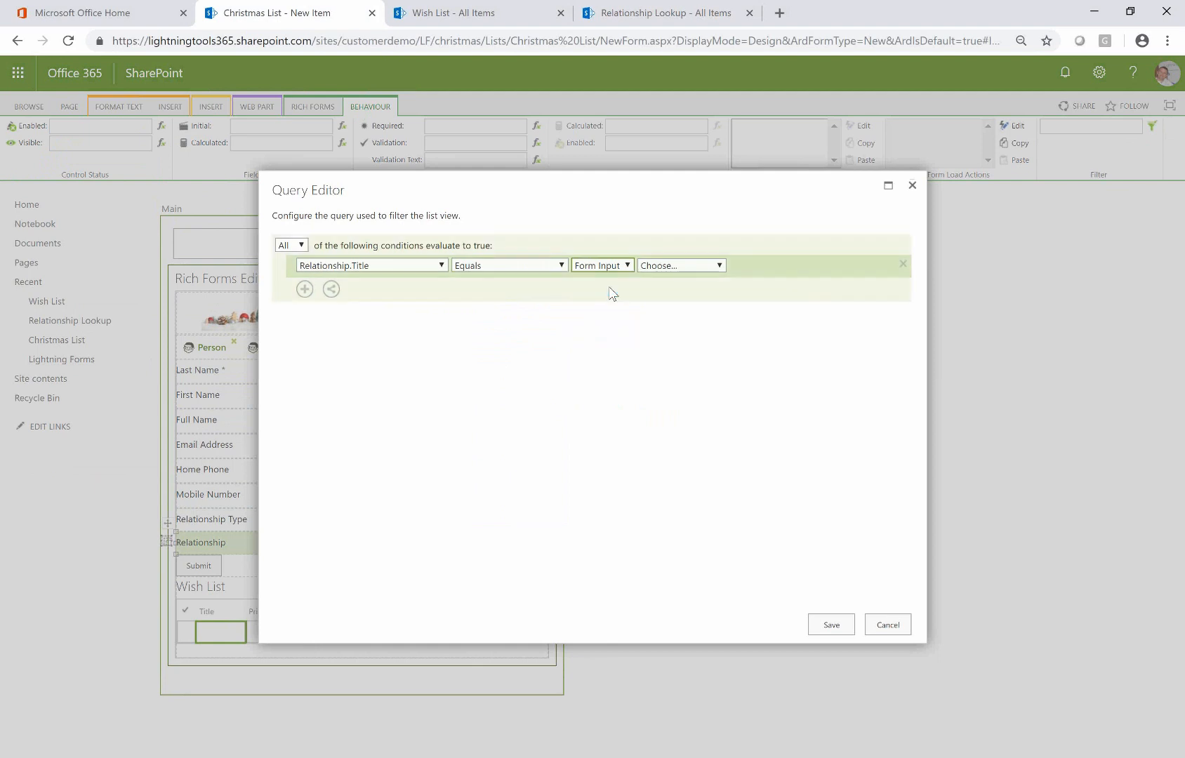
pyautogui.click(706, 268)
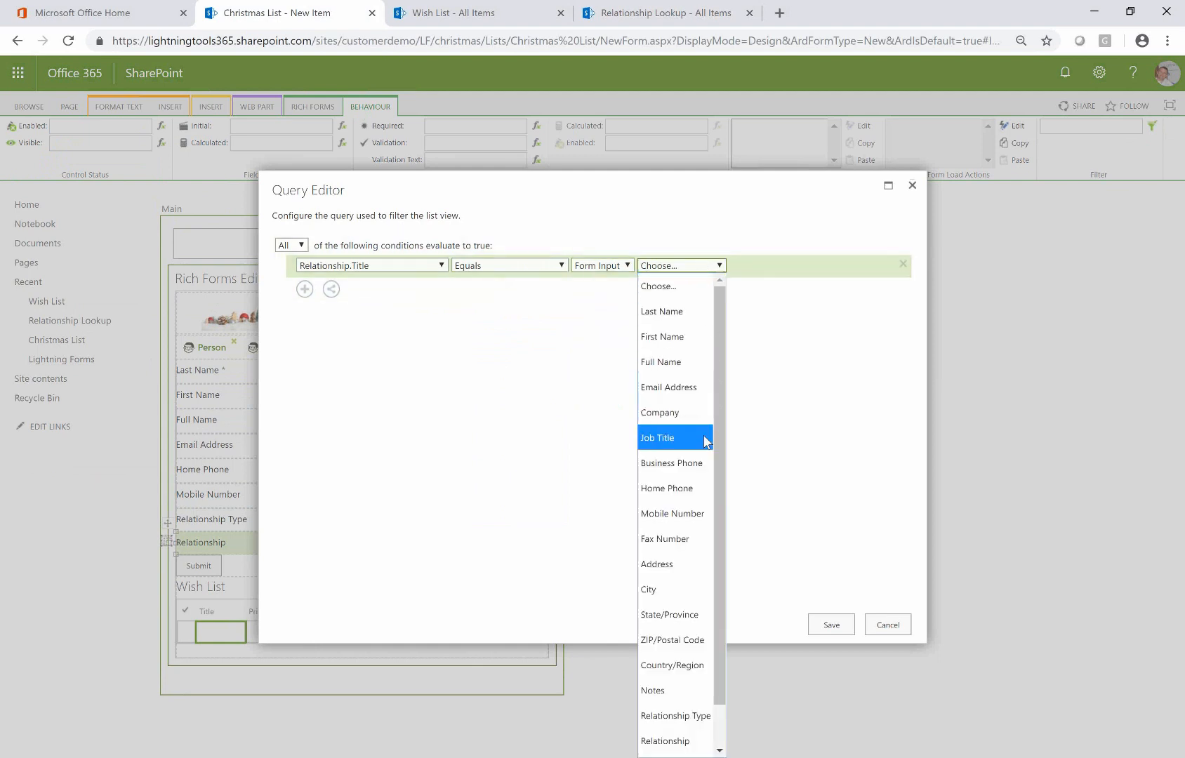
pyautogui.click(700, 718)
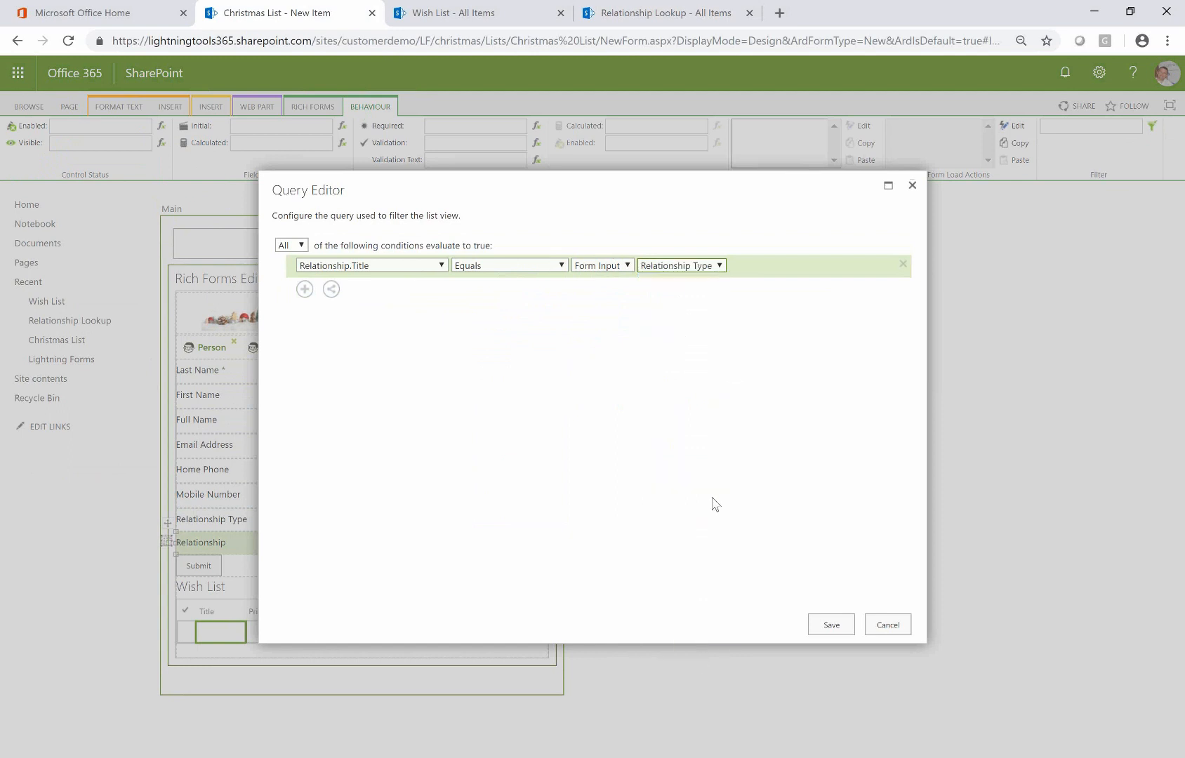
pyautogui.click(821, 624)
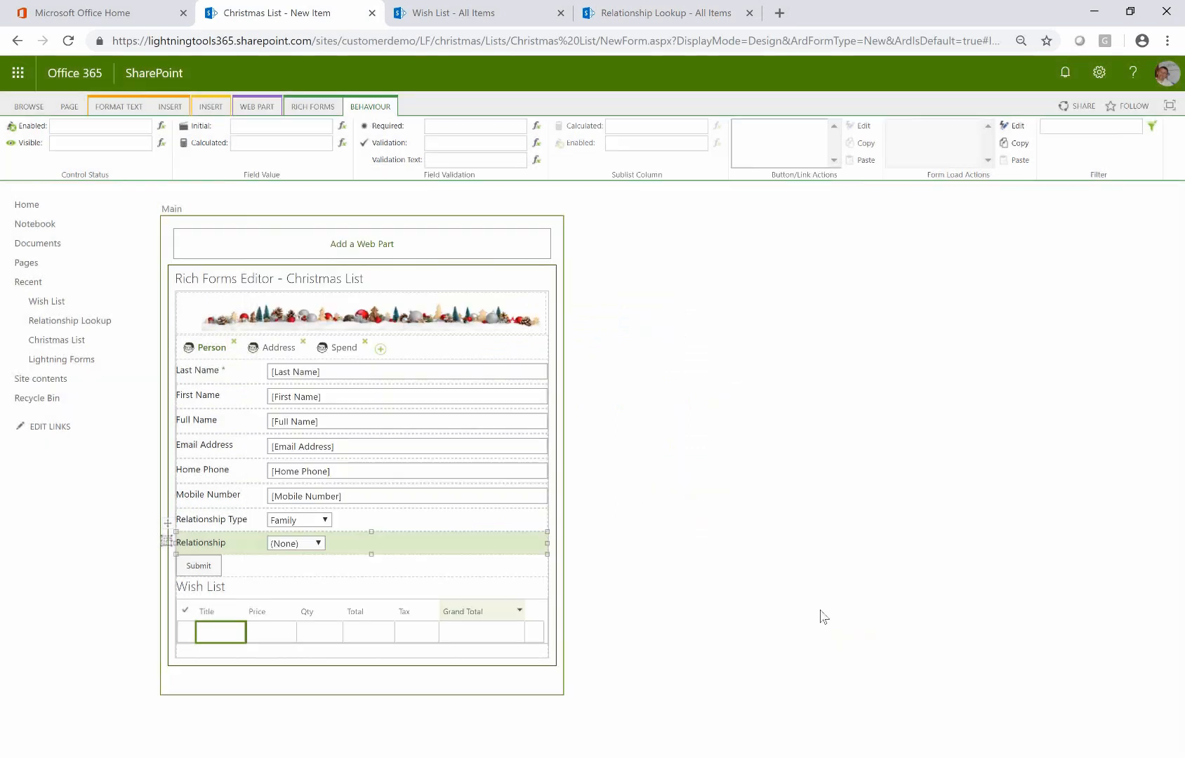
pyautogui.click(313, 107)
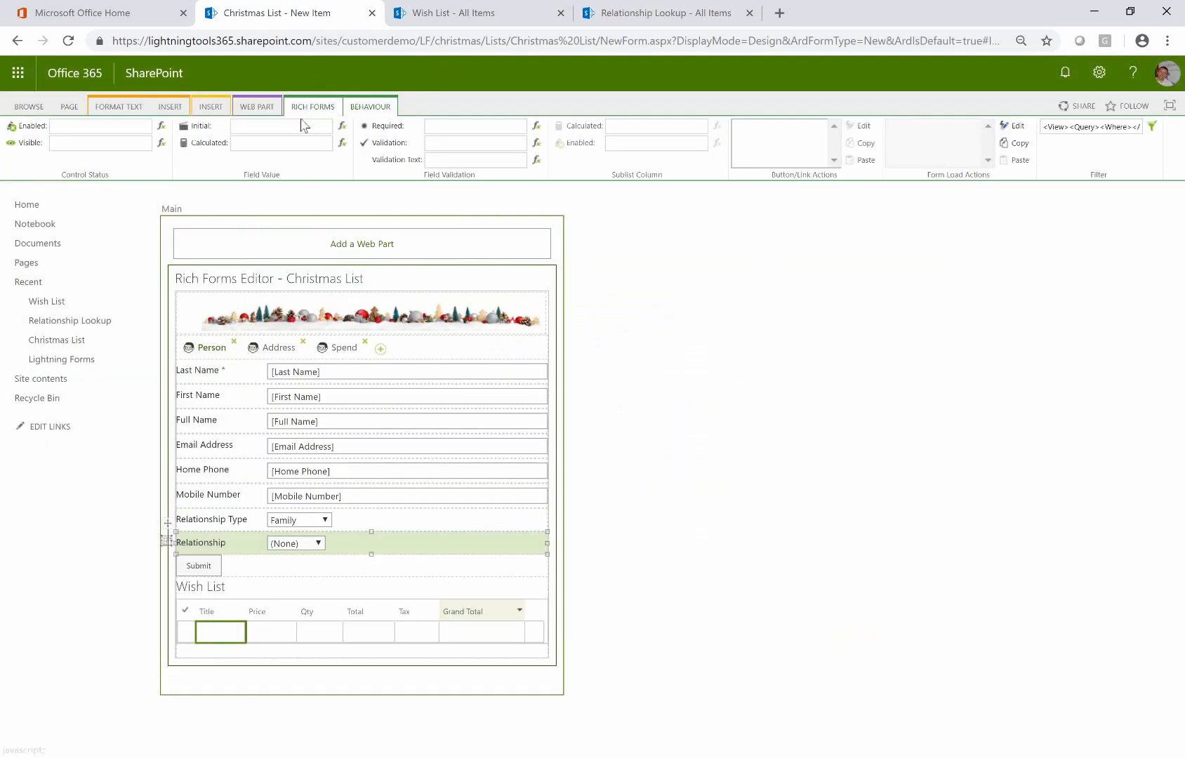
# Save the form design, then fill in the new item's last name, first name and e-mail address
pyautogui.click(18, 139)
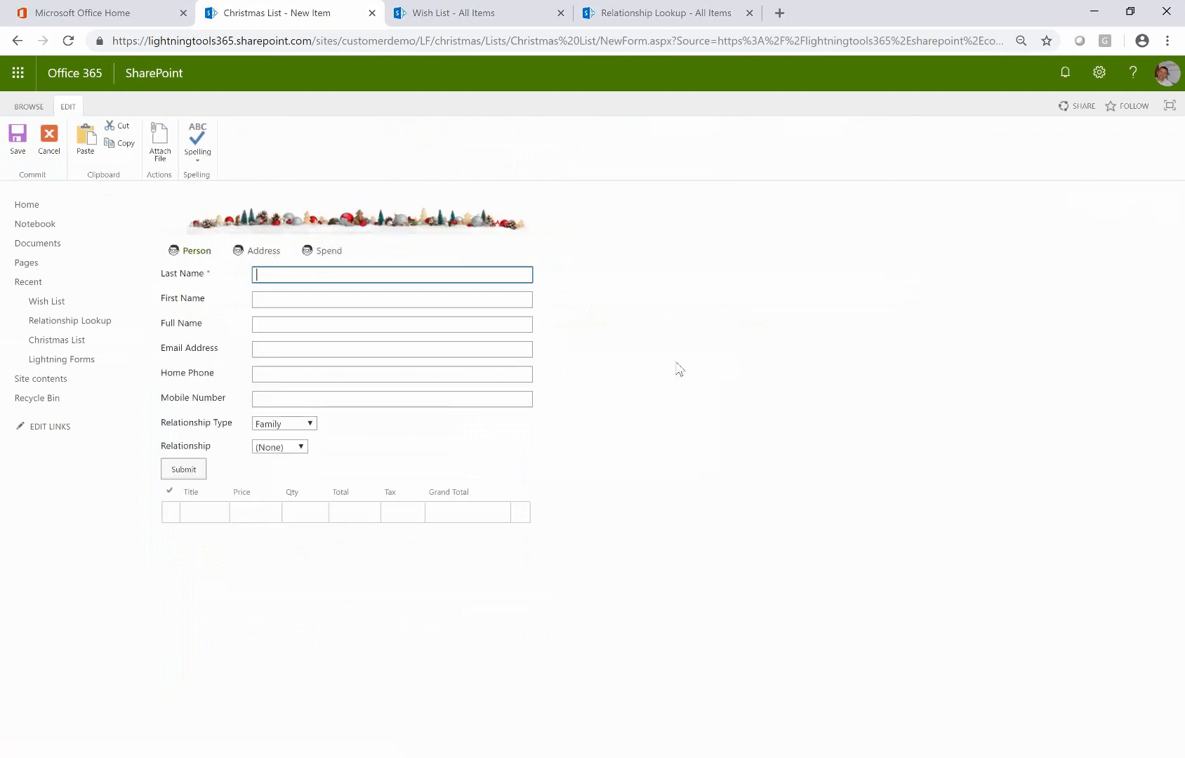
pyautogui.press('Tab')
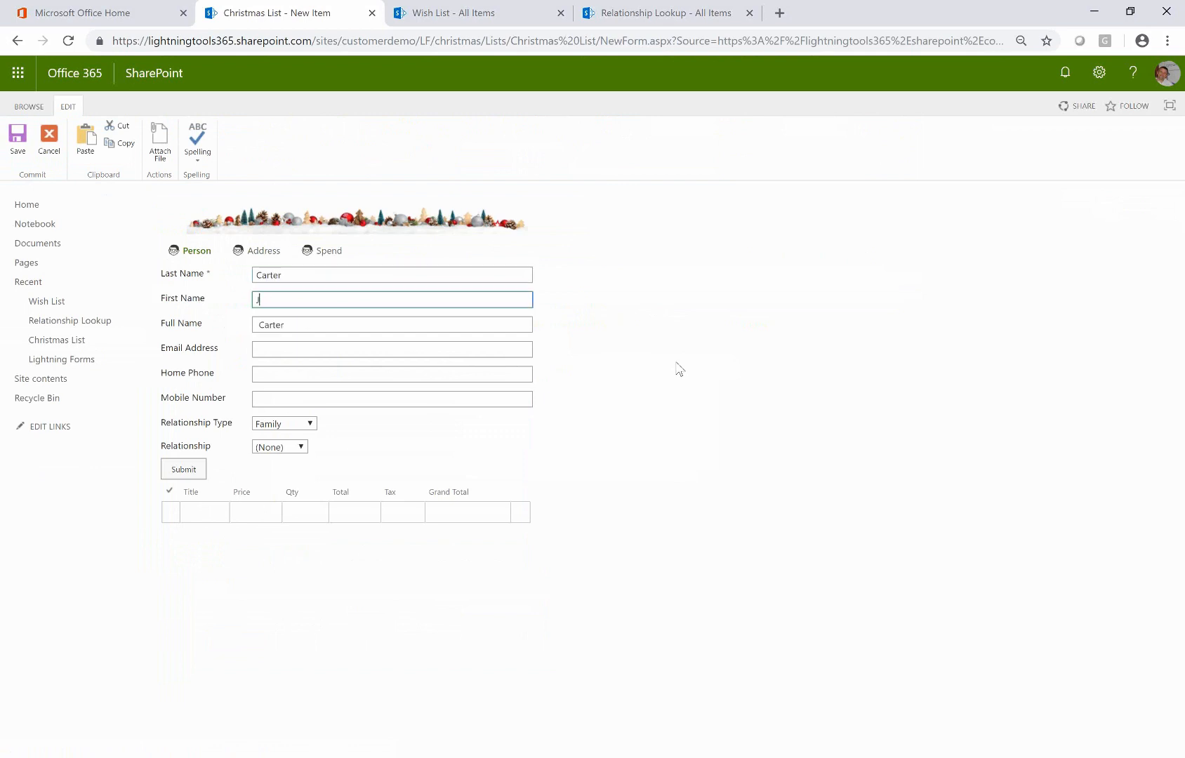
pyautogui.press('Tab')
pyautogui.press('Tab')
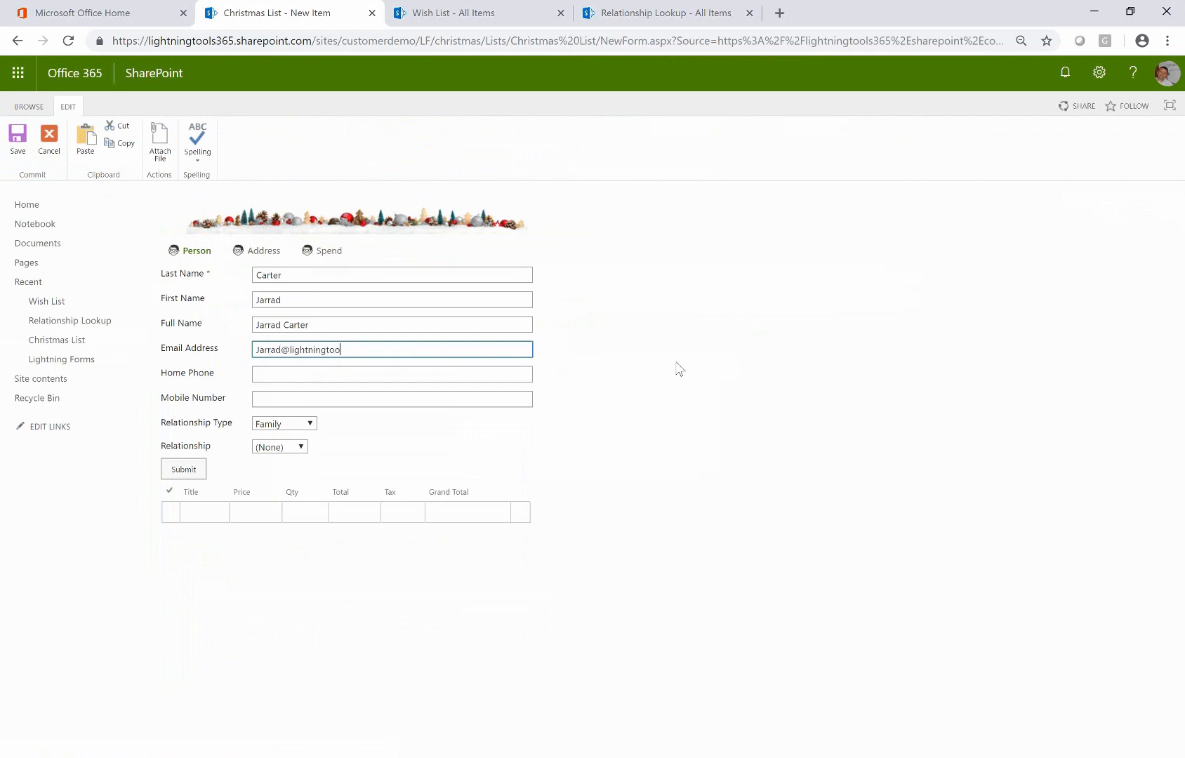
pyautogui.press('Tab')
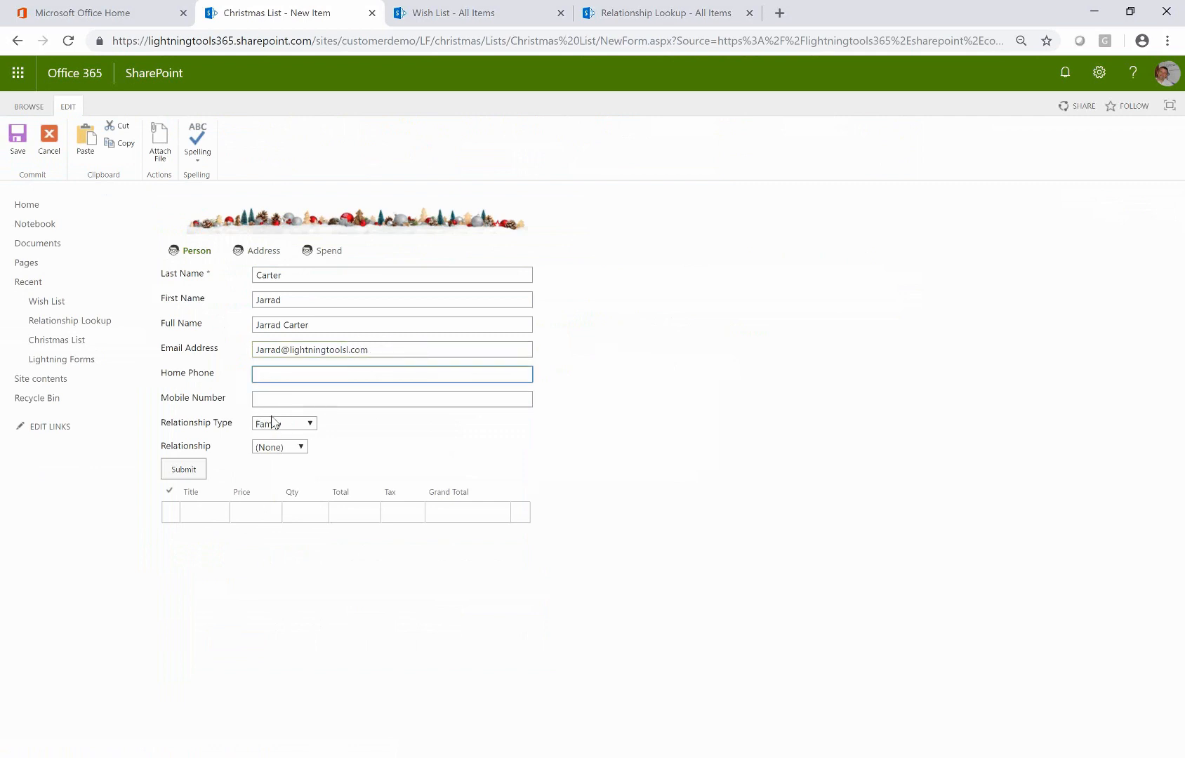
# Set Relationship Type to Non-Family and pick Friend from the filtered Relationship choices
pyautogui.click(306, 424)
pyautogui.click(292, 468)
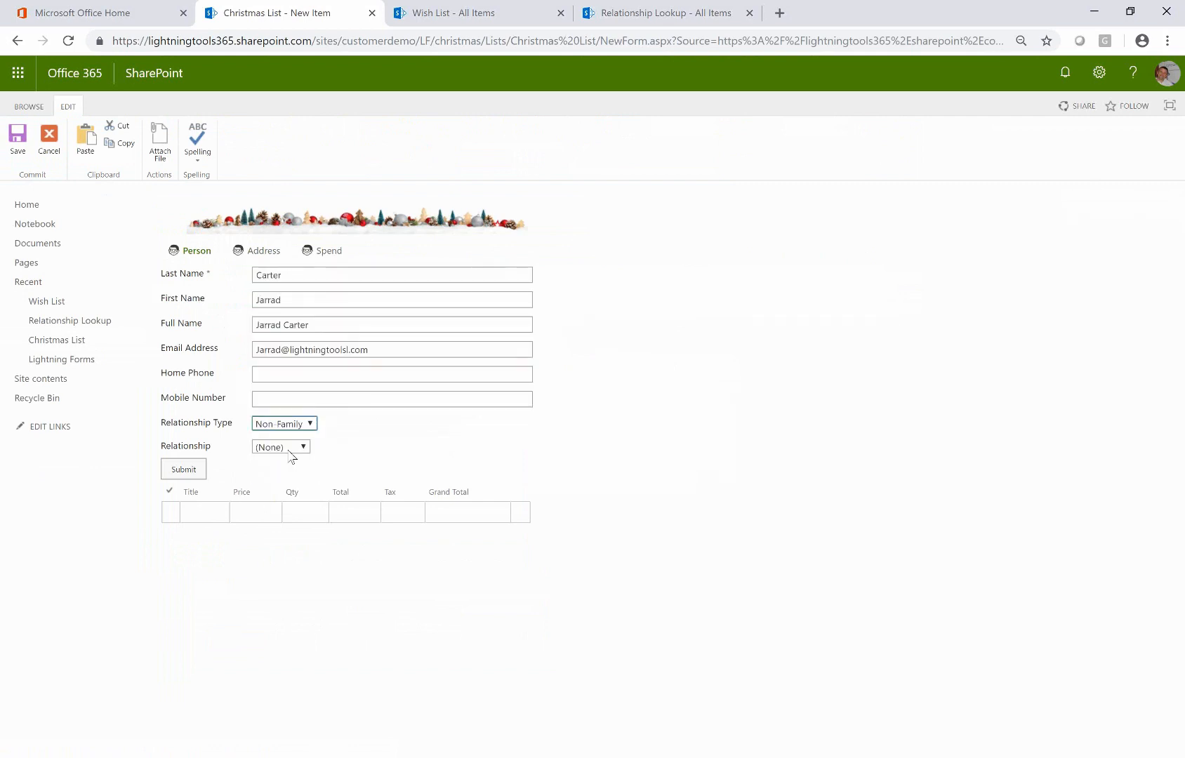
pyautogui.click(292, 448)
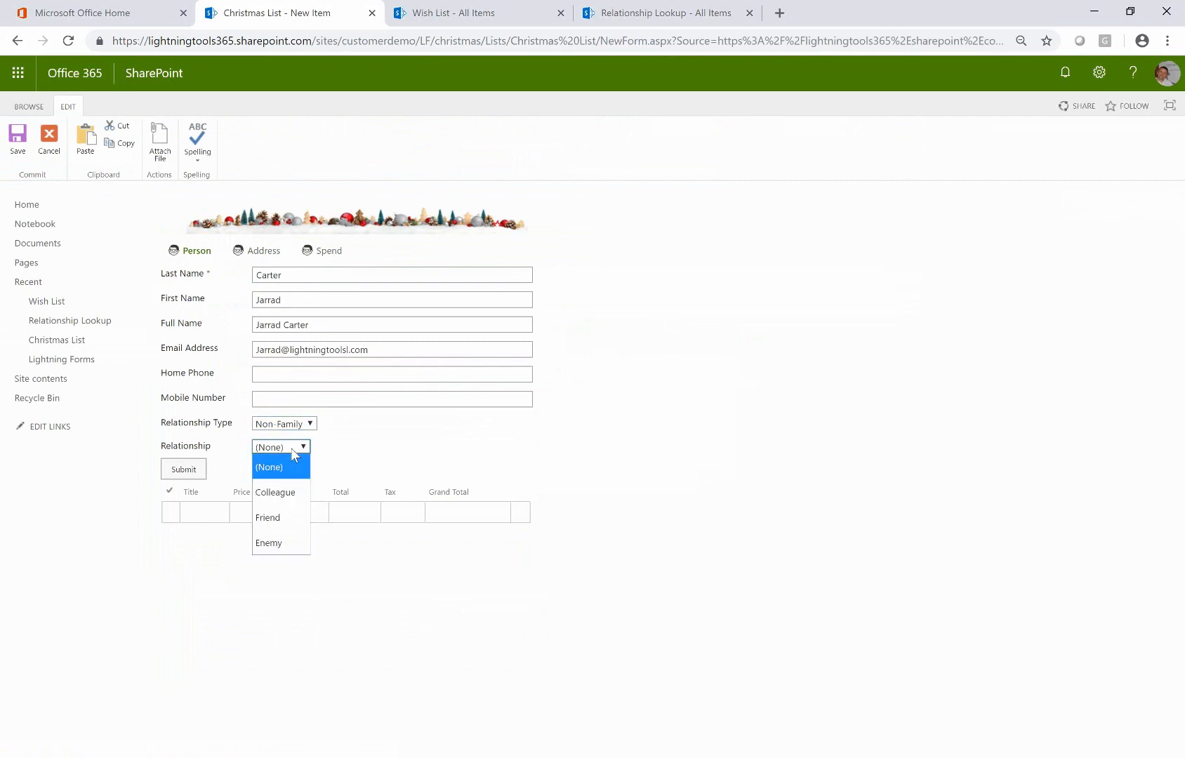
pyautogui.click(304, 521)
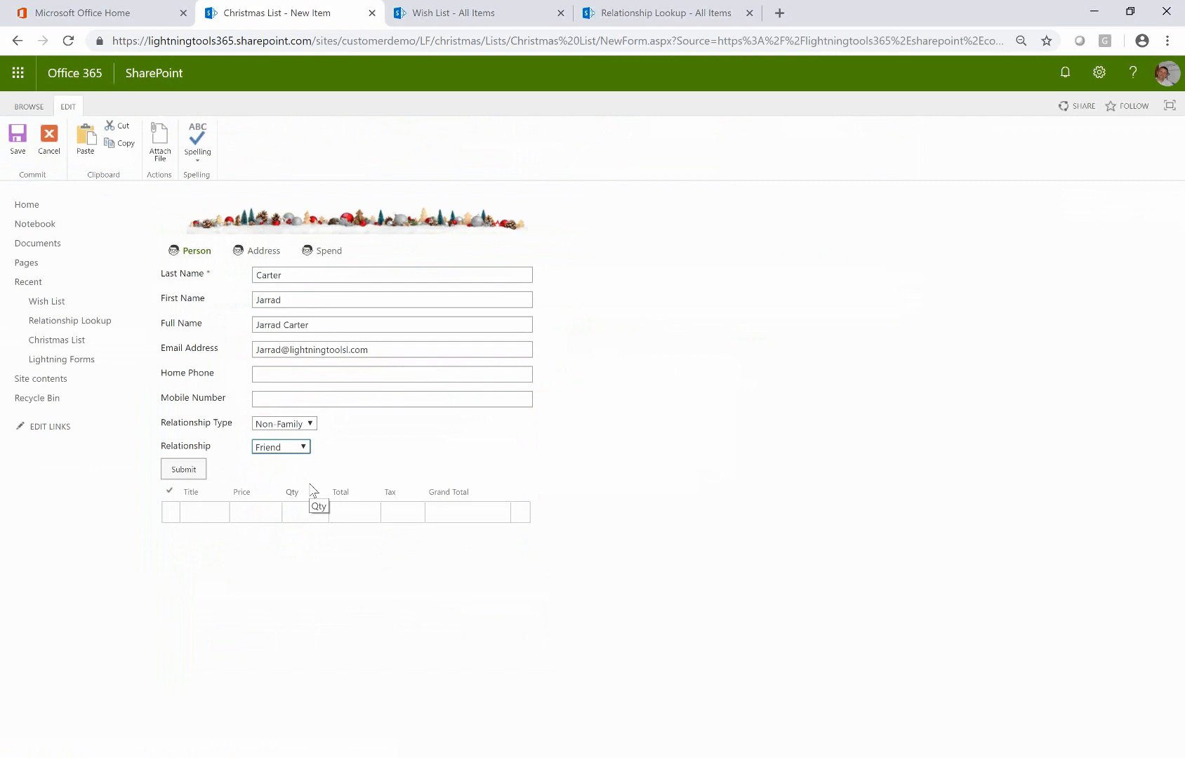
pyautogui.click(224, 511)
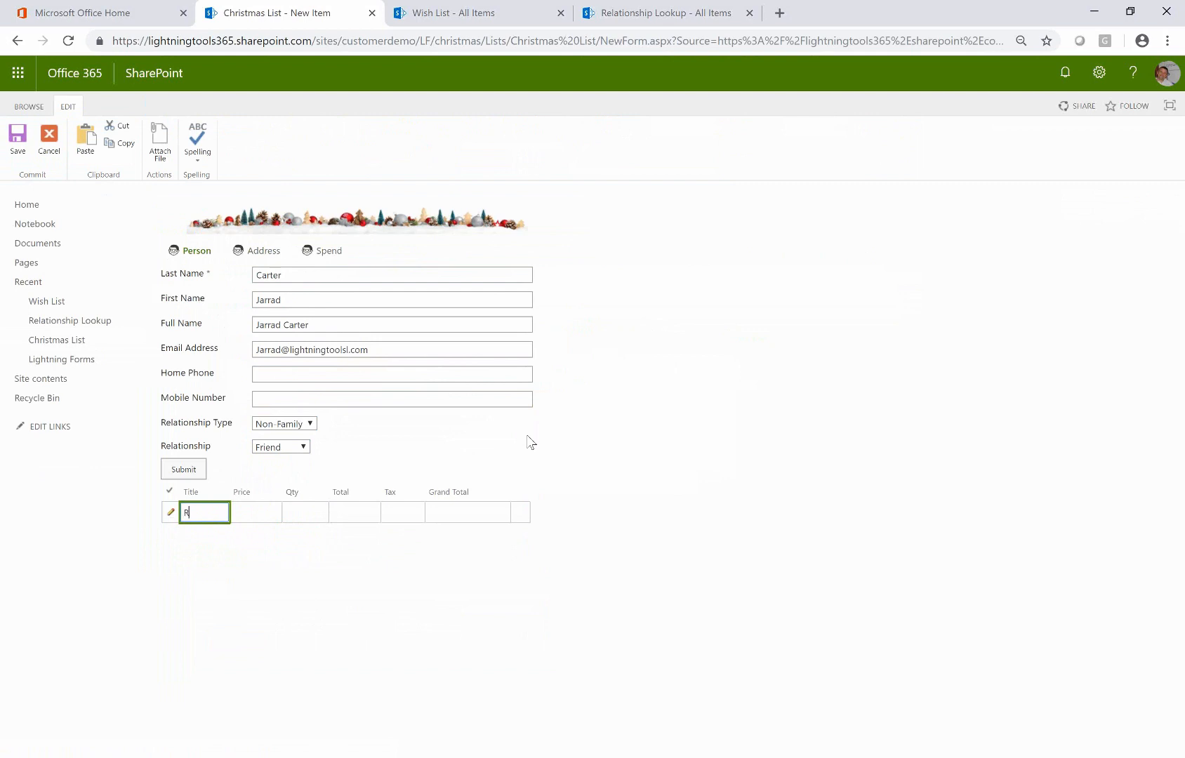
# Add the Wish List row 'Radio Controlled Car' with price 100 and quantity 1
pyautogui.write('Radio Controlled Car')
pyautogui.press('Tab')
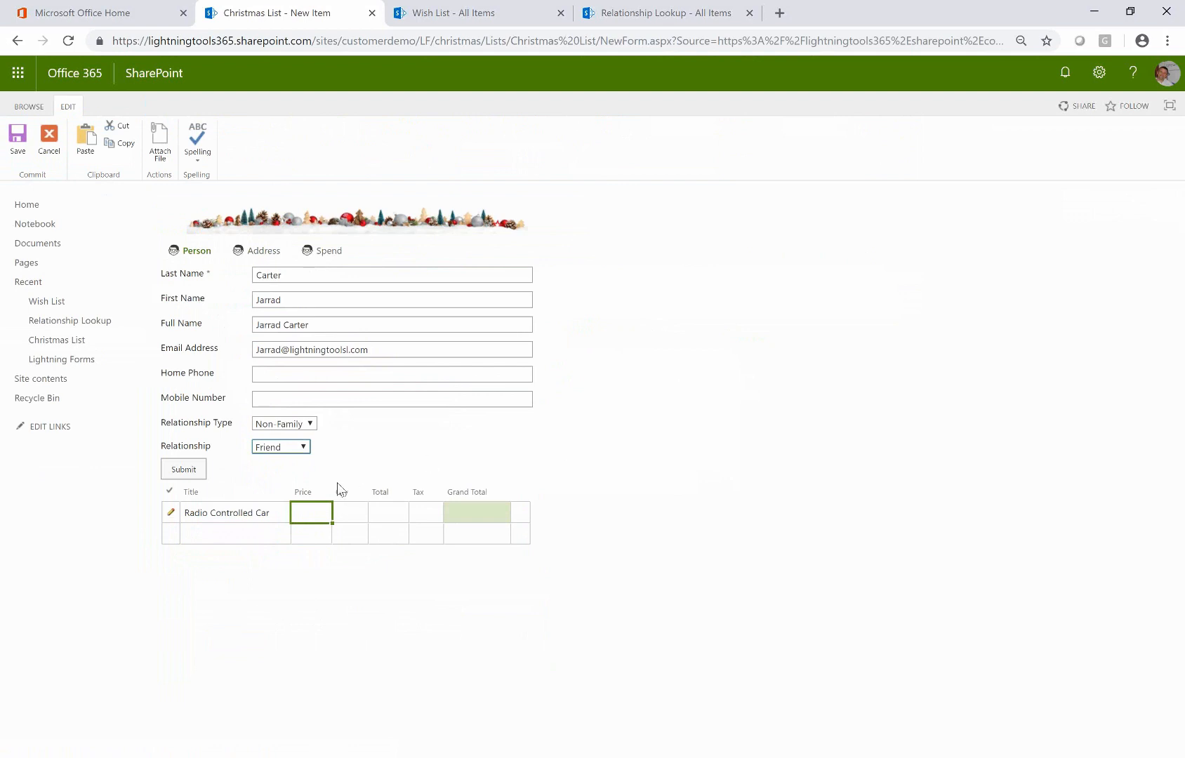
pyautogui.click(320, 509)
pyautogui.press('Tab')
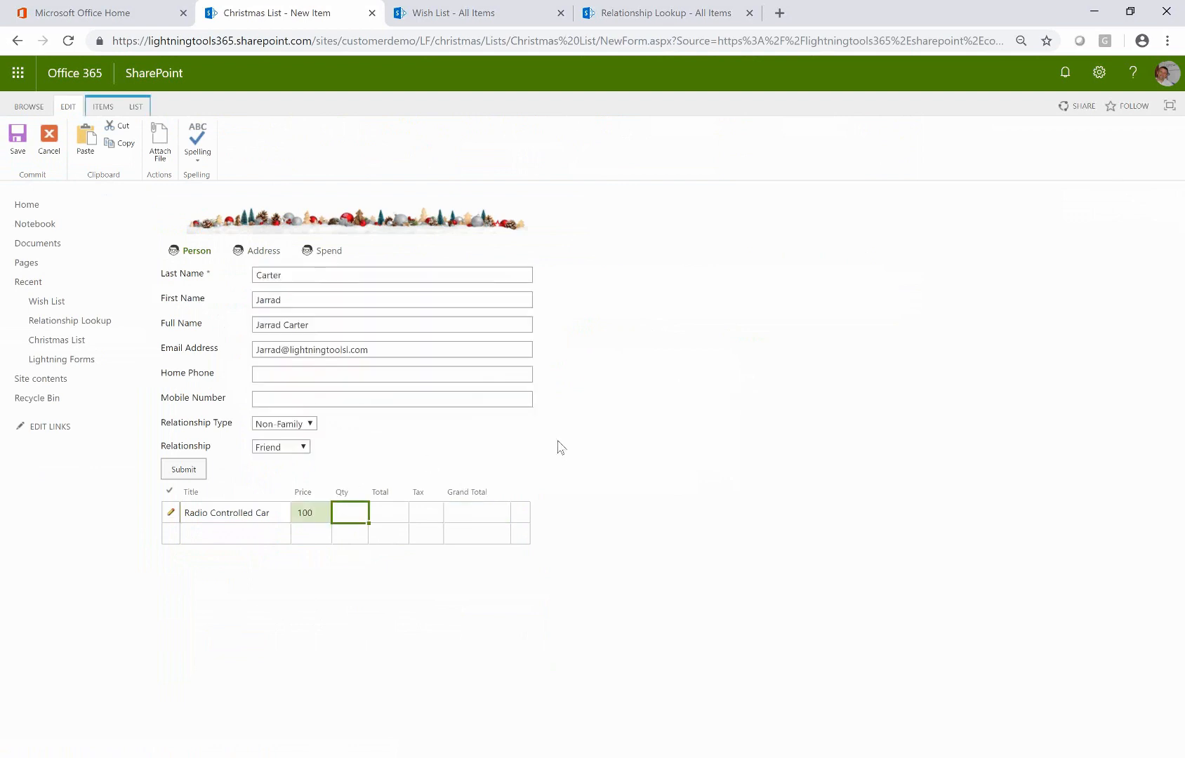
pyautogui.press('Tab')
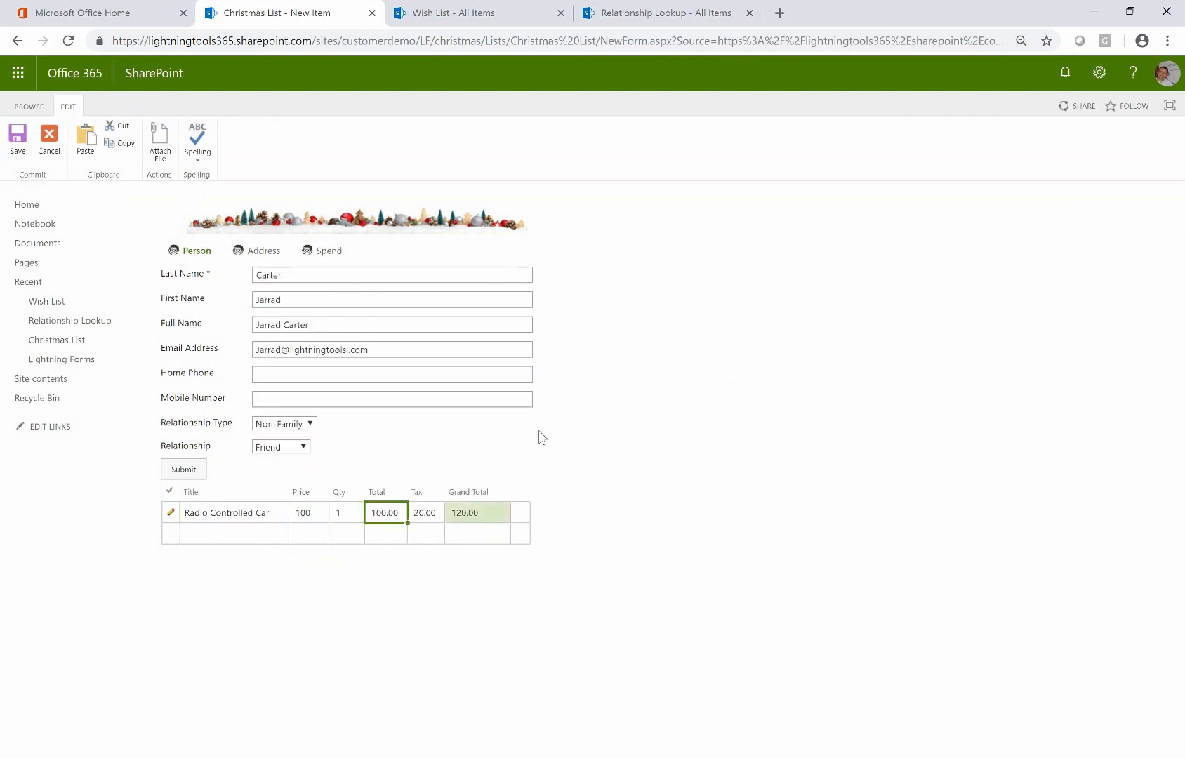
# Add a second Wish List row 'Beer' with price 10 and quantity 100
pyautogui.click(271, 534)
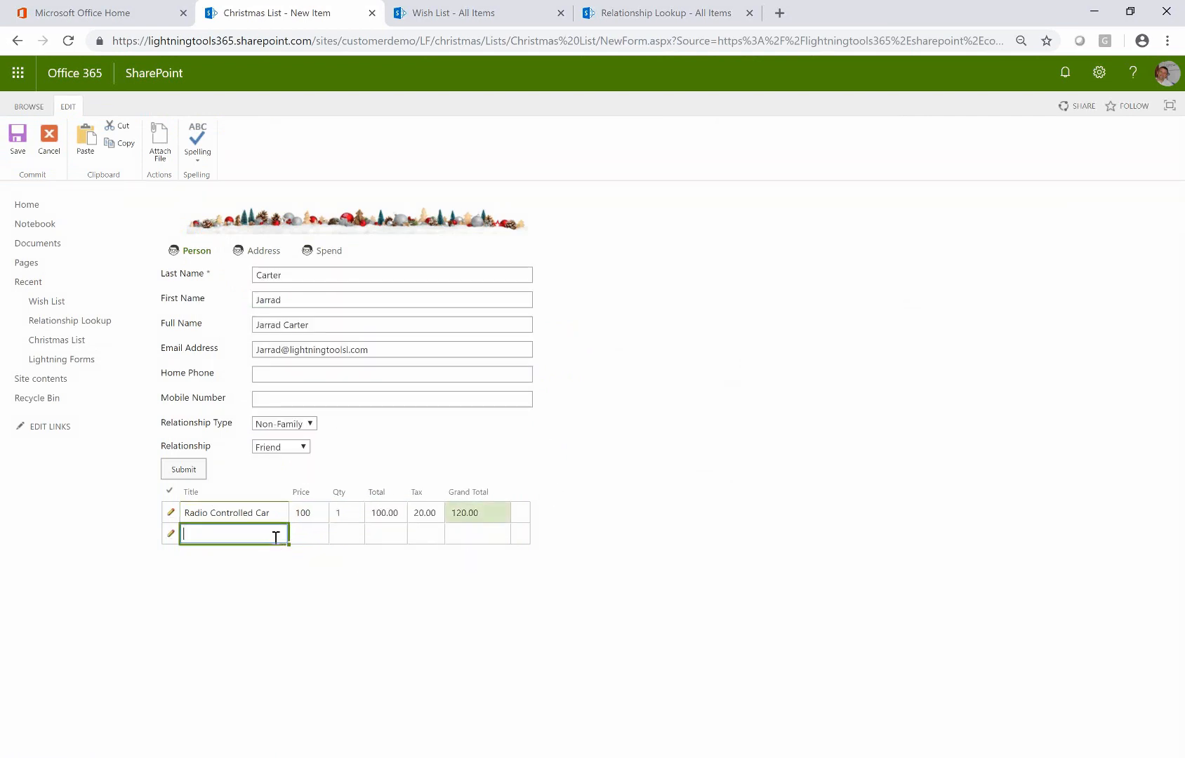
pyautogui.write('Beer')
pyautogui.press('Tab')
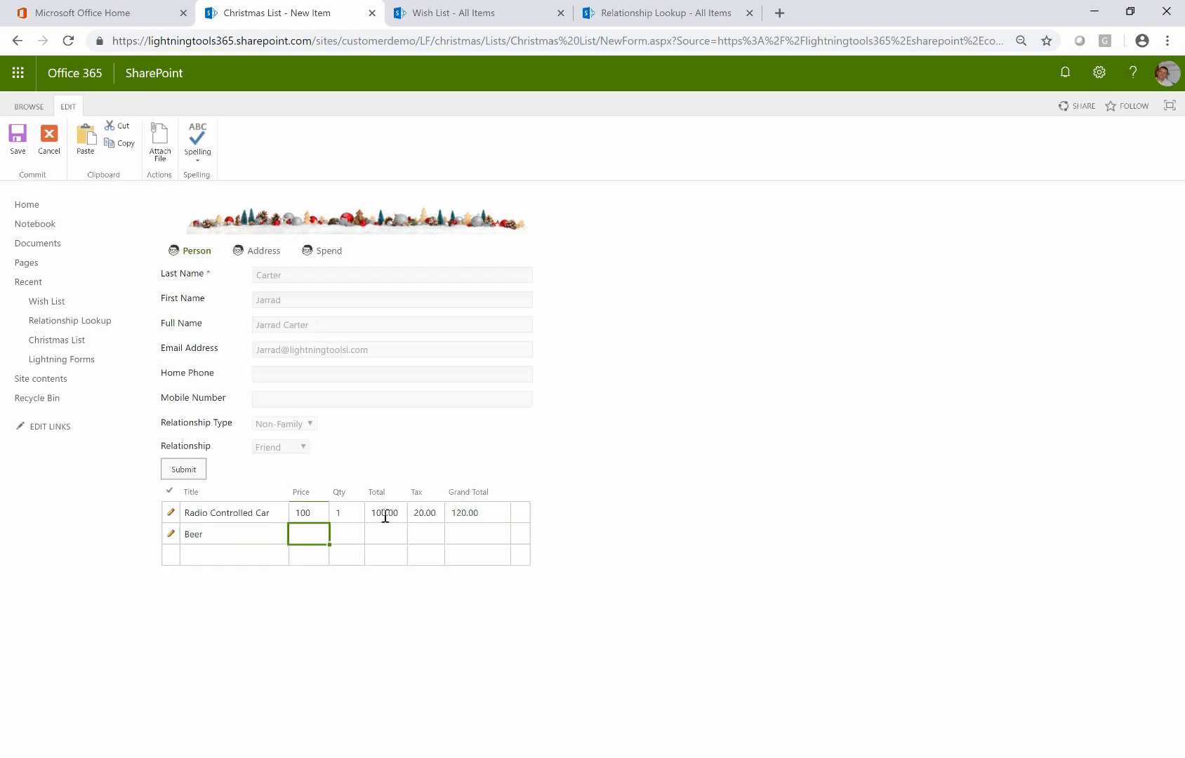
pyautogui.click(310, 534)
pyautogui.write('10')
pyautogui.press('Tab')
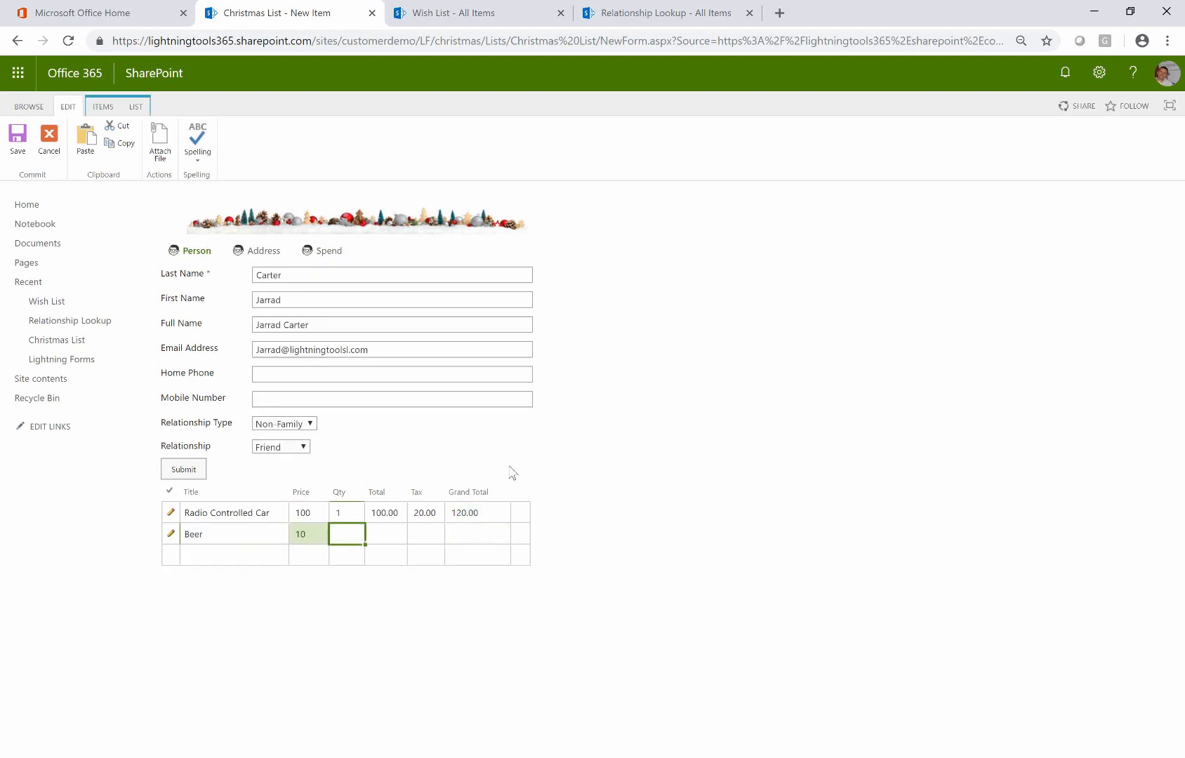
pyautogui.write('100')
pyautogui.press('Tab')
pyautogui.click(224, 558)
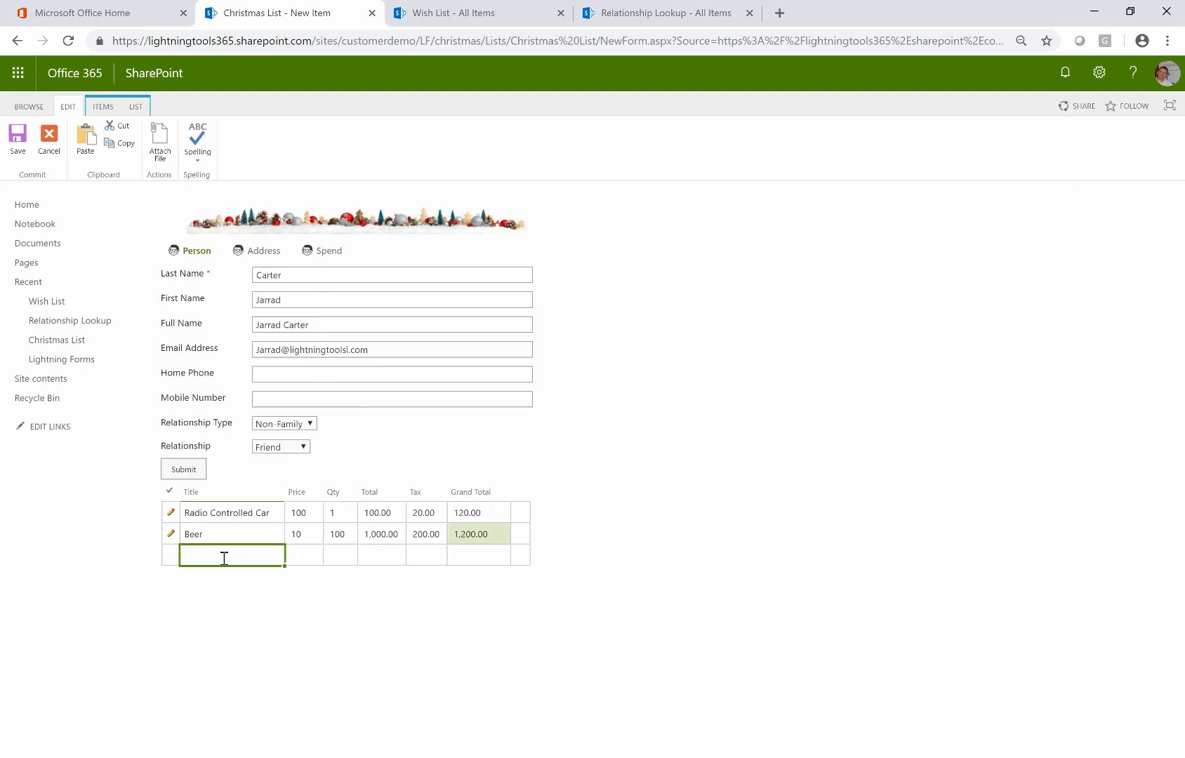
# Check that Total Spend shows 1,320.00 on the Spend tab, then return to the Person tab
pyautogui.click(328, 251)
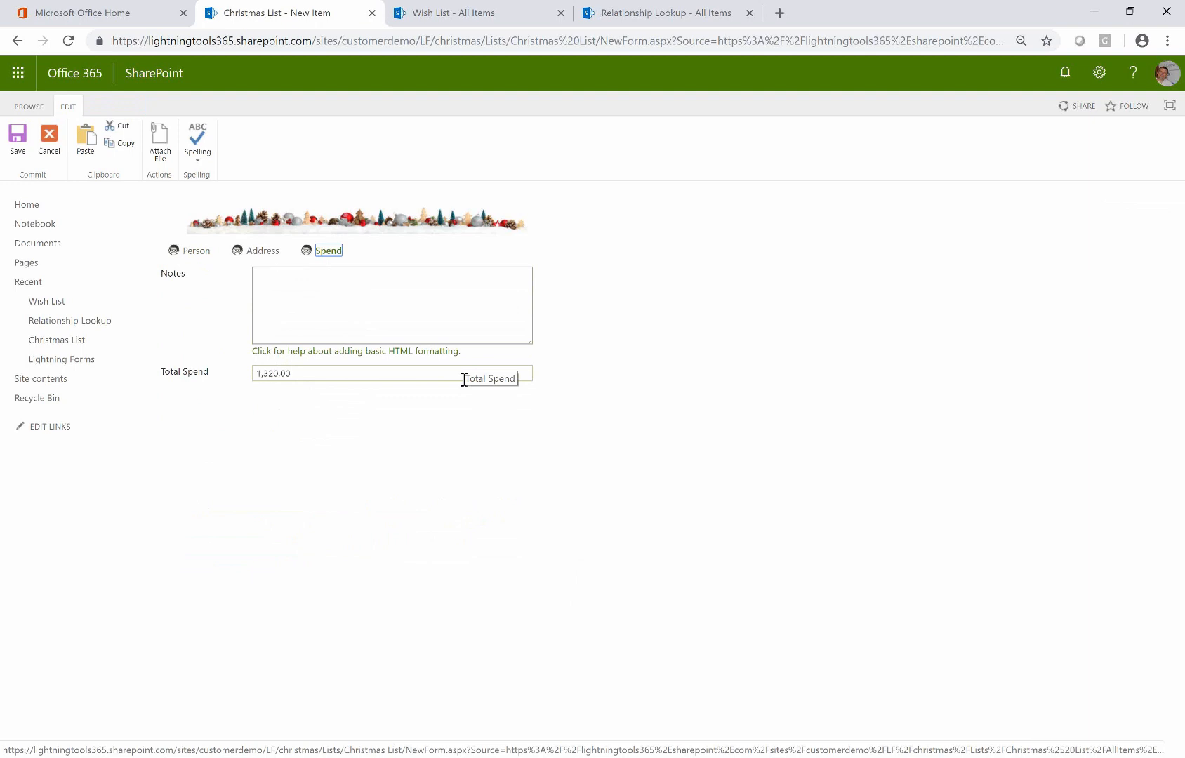
pyautogui.click(202, 252)
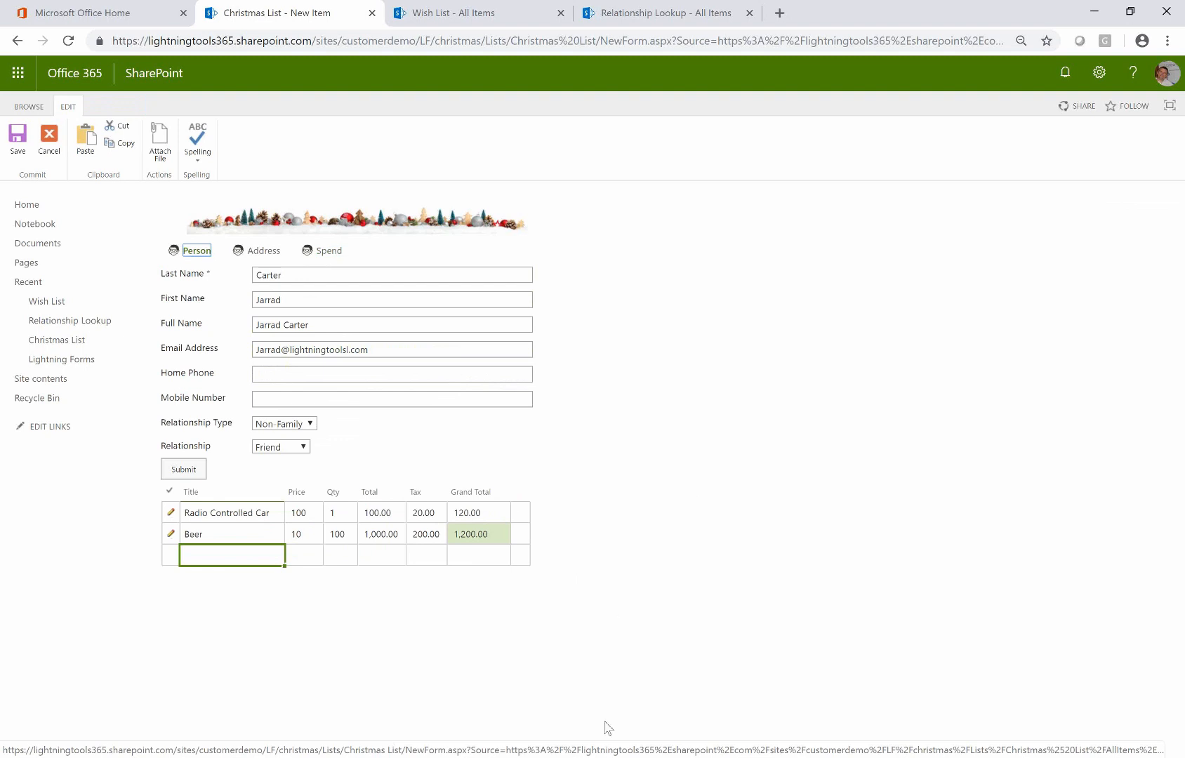
pyautogui.click(602, 757)
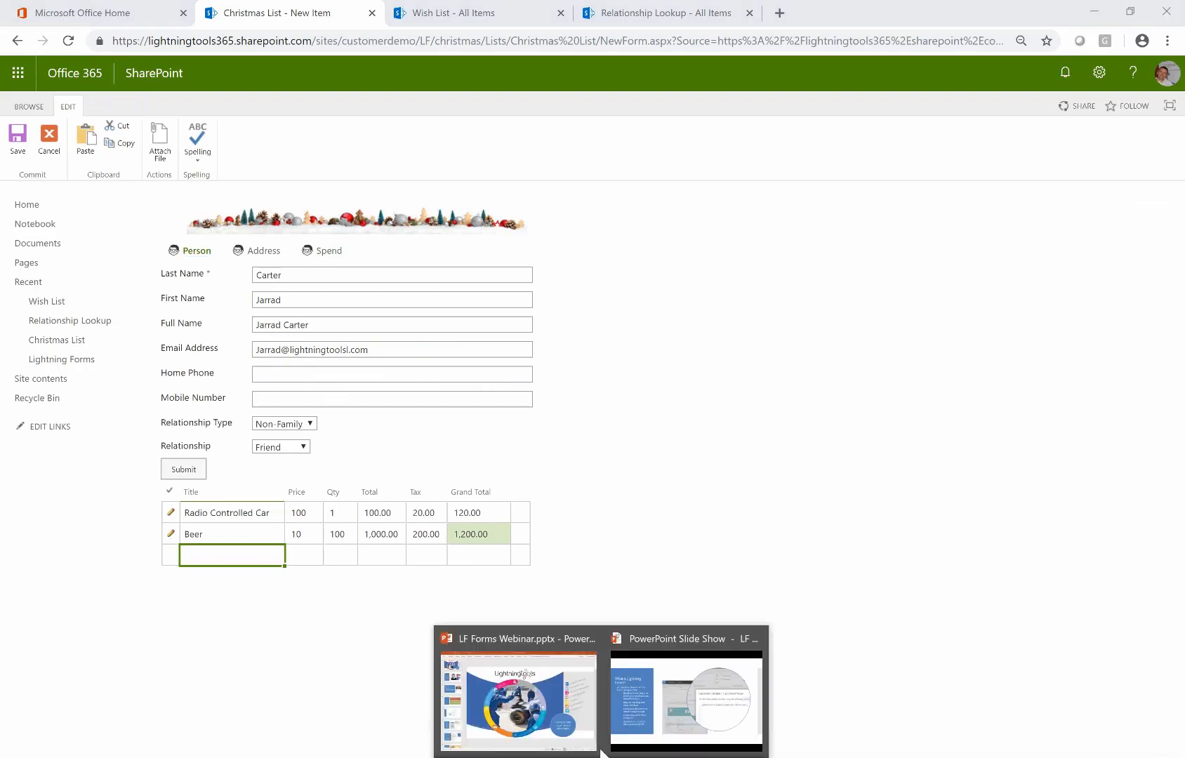
# Return to the running slide show and advance to the 'Why use Lightning Forms?' slide
pyautogui.click(638, 719)
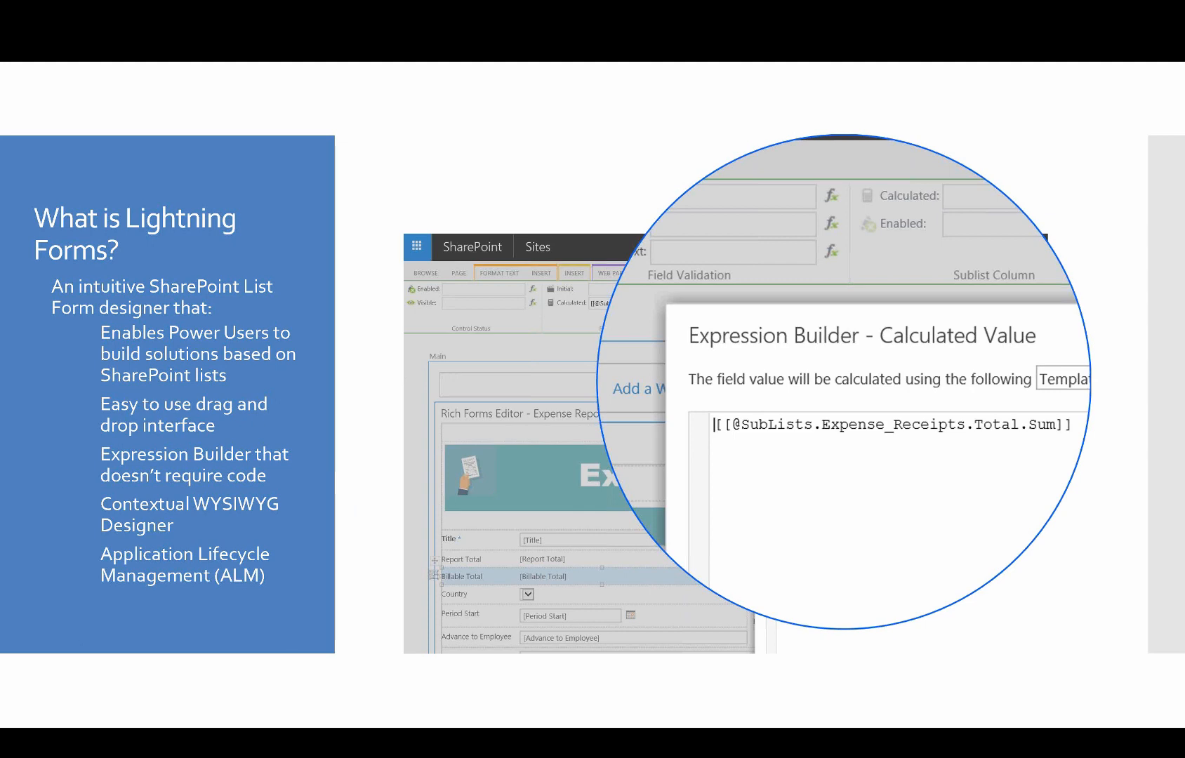
pyautogui.press('Right')
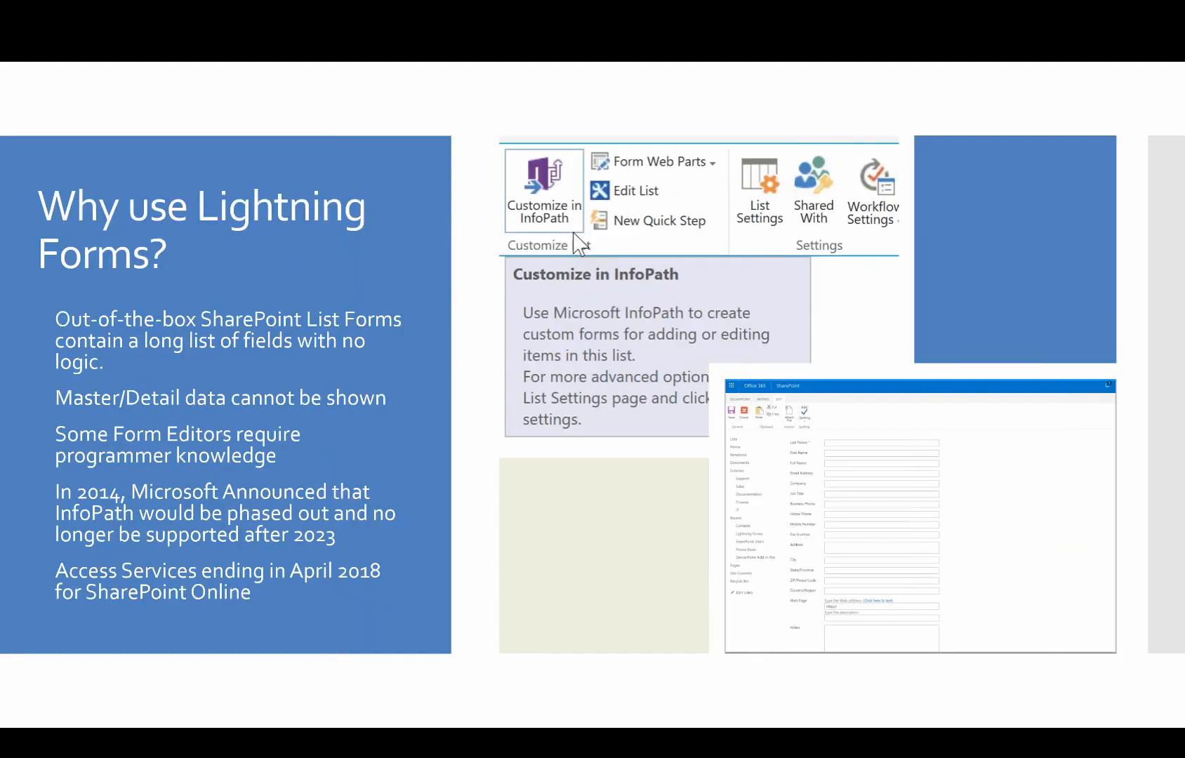